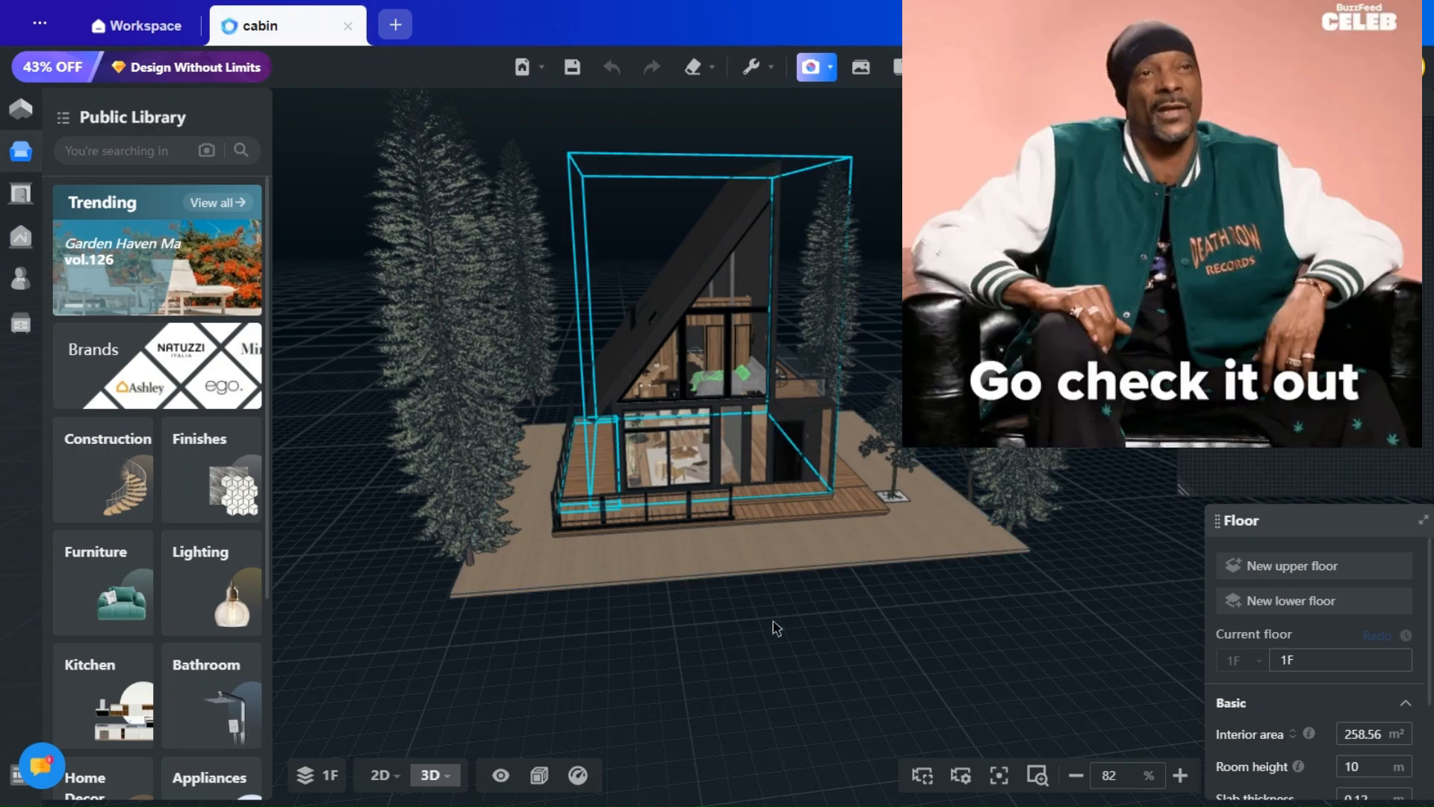
- Delete the Winter Snow Tree and the Modern tree pond street tree standing beside the cabin
{"action": "left_click_drag", "start_coordinate": [701, 735], "coordinate": [807, 635]}
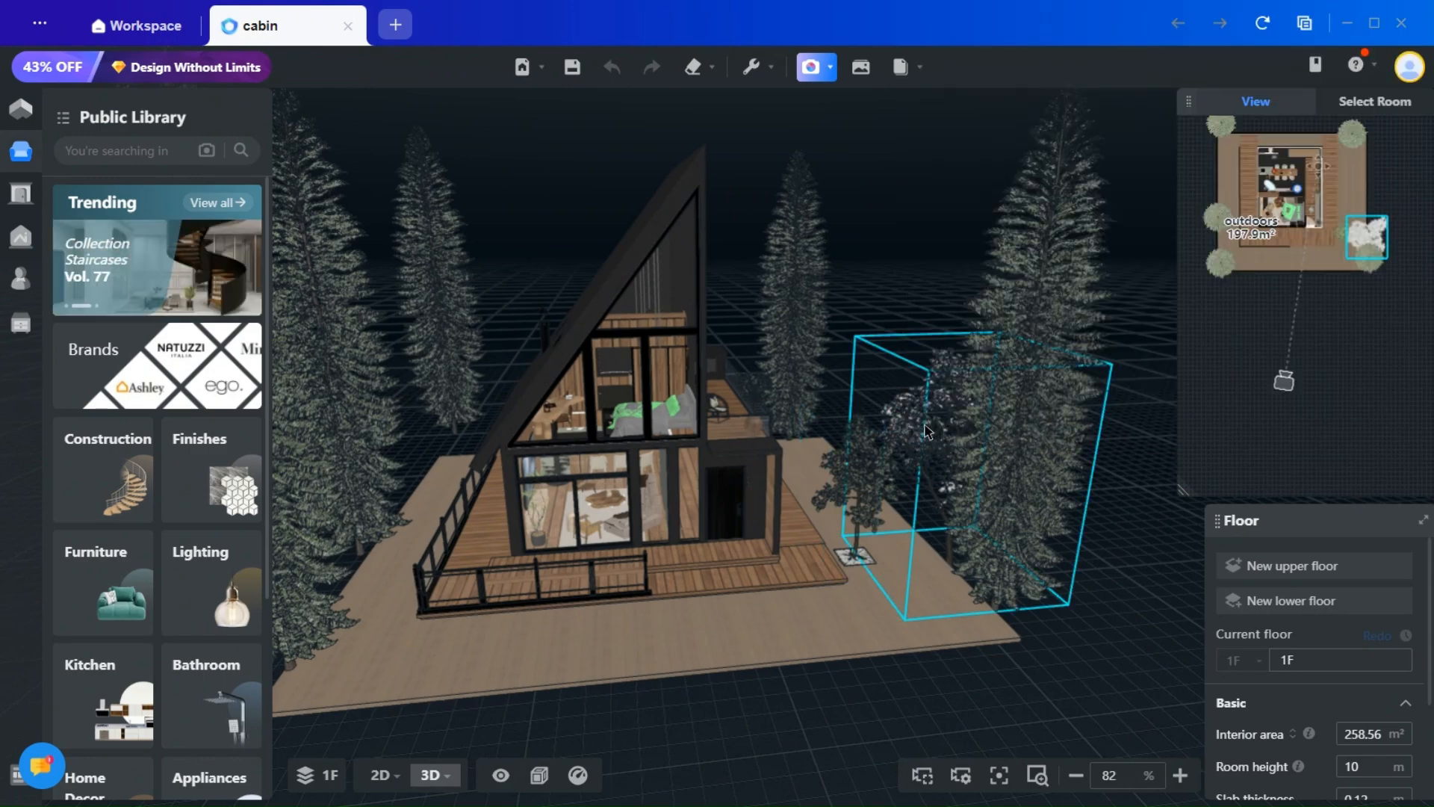
{"action": "left_click", "coordinate": [926, 433]}
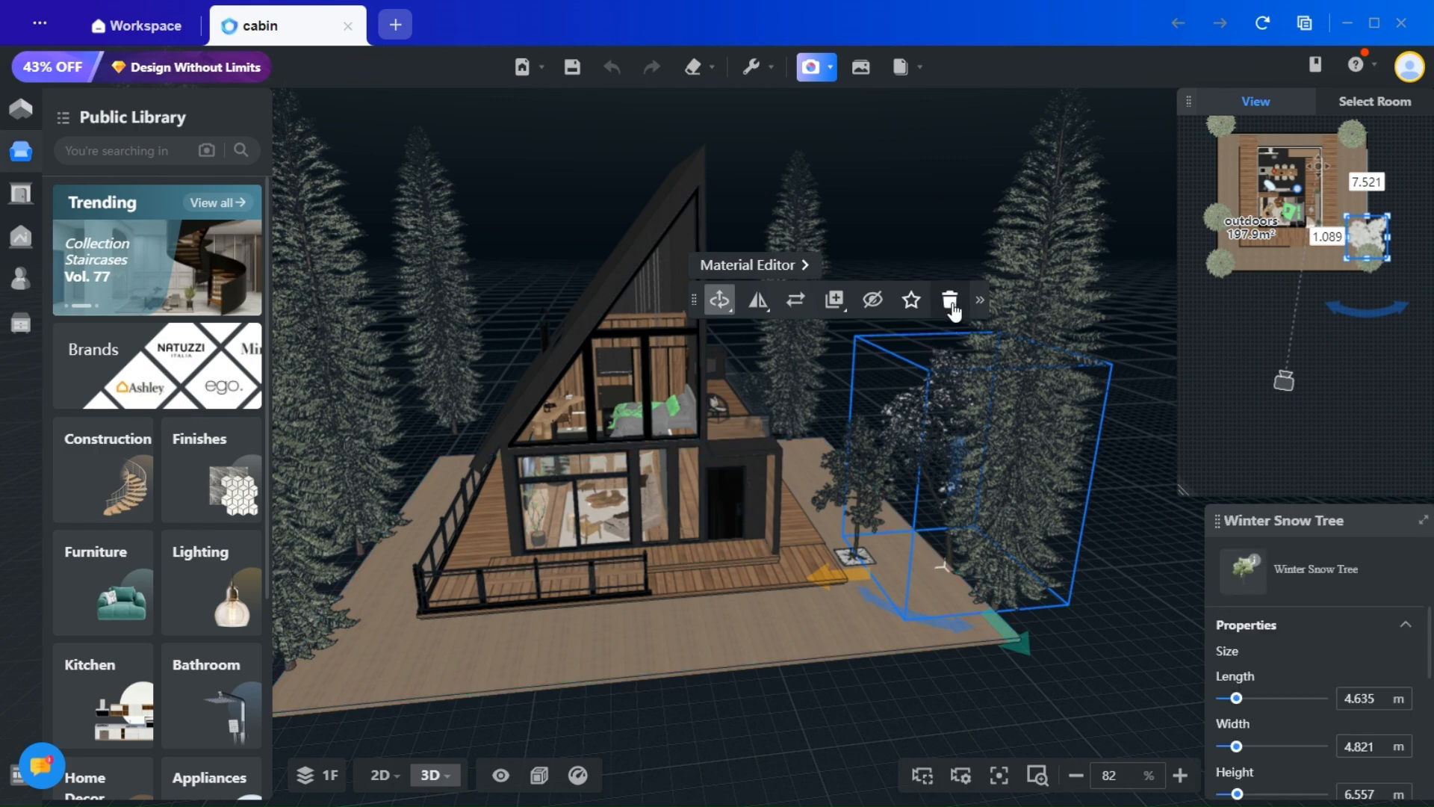
{"action": "key", "text": "Delete"}
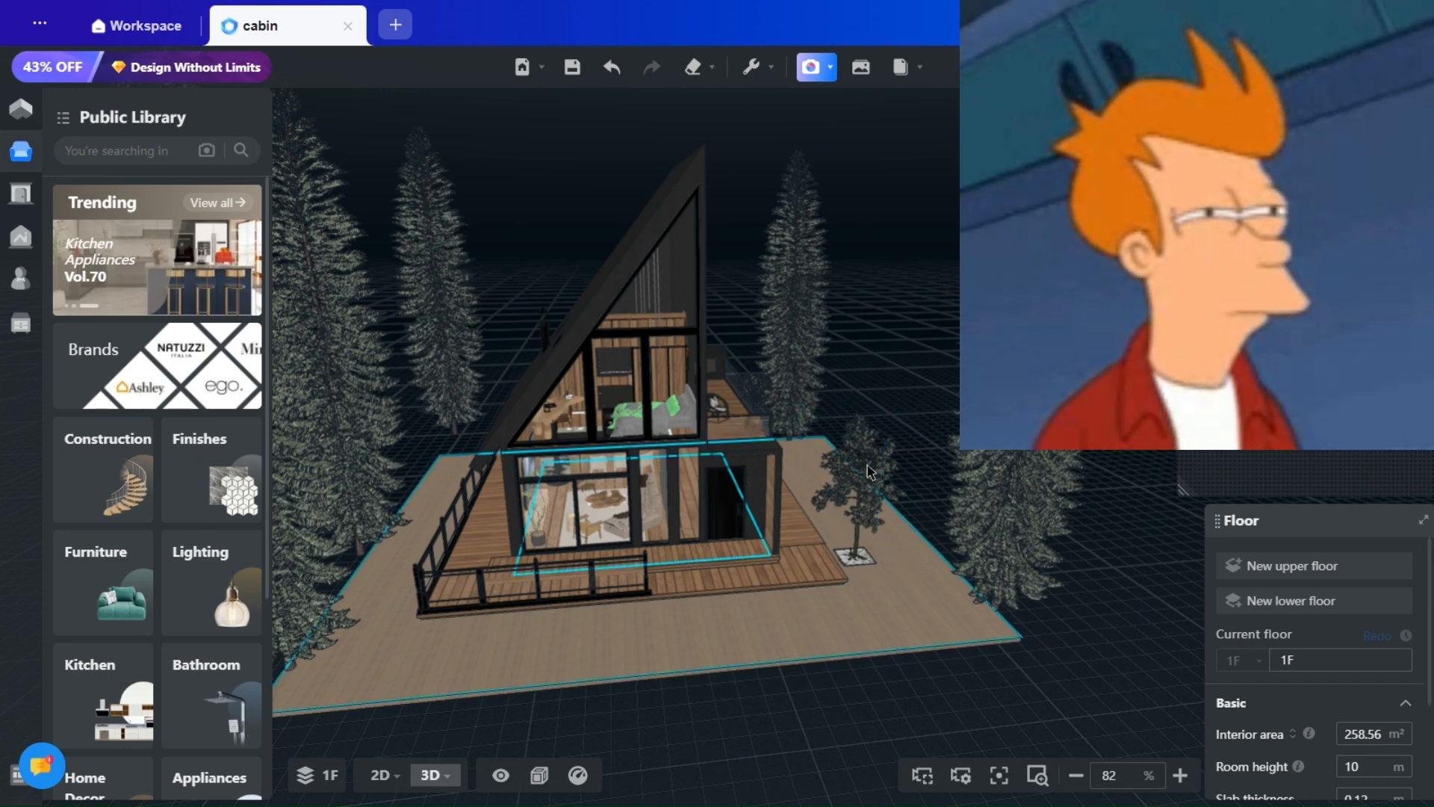
{"action": "left_click", "coordinate": [869, 469]}
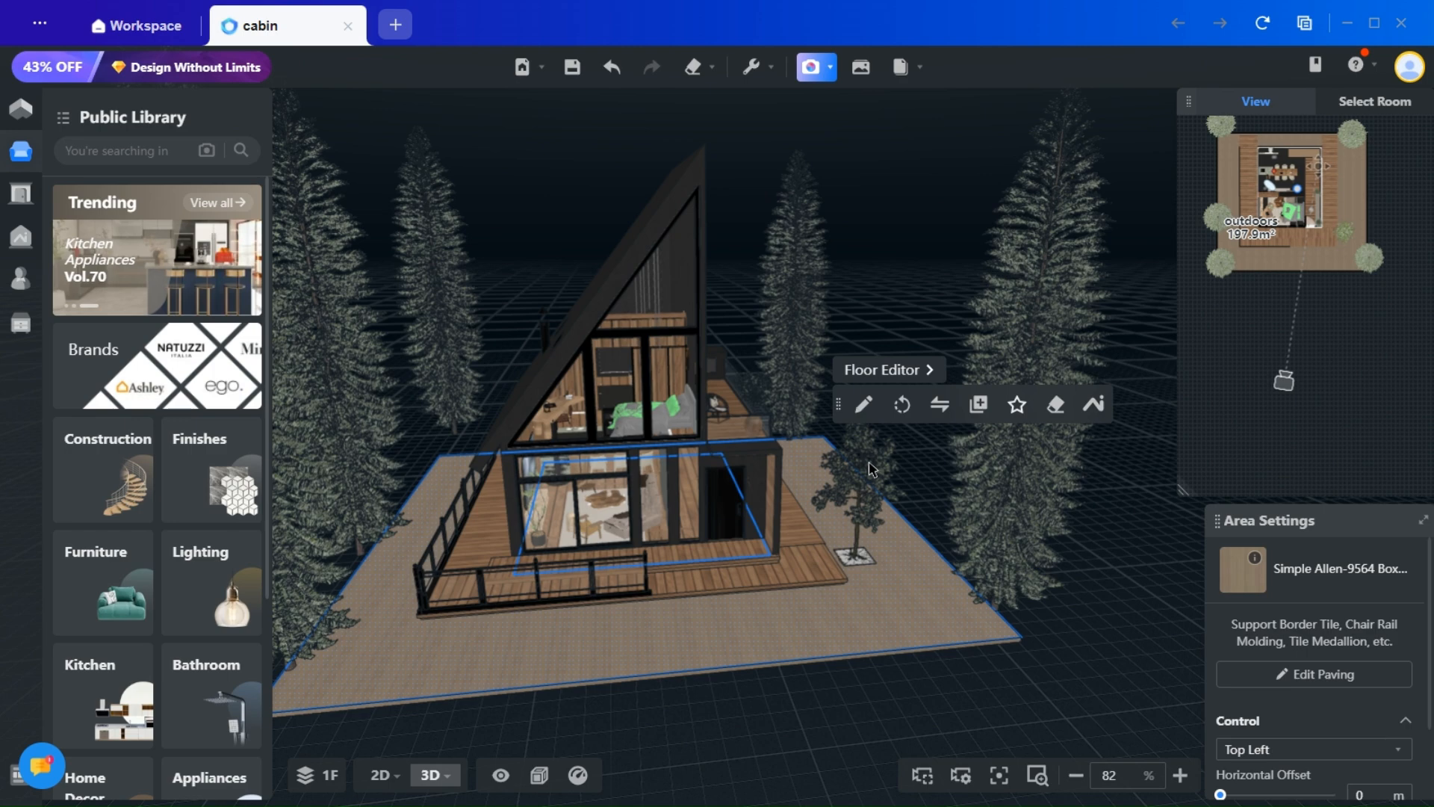
{"action": "left_click", "coordinate": [872, 469]}
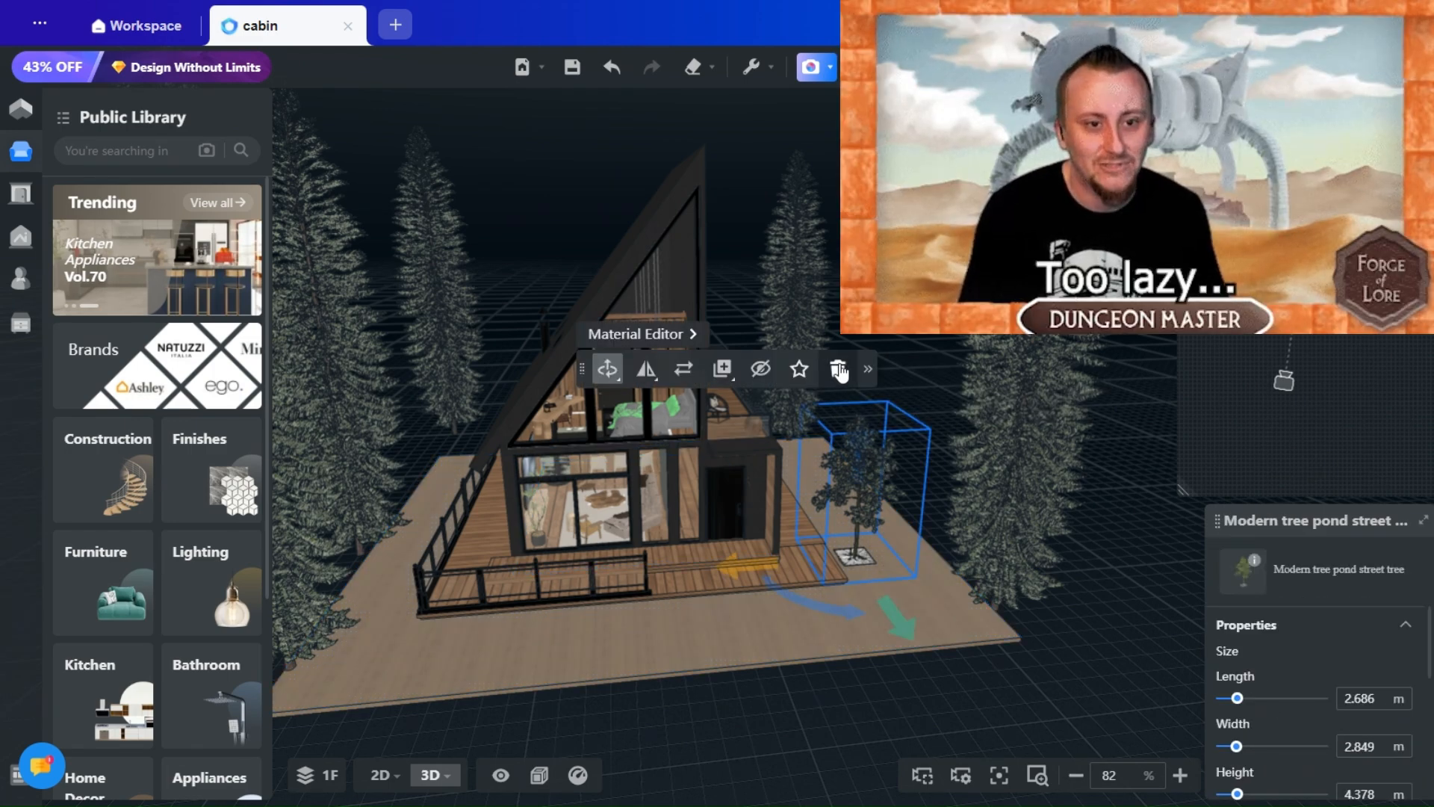
{"action": "left_click", "coordinate": [838, 406]}
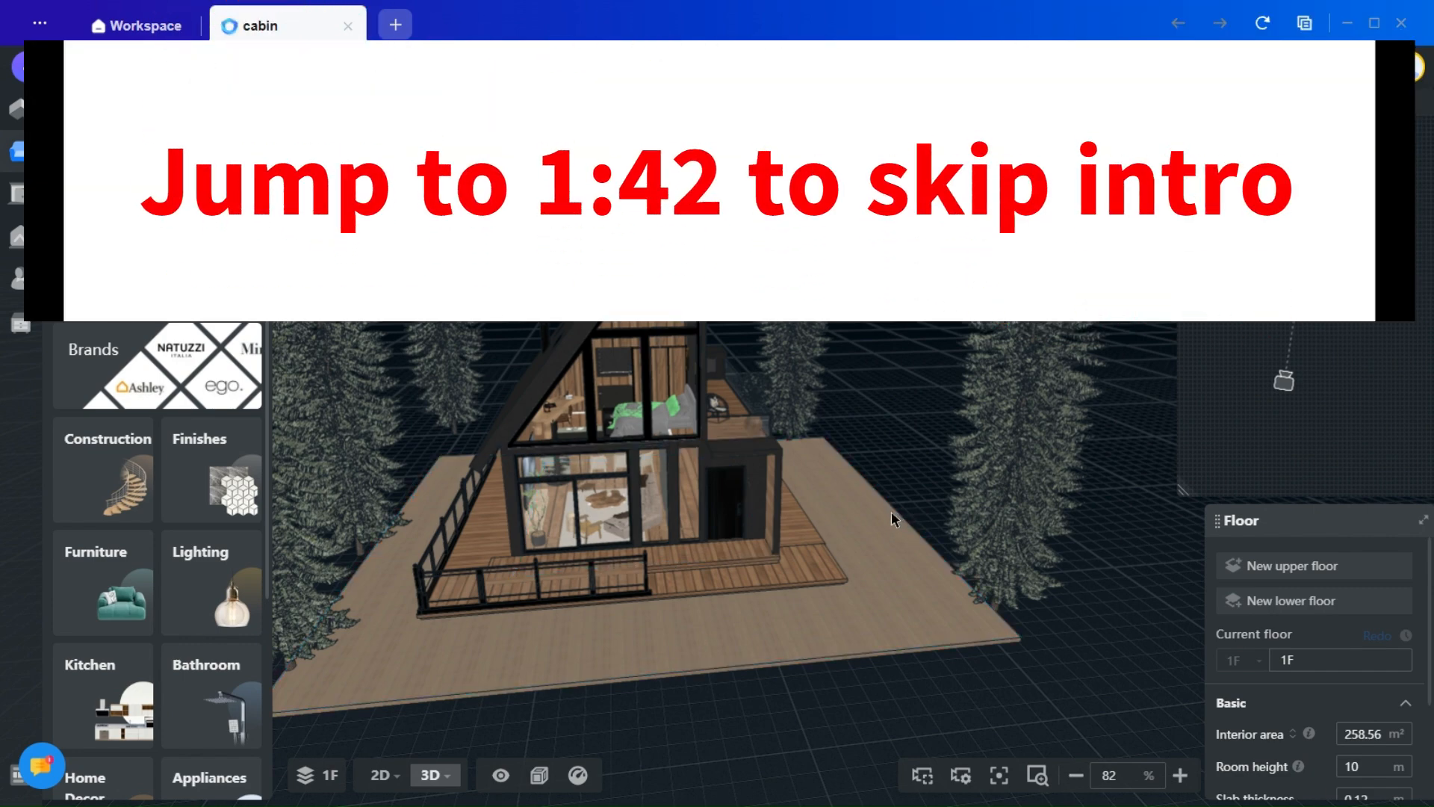
- Switch the 3D view to a wireframe display style and examine the cabin from several angles
{"action": "left_click_drag", "start_coordinate": [884, 519], "coordinate": [501, 668]}
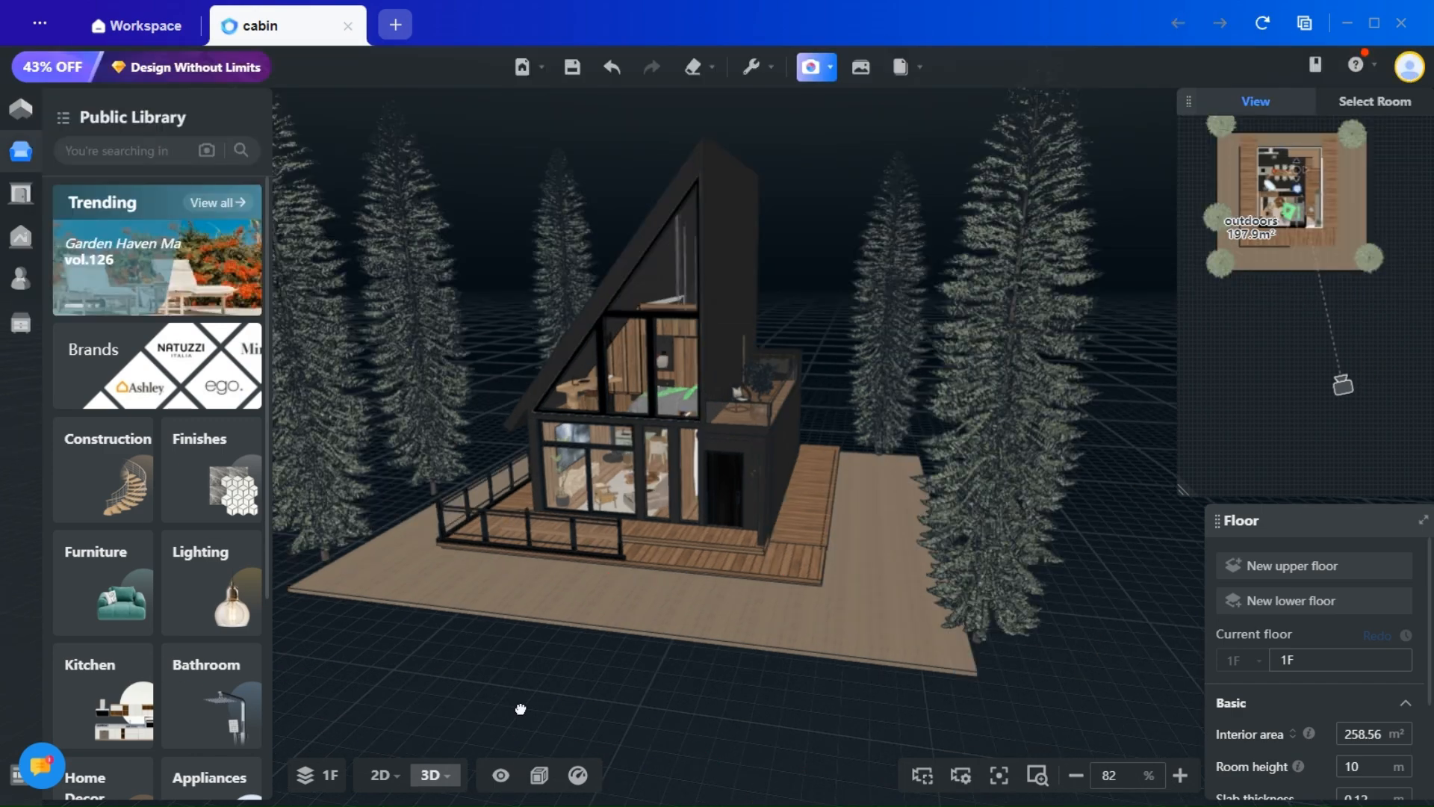
{"action": "left_click_drag", "start_coordinate": [522, 704], "coordinate": [581, 710]}
{"action": "right_click_drag", "start_coordinate": [581, 709], "coordinate": [580, 708]}
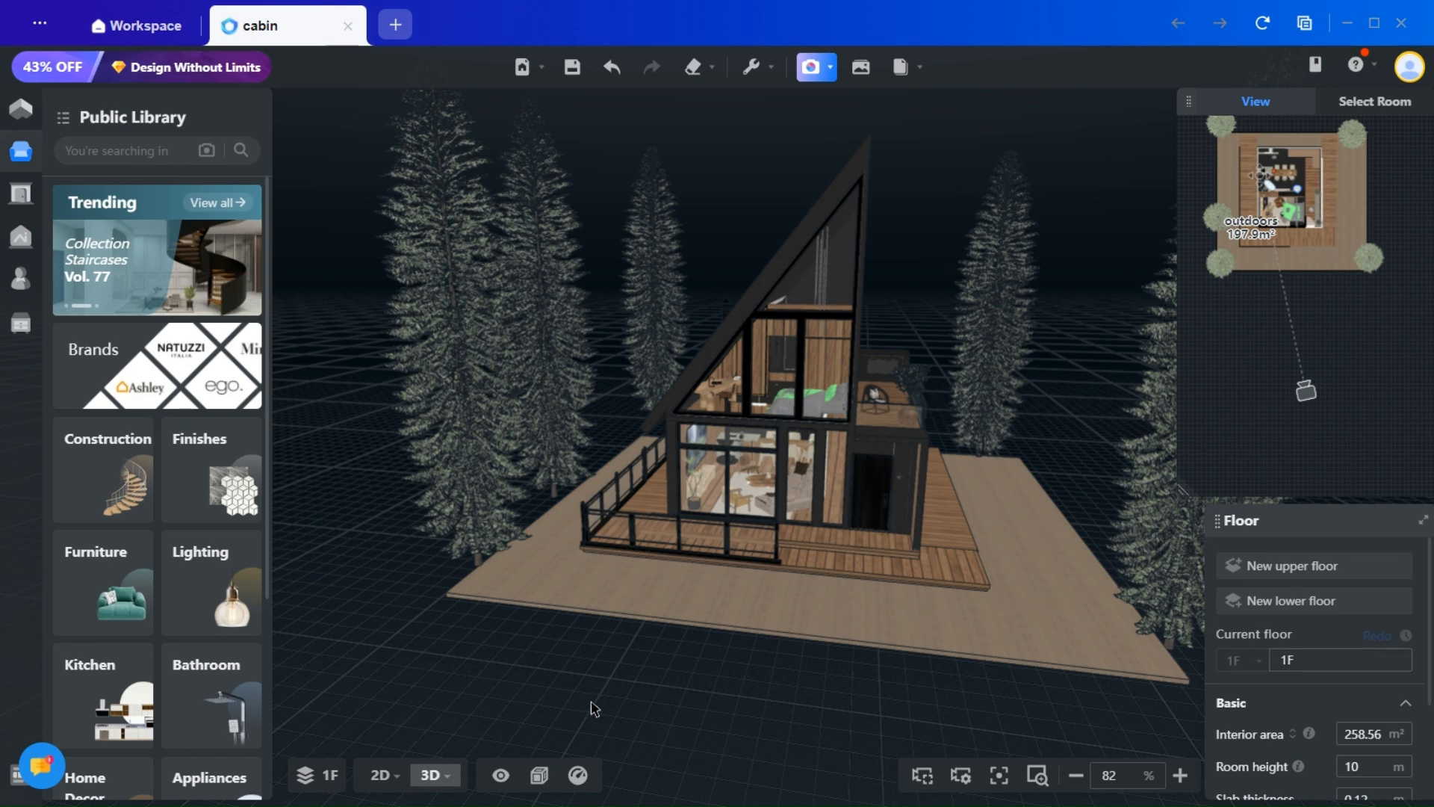
{"action": "left_click", "coordinate": [541, 779]}
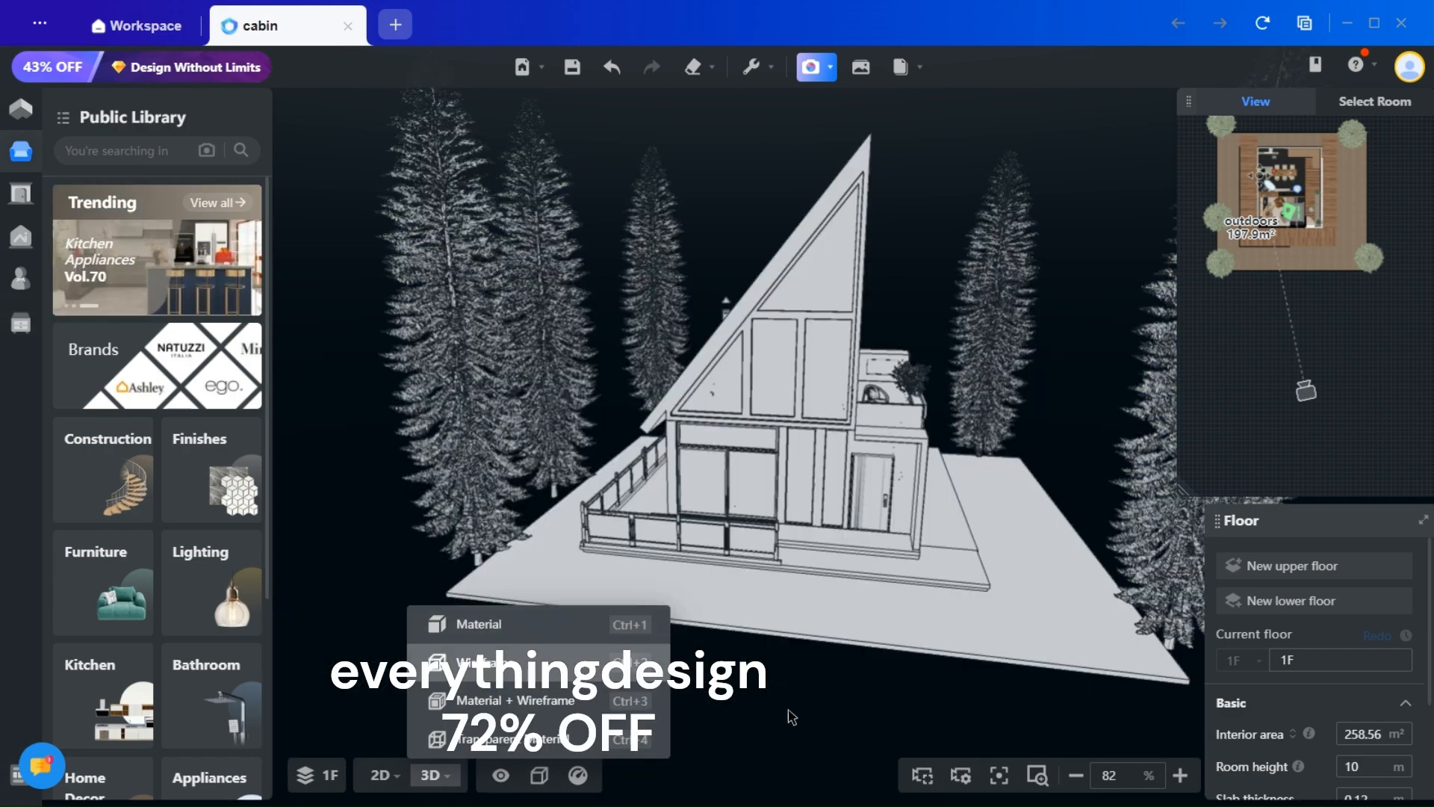
{"action": "left_click_drag", "start_coordinate": [838, 714], "coordinate": [907, 652]}
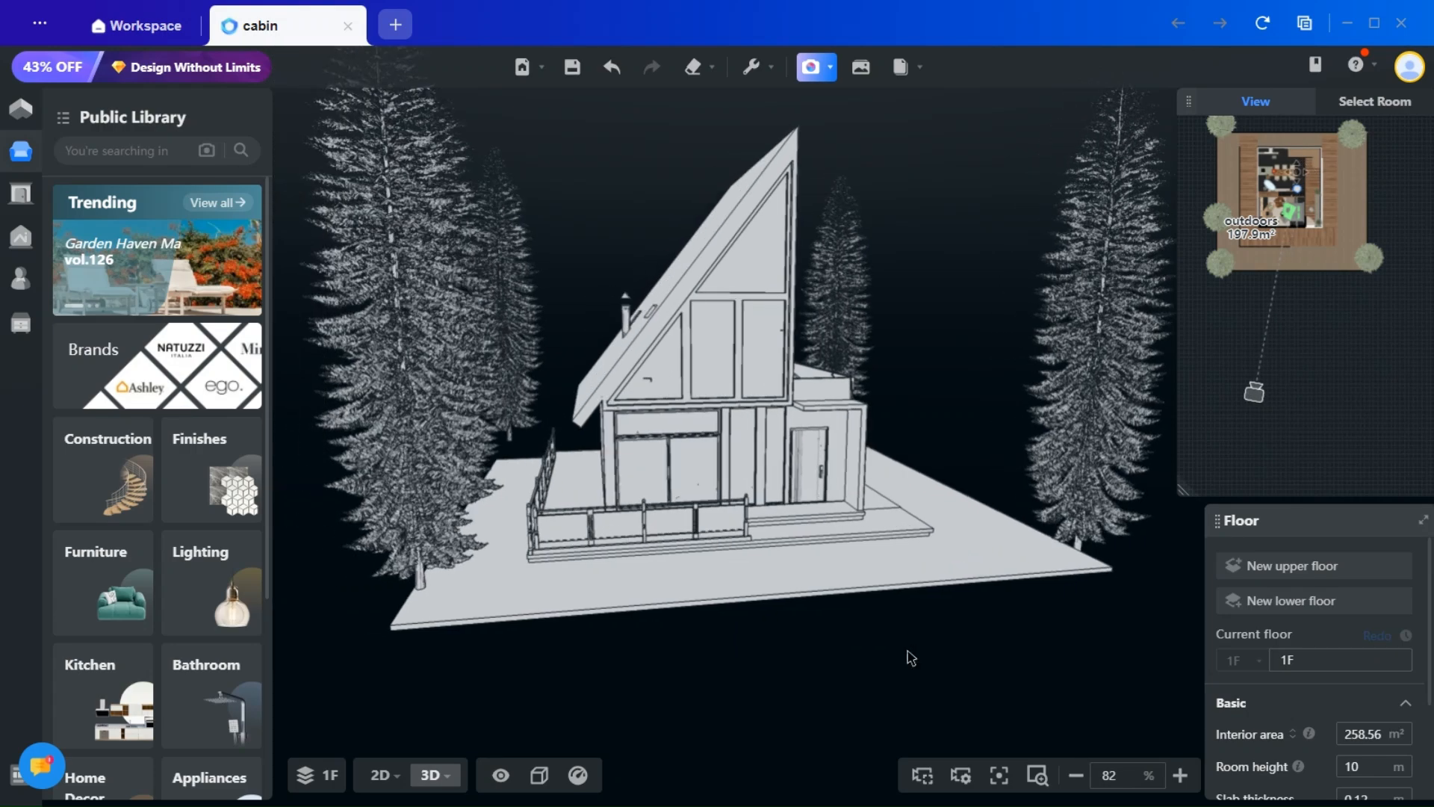
{"action": "scroll", "coordinate": [910, 658], "scroll_direction": "down", "scroll_amount": 2}
{"action": "scroll", "coordinate": [910, 658], "scroll_direction": "up", "scroll_amount": 2}
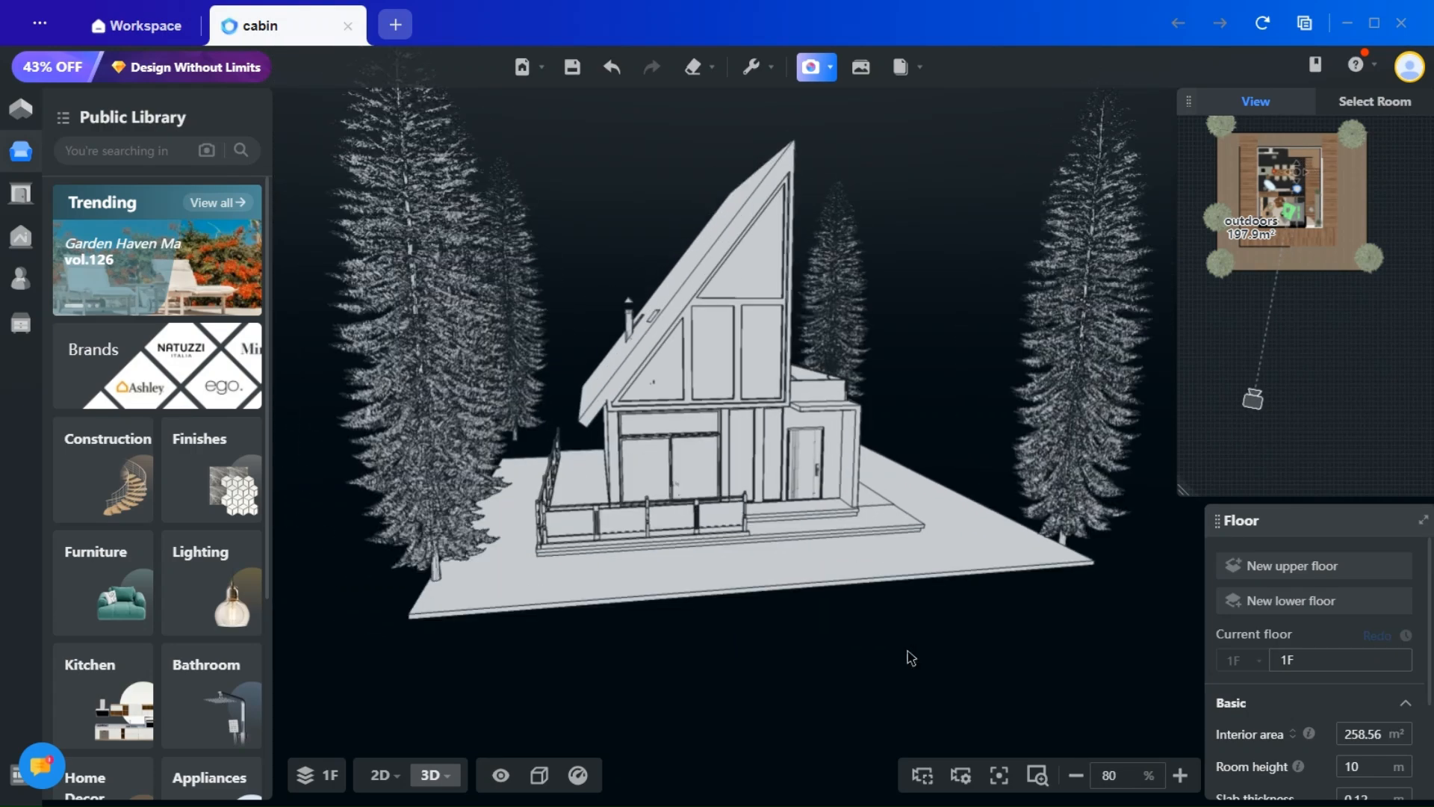
{"action": "mouse_move", "coordinate": [896, 679]}
{"action": "left_mouse_down"}
{"action": "mouse_move", "coordinate": [761, 690]}
{"action": "mouse_move", "coordinate": [881, 681]}
{"action": "mouse_move", "coordinate": [902, 563]}
{"action": "left_mouse_up"}
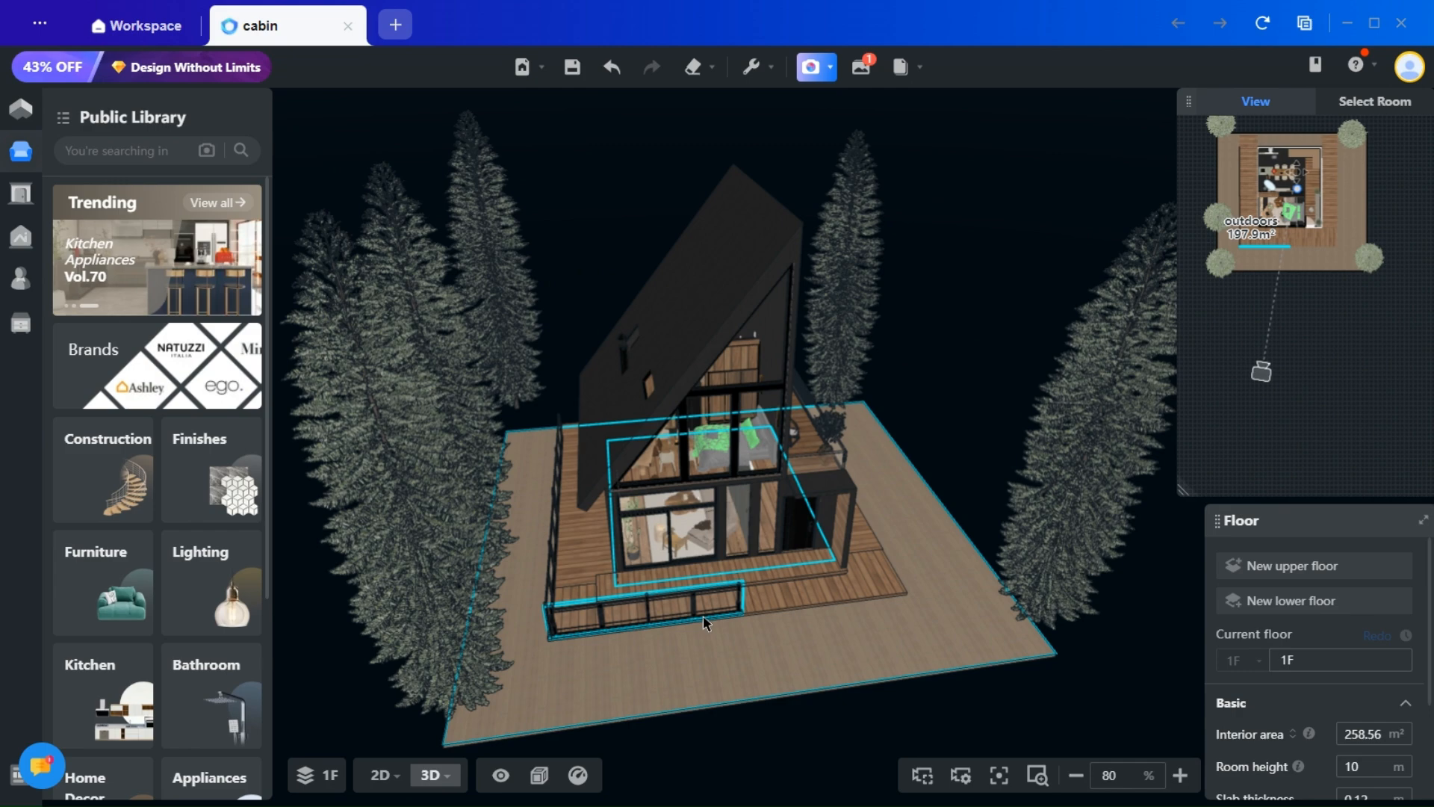
- Inspect the front deck platform and the dark wall surface around the entrance door
{"action": "scroll", "coordinate": [763, 624], "scroll_direction": "up", "scroll_amount": 2}
{"action": "scroll", "coordinate": [783, 635], "scroll_direction": "up", "scroll_amount": 2}
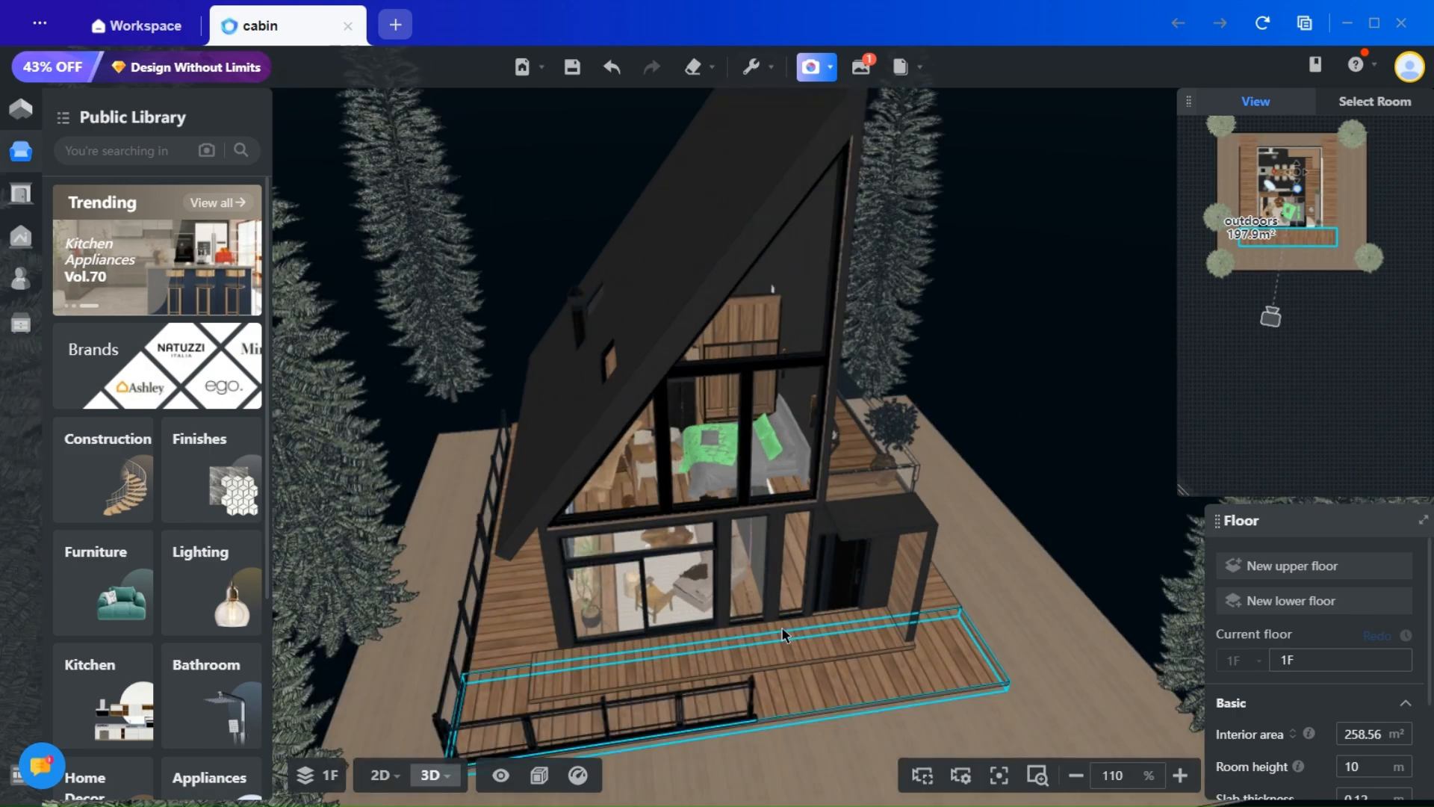
{"action": "scroll", "coordinate": [783, 635], "scroll_direction": "up", "scroll_amount": 2}
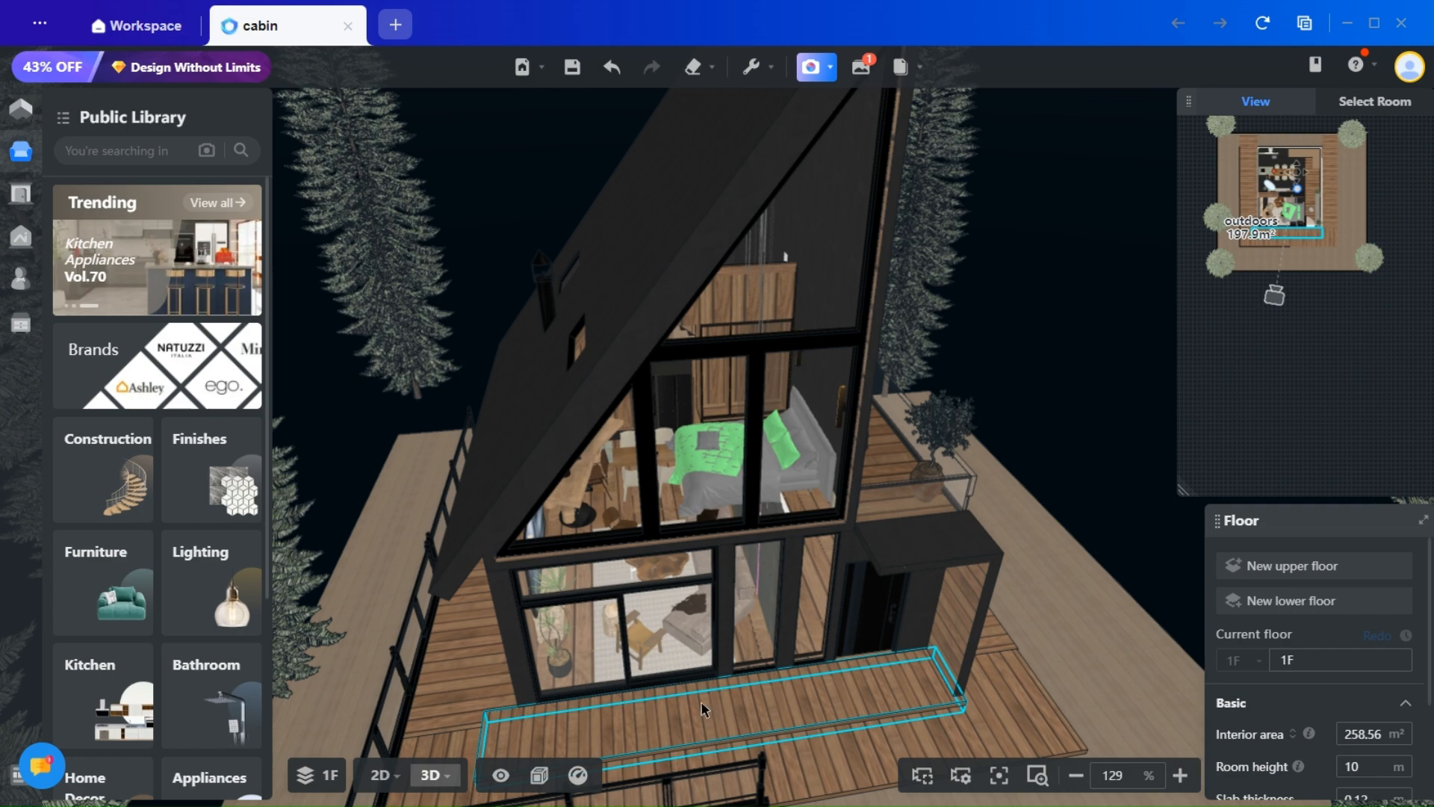
{"action": "left_click_drag", "start_coordinate": [699, 702], "coordinate": [750, 681]}
{"action": "left_click", "coordinate": [737, 674]}
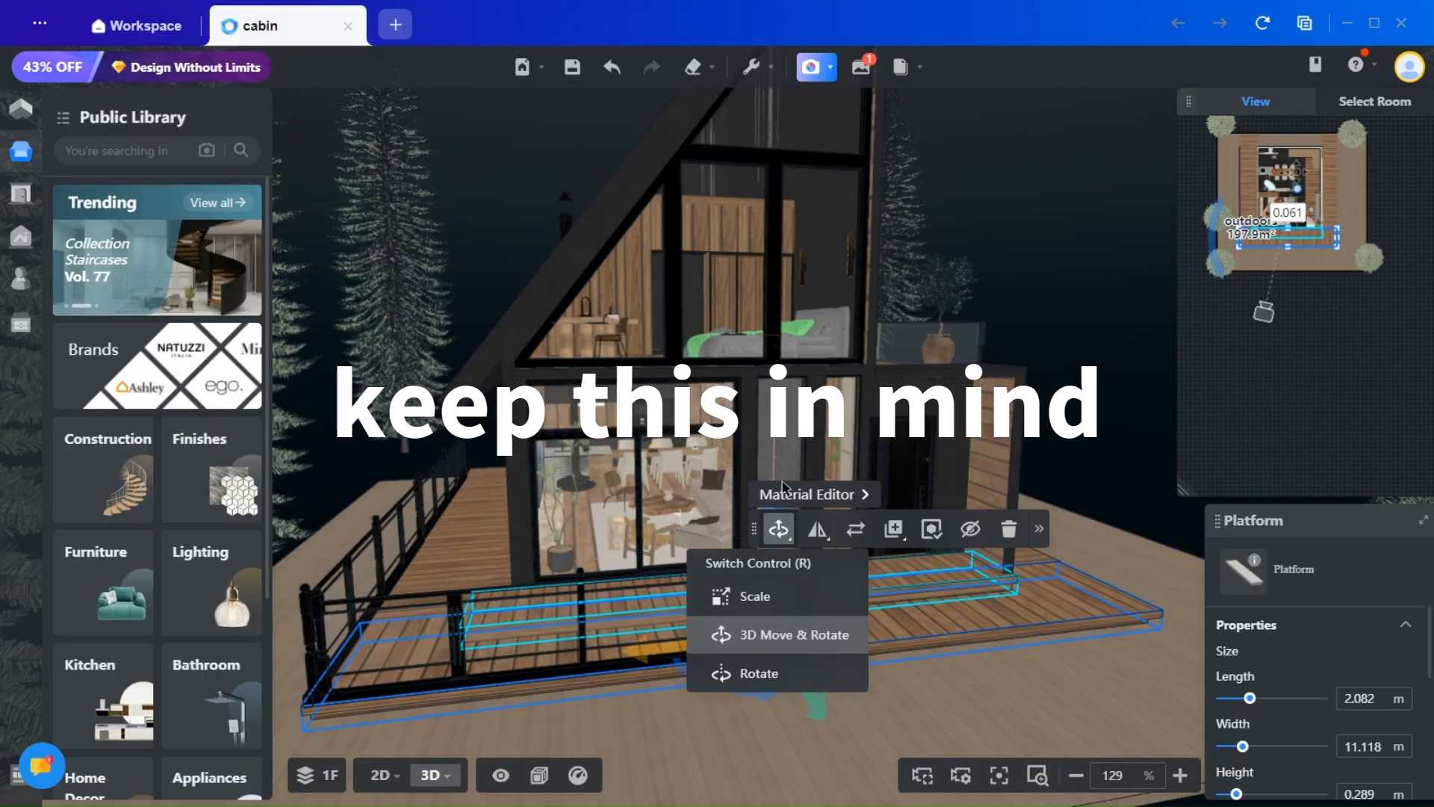
{"action": "left_click", "coordinate": [900, 406]}
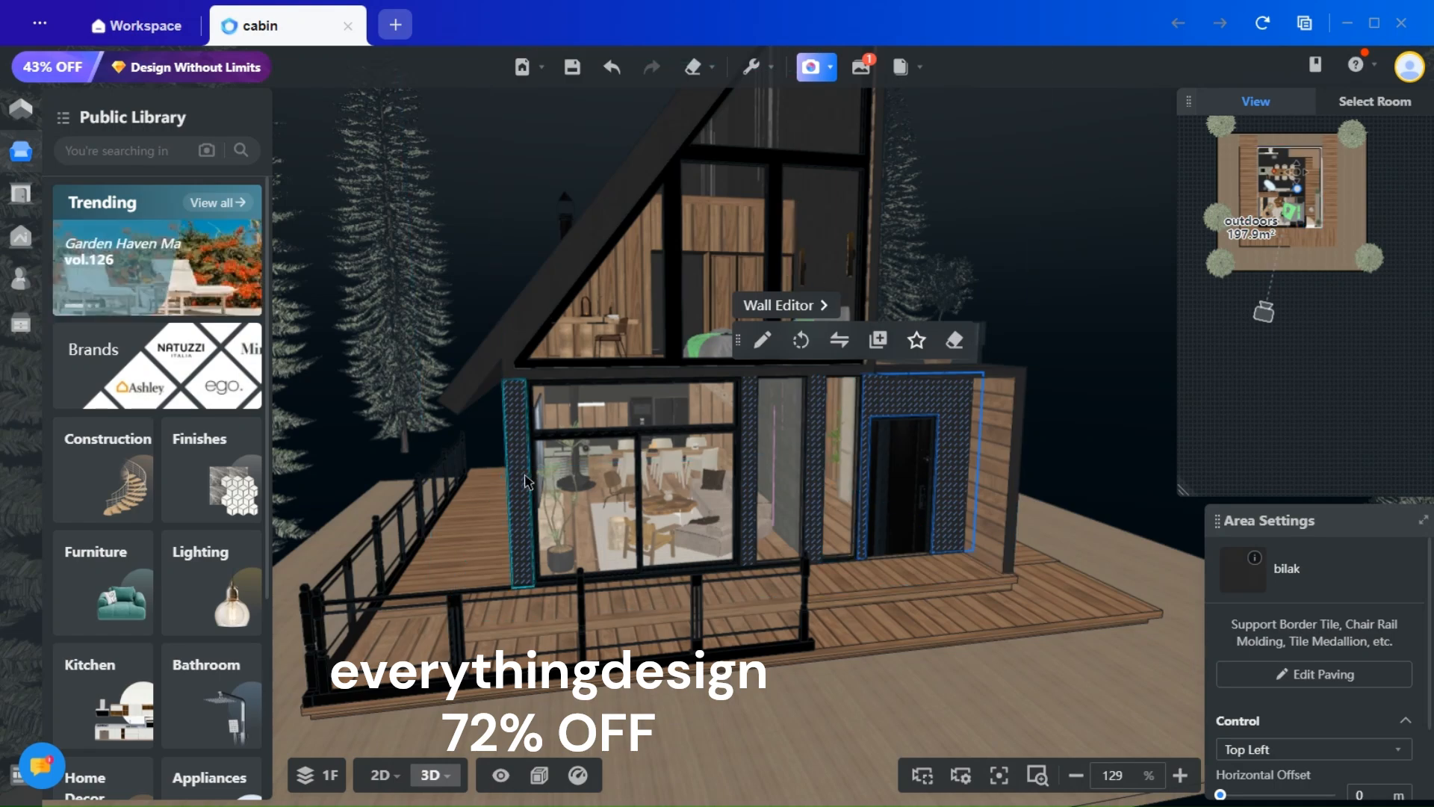
- Show the account's own uploaded materials instead of the public library
{"action": "mouse_move", "coordinate": [22, 282]}
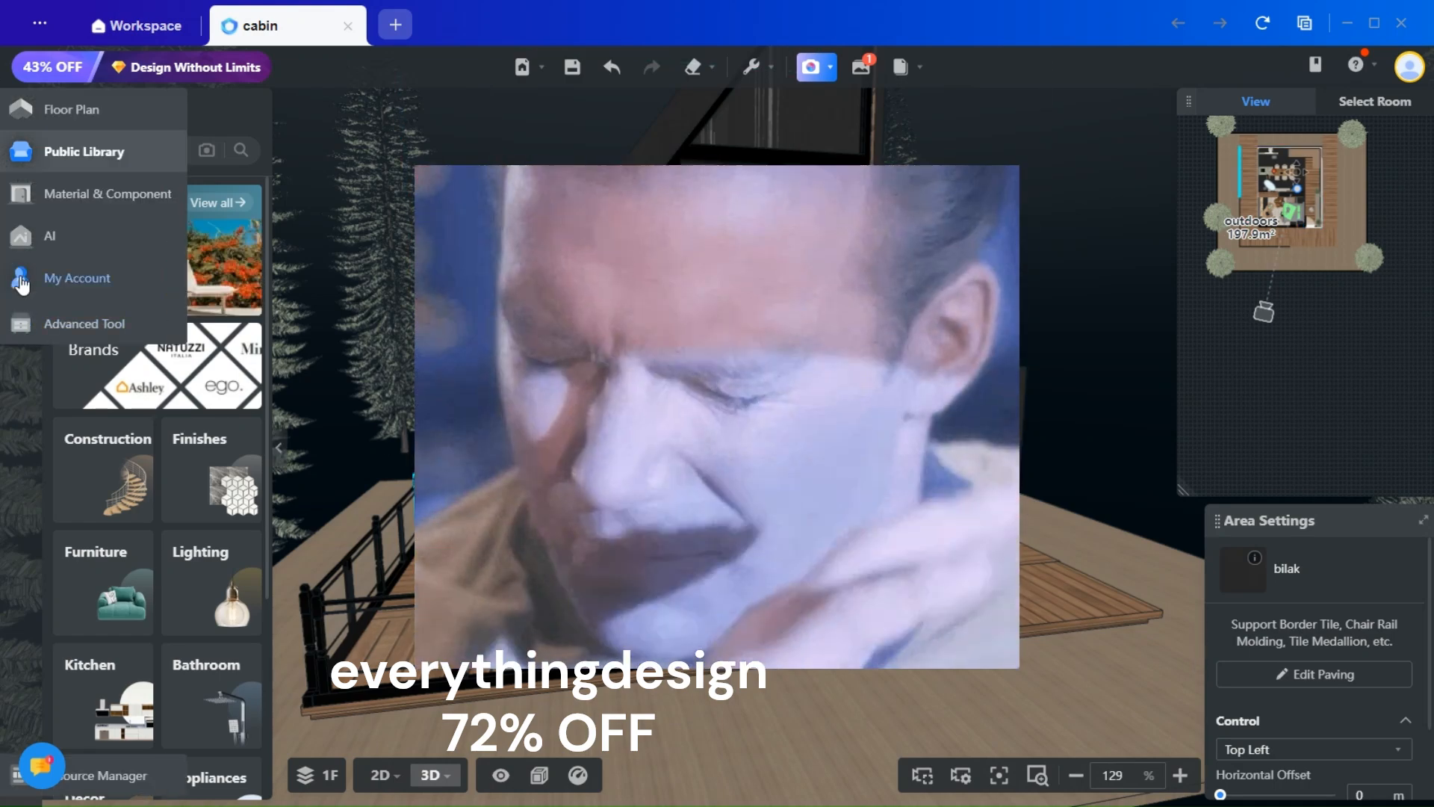
{"action": "left_click", "coordinate": [23, 283]}
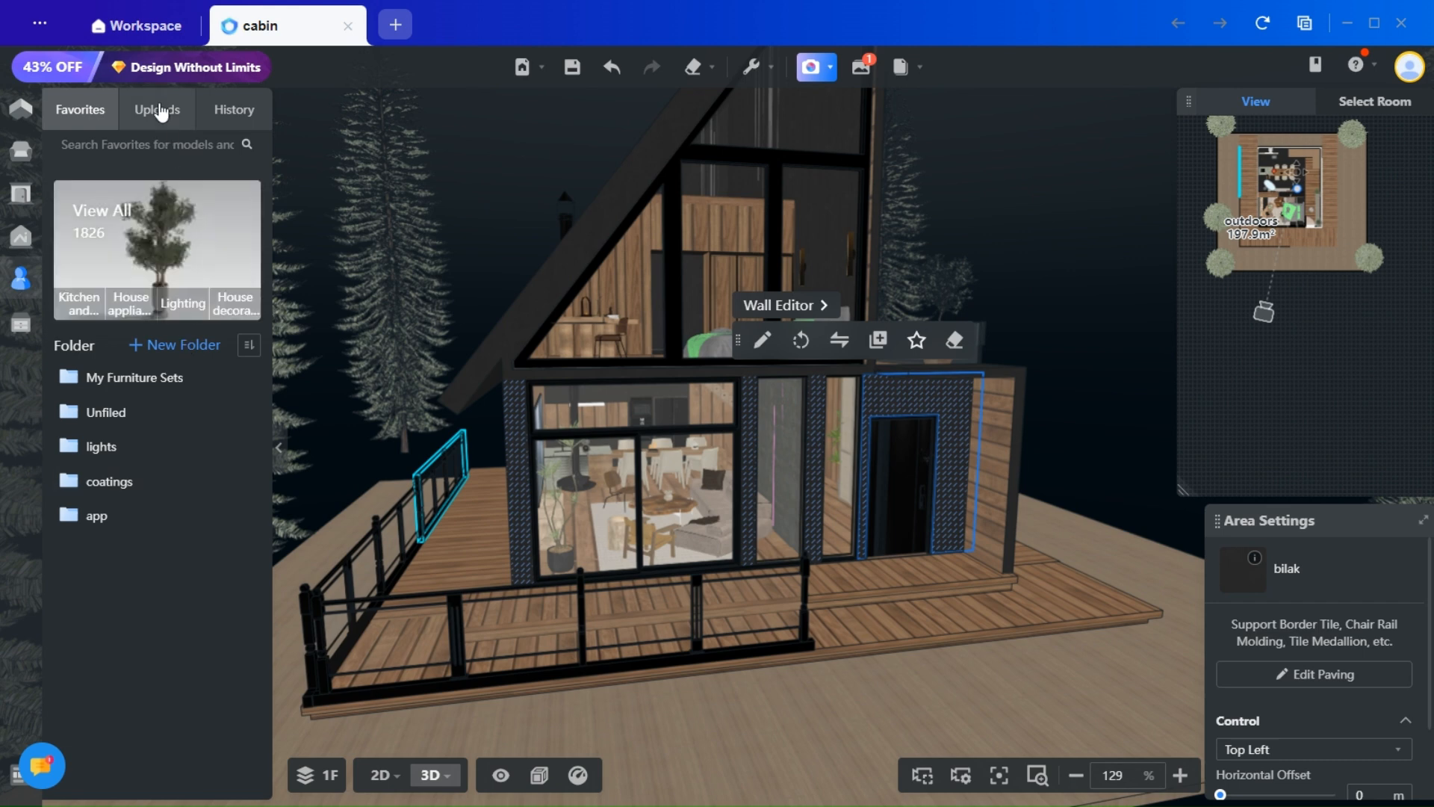
{"action": "left_click", "coordinate": [158, 111]}
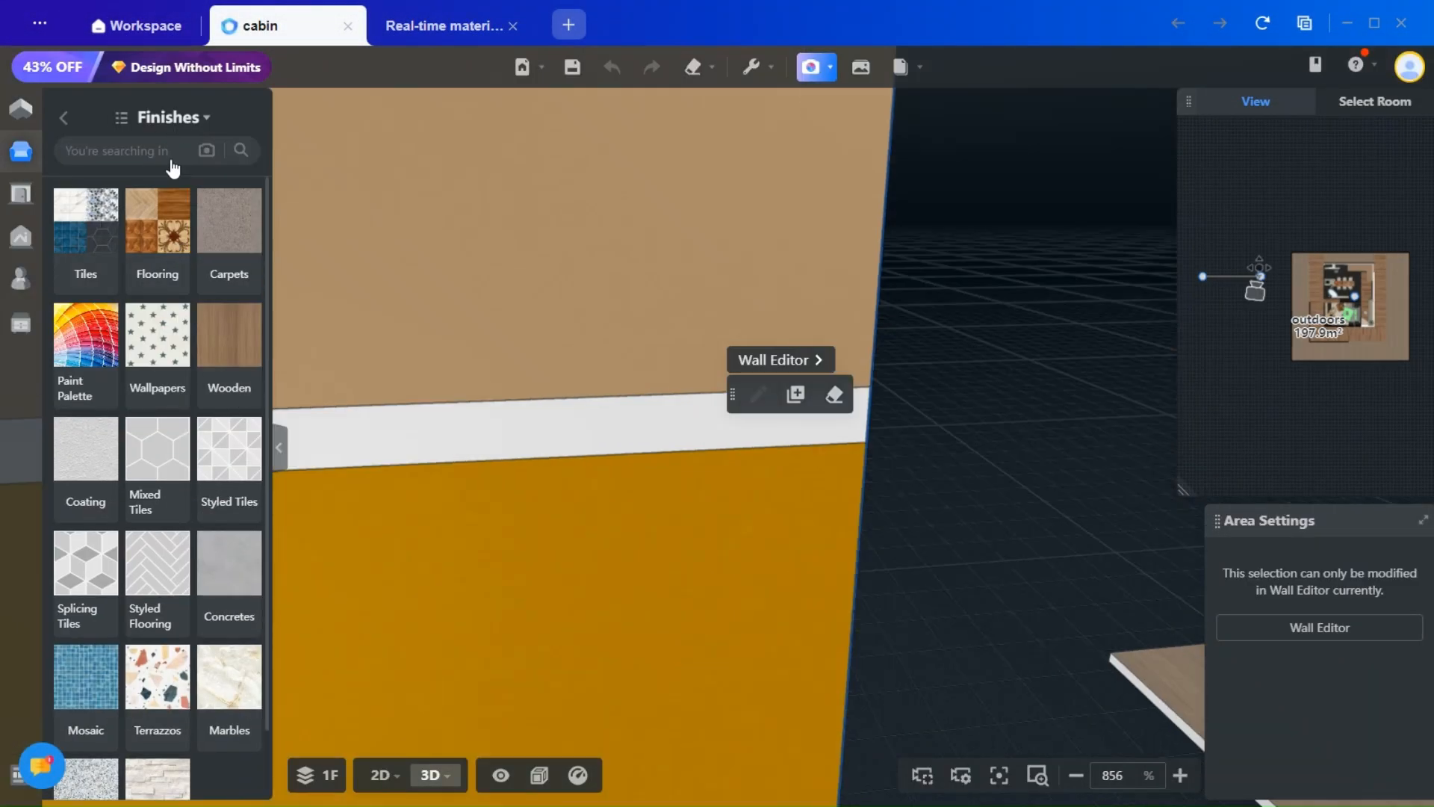
- Frame the striped wall in view and browse the Flooring and Coating finishes of the public library
{"action": "scroll", "coordinate": [605, 352], "scroll_direction": "down", "scroll_amount": 10}
{"action": "right_click_drag", "start_coordinate": [486, 515], "coordinate": [555, 564]}
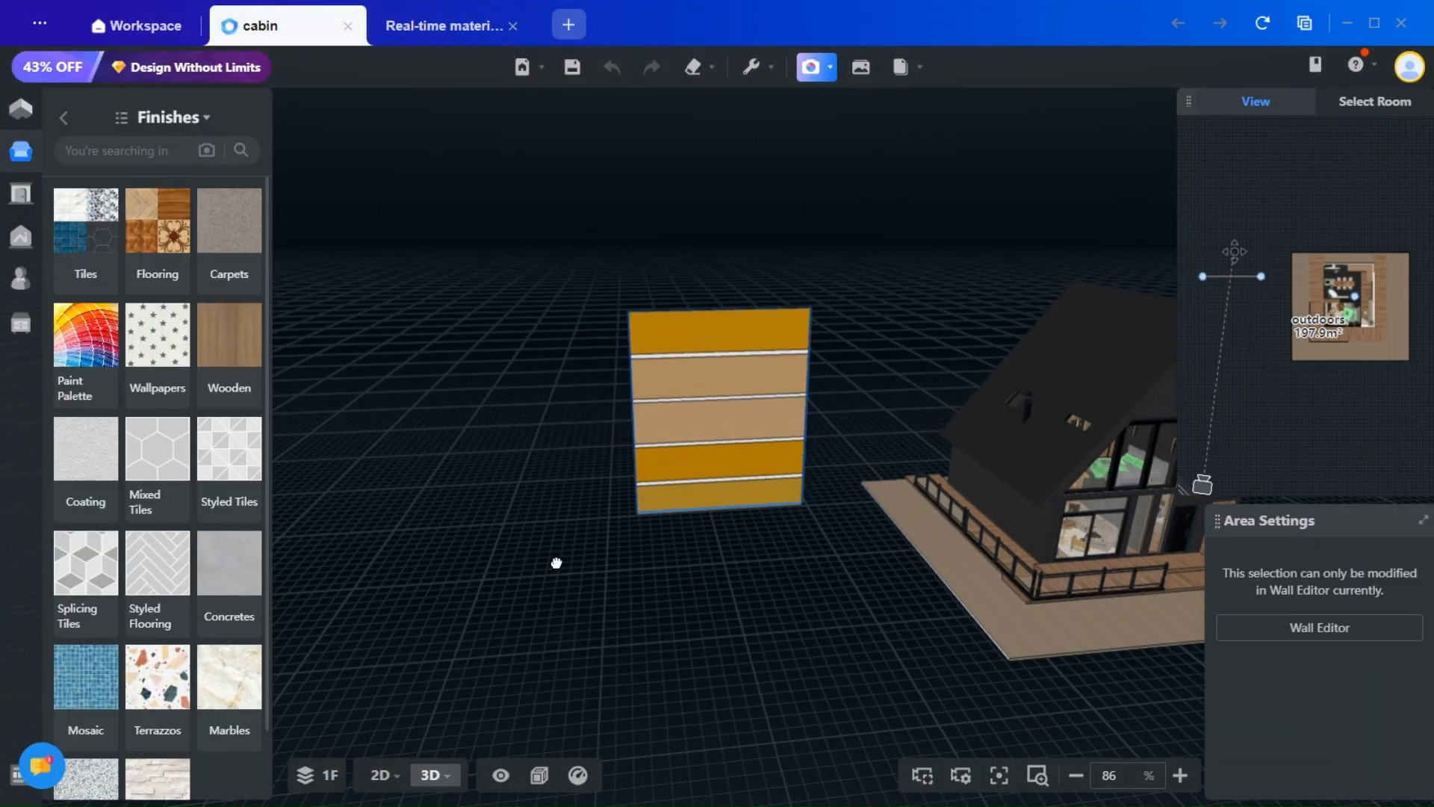
{"action": "scroll", "coordinate": [539, 472], "scroll_direction": "up", "scroll_amount": 5}
{"action": "left_click", "coordinate": [88, 366]}
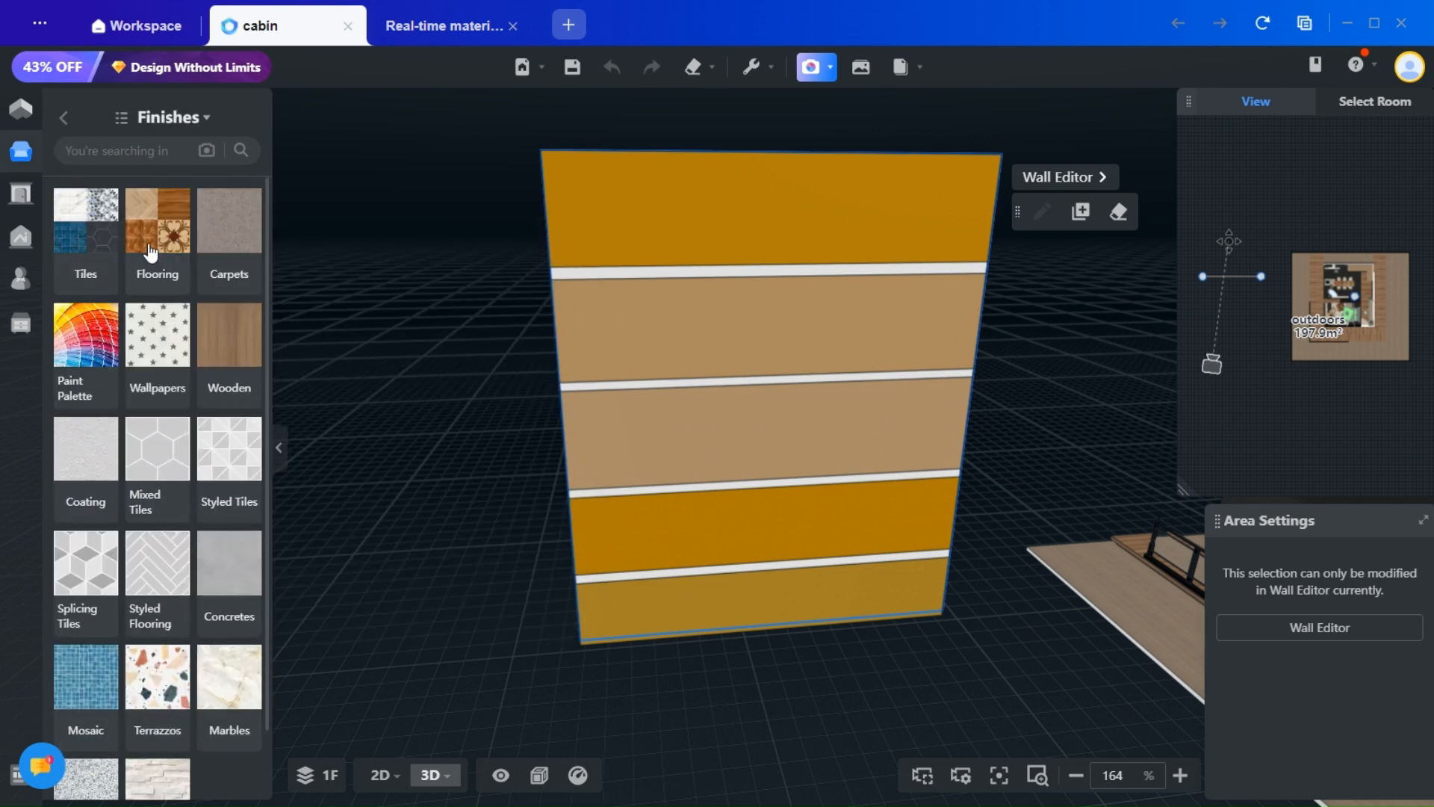
{"action": "left_click", "coordinate": [152, 253]}
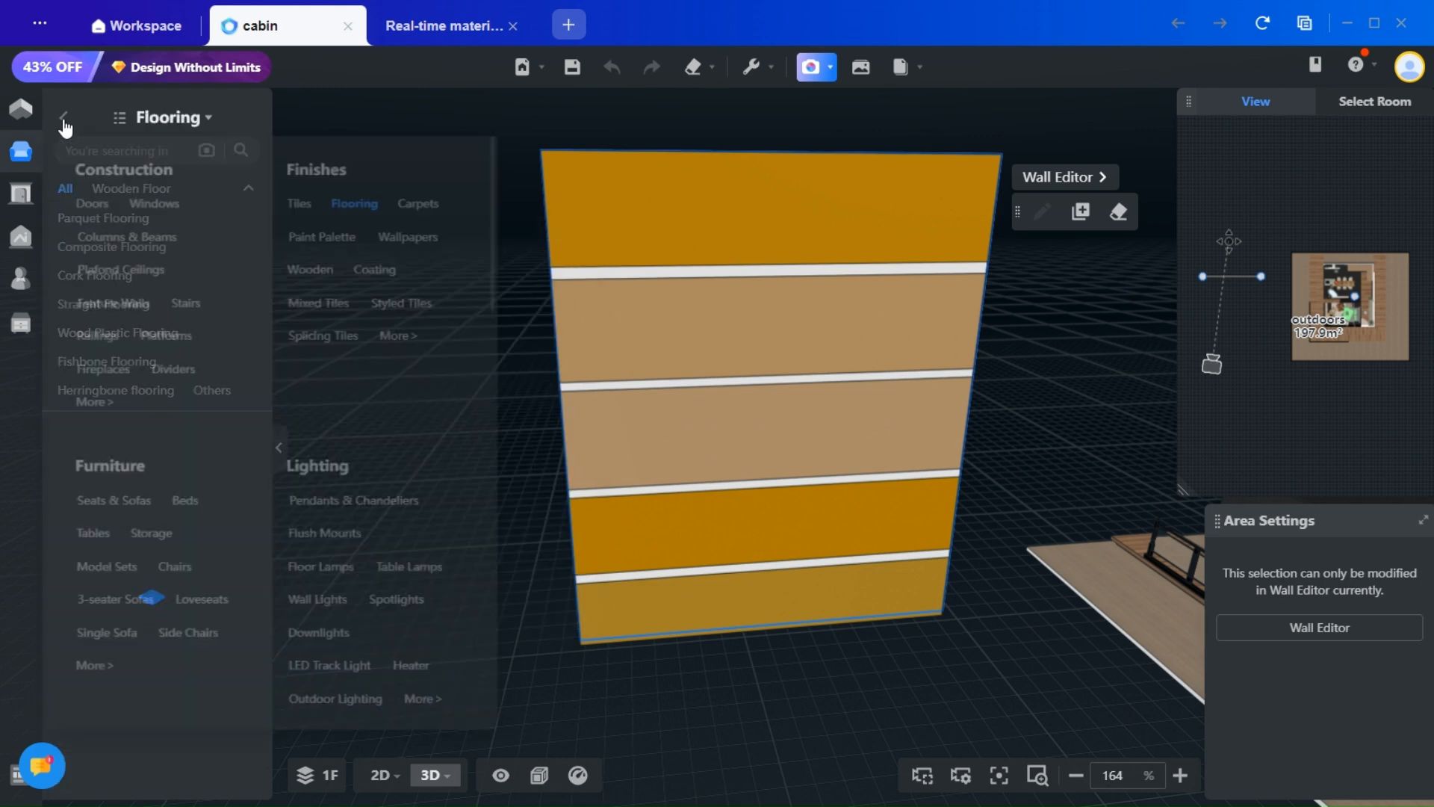
{"action": "left_click", "coordinate": [64, 117]}
{"action": "scroll", "coordinate": [114, 445], "scroll_direction": "down", "scroll_amount": 1}
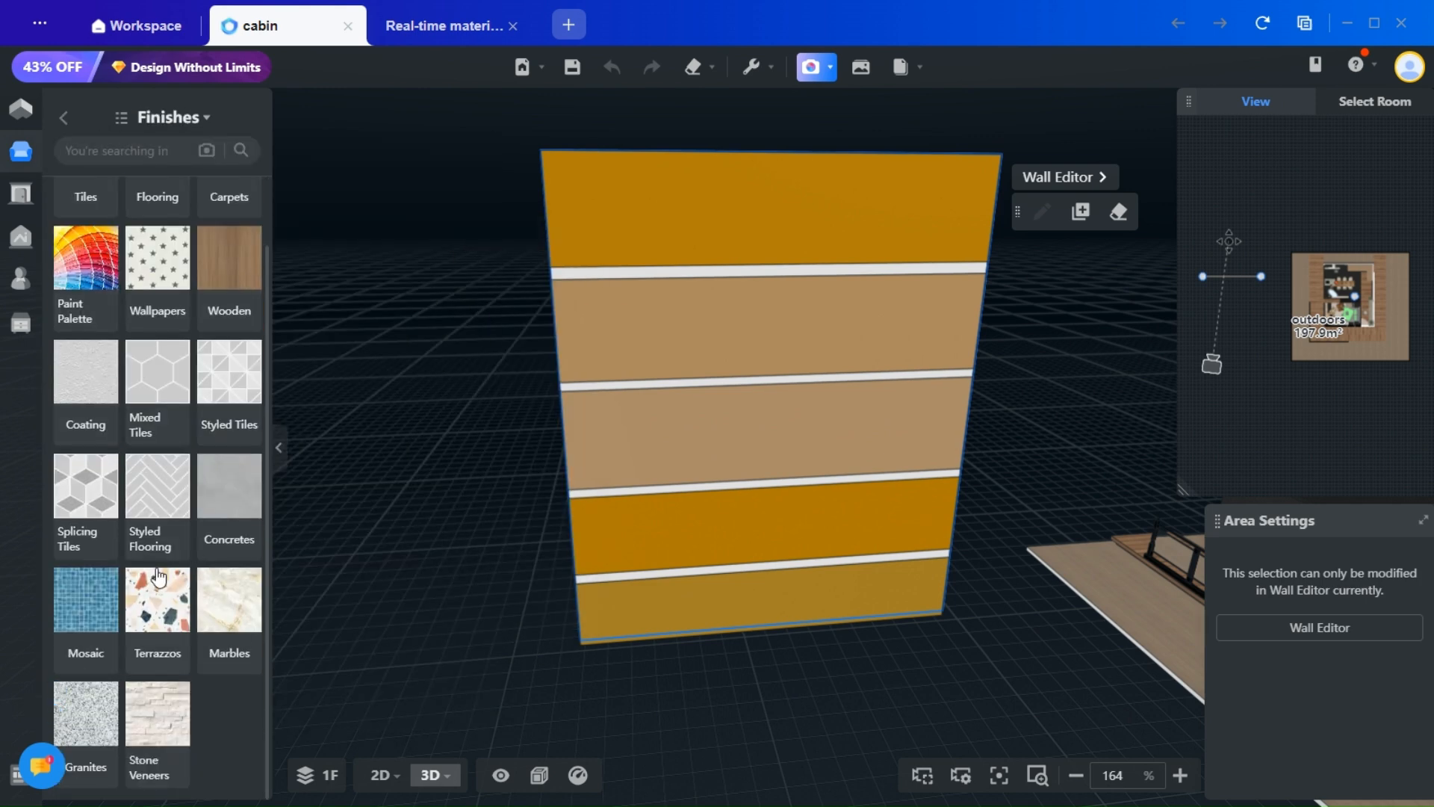
{"action": "left_click", "coordinate": [84, 390]}
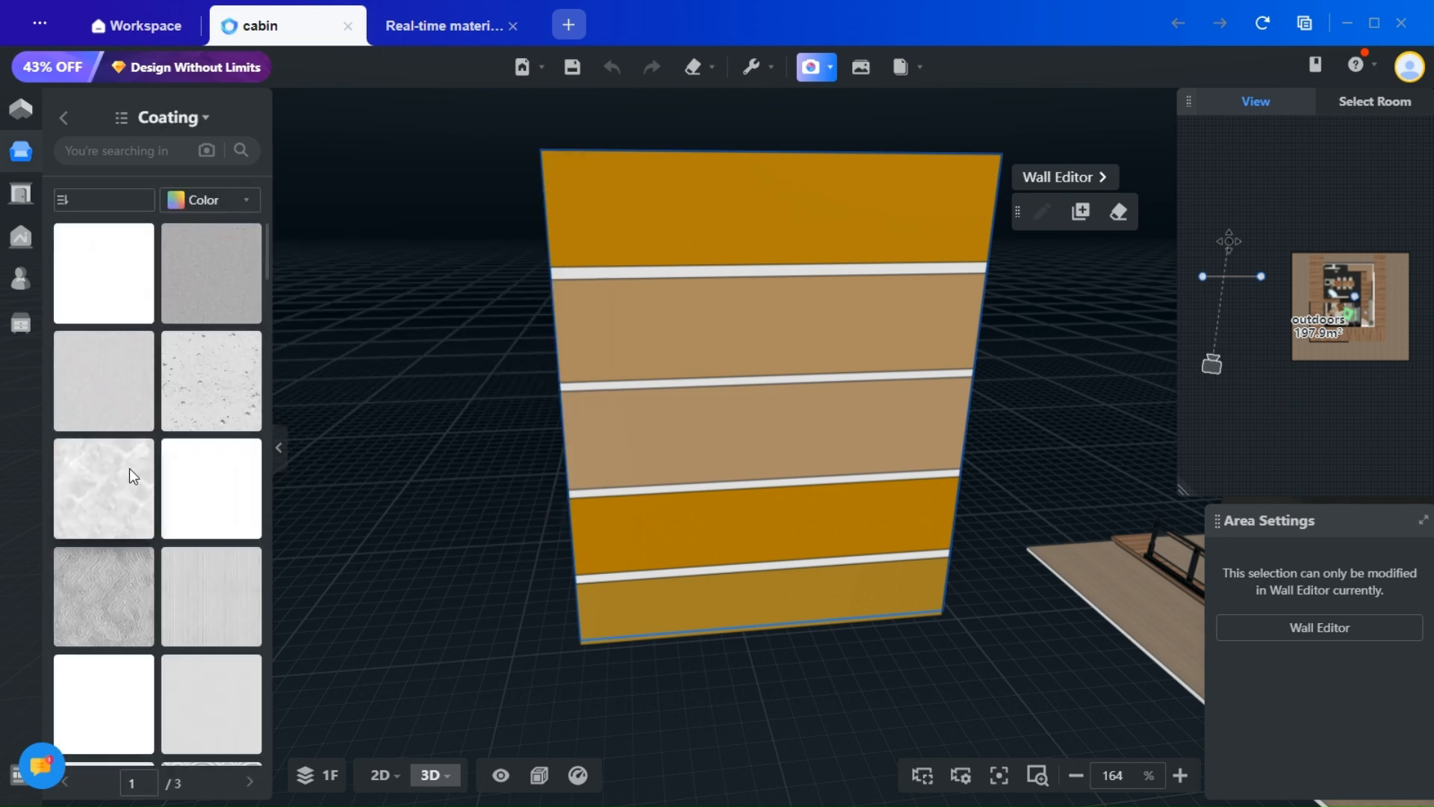
{"action": "scroll", "coordinate": [142, 464], "scroll_direction": "down", "scroll_amount": 3}
{"action": "scroll", "coordinate": [171, 545], "scroll_direction": "down", "scroll_amount": 3}
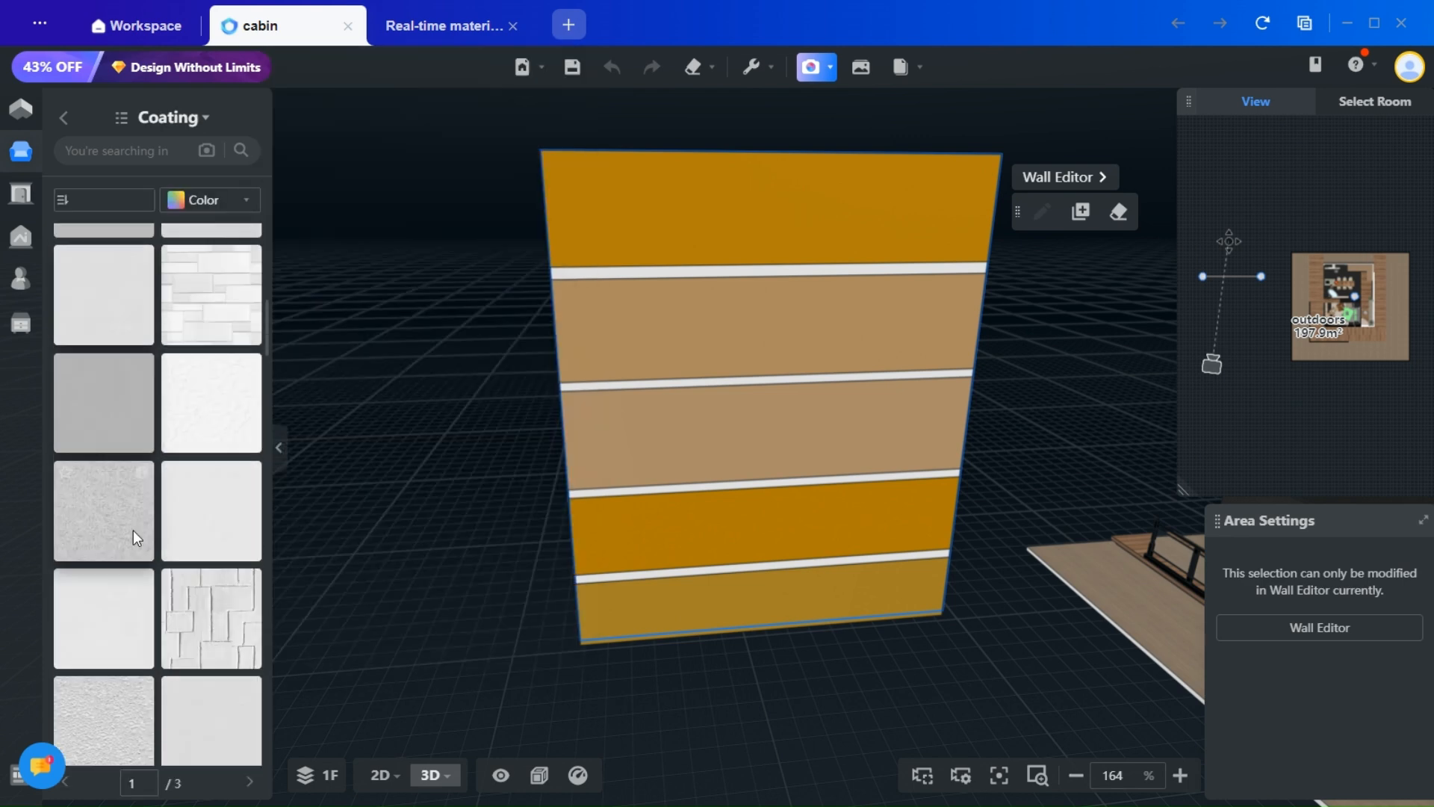
{"action": "scroll", "coordinate": [167, 515], "scroll_direction": "down", "scroll_amount": 3}
{"action": "left_click", "coordinate": [64, 117]}
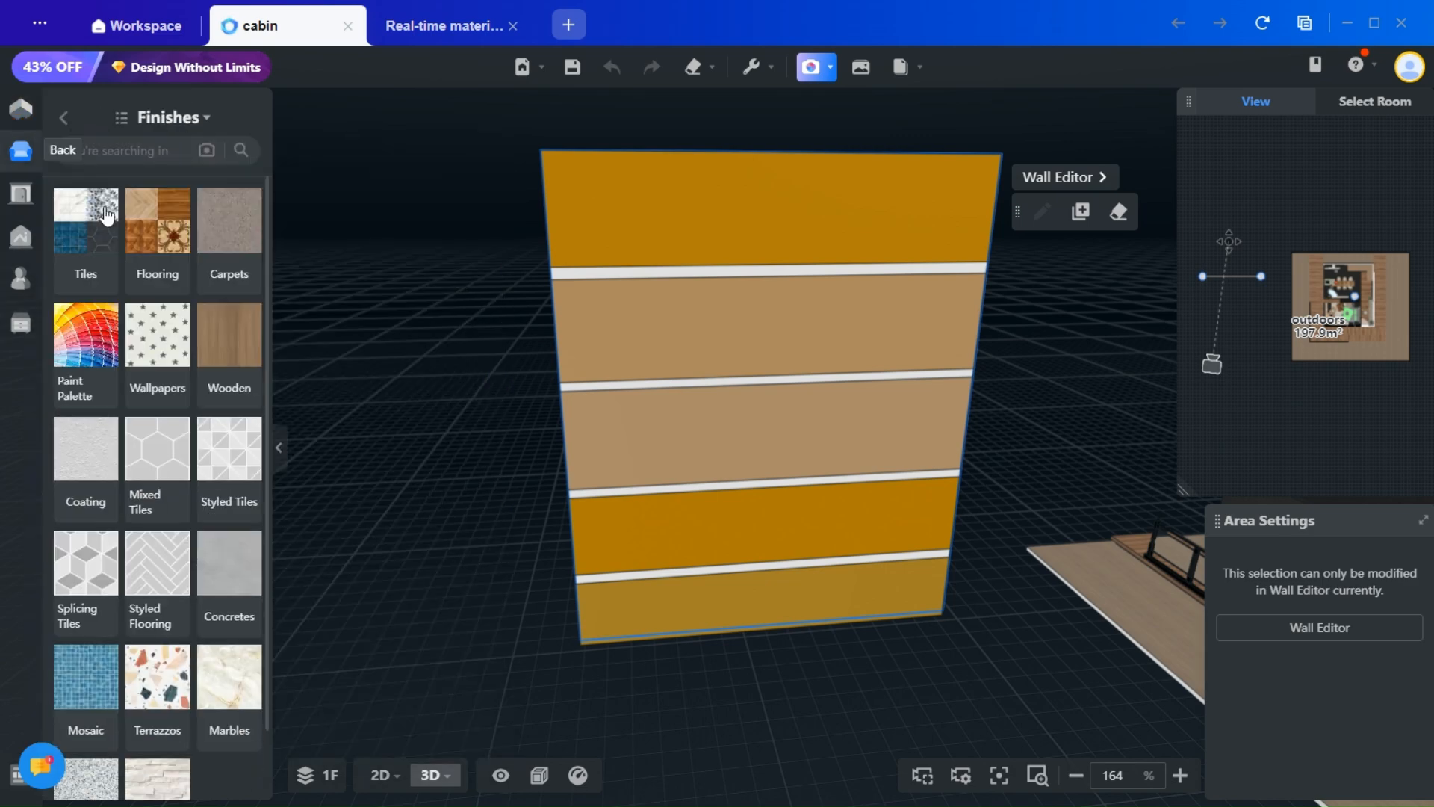
- Browse the Terrazzos, Tiles and Mosaic finishes, including the colour filter choices for tiles
{"action": "scroll", "coordinate": [142, 478], "scroll_direction": "down", "scroll_amount": 1}
{"action": "left_click", "coordinate": [155, 597]}
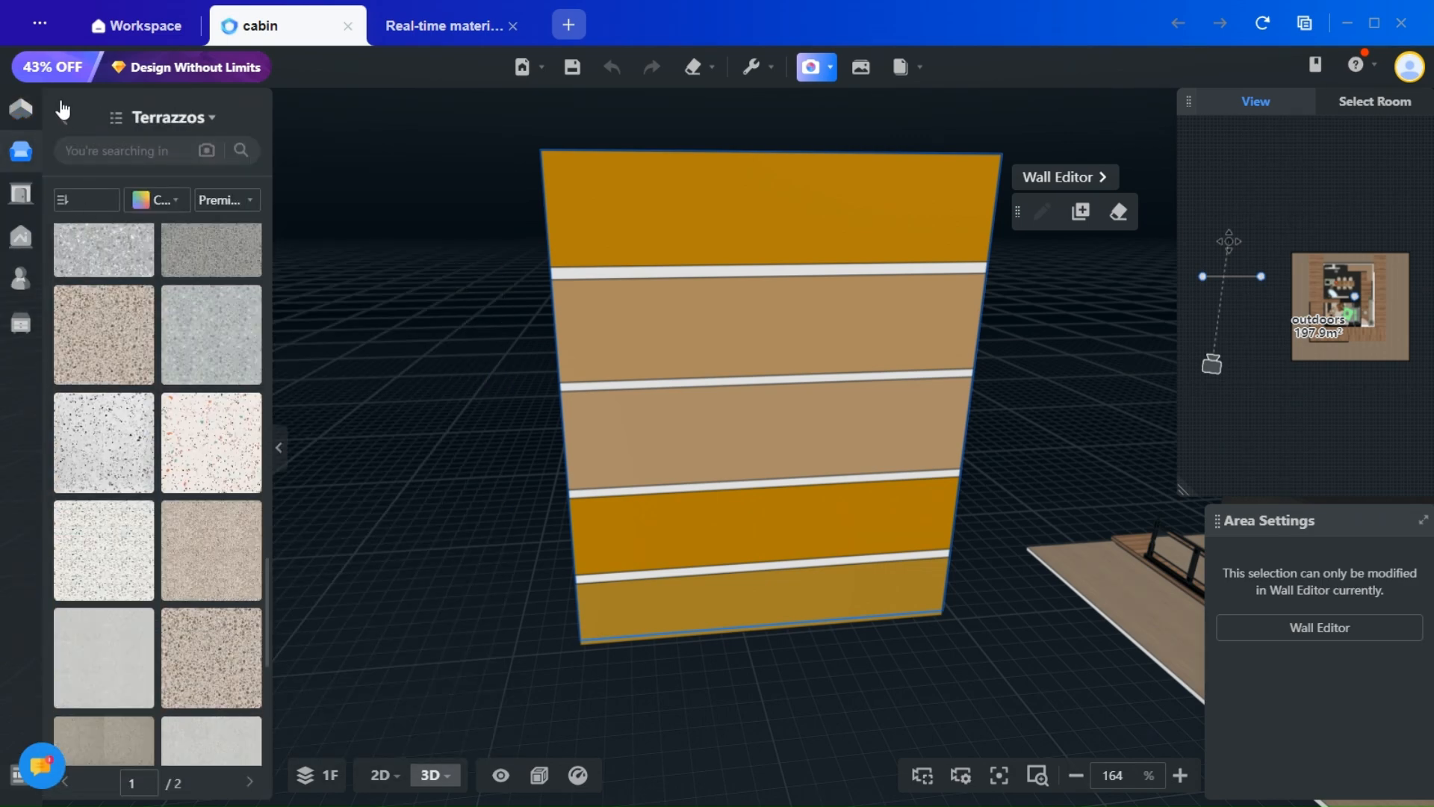
{"action": "left_click", "coordinate": [64, 117]}
{"action": "left_click", "coordinate": [95, 265]}
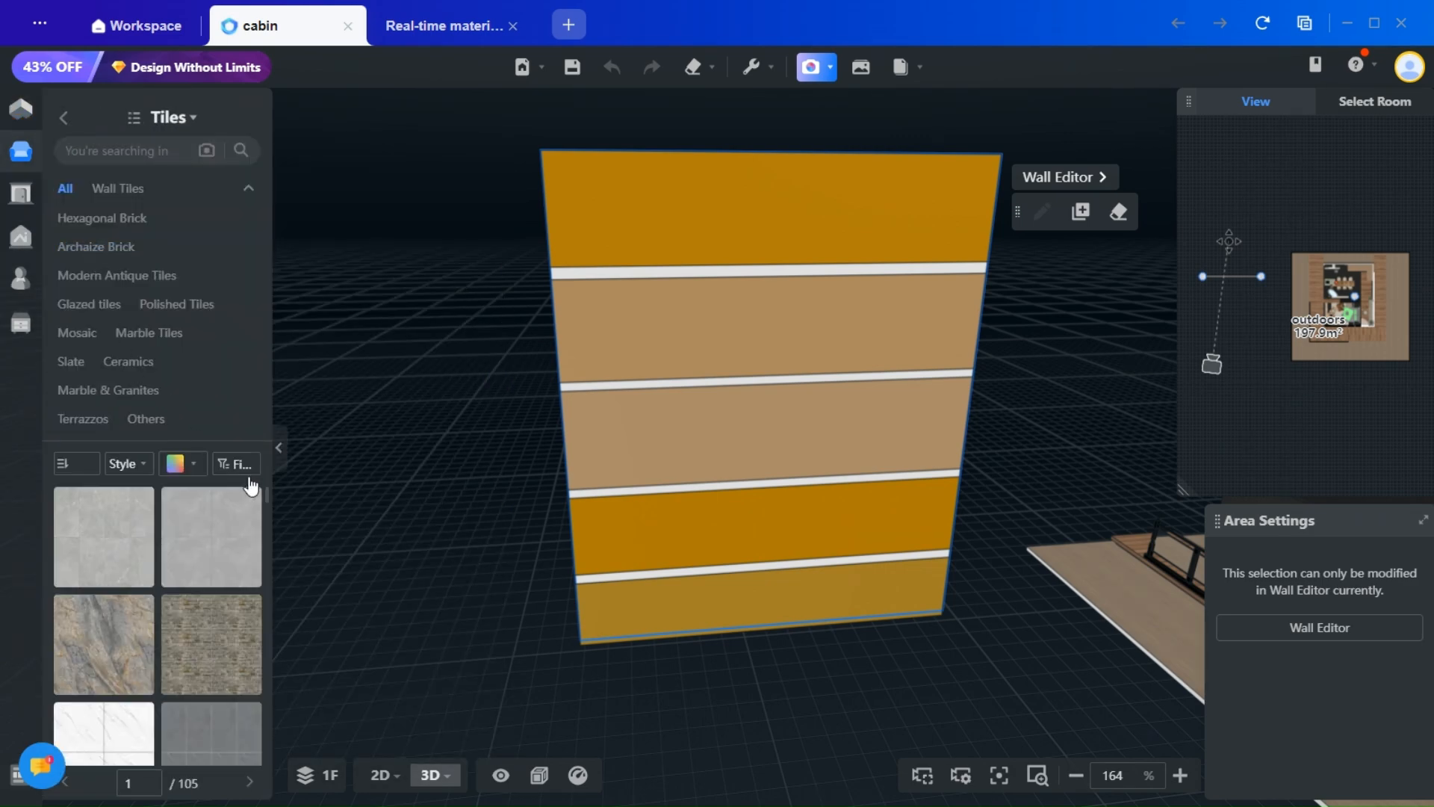
{"action": "scroll", "coordinate": [215, 656], "scroll_direction": "down", "scroll_amount": 2}
{"action": "scroll", "coordinate": [215, 656], "scroll_direction": "up", "scroll_amount": 2}
{"action": "left_click", "coordinate": [183, 229]}
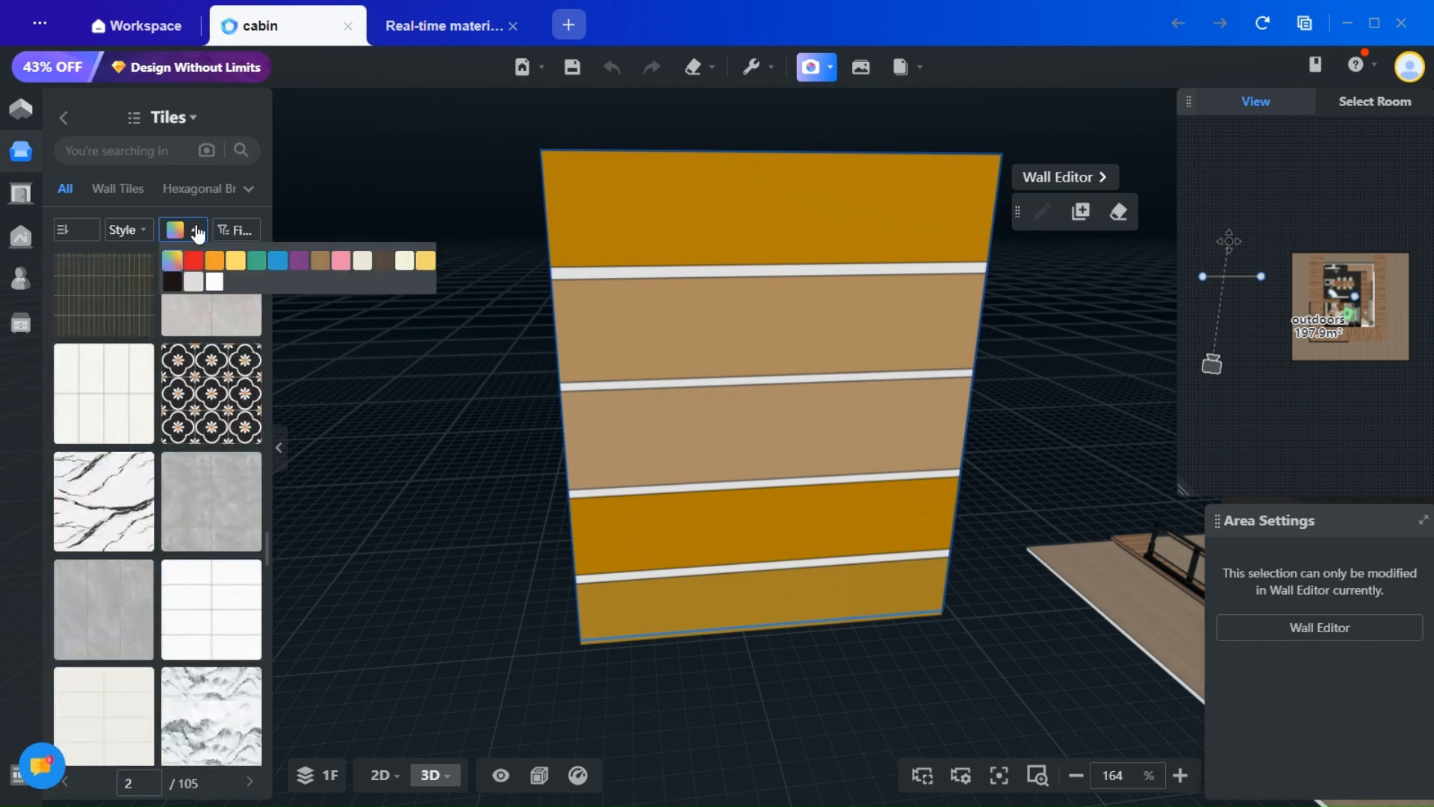
{"action": "left_click", "coordinate": [64, 117]}
{"action": "left_click", "coordinate": [65, 694]}
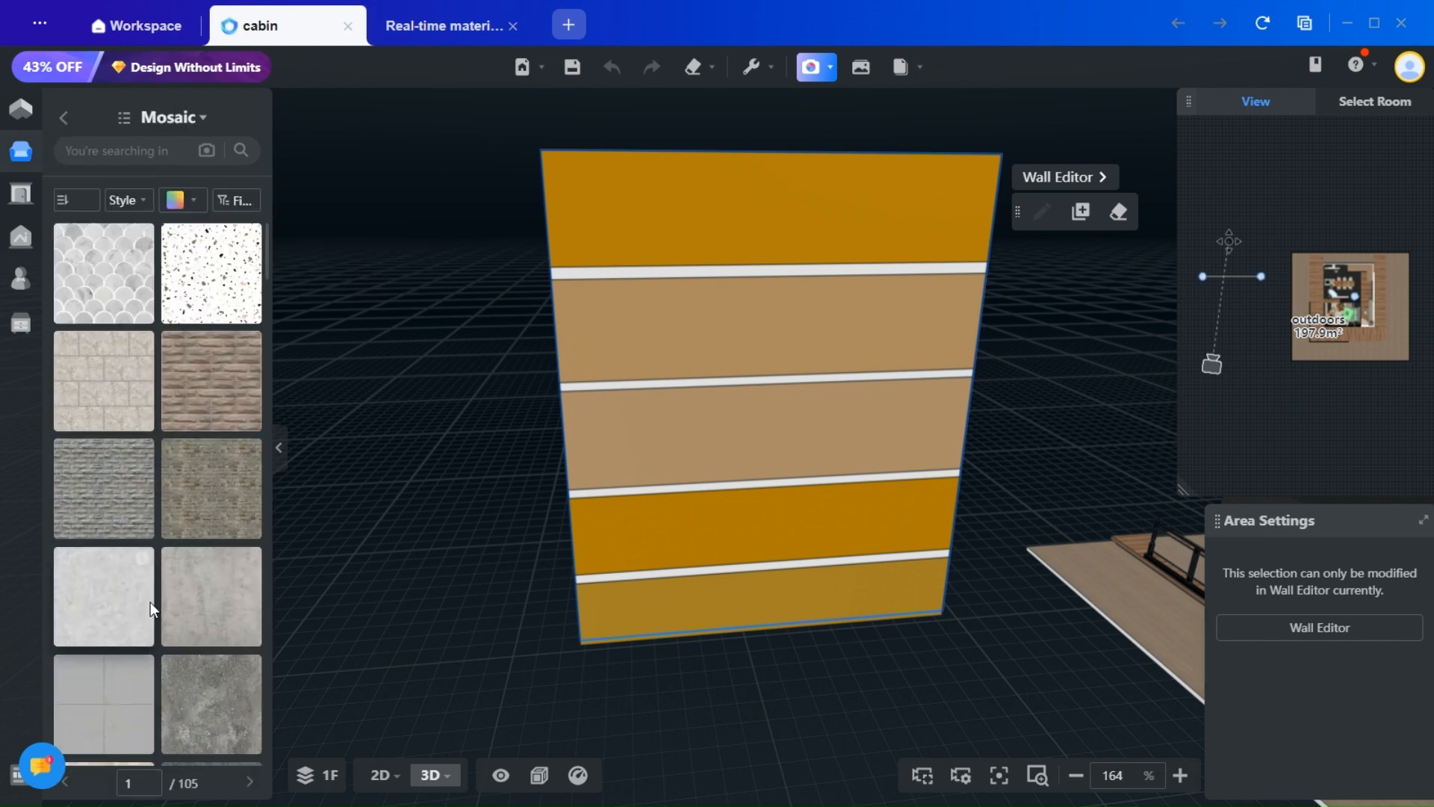
{"action": "scroll", "coordinate": [153, 510], "scroll_direction": "down", "scroll_amount": 6}
{"action": "scroll", "coordinate": [162, 514], "scroll_direction": "down", "scroll_amount": 3}
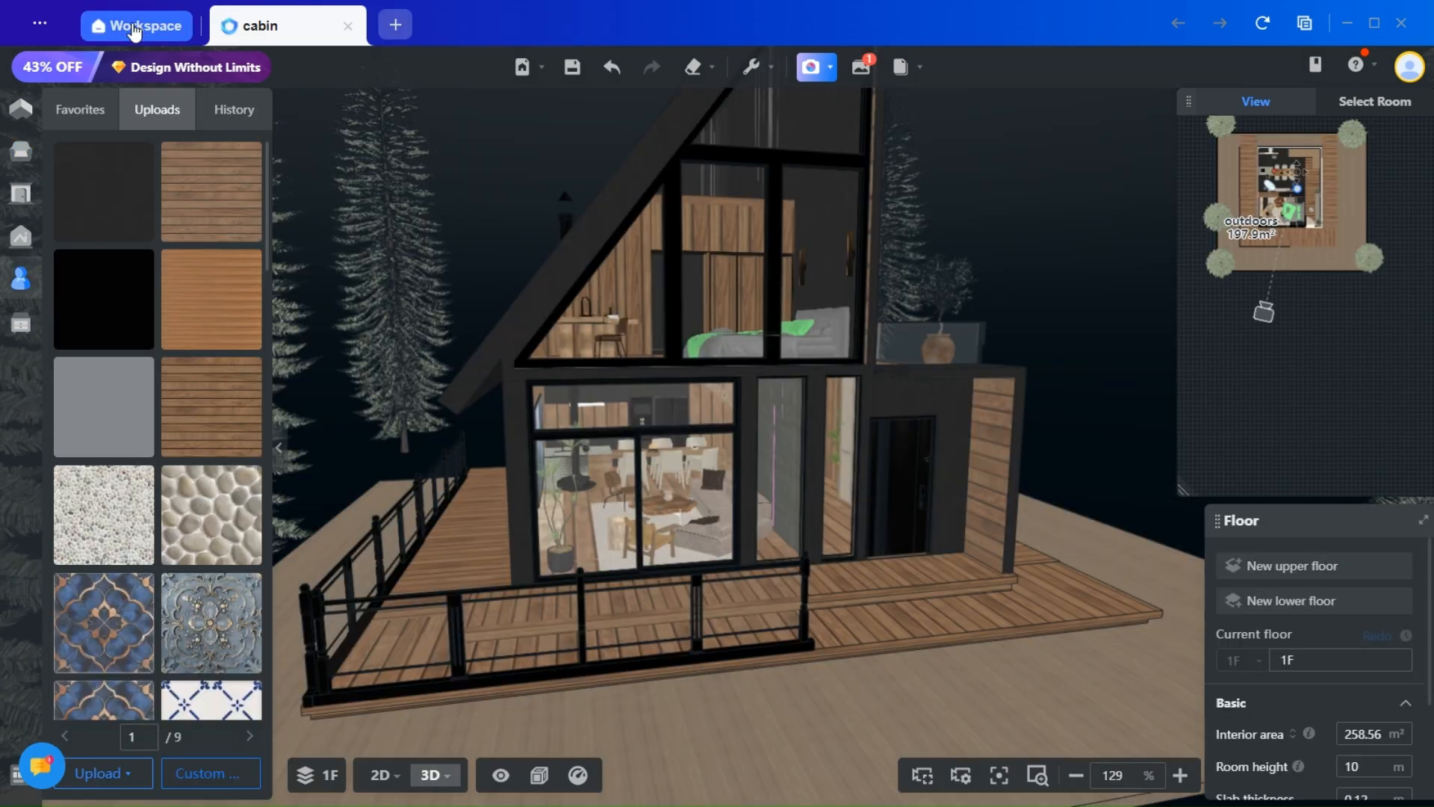
- Go to the textures of the Personal Library in the workspace and start a new texture upload
{"action": "left_click", "coordinate": [133, 27]}
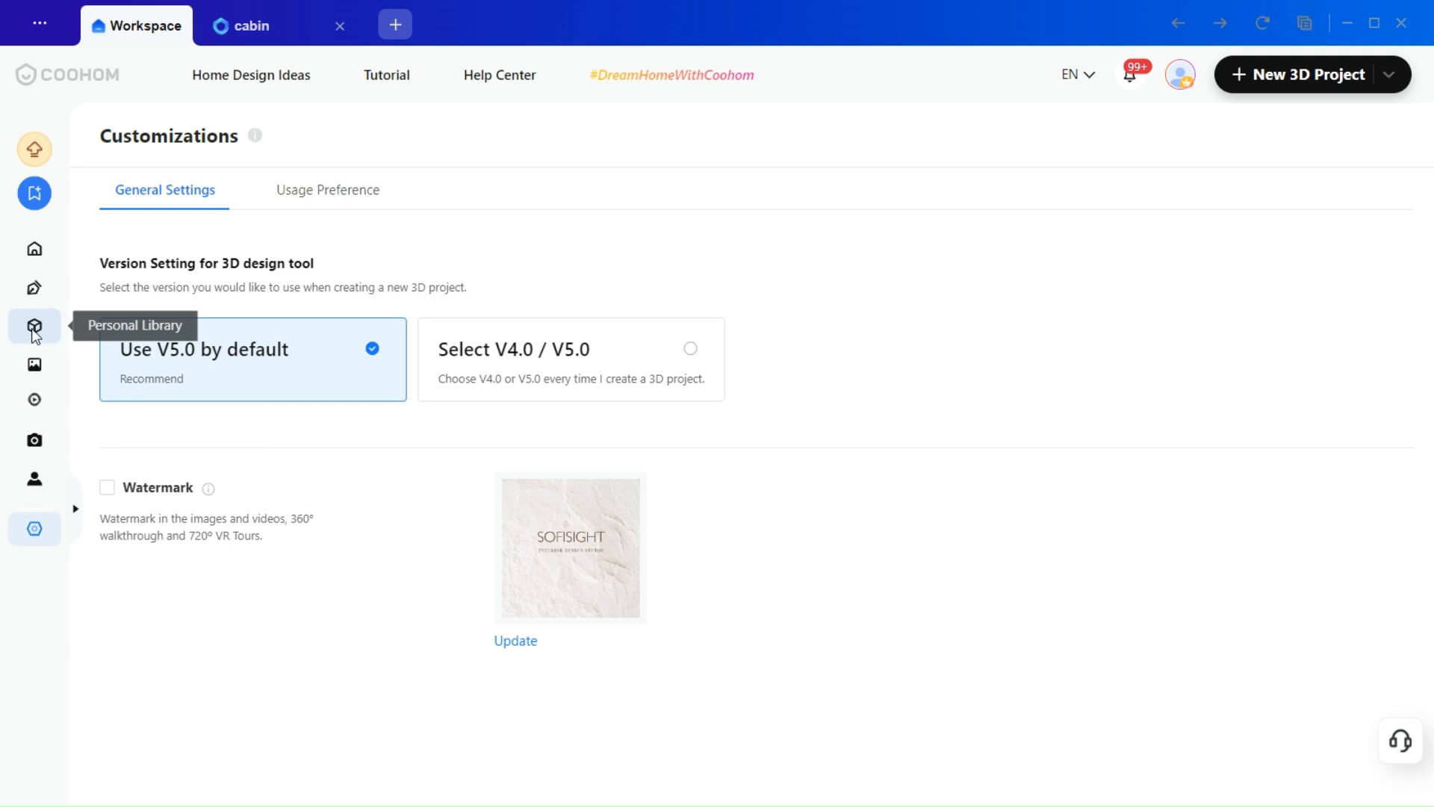
{"action": "left_click", "coordinate": [34, 329]}
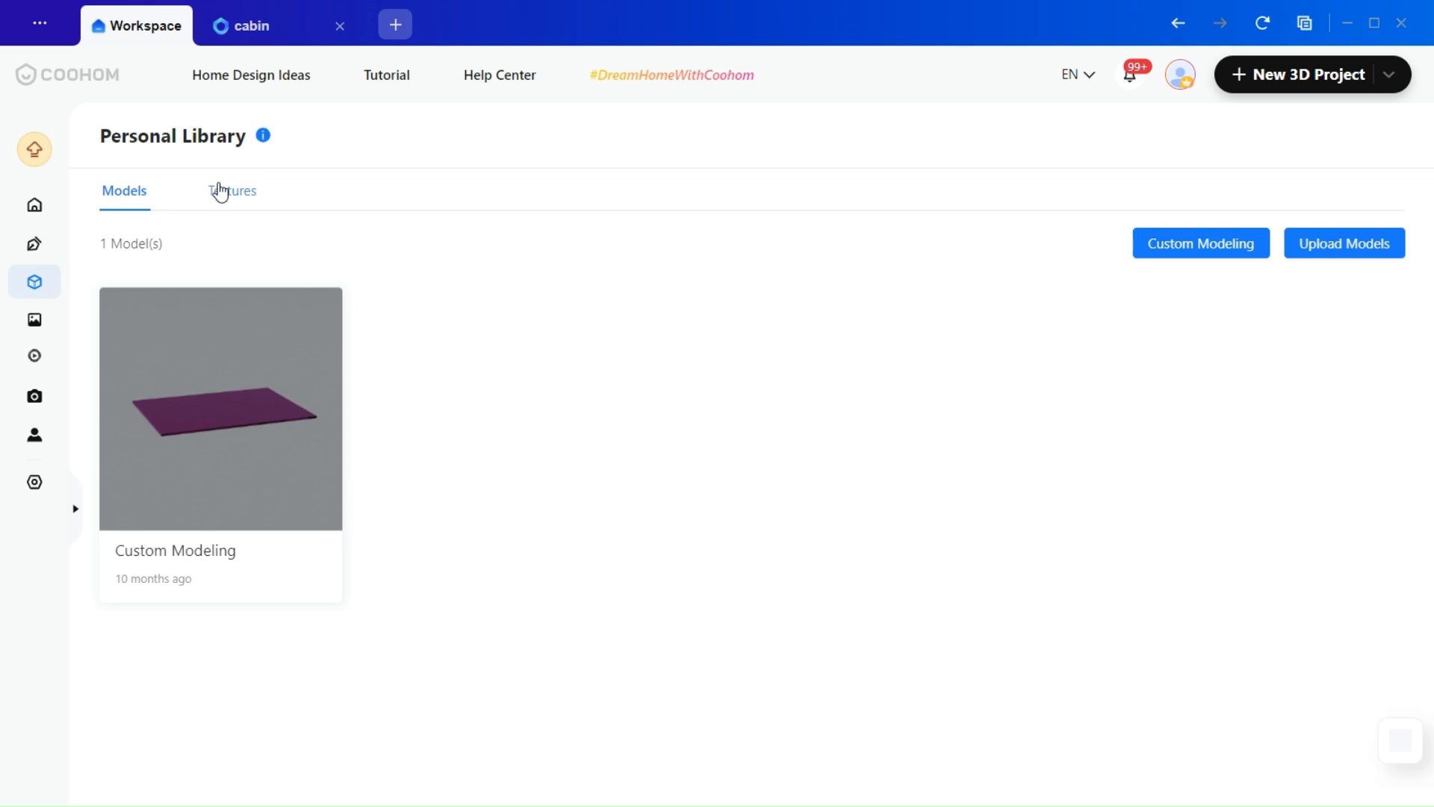
{"action": "left_click", "coordinate": [228, 195]}
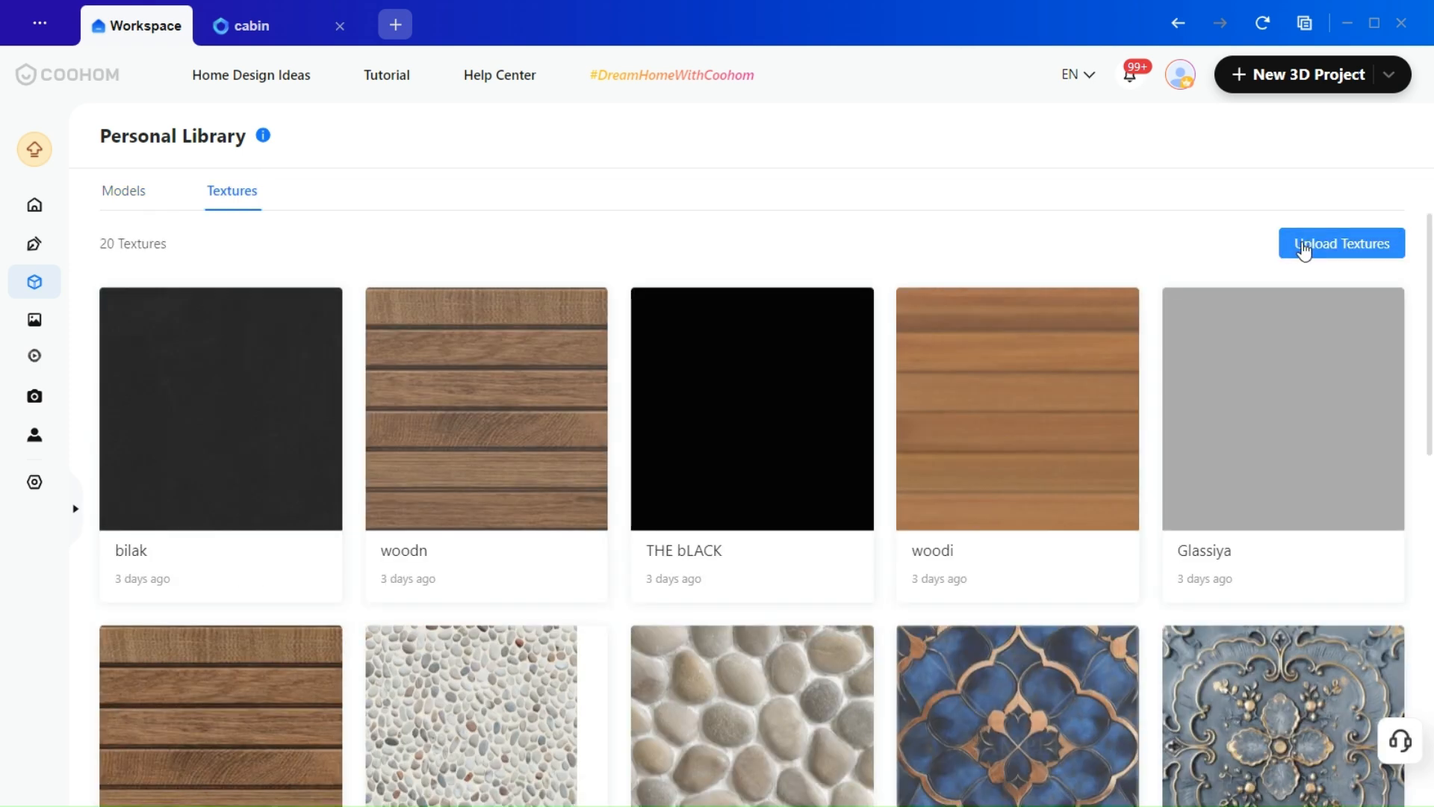
{"action": "left_click", "coordinate": [1303, 244]}
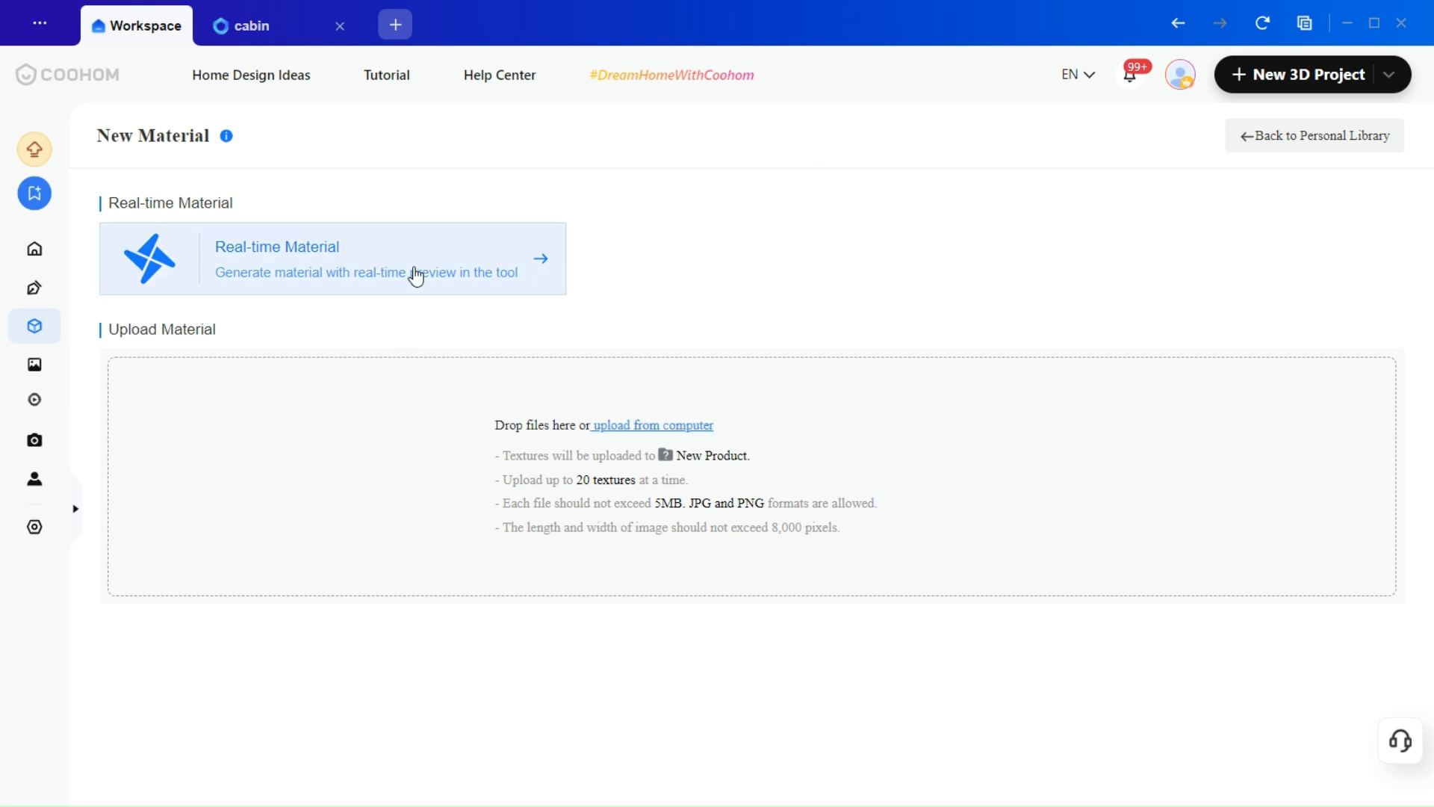
- Open the Real-time Material editor and review the Diffuse parameters of the Solid color paint template
{"action": "left_click", "coordinate": [416, 276]}
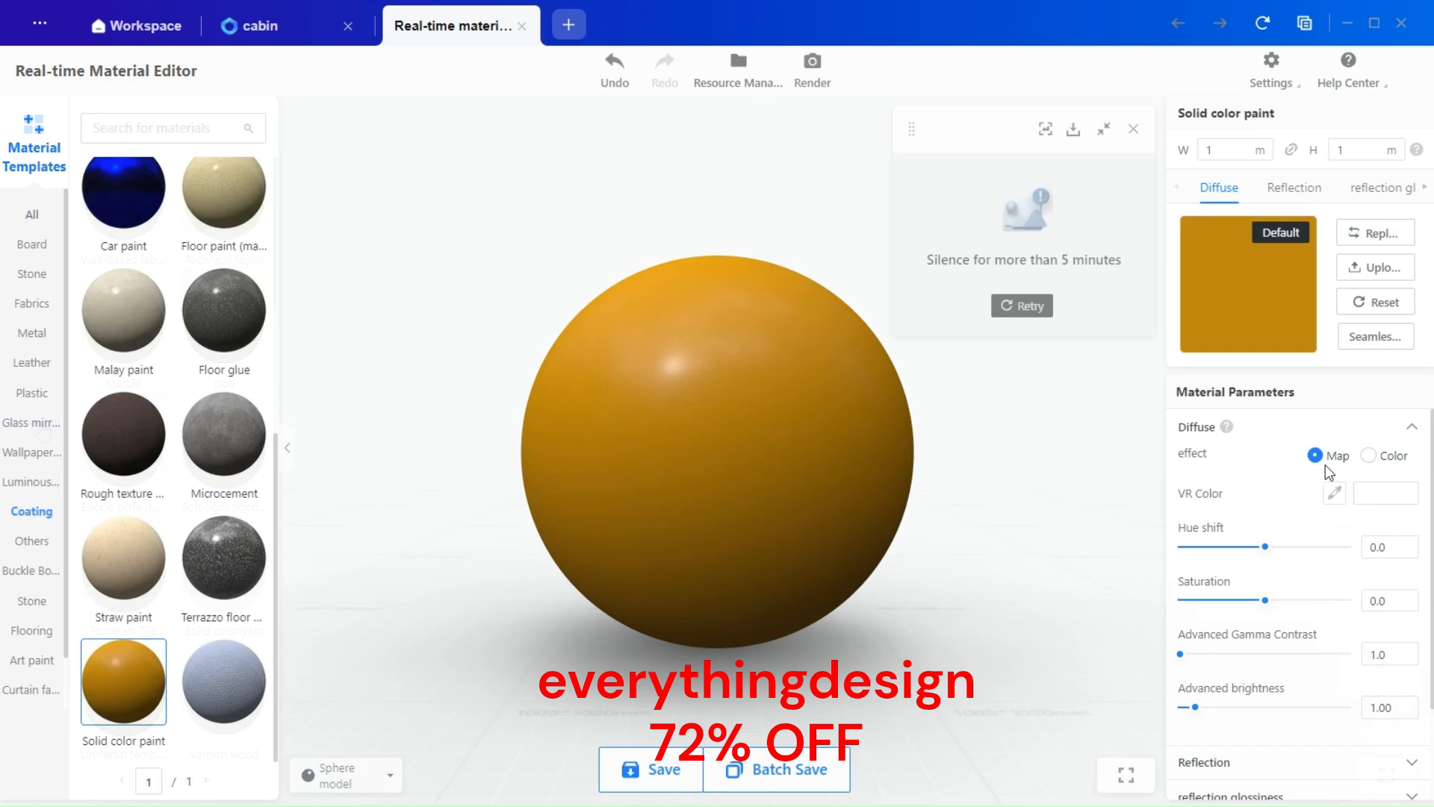
{"action": "scroll", "coordinate": [1295, 635], "scroll_direction": "down", "scroll_amount": 2}
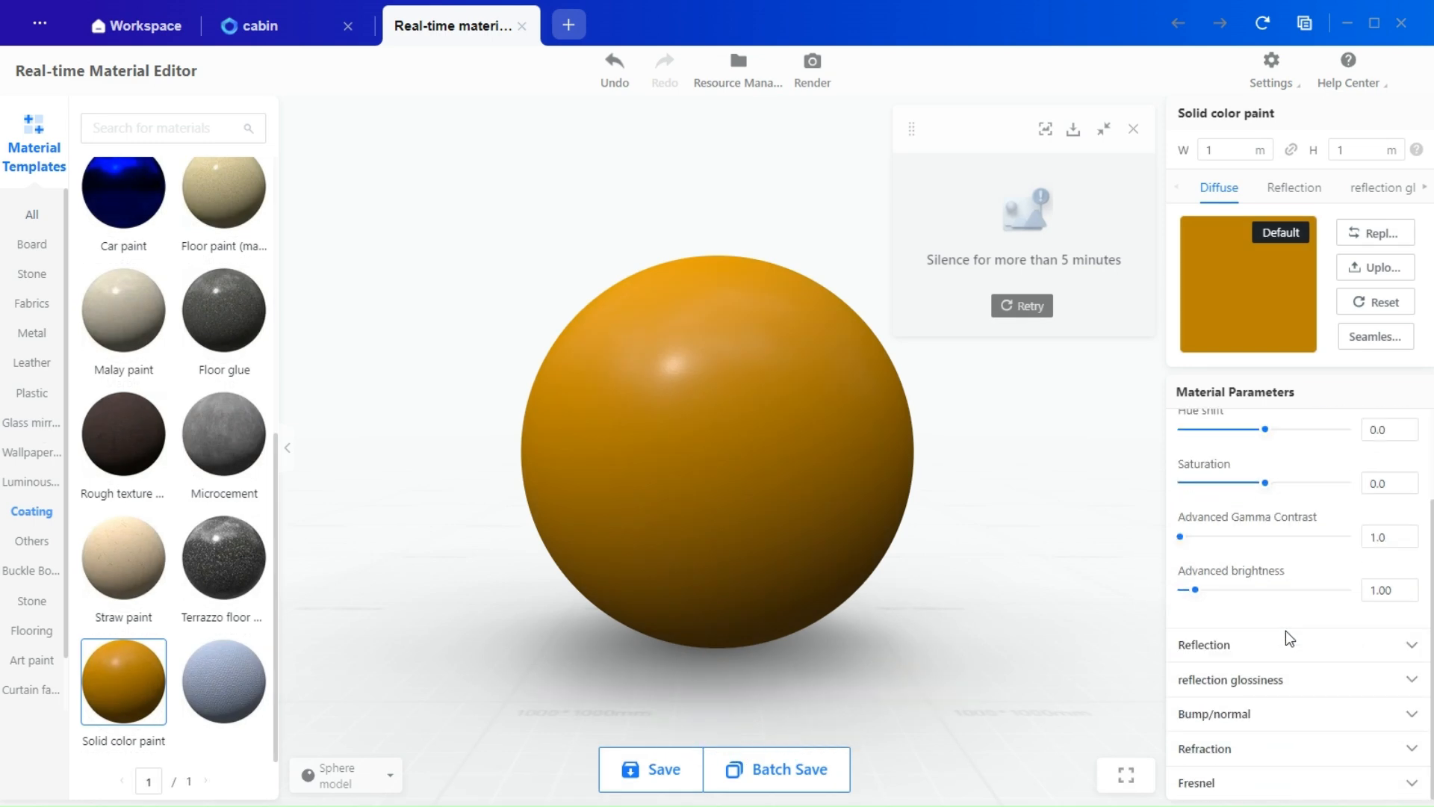
{"action": "scroll", "coordinate": [1310, 676], "scroll_direction": "up", "scroll_amount": 2}
{"action": "left_click", "coordinate": [1399, 428]}
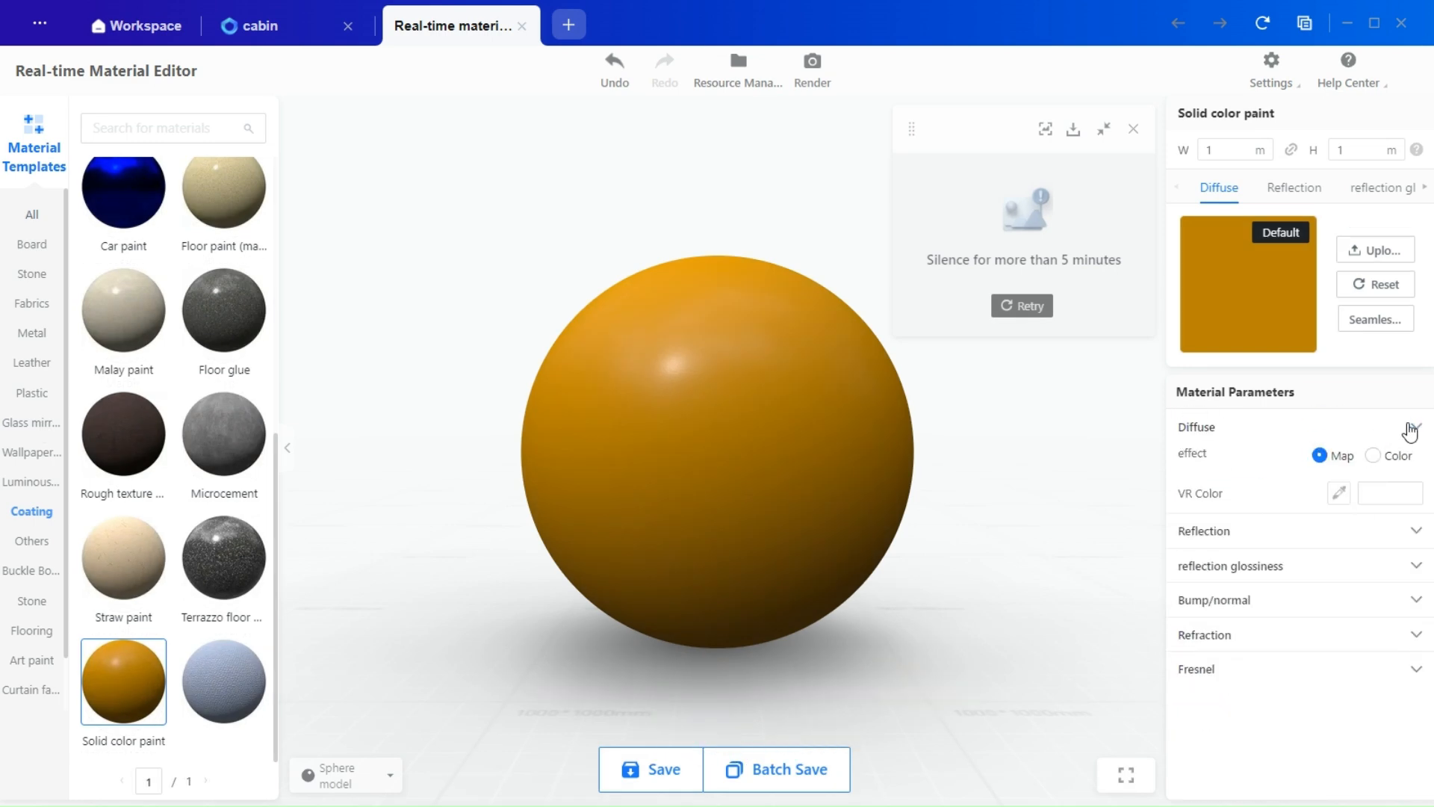
- Adjust the Reflection brightness of the paint material and go through its reflection glossiness and Bump/normal parameters
{"action": "left_click", "coordinate": [1187, 467]}
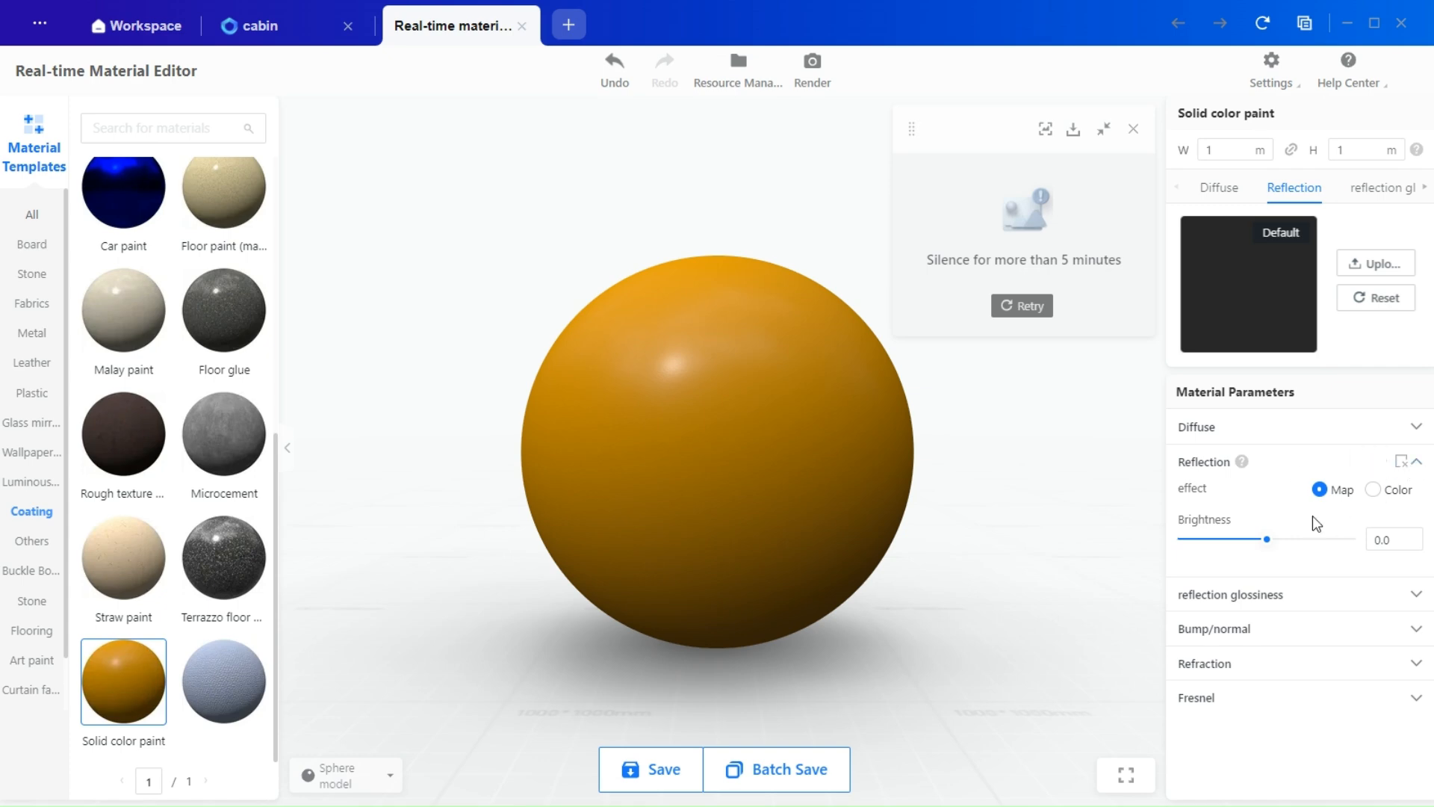
{"action": "left_click_drag", "start_coordinate": [1268, 538], "coordinate": [1301, 575]}
{"action": "left_click", "coordinate": [1416, 462]}
{"action": "left_click", "coordinate": [1255, 498]}
{"action": "left_click", "coordinate": [1417, 496]}
{"action": "left_click", "coordinate": [1239, 530]}
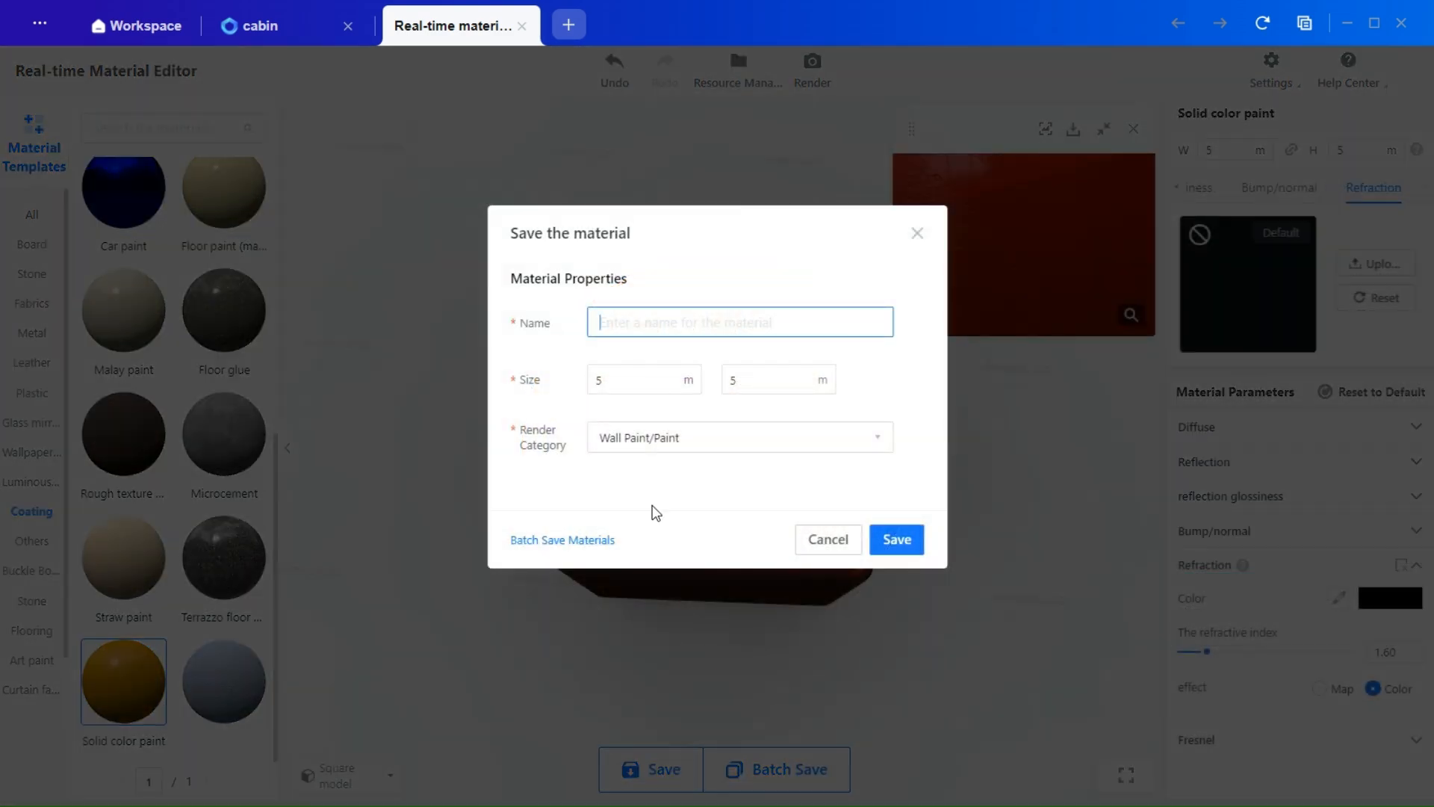
- Check the render category choices and save the material as Wall Paint/Paint with a size of 5 × 5 m
{"action": "left_click", "coordinate": [746, 443]}
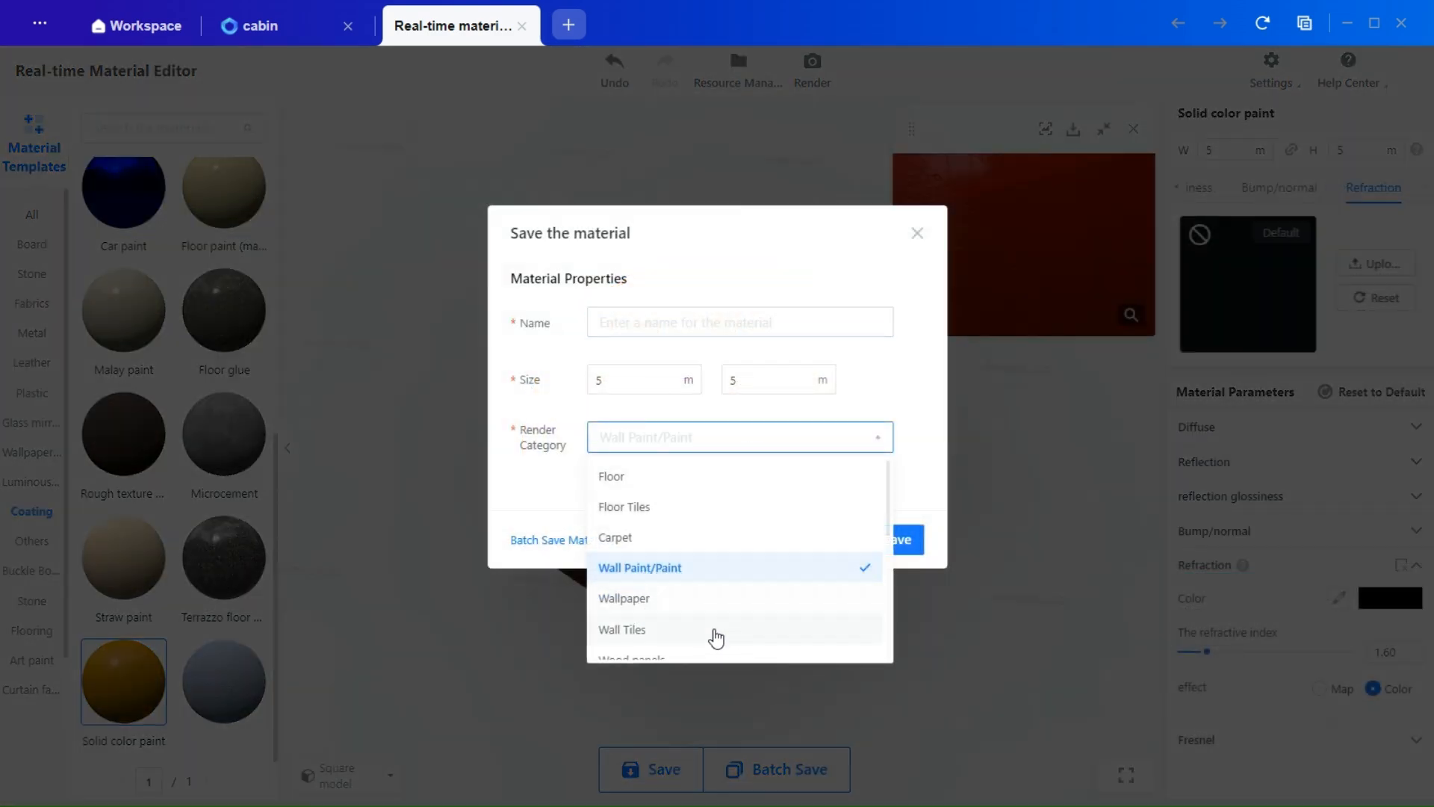
{"action": "left_click", "coordinate": [688, 379]}
{"action": "left_click", "coordinate": [762, 379]}
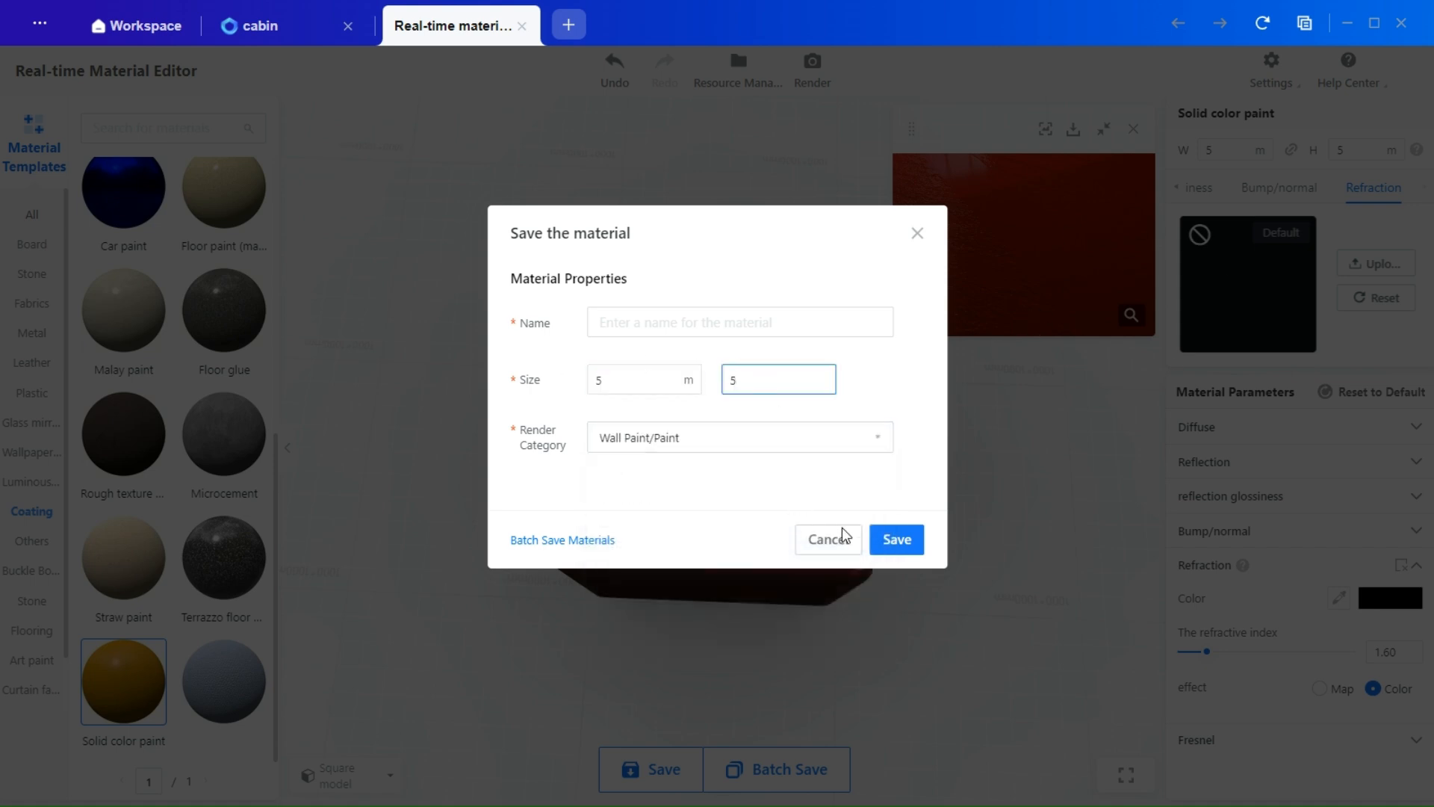
{"action": "left_click", "coordinate": [889, 621]}
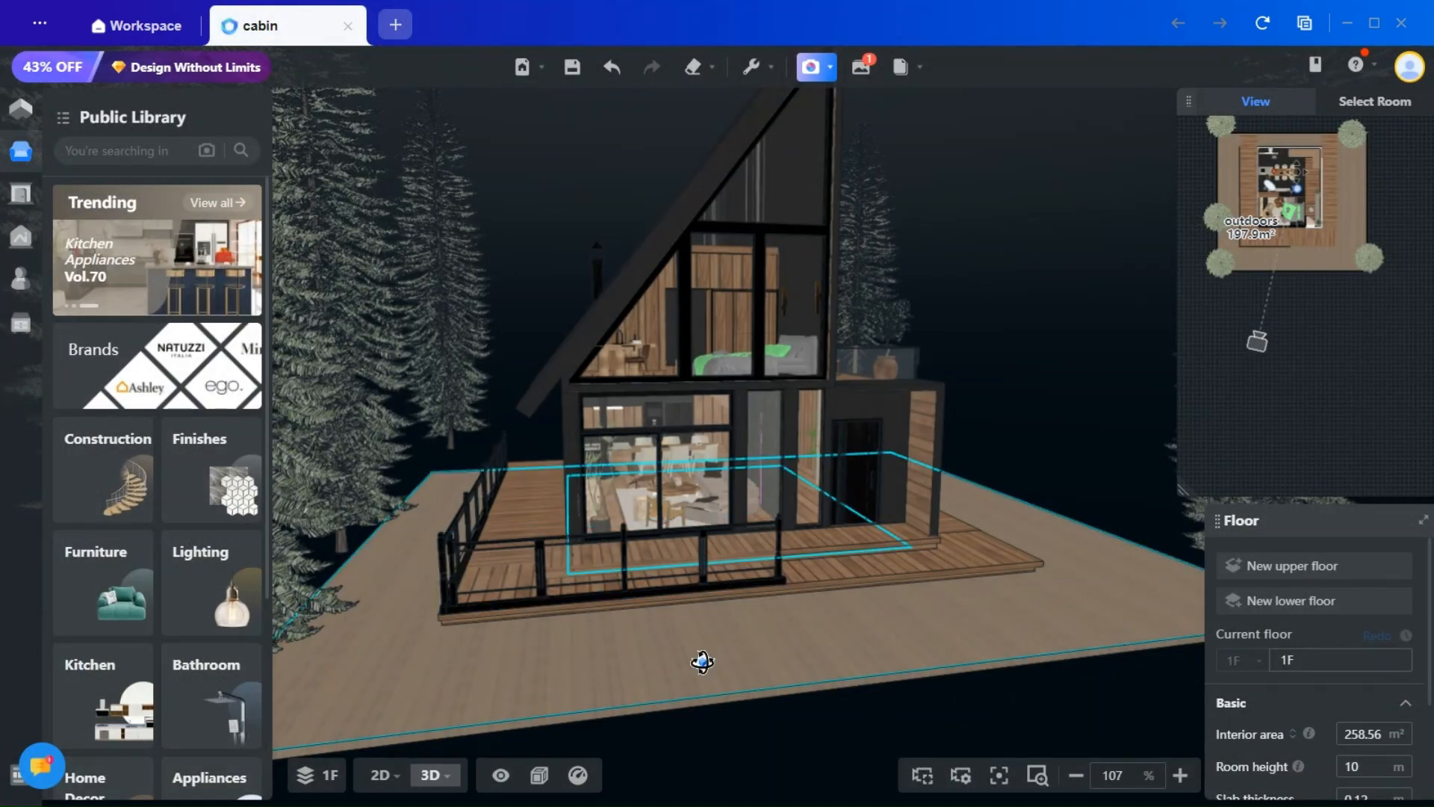
- In the cabin project, show the account's own uploads and pick the orange material
{"action": "left_click_drag", "start_coordinate": [703, 661], "coordinate": [4, 282]}
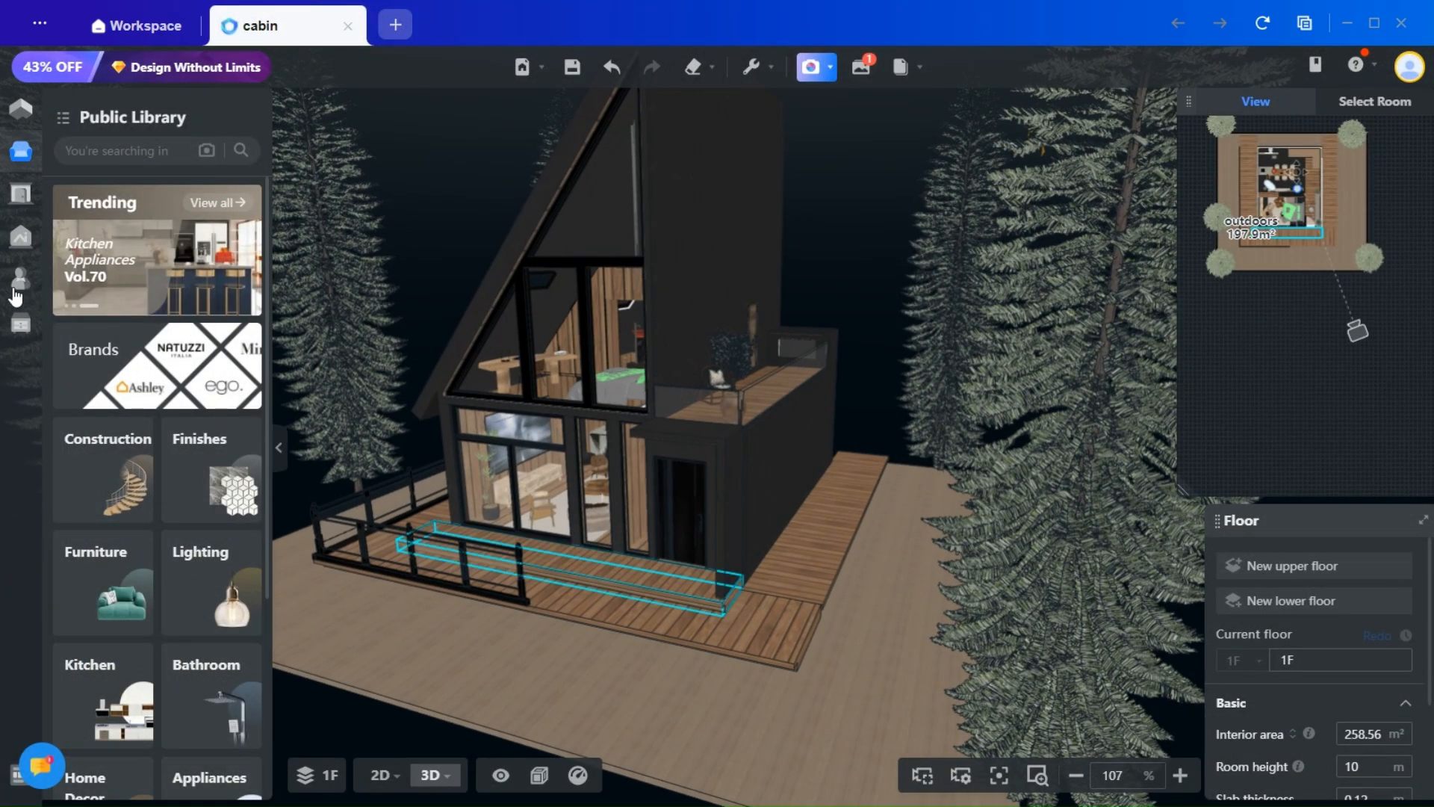
{"action": "left_click", "coordinate": [26, 297]}
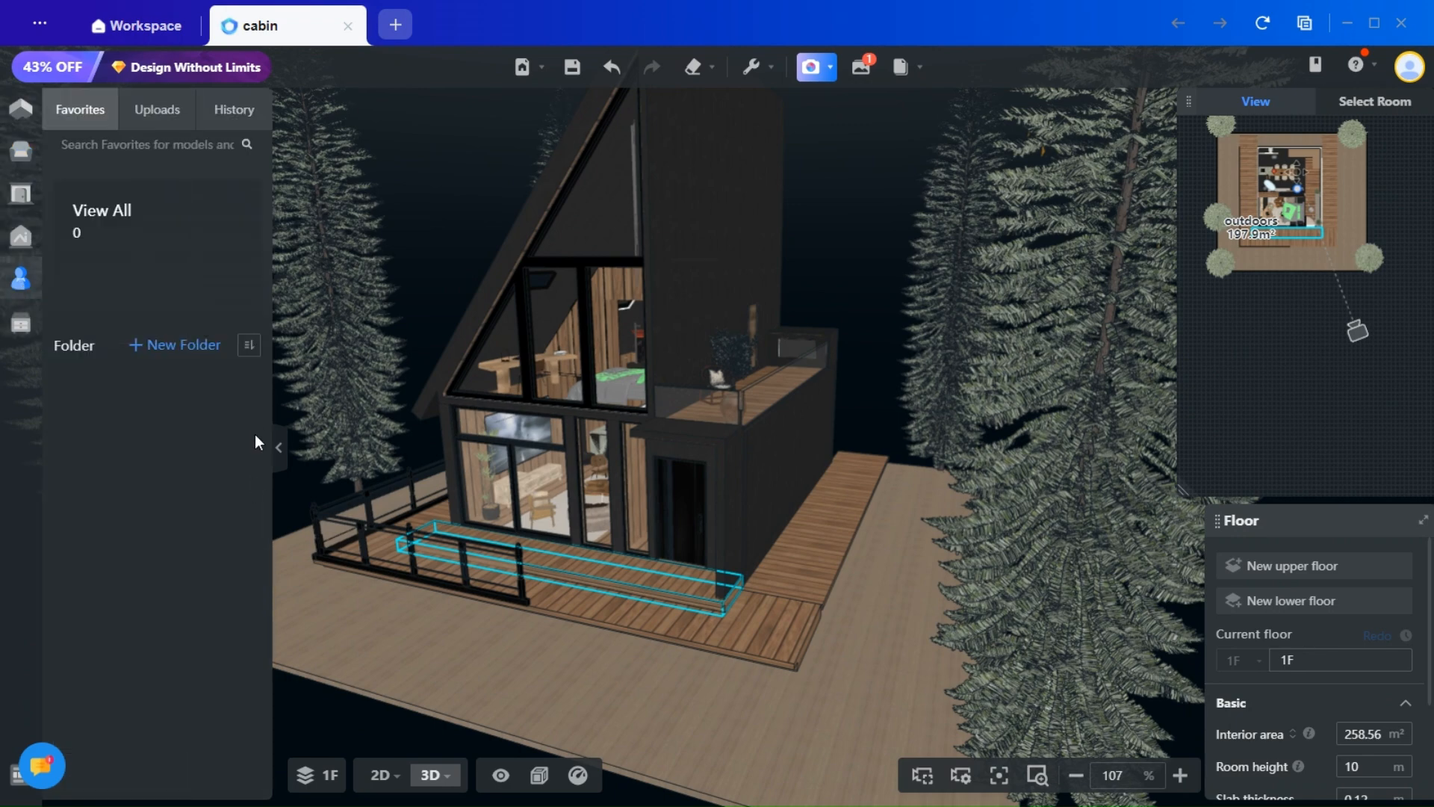
{"action": "left_click", "coordinate": [167, 110]}
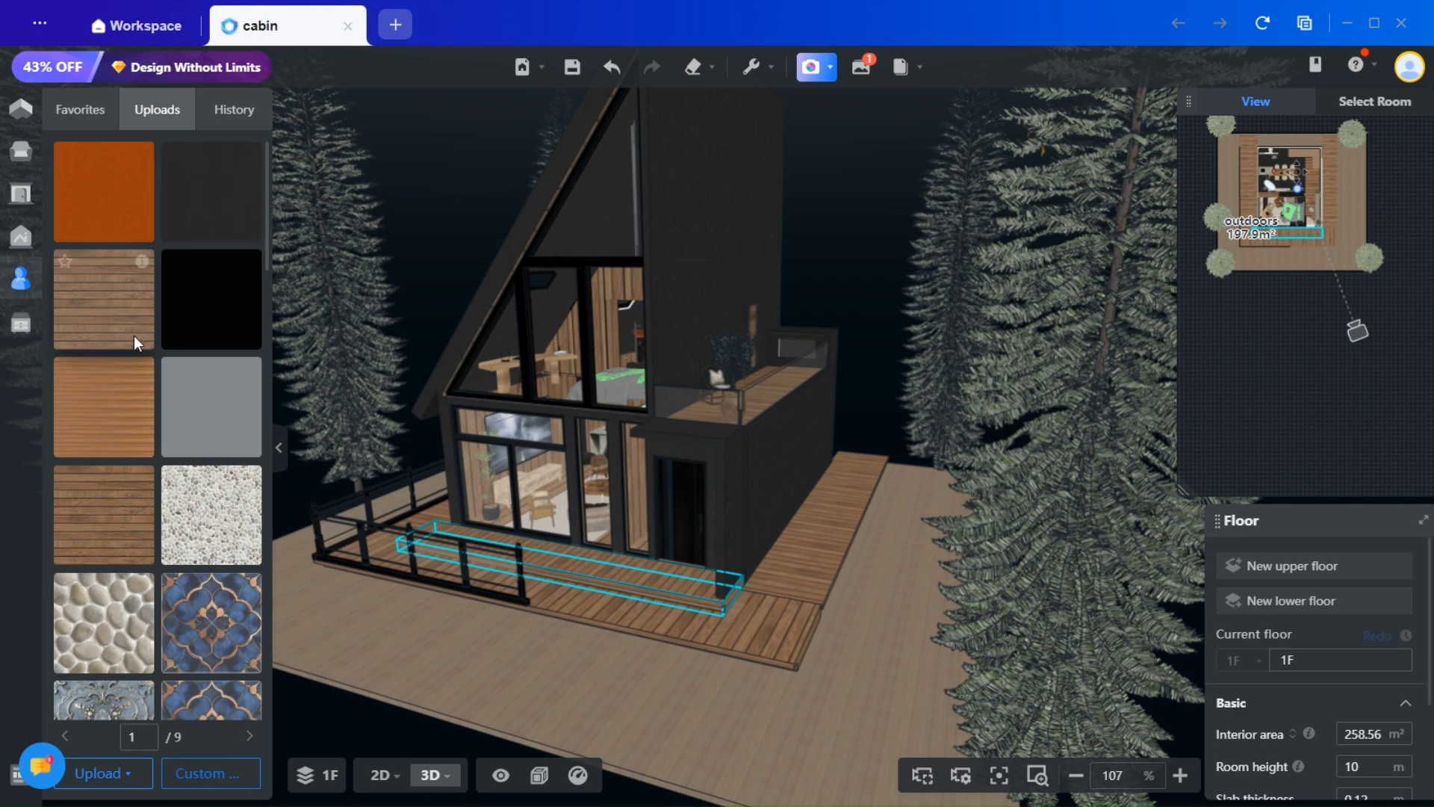
{"action": "left_click", "coordinate": [150, 166]}
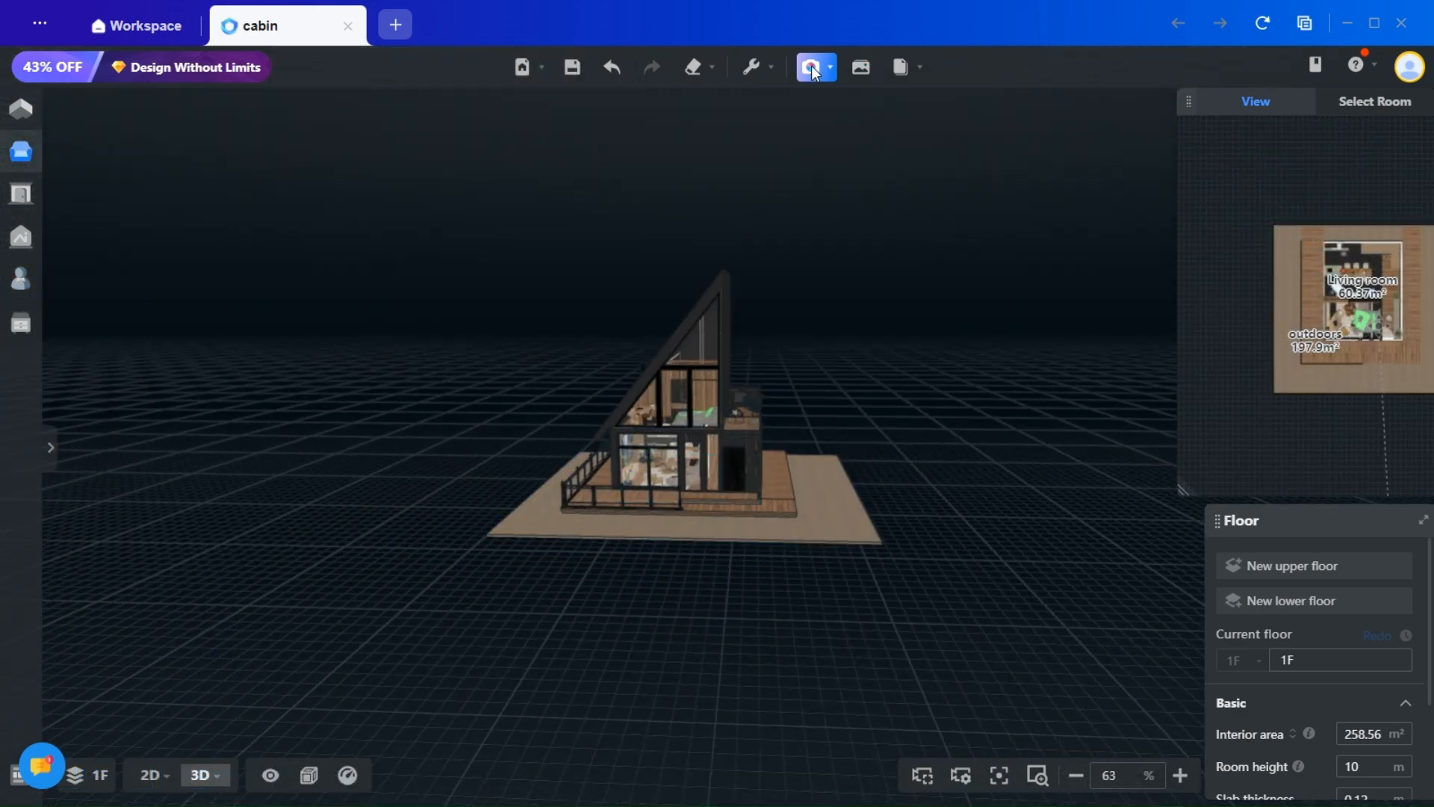
- Start a perspective view render of the cabin and review its aspect ratio, resolution, ambient light and effect settings
{"action": "mouse_move", "coordinate": [813, 71]}
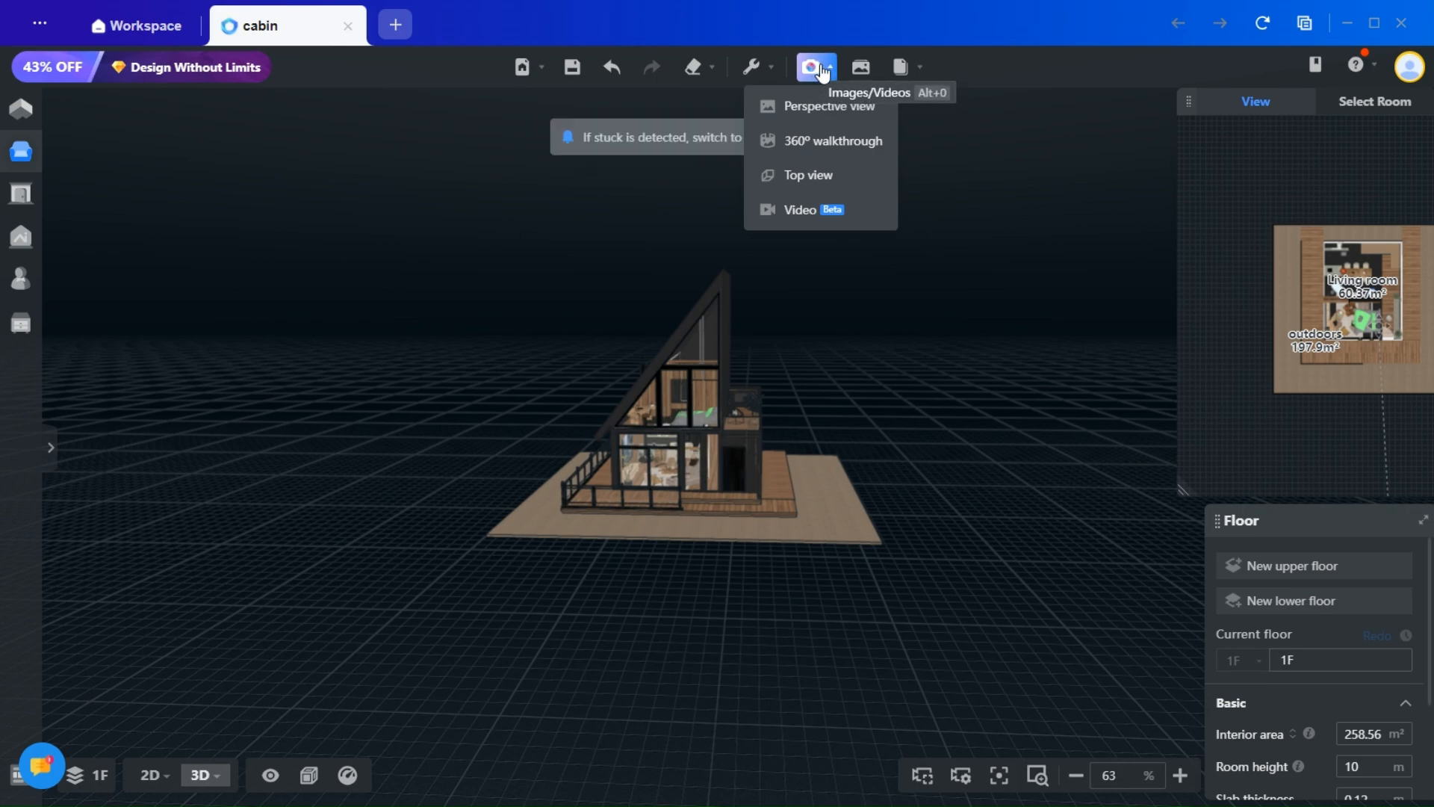
{"action": "left_click", "coordinate": [803, 106]}
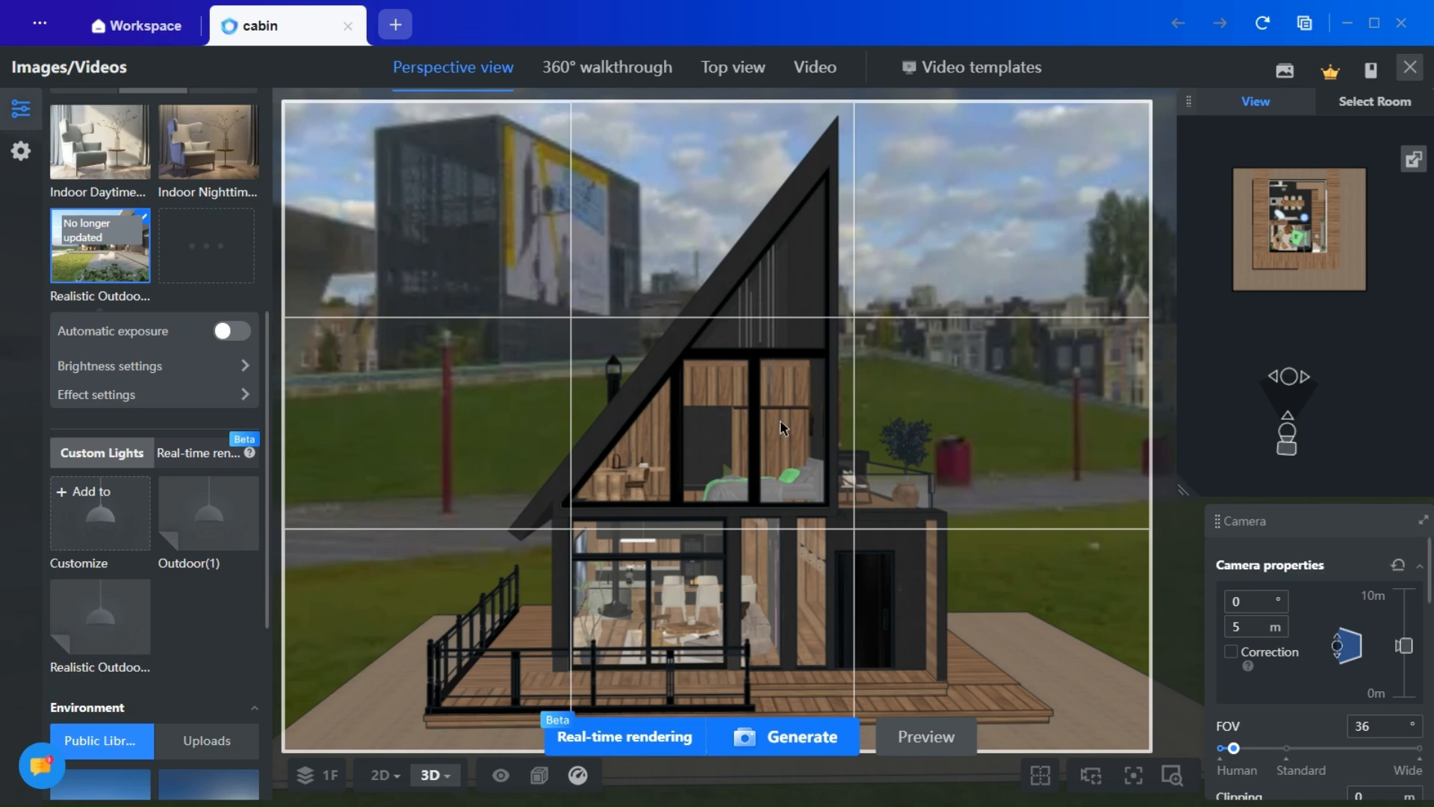
{"action": "scroll", "coordinate": [157, 396], "scroll_direction": "up", "scroll_amount": 7}
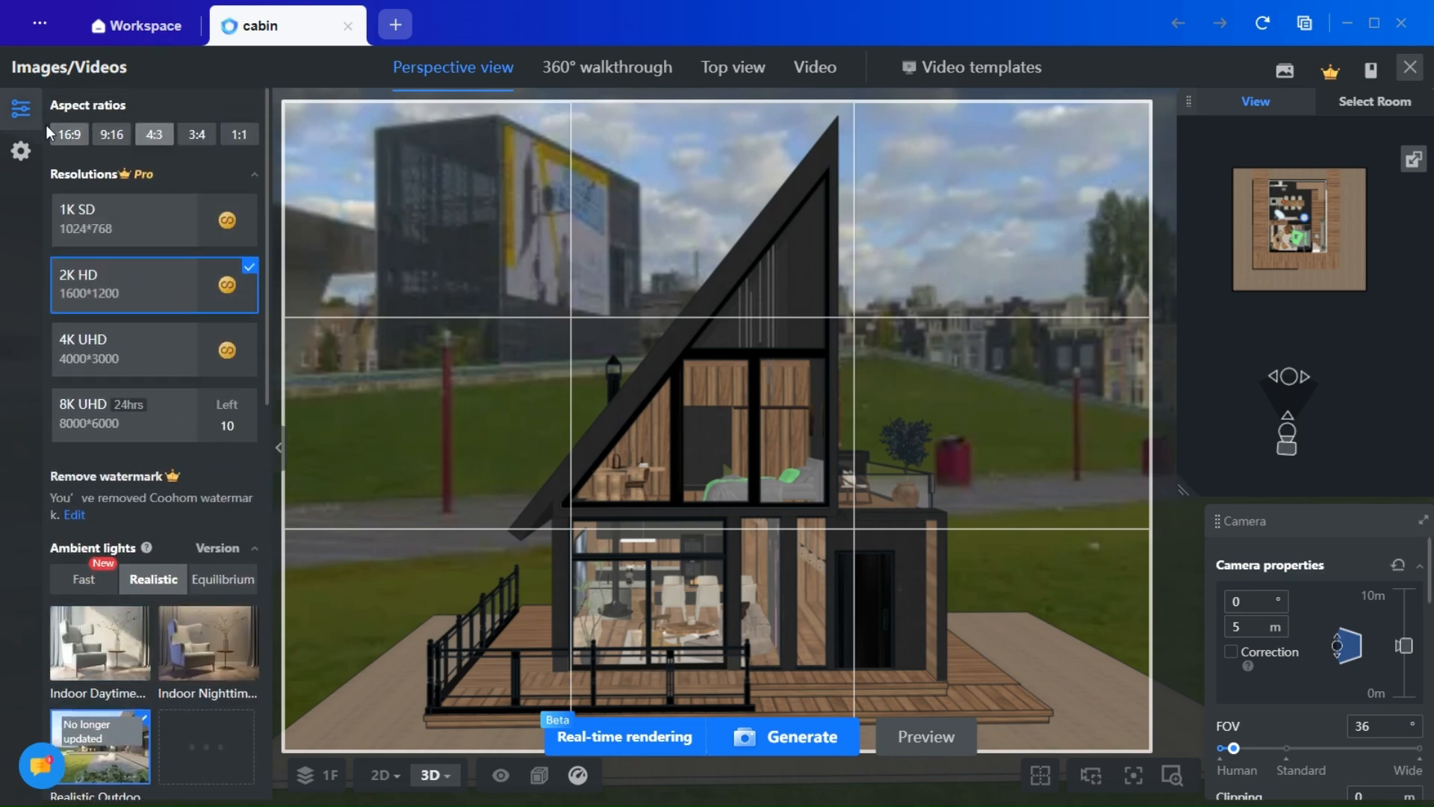
{"action": "scroll", "coordinate": [198, 389], "scroll_direction": "down", "scroll_amount": 2}
{"action": "scroll", "coordinate": [198, 389], "scroll_direction": "down", "scroll_amount": 4}
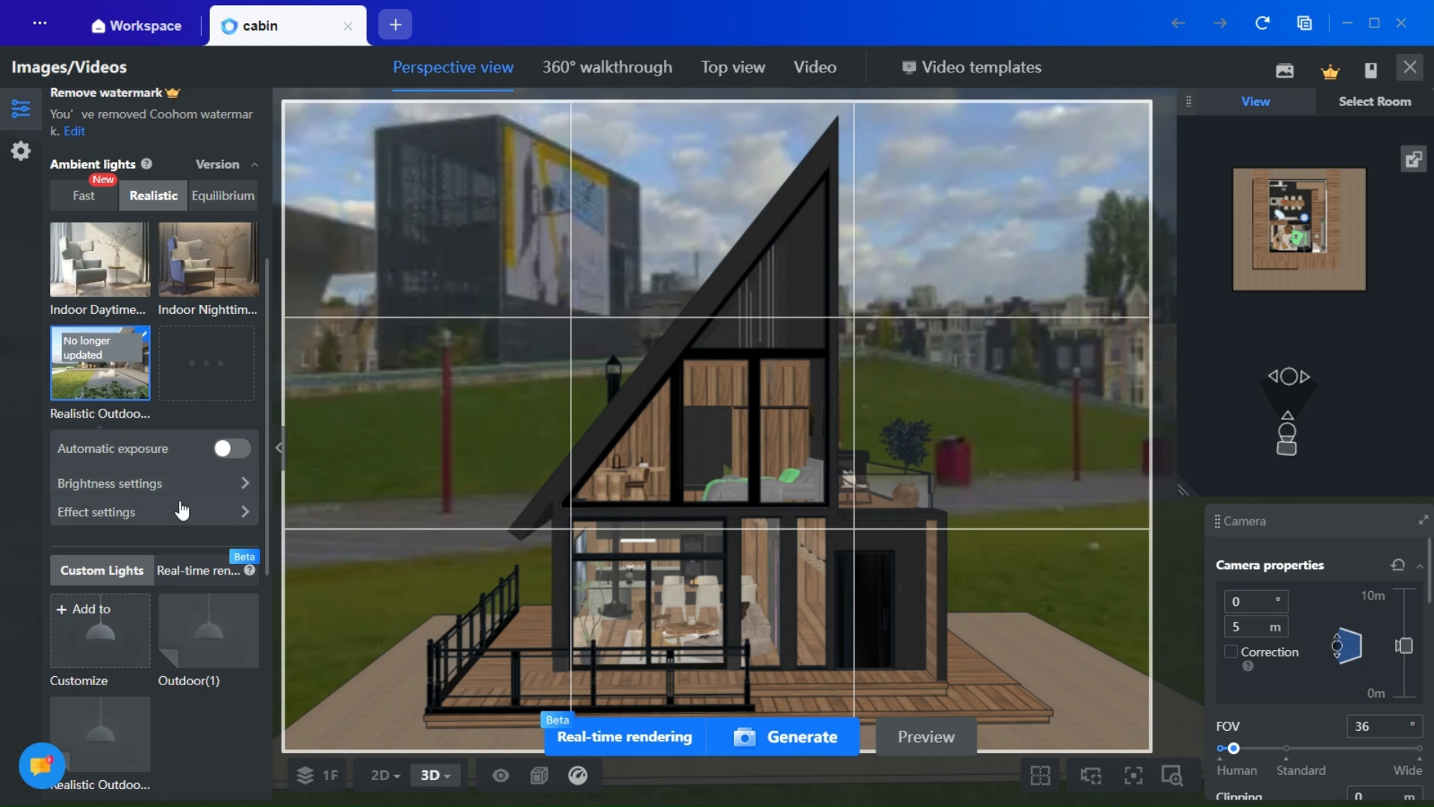
{"action": "left_click", "coordinate": [143, 523]}
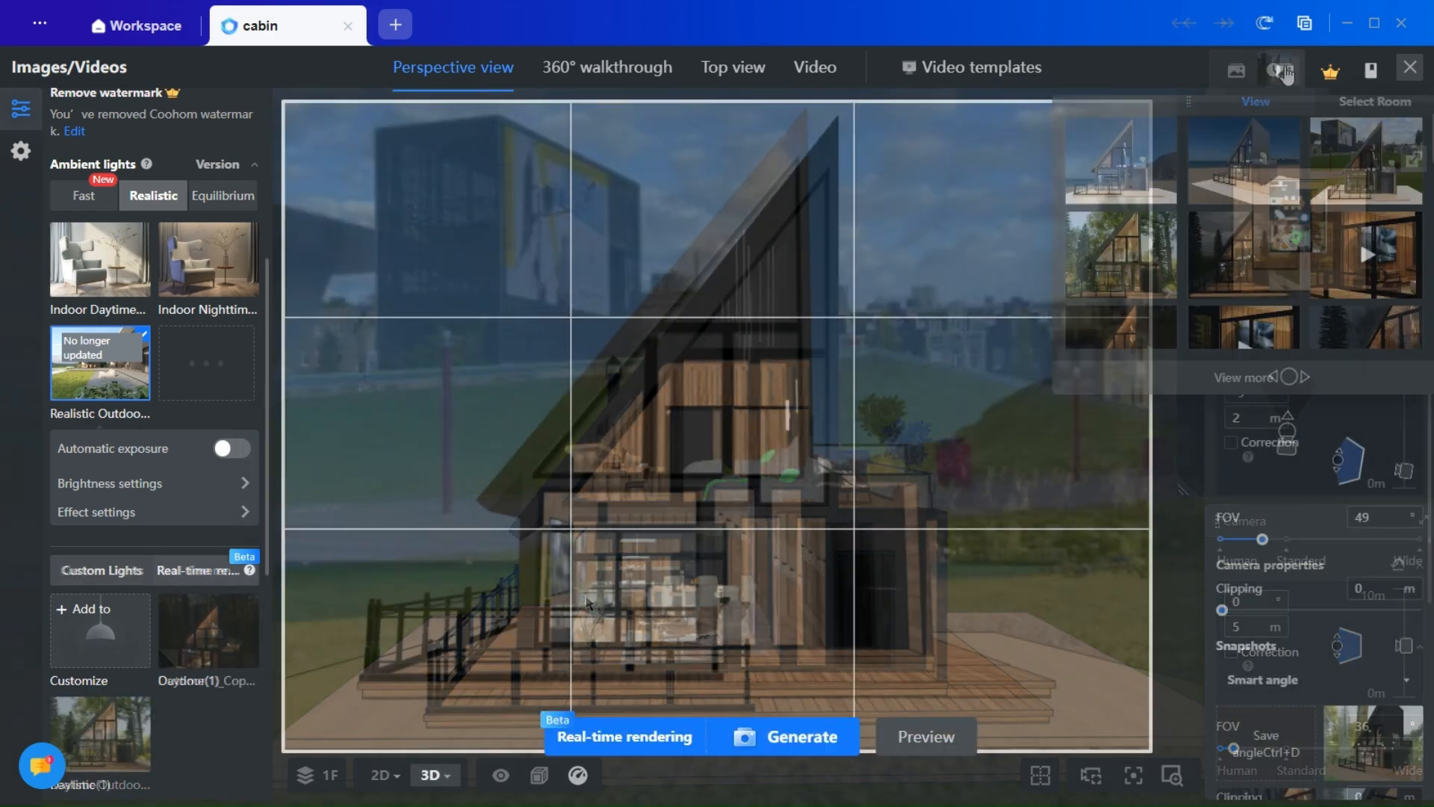
- Open the first beach render from the gallery in full-screen mode and inspect the façade, windows and terrace up close
{"action": "left_click", "coordinate": [1108, 153]}
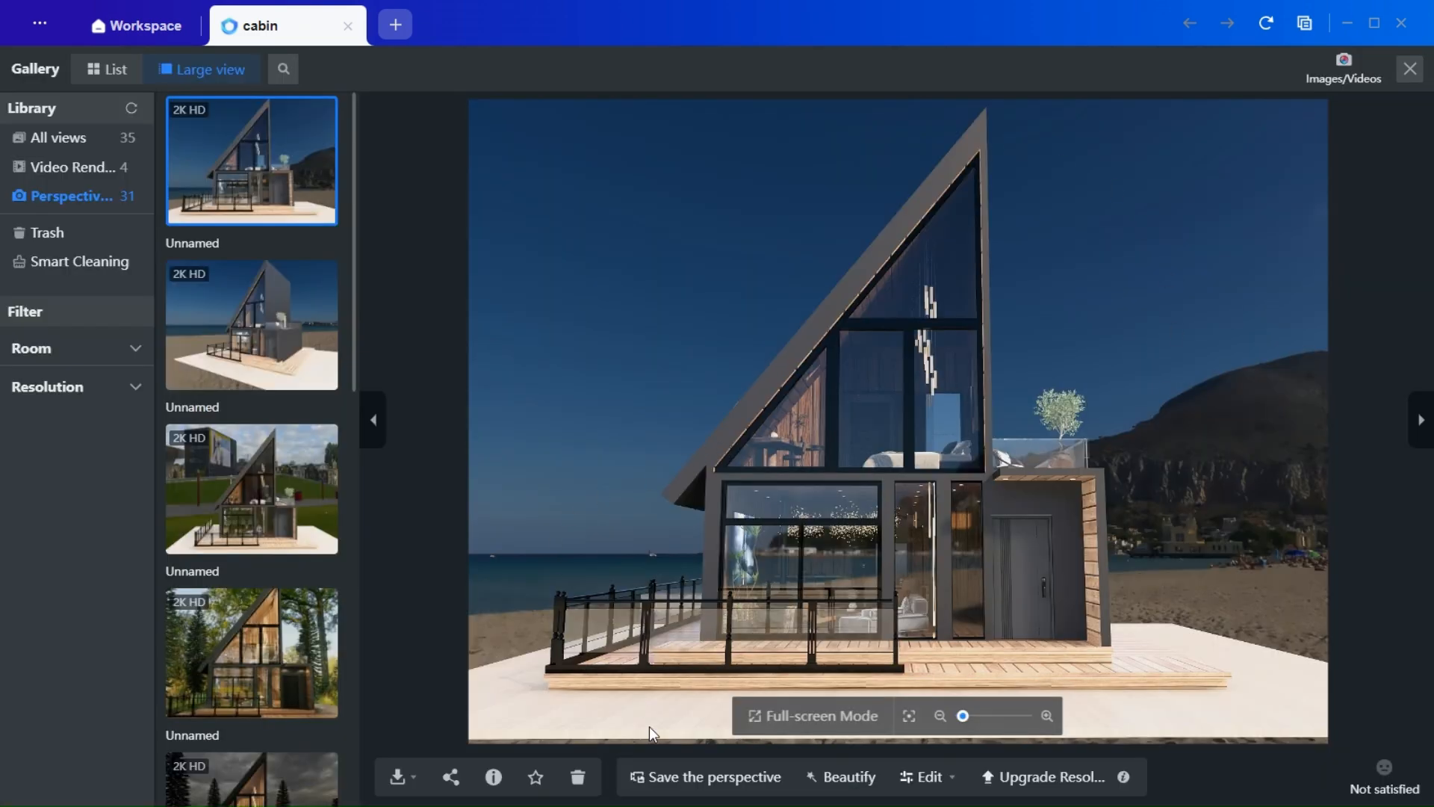
{"action": "left_click", "coordinate": [770, 717]}
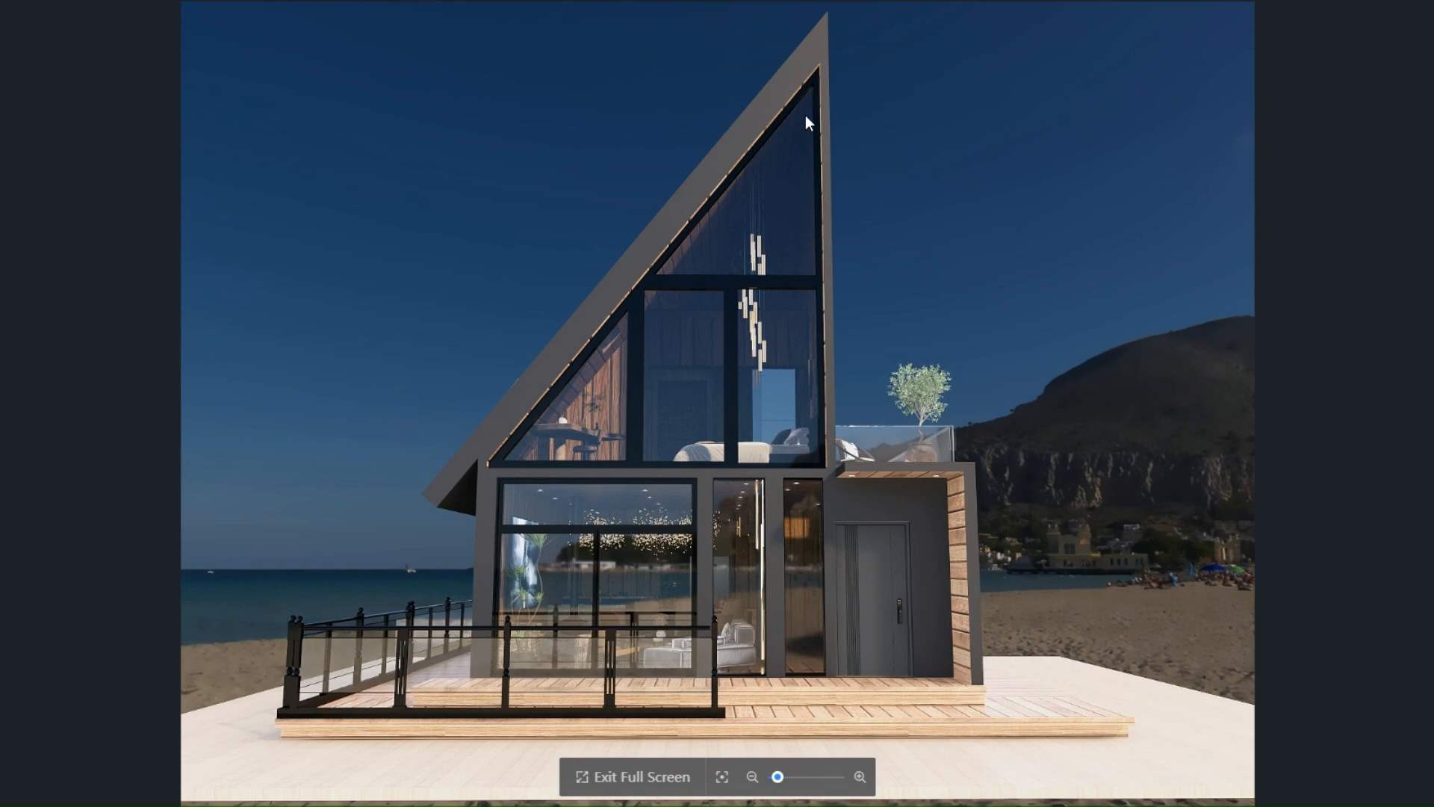
{"action": "scroll", "coordinate": [828, 545], "scroll_direction": "up", "scroll_amount": 3}
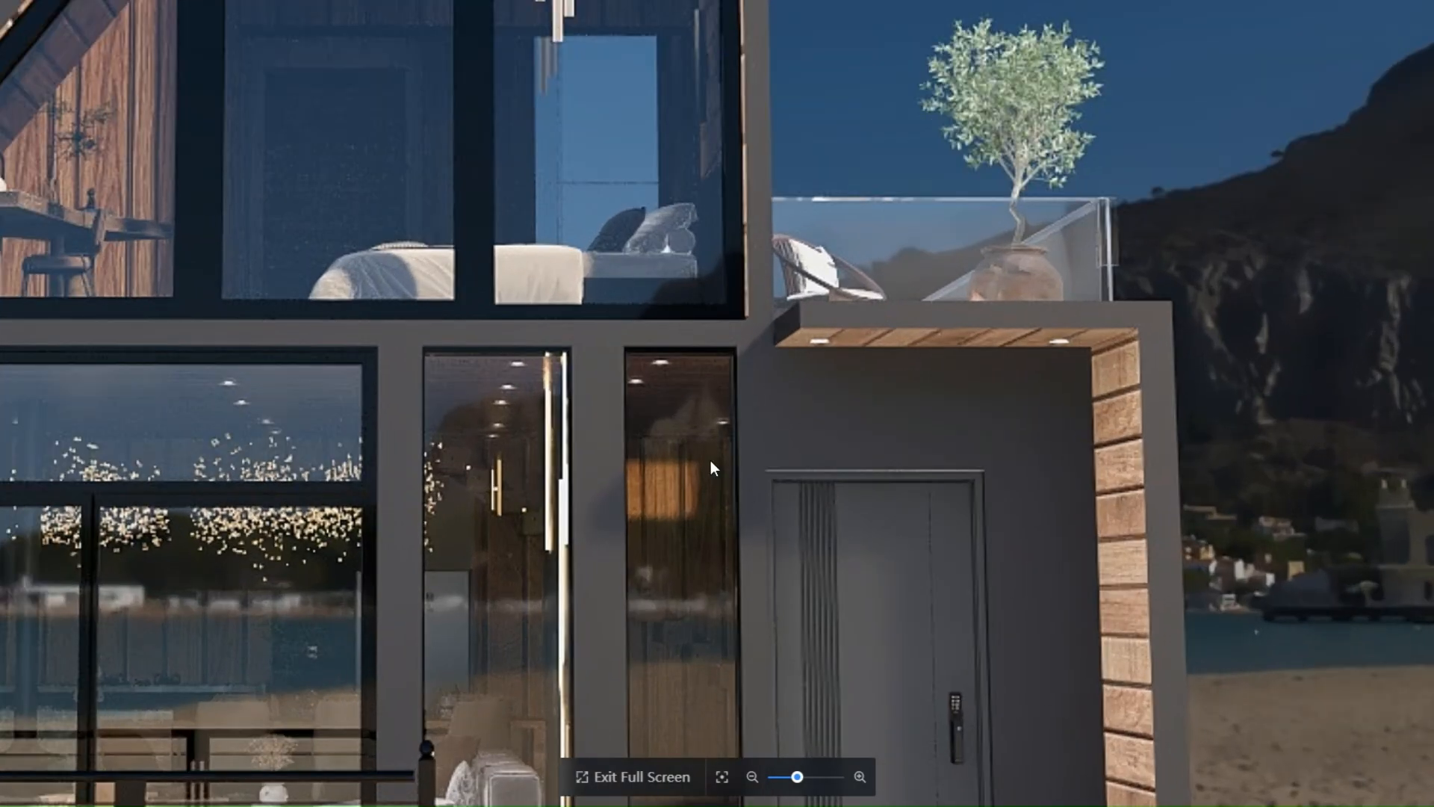
{"action": "left_click_drag", "start_coordinate": [286, 583], "coordinate": [672, 488]}
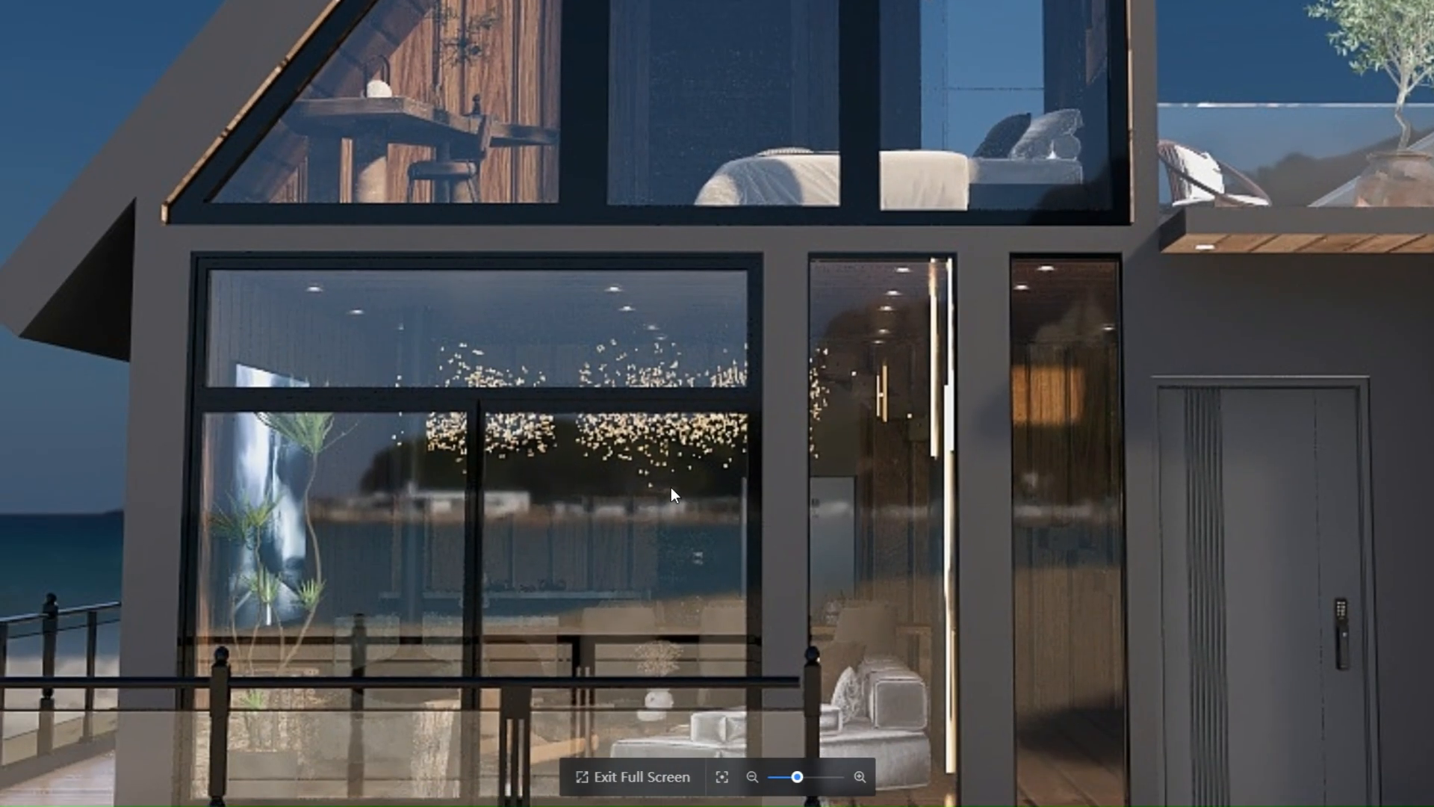
{"action": "scroll", "coordinate": [670, 487], "scroll_direction": "down", "scroll_amount": 3}
{"action": "scroll", "coordinate": [686, 515], "scroll_direction": "down", "scroll_amount": 2}
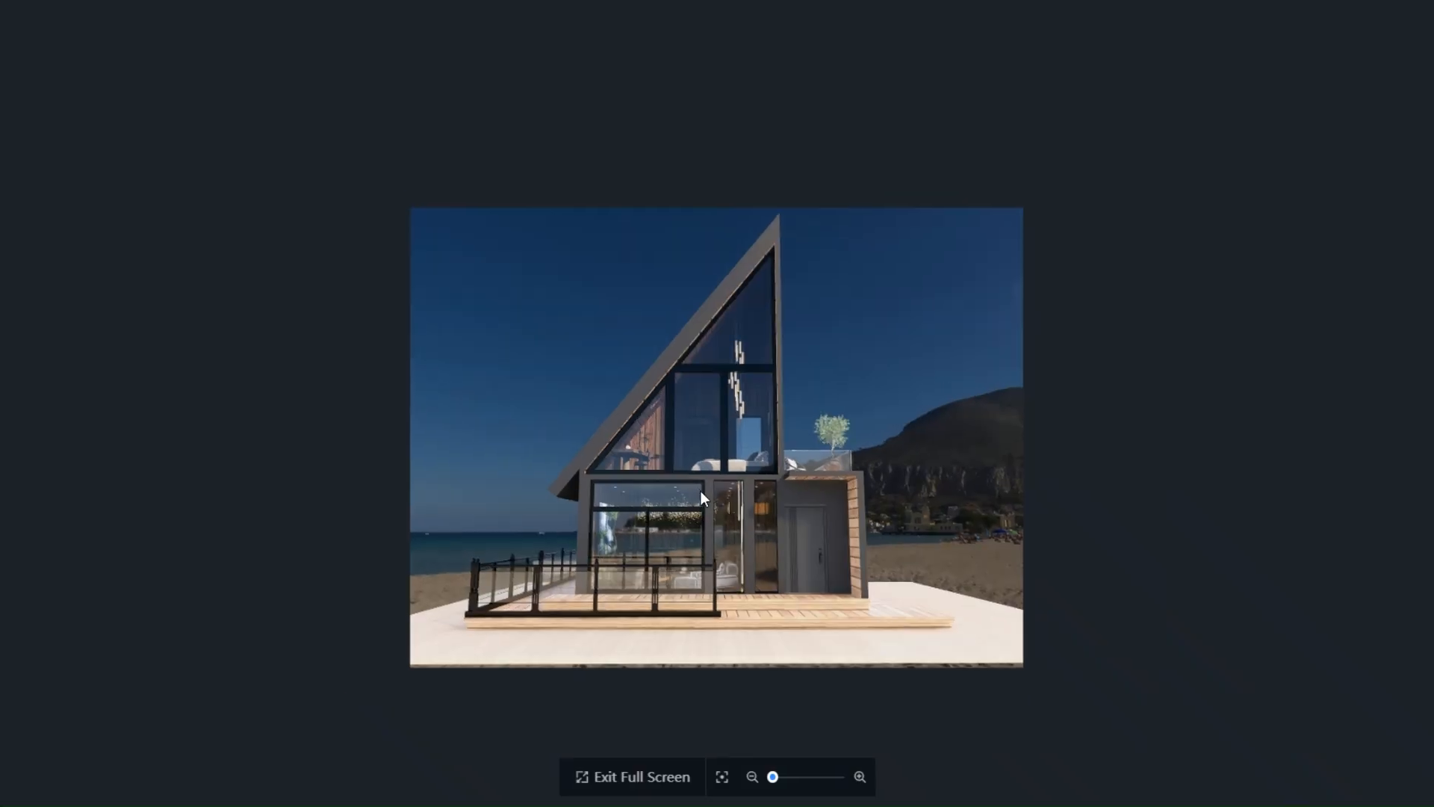
{"action": "scroll", "coordinate": [701, 490], "scroll_direction": "up", "scroll_amount": 3}
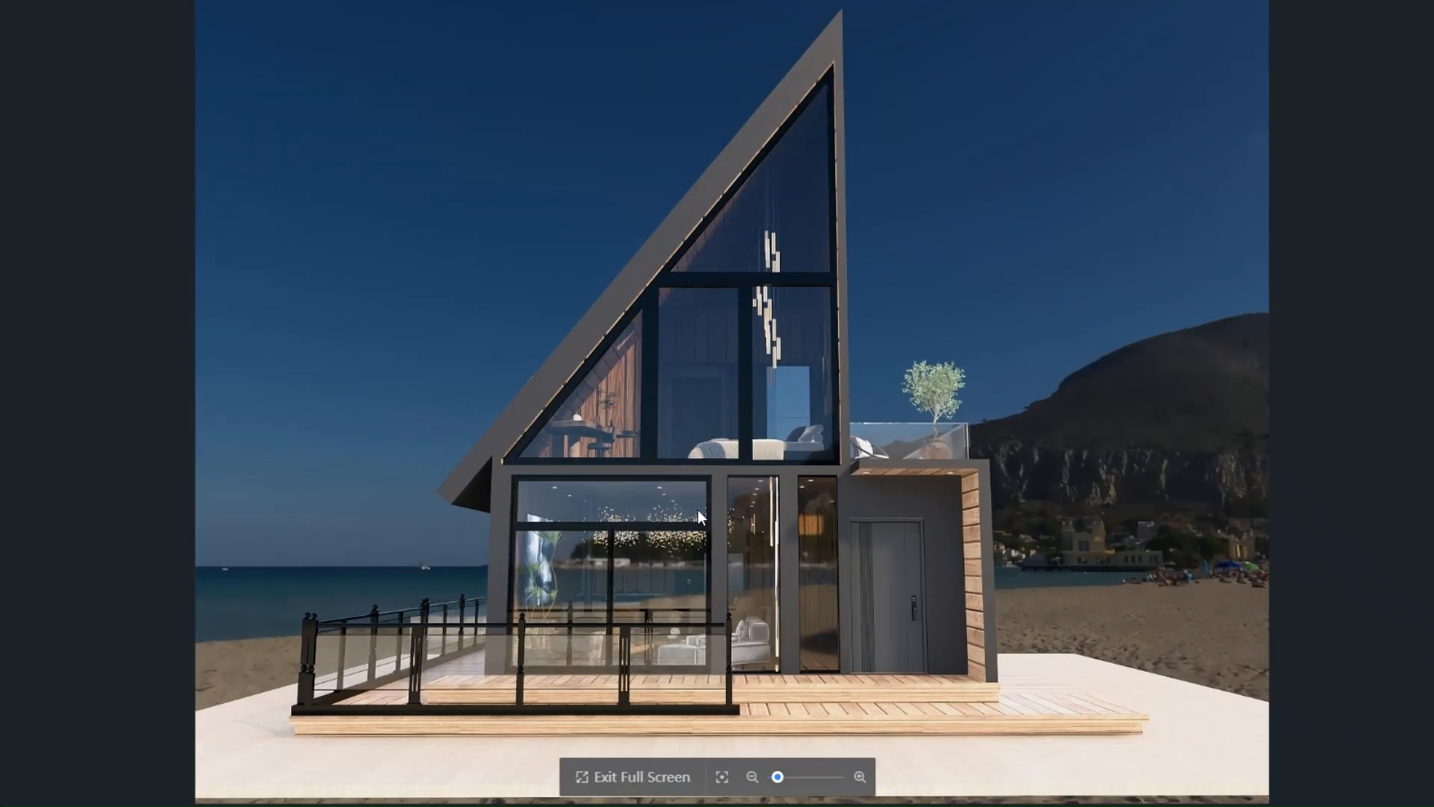
- Compare it with the angled beach render, and close the full-screen view and the gallery
{"action": "key", "text": "Right"}
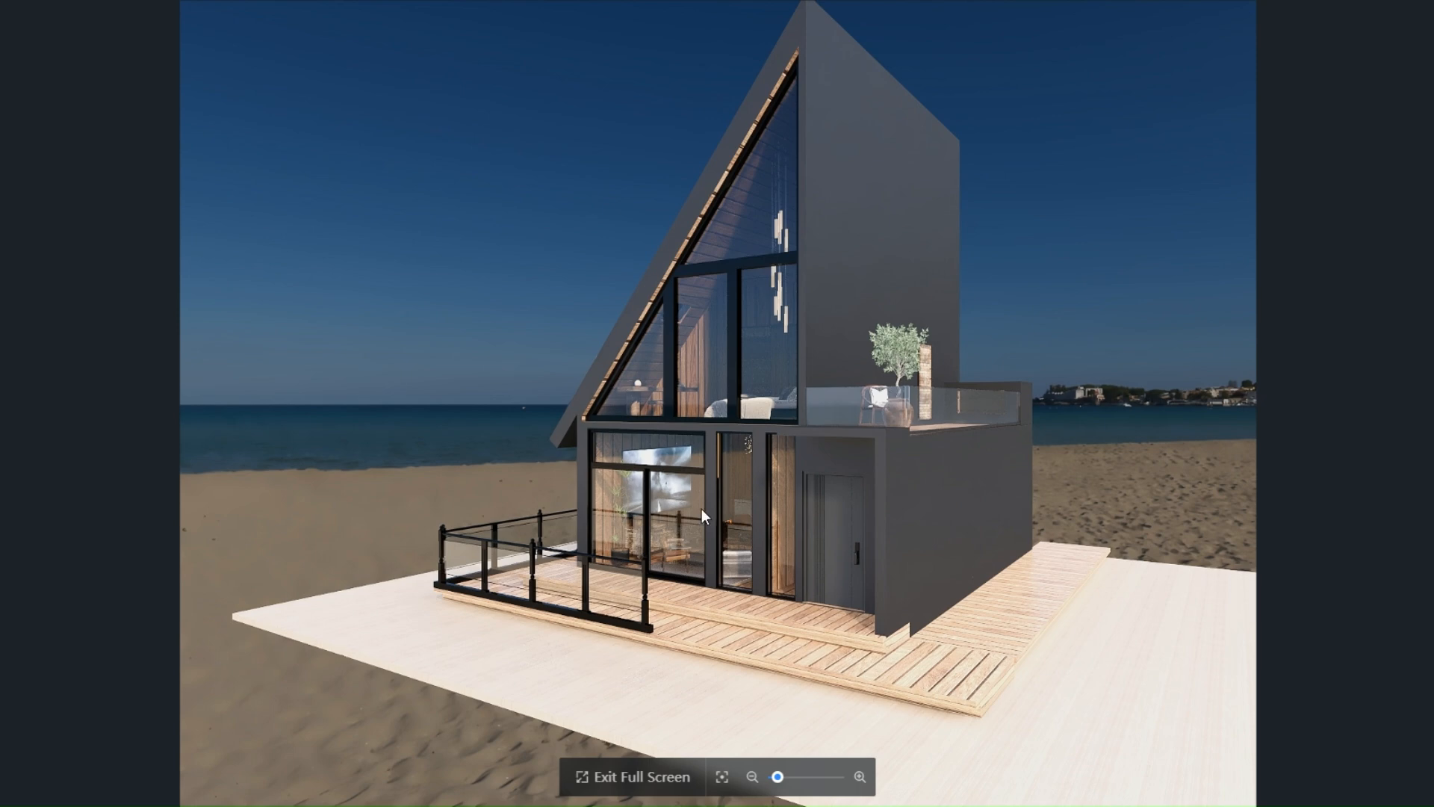
{"action": "key", "text": "Right"}
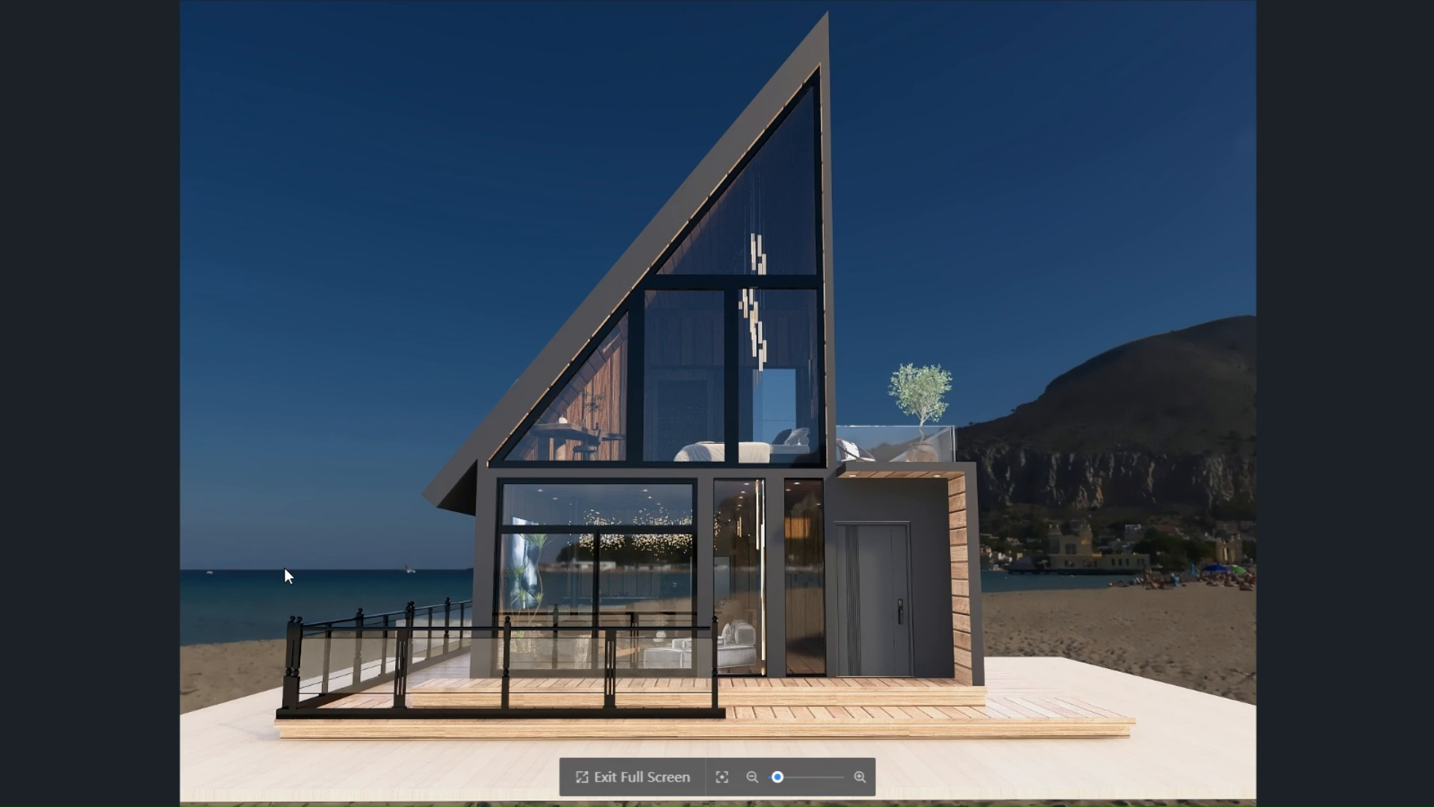
{"action": "left_click", "coordinate": [602, 775]}
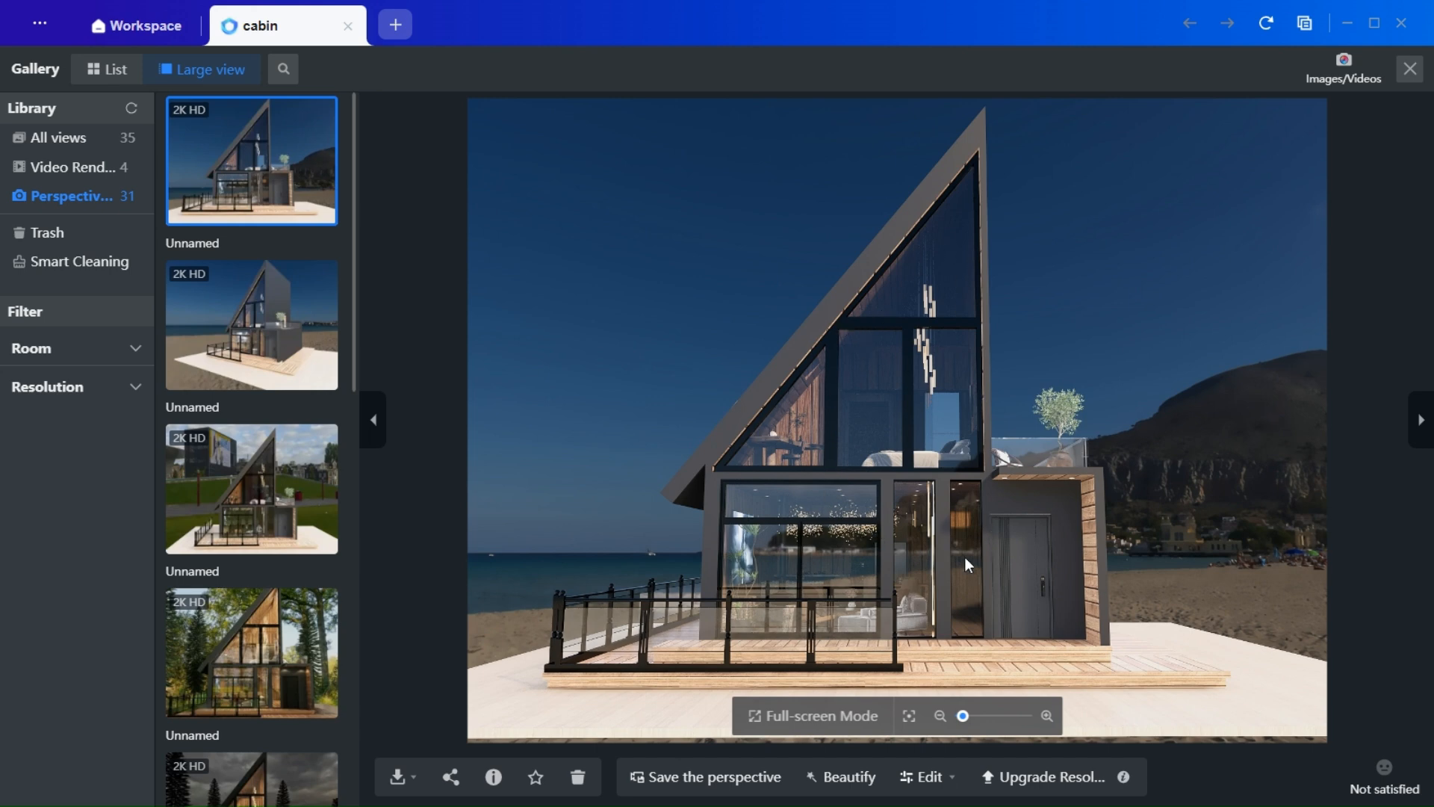
{"action": "left_click", "coordinate": [1410, 69]}
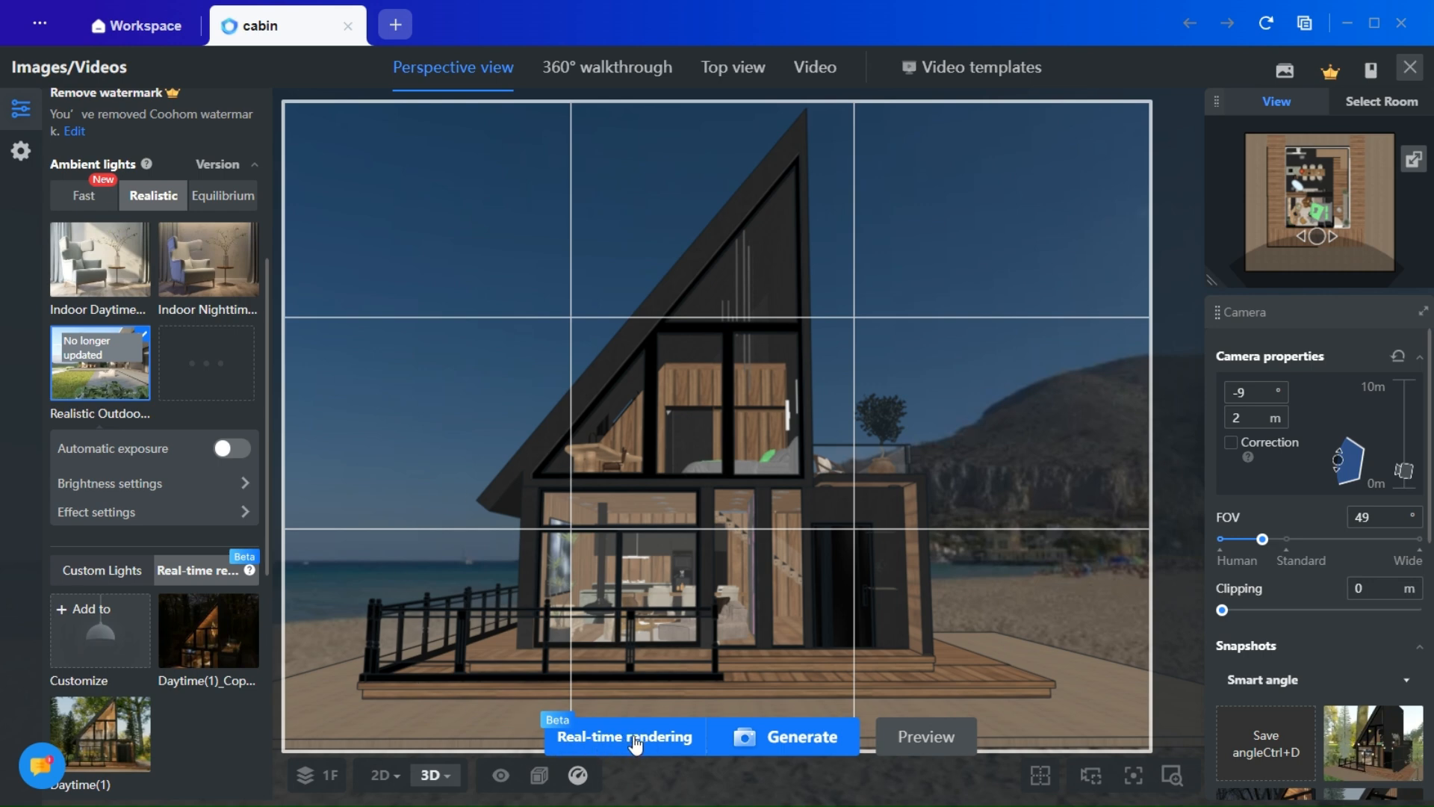
- Create a new custom lights scheme from the Realistic Outdoor Daytime template
{"action": "mouse_move", "coordinate": [249, 574]}
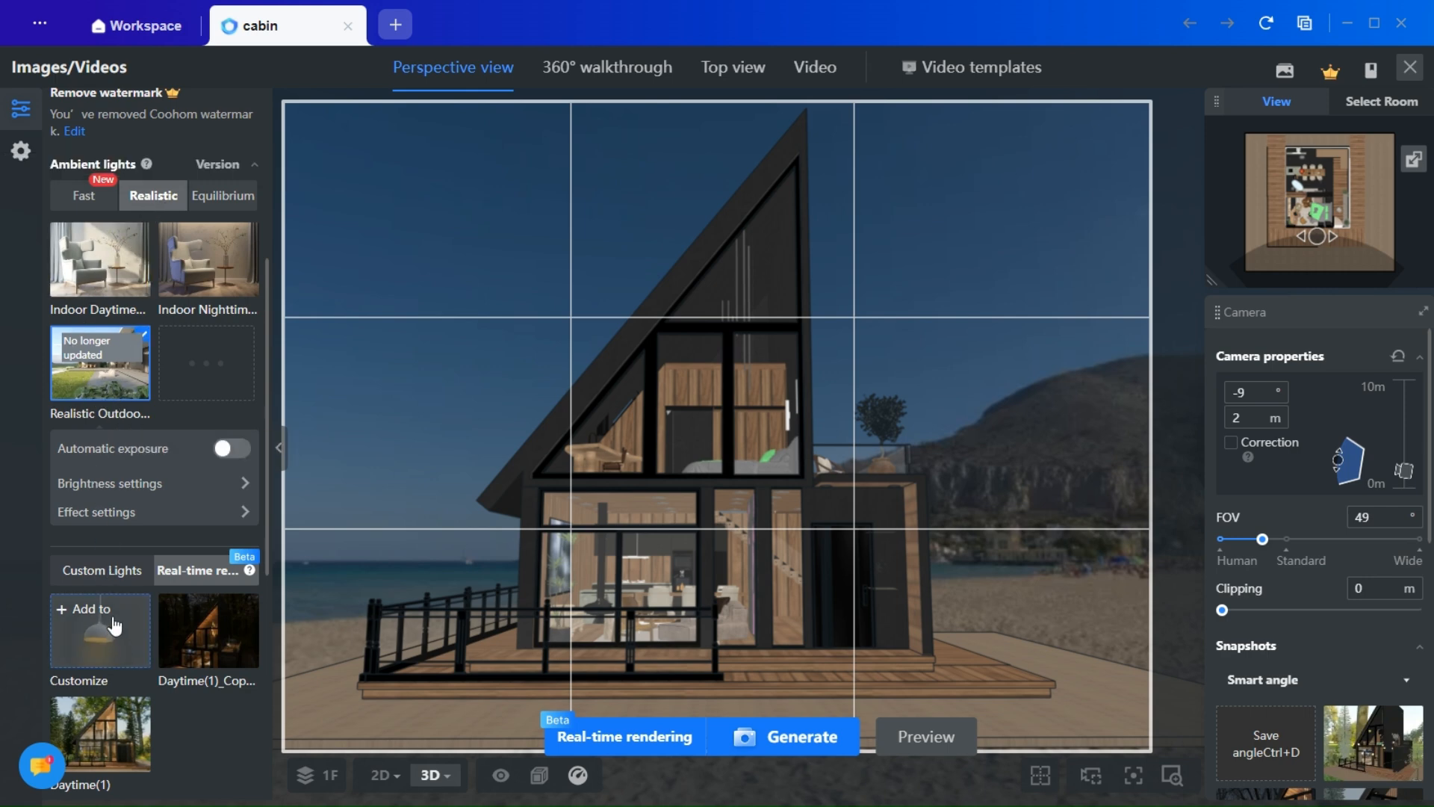
{"action": "left_click", "coordinate": [99, 571]}
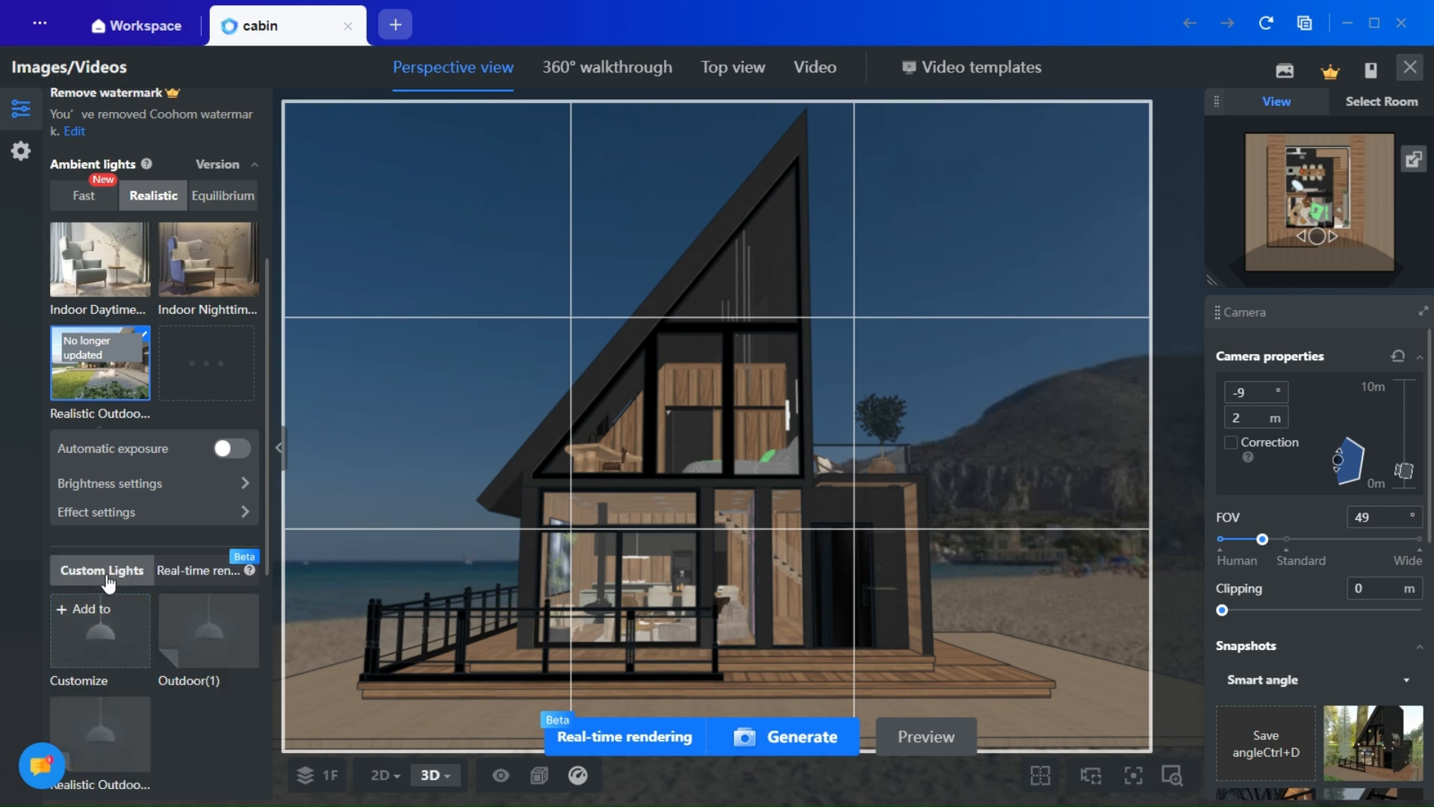
{"action": "left_click", "coordinate": [92, 636]}
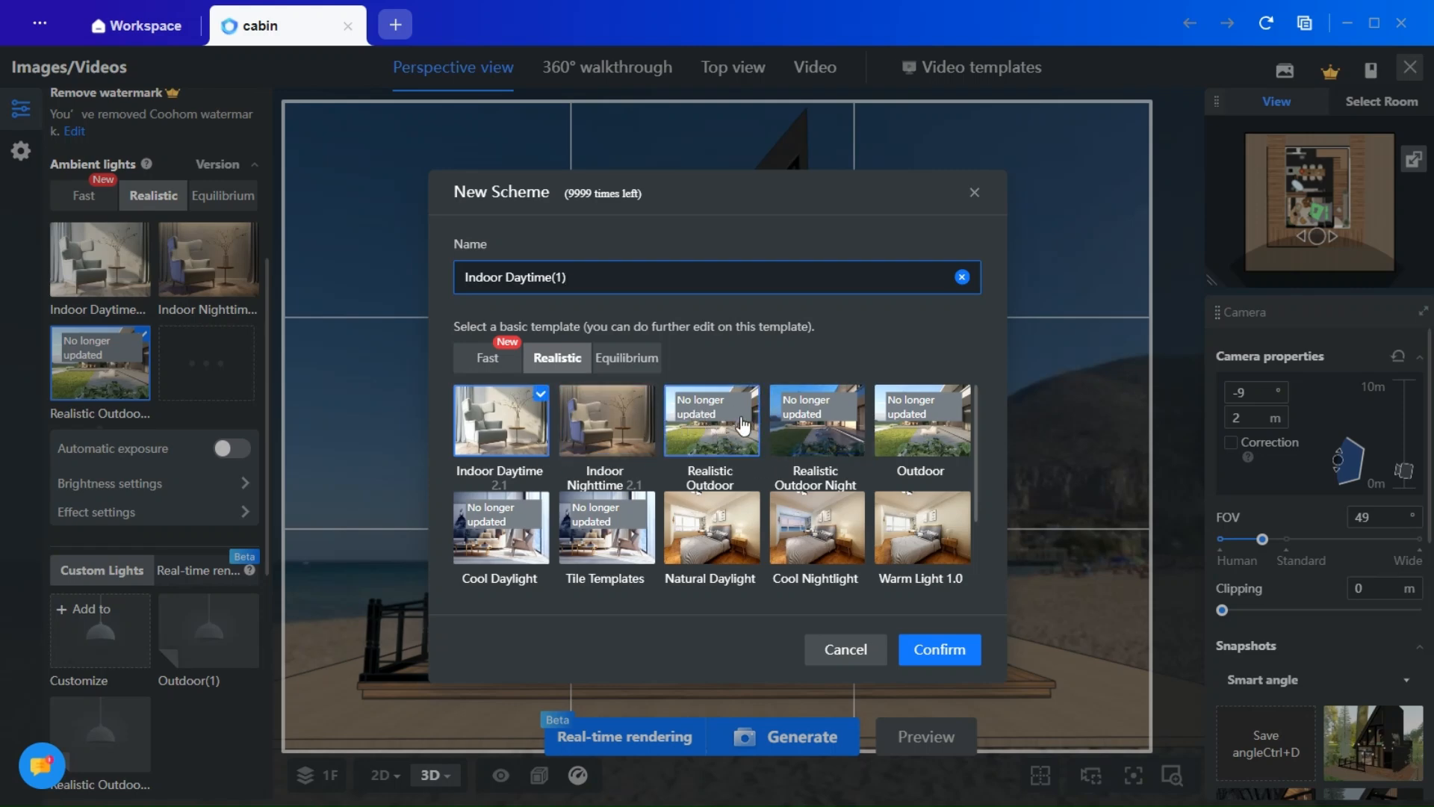
{"action": "left_click", "coordinate": [722, 438]}
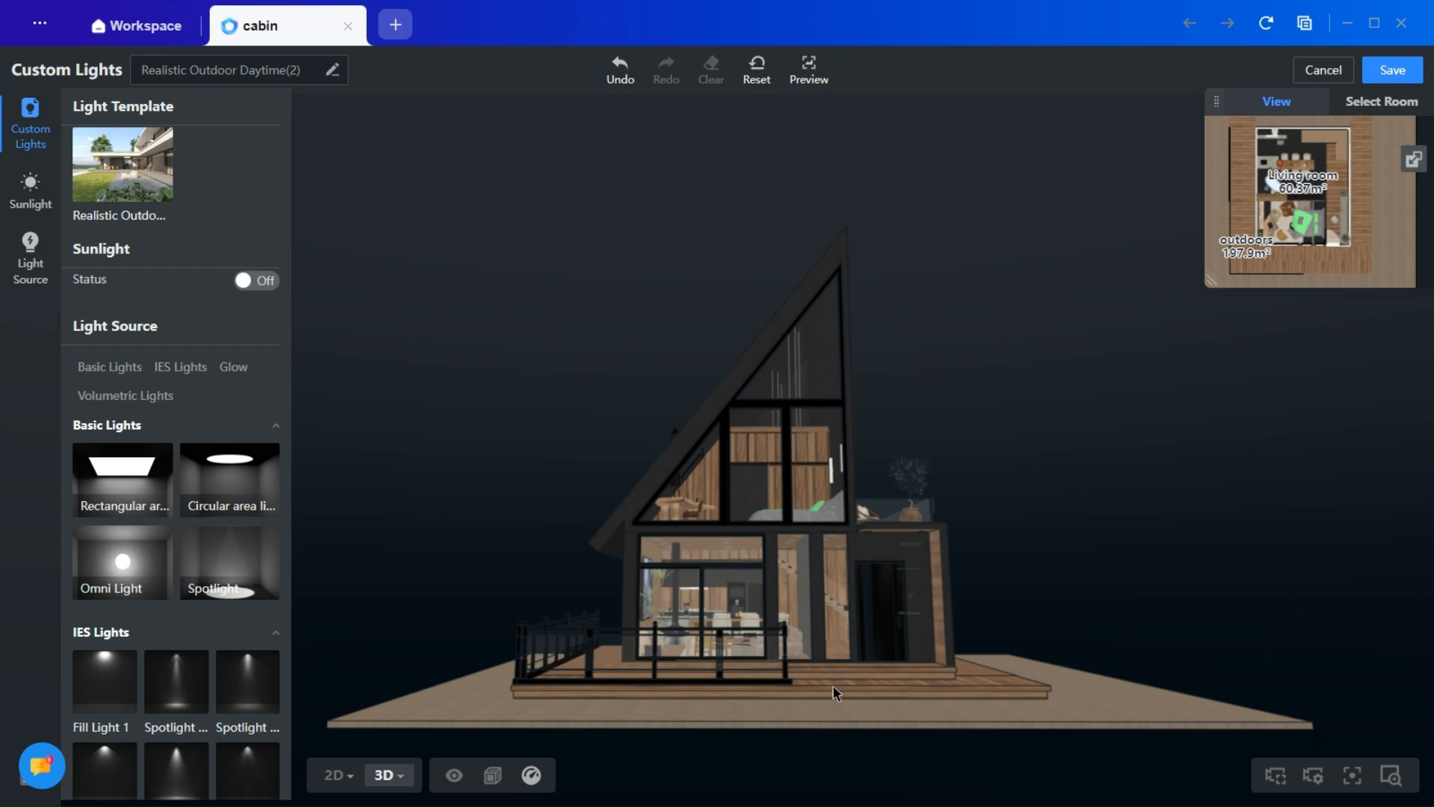
- Try the sunlight in the custom lights scheme and switch it off again
{"action": "left_click", "coordinate": [244, 283]}
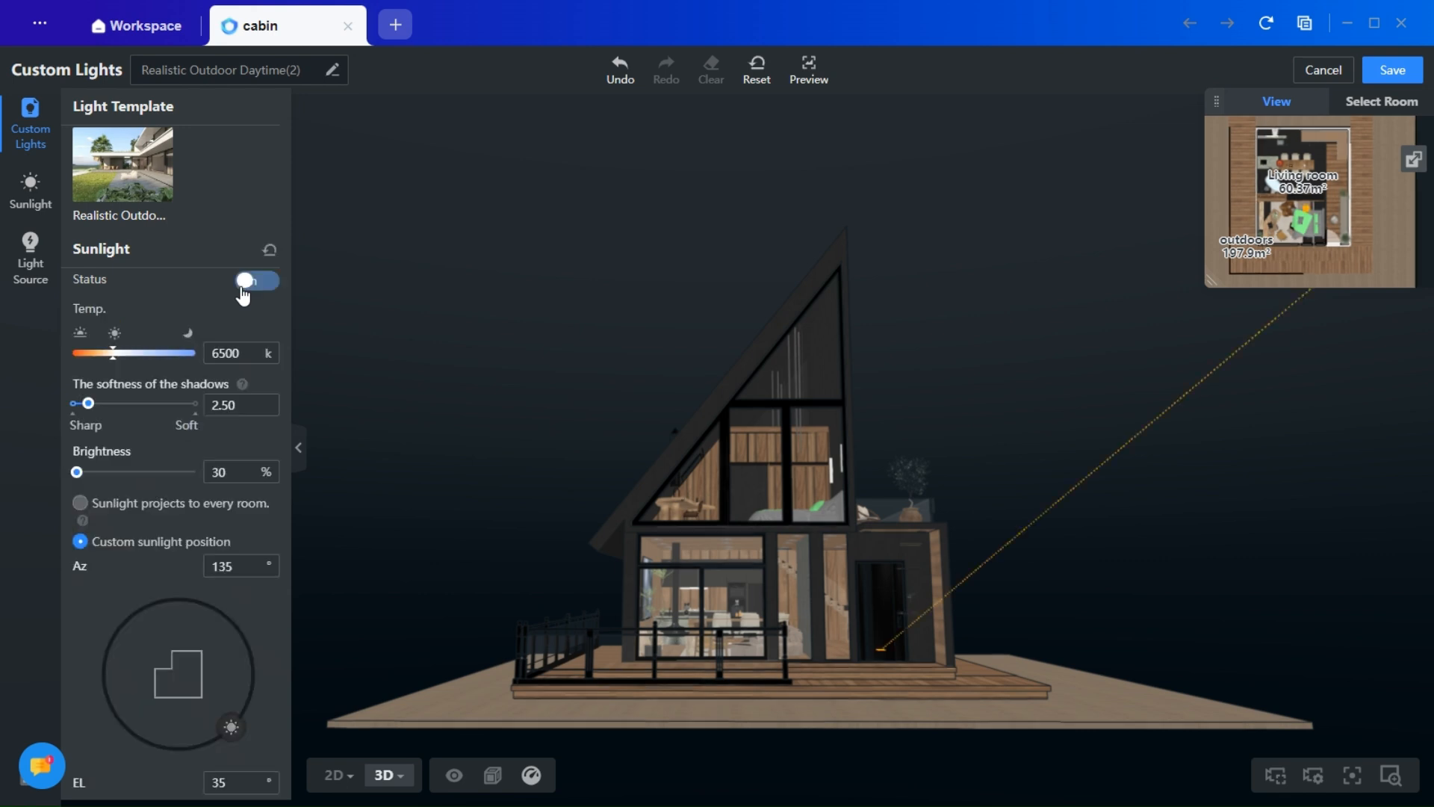
{"action": "left_click", "coordinate": [269, 283]}
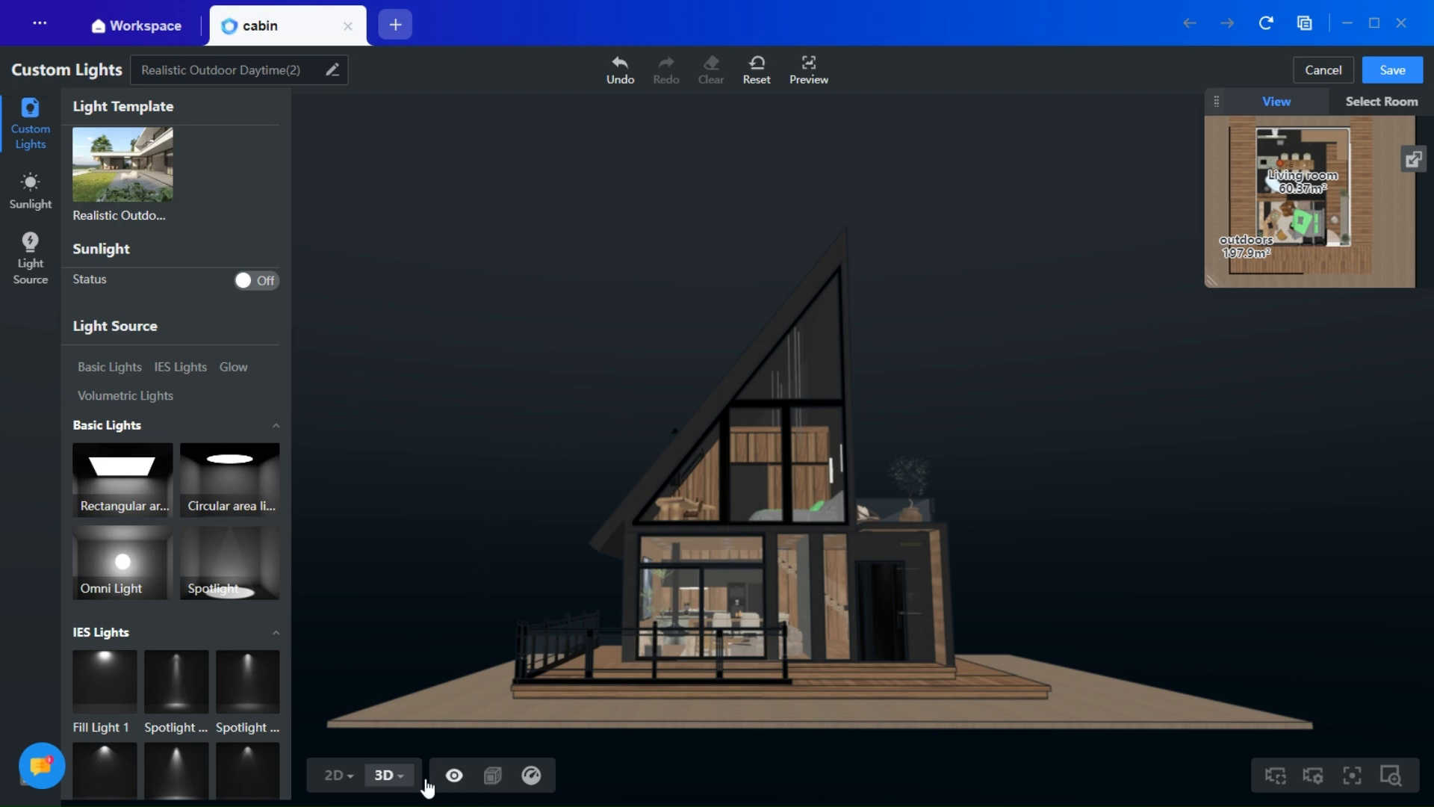
- Add a rectangular area light to the living room in the floor plan and reshape it into a strip about 5 m by 1 m
{"action": "left_click", "coordinate": [333, 778]}
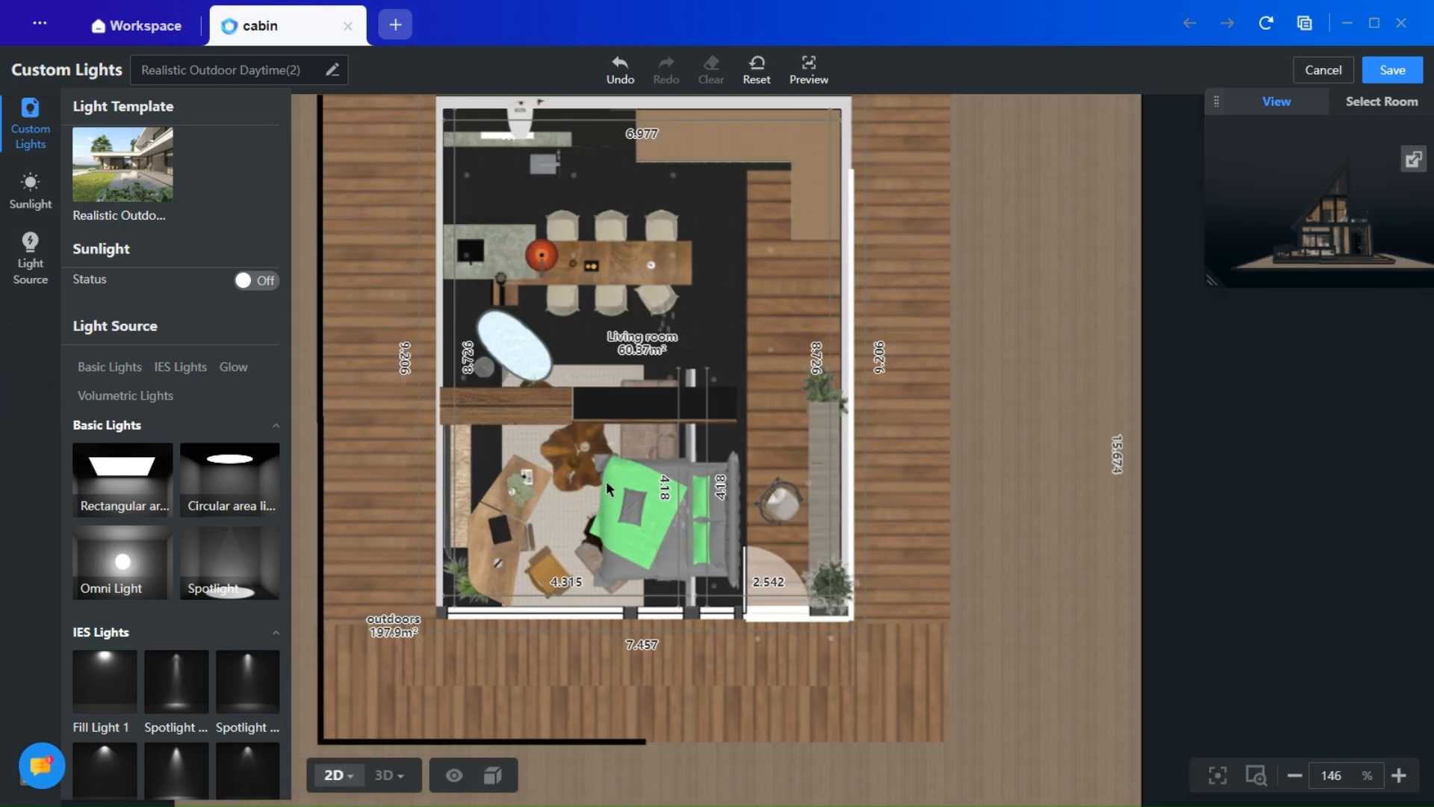
{"action": "scroll", "coordinate": [499, 287], "scroll_direction": "down", "scroll_amount": 2}
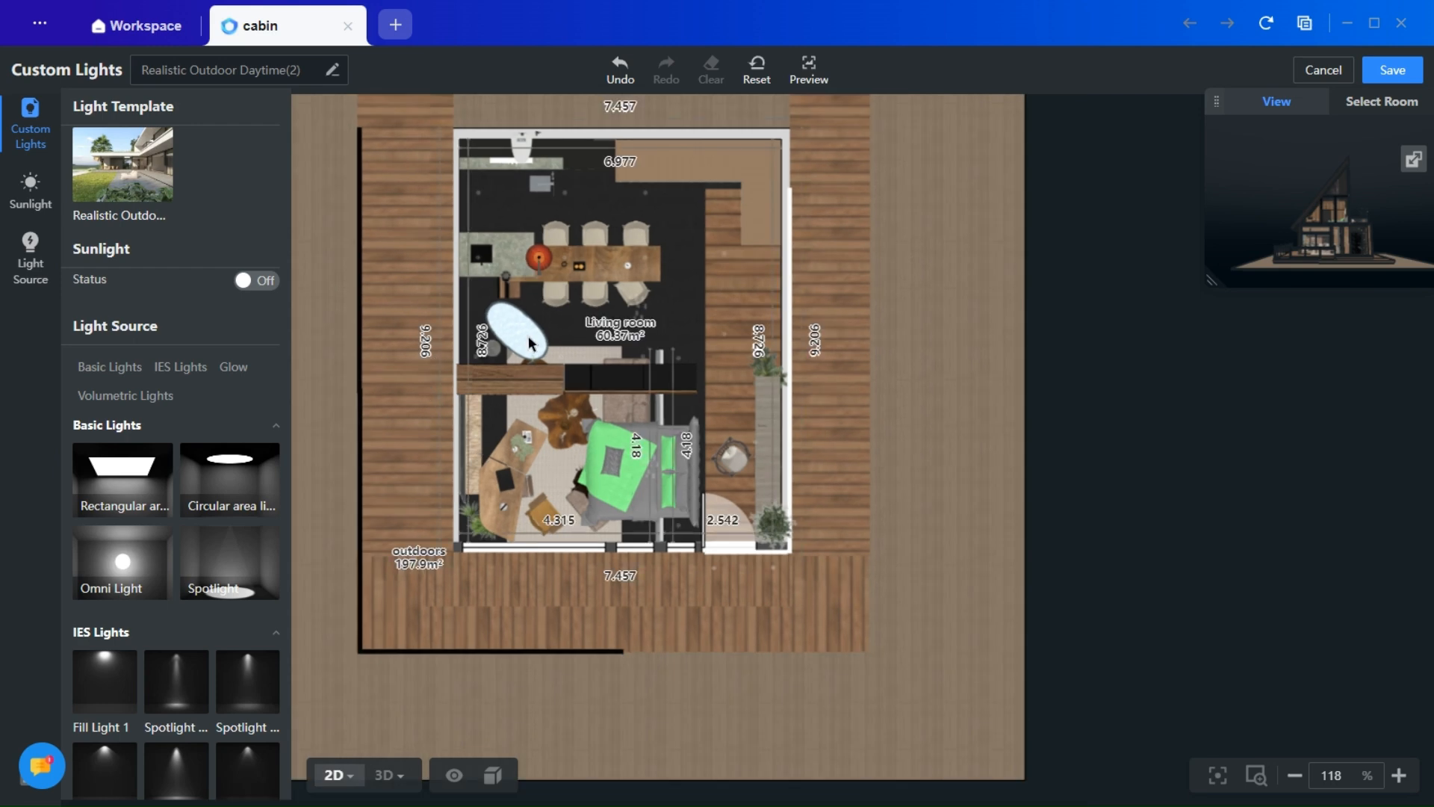
{"action": "left_click_drag", "start_coordinate": [400, 285], "coordinate": [571, 304]}
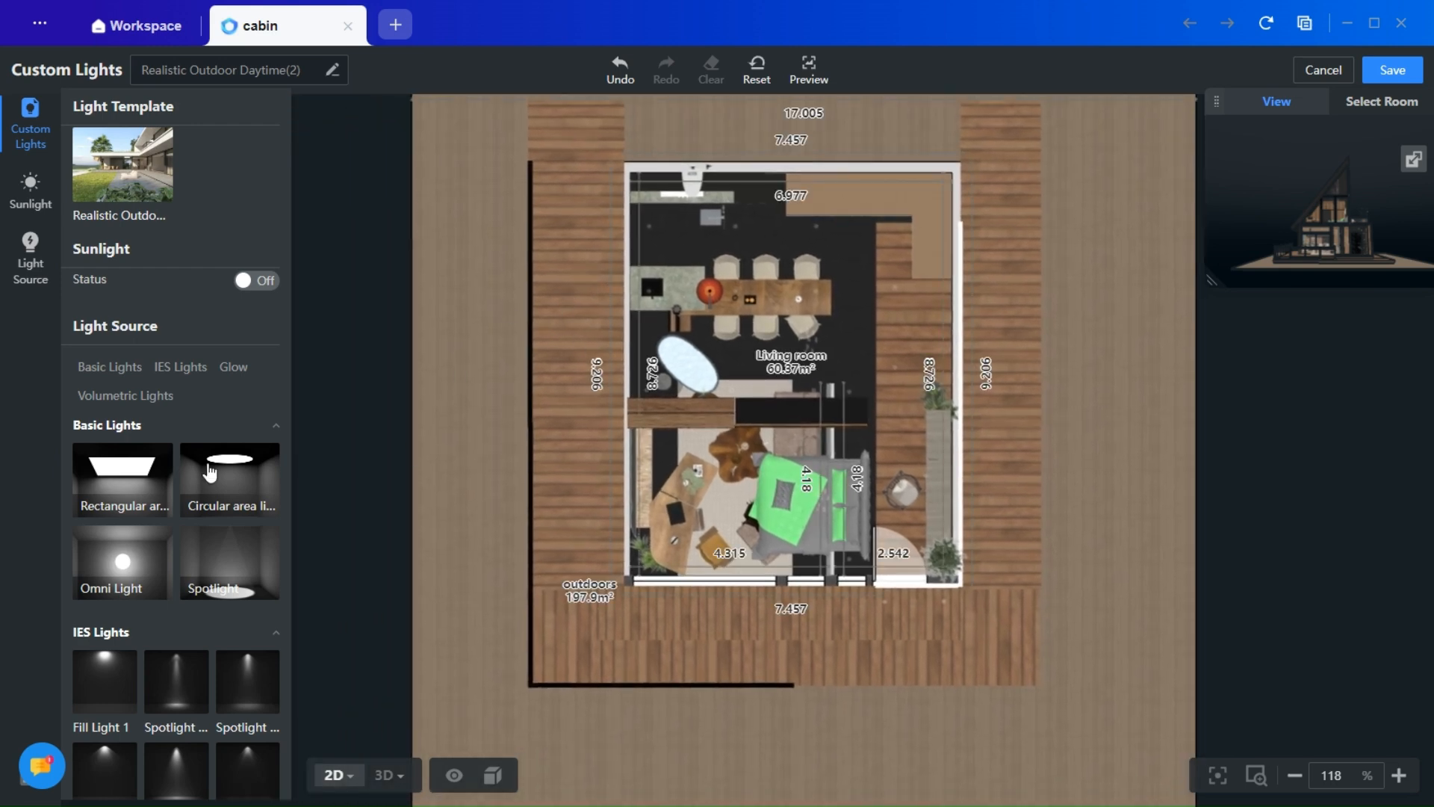
{"action": "left_click_drag", "start_coordinate": [129, 499], "coordinate": [687, 479]}
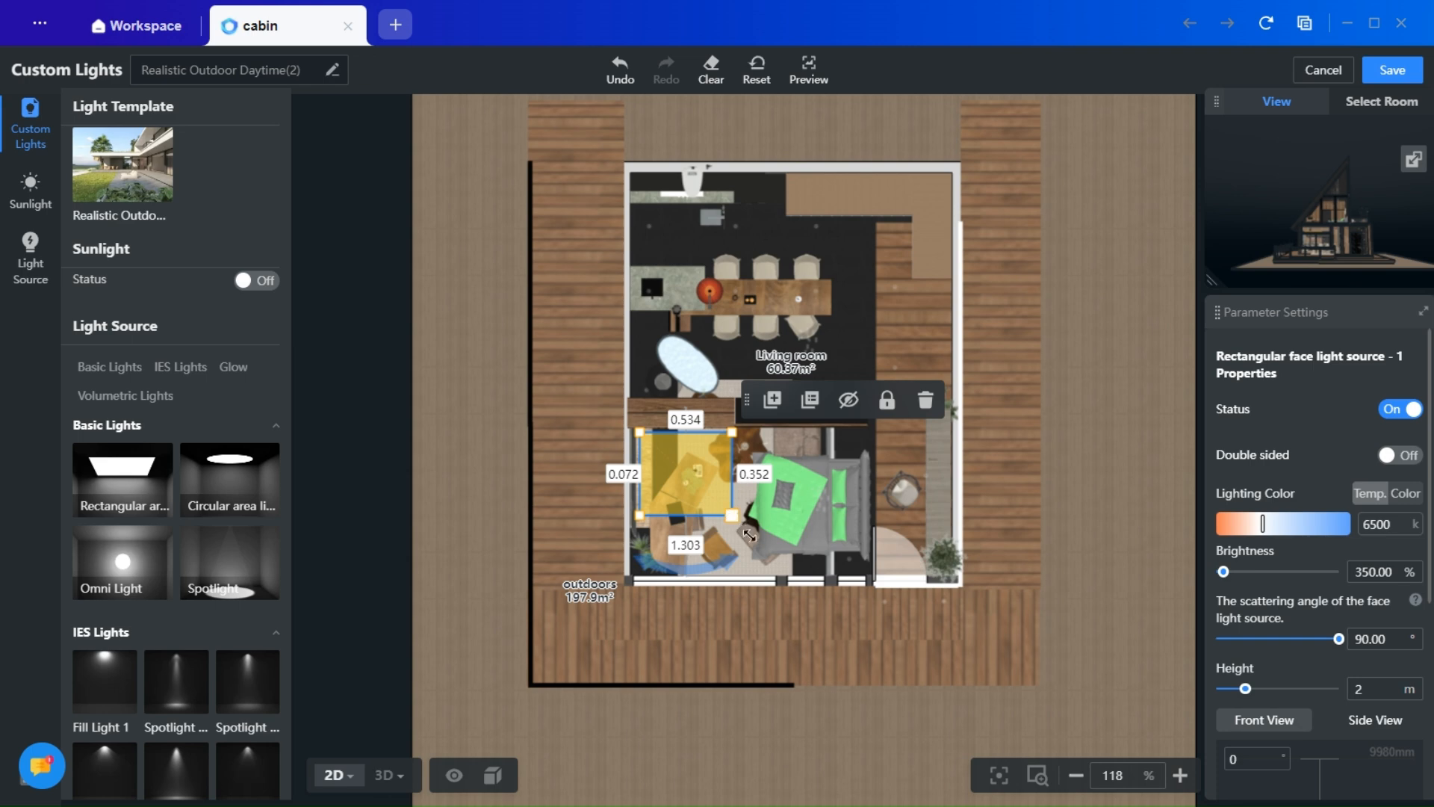
{"action": "left_click_drag", "start_coordinate": [749, 535], "coordinate": [854, 461]}
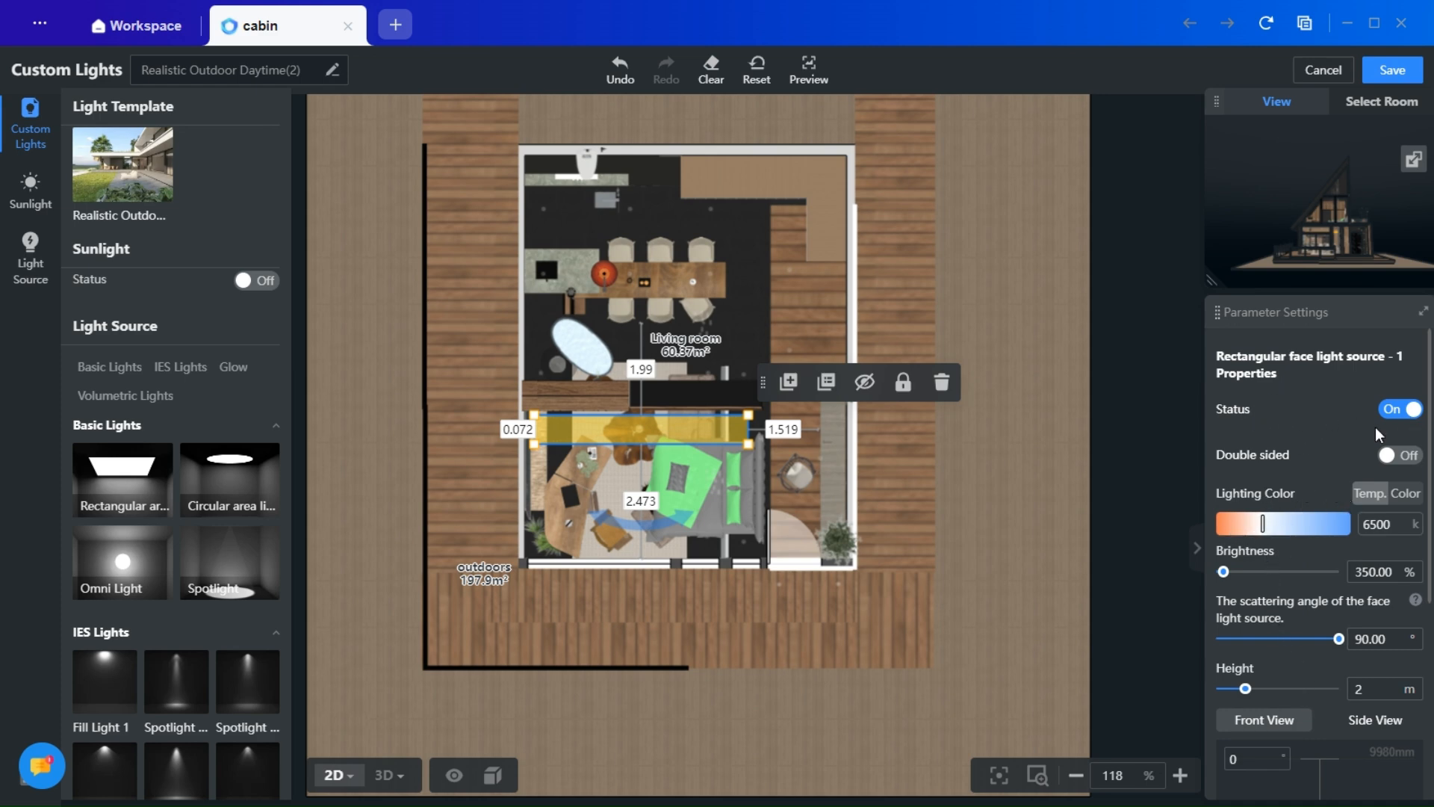
- Change the rectangular light's colour to a custom warm orange, keeping the light single-sided
{"action": "left_click", "coordinate": [1403, 464]}
{"action": "left_click", "coordinate": [1399, 459]}
{"action": "left_click", "coordinate": [1224, 532]}
{"action": "left_click", "coordinate": [1391, 496]}
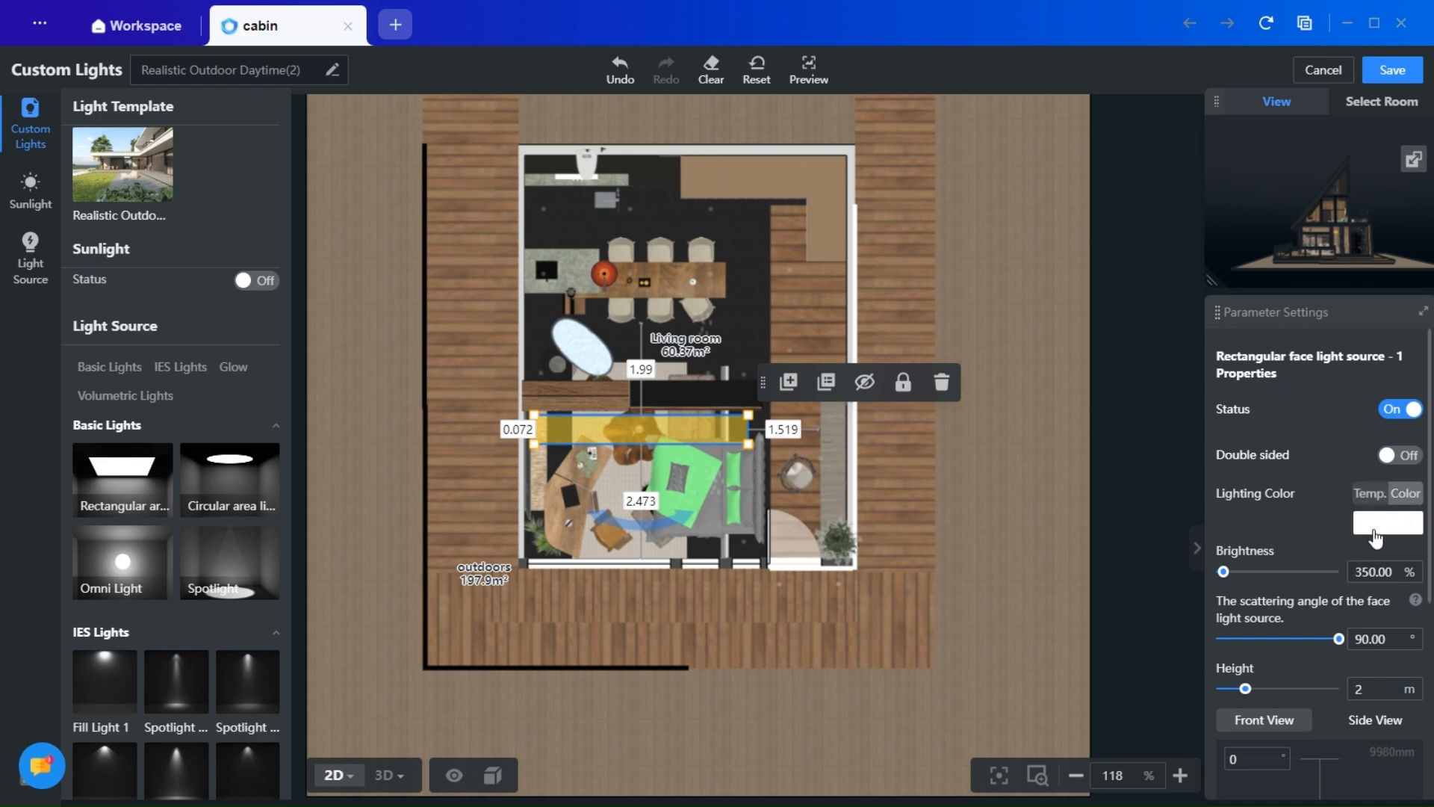
{"action": "left_click", "coordinate": [1377, 526]}
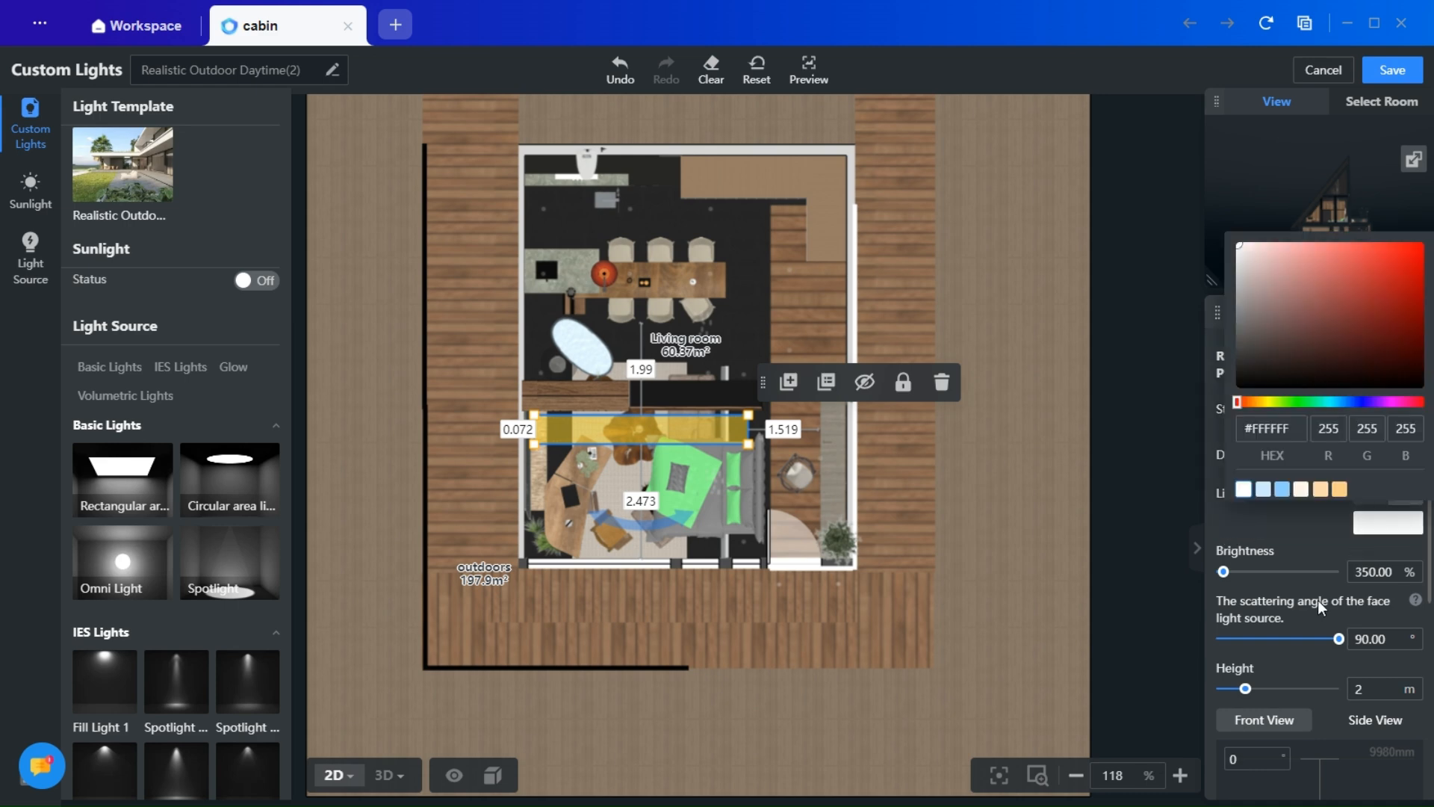
{"action": "left_click", "coordinate": [1340, 489]}
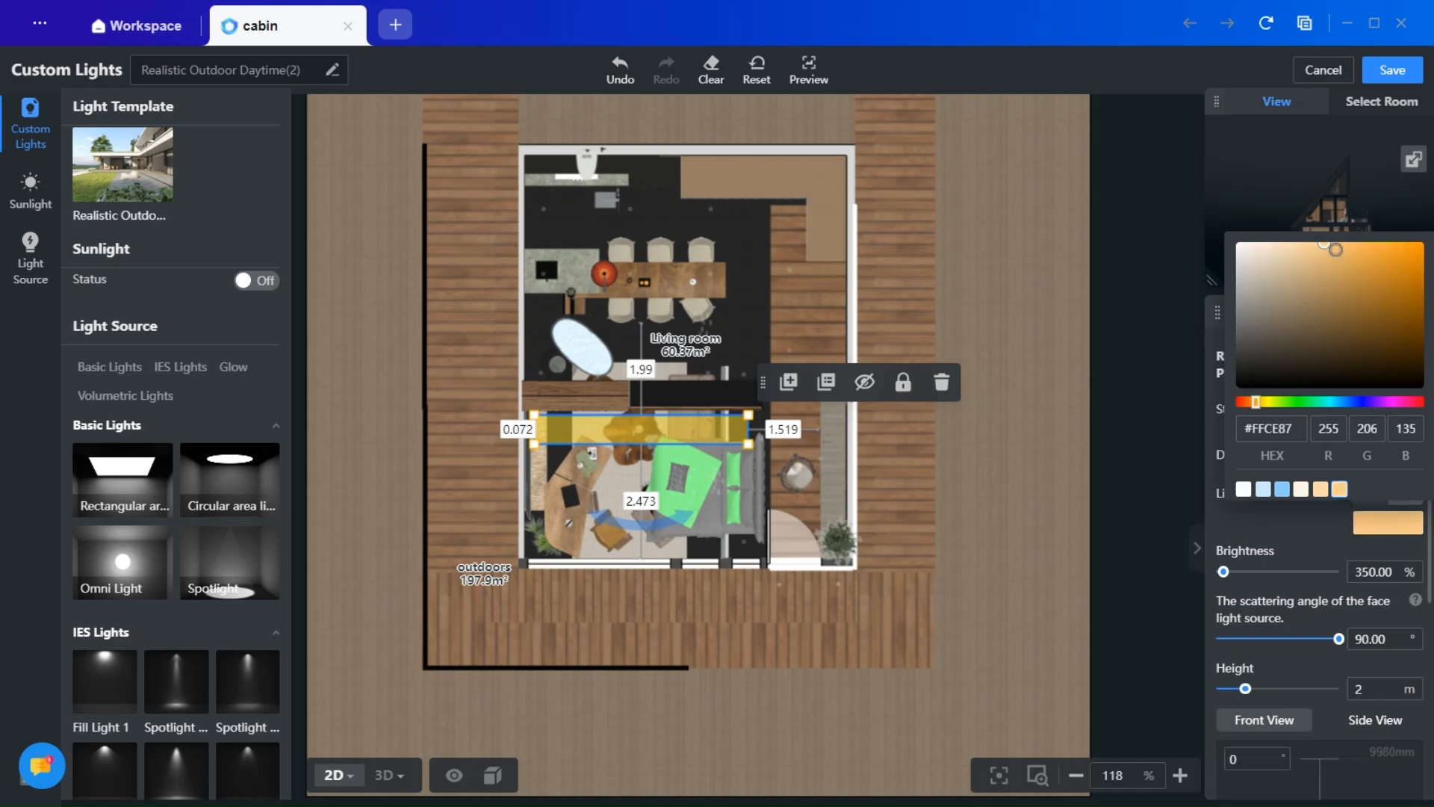
{"action": "left_click", "coordinate": [1343, 249]}
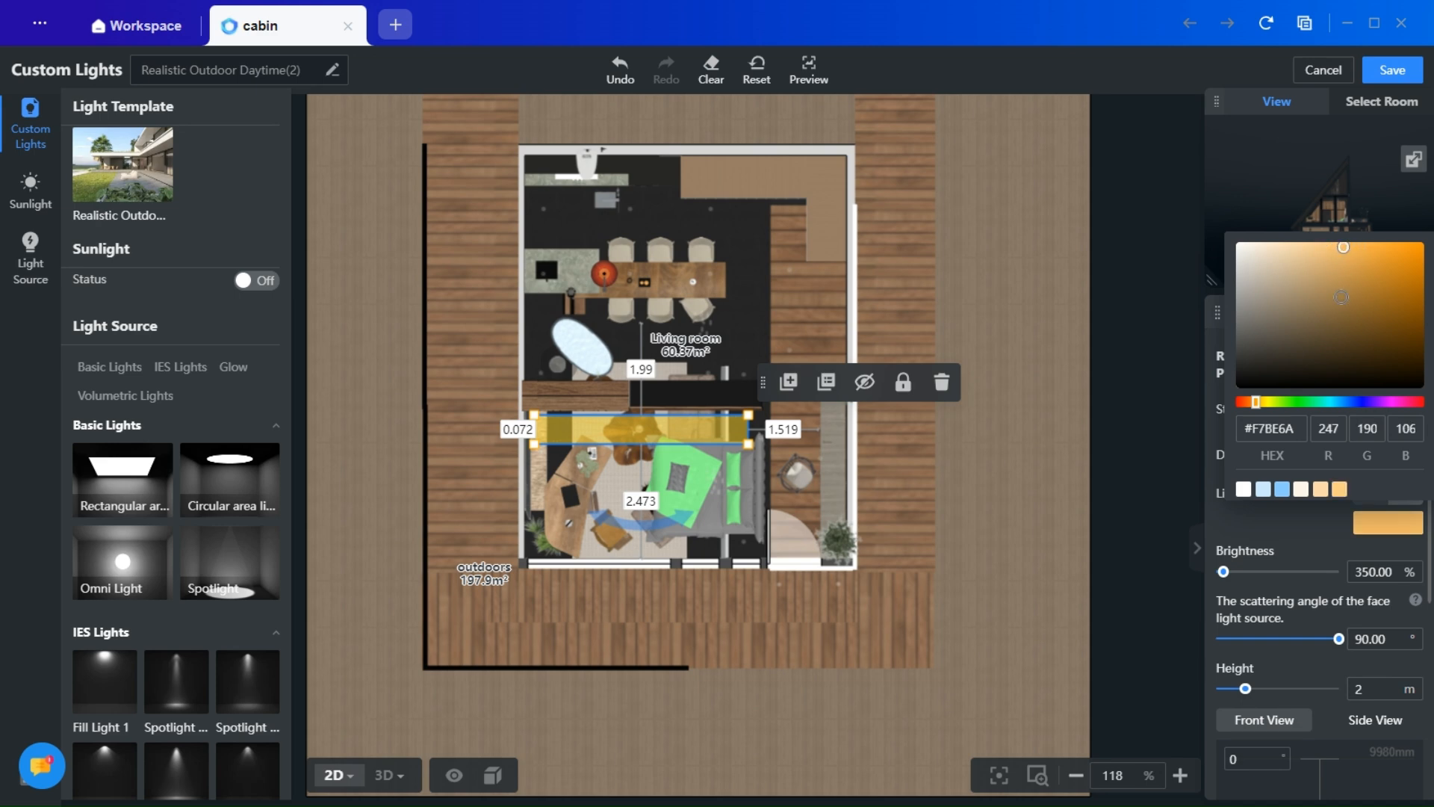
{"action": "left_click", "coordinate": [1307, 532]}
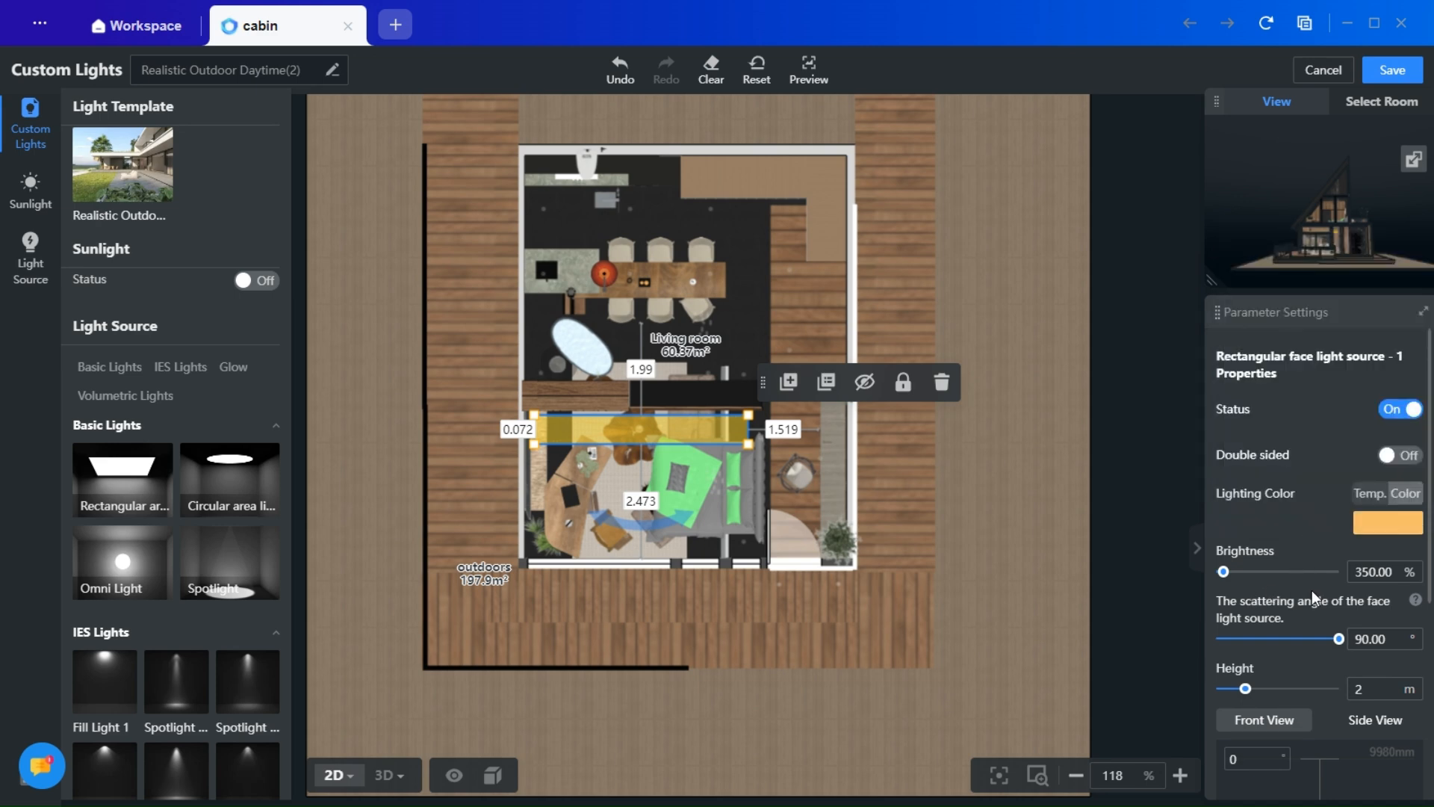
- Set the rectangular light's brightness to 400%
{"action": "double_click", "coordinate": [1372, 572]}
{"action": "type", "text": "400"}
{"action": "key", "text": "Return"}
- Try a 0° scattering angle on the rectangular light, inspect it in 3D, and restore the angle to 90°
{"action": "mouse_move", "coordinate": [1418, 611]}
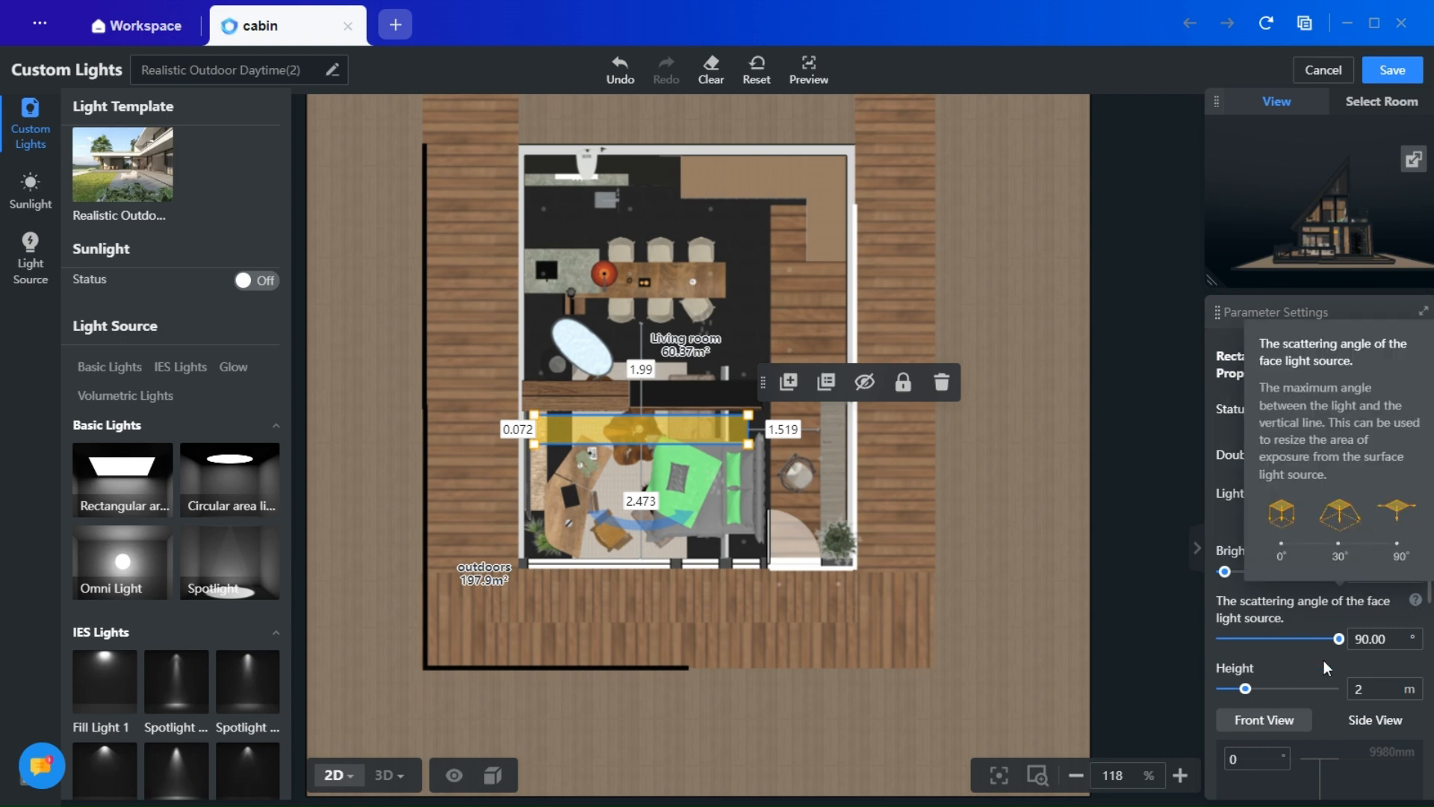
{"action": "left_click_drag", "start_coordinate": [1338, 638], "coordinate": [1215, 639]}
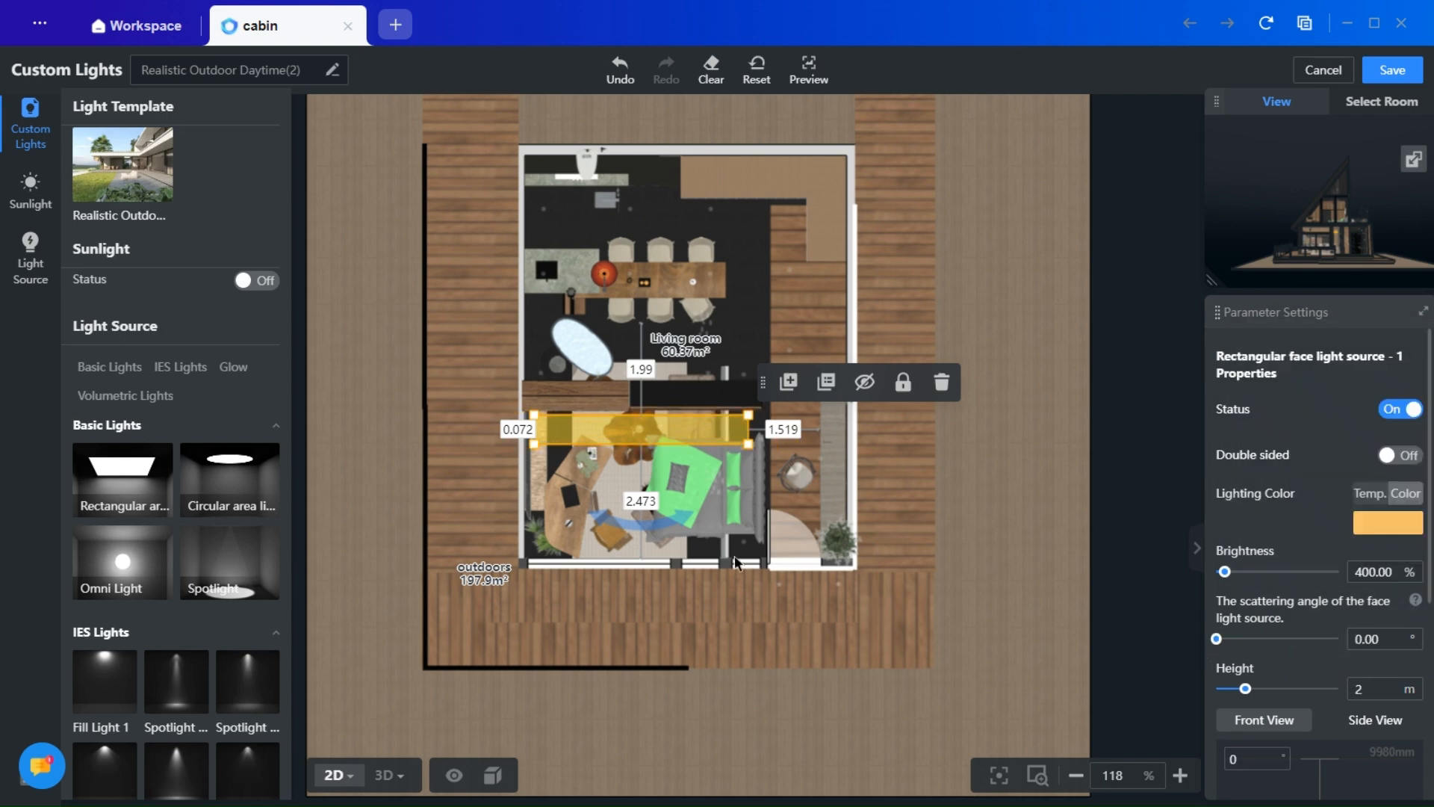
{"action": "left_click", "coordinate": [384, 774]}
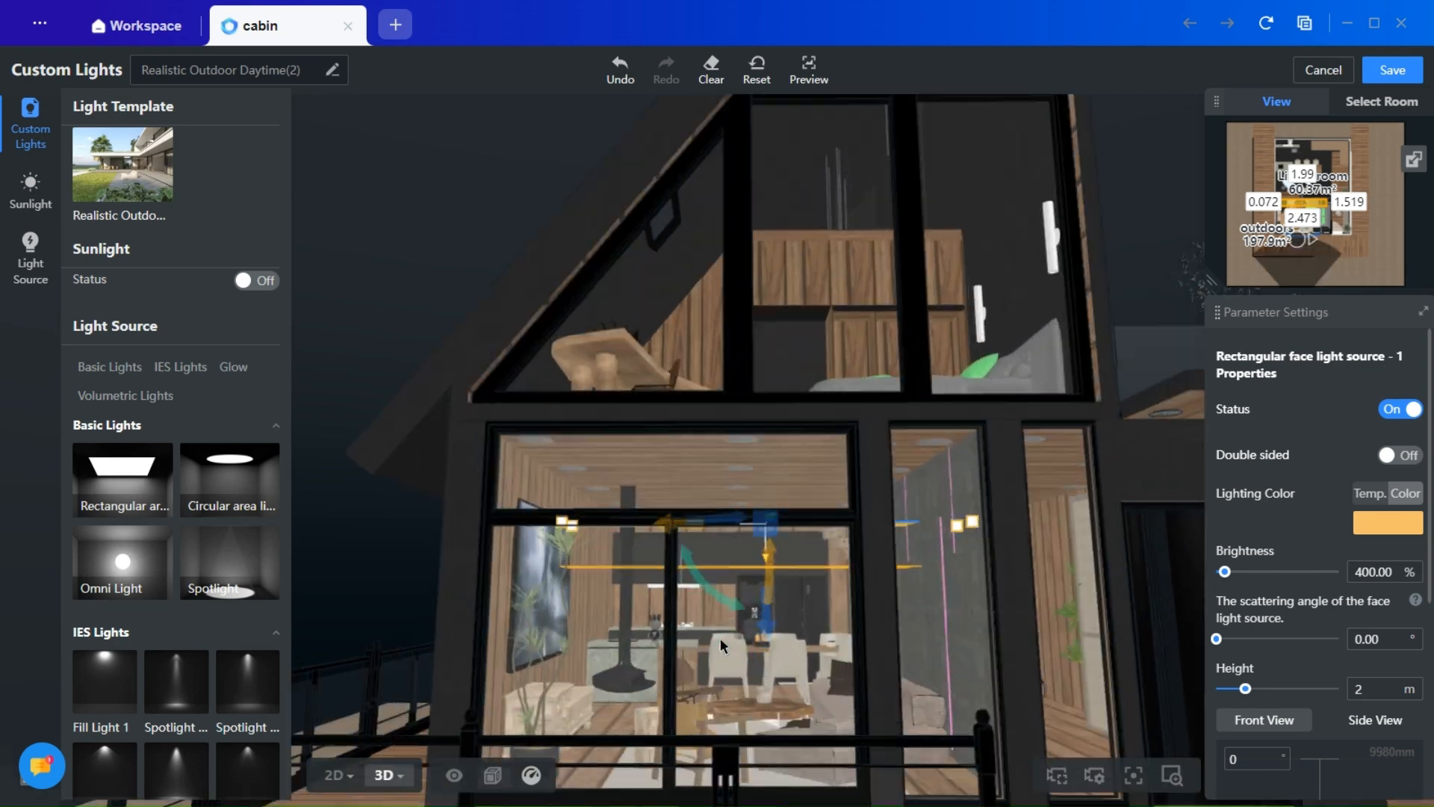
{"action": "scroll", "coordinate": [721, 641], "scroll_direction": "up", "scroll_amount": 5}
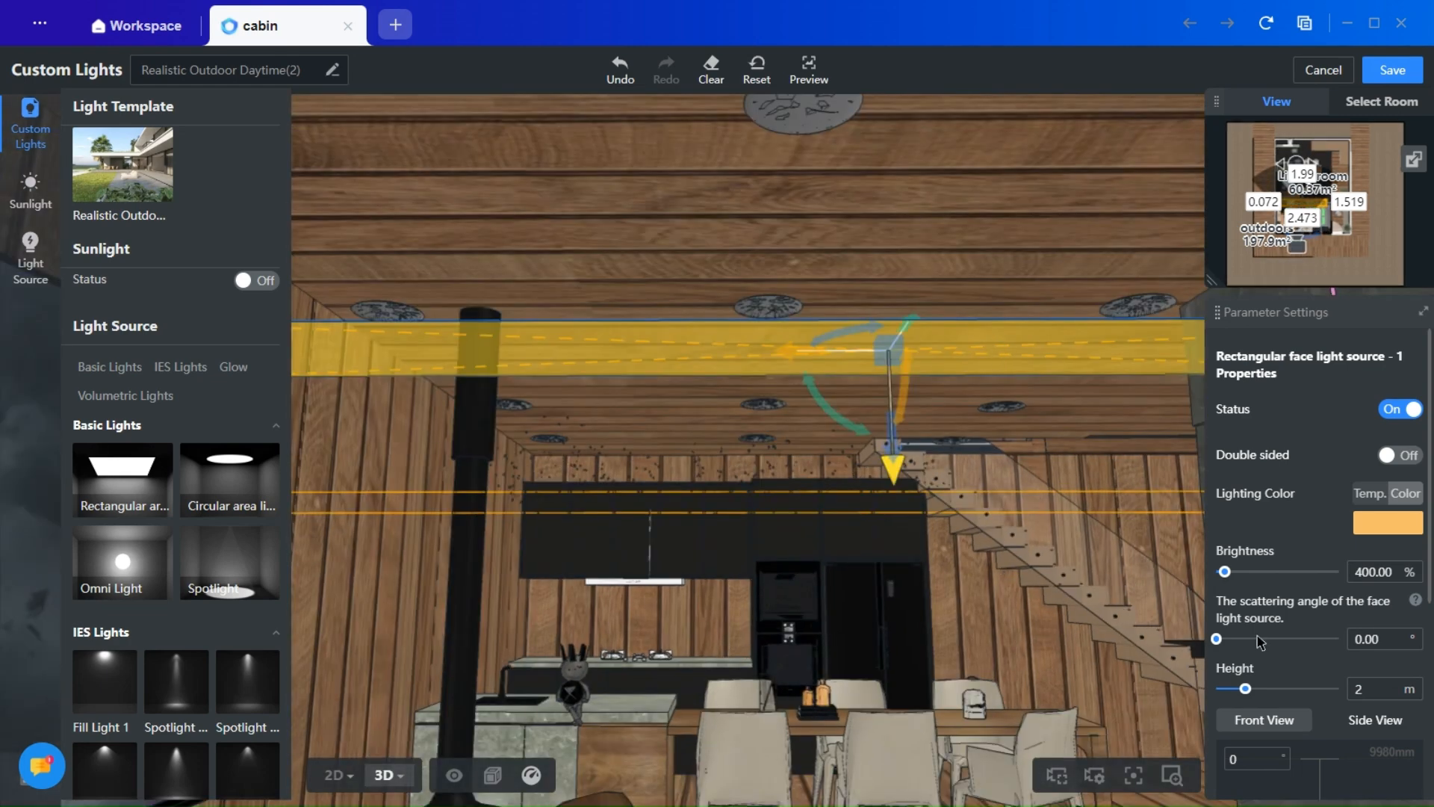
{"action": "left_click_drag", "start_coordinate": [1217, 639], "coordinate": [1403, 640]}
{"action": "scroll", "coordinate": [871, 465], "scroll_direction": "down", "scroll_amount": 1}
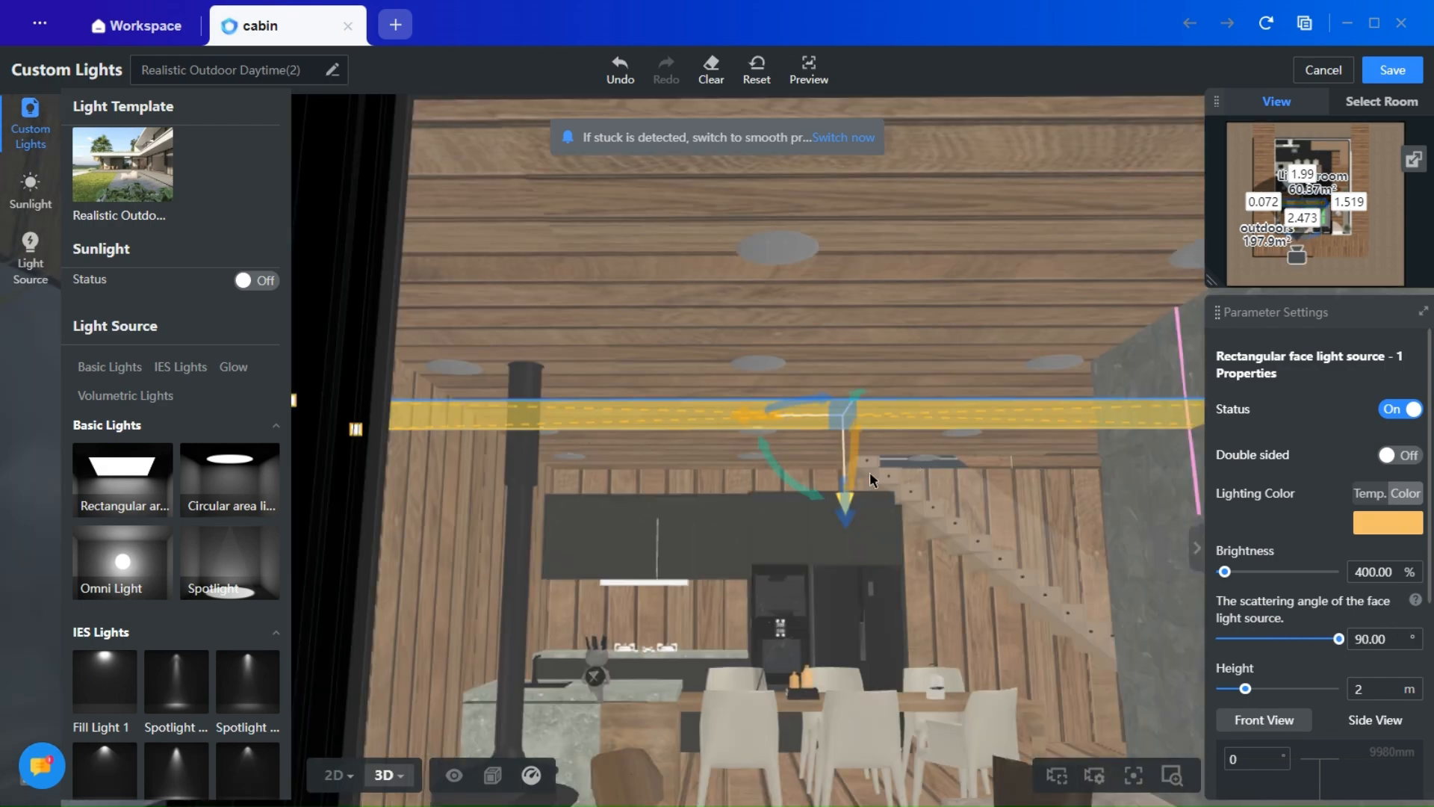
- Raise the strip light slightly toward the living-room ceiling in 3D and check its height, length and width settings
{"action": "scroll", "coordinate": [780, 447], "scroll_direction": "up", "scroll_amount": 1}
{"action": "left_click_drag", "start_coordinate": [895, 447], "coordinate": [894, 448]}
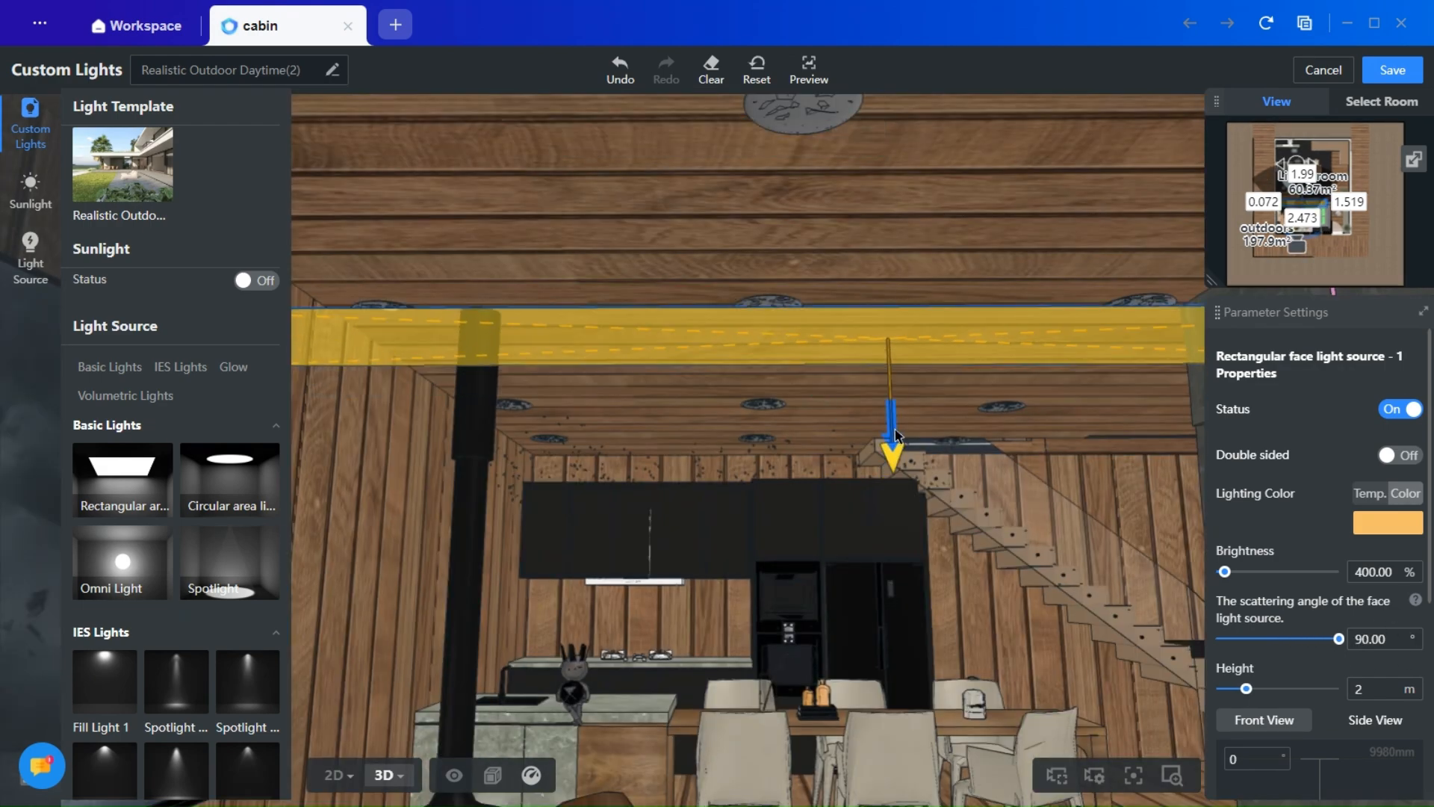
{"action": "scroll", "coordinate": [1298, 688], "scroll_direction": "down", "scroll_amount": 2}
{"action": "scroll", "coordinate": [1298, 688], "scroll_direction": "down", "scroll_amount": 2}
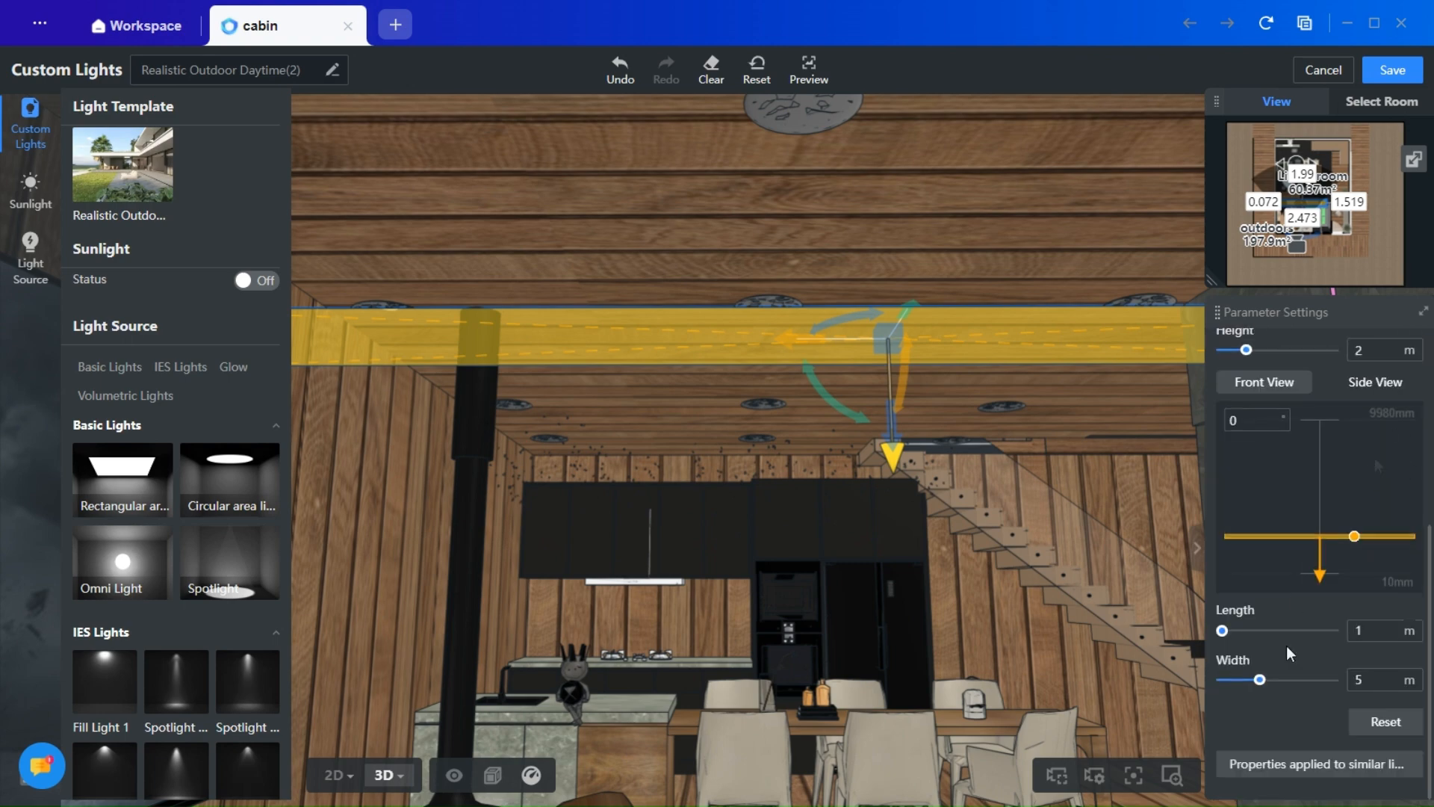
{"action": "scroll", "coordinate": [1349, 490], "scroll_direction": "up", "scroll_amount": 5}
- Copy the strip light in the floor plan to the front windows, the area beside the dining table, and the kitchen
{"action": "left_click", "coordinate": [334, 776]}
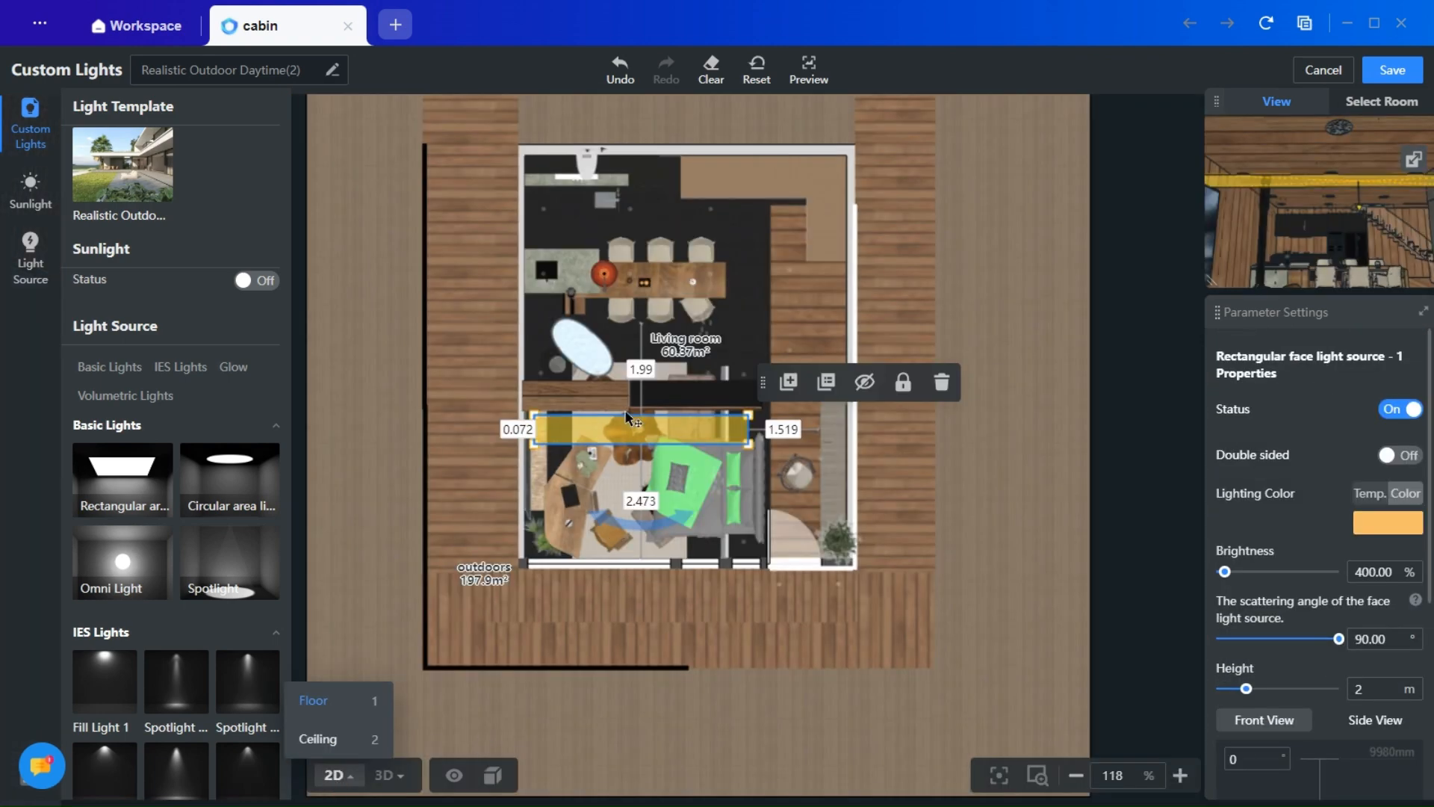
{"action": "left_click", "coordinate": [790, 381]}
{"action": "left_click", "coordinate": [649, 529]}
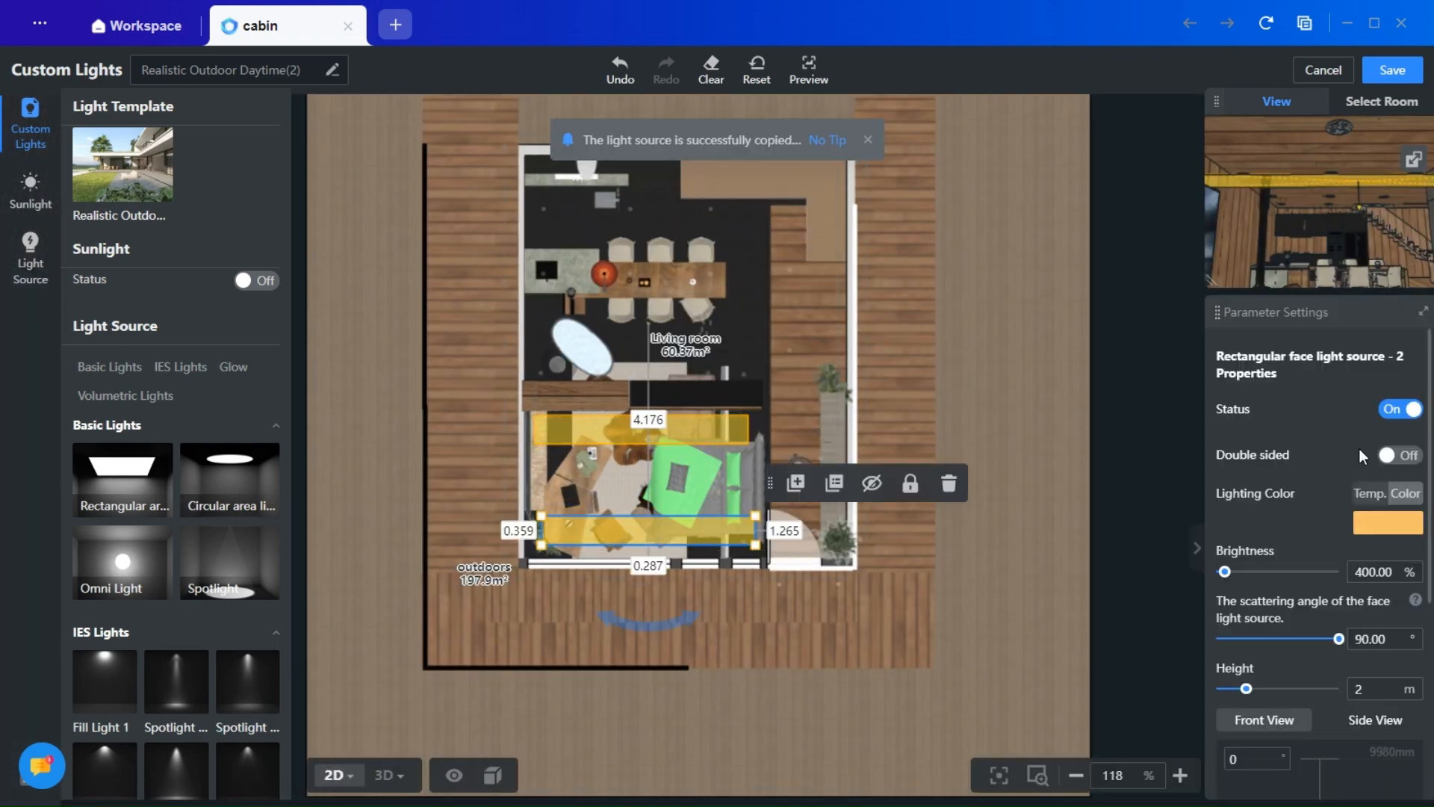
{"action": "left_click_drag", "start_coordinate": [945, 415], "coordinate": [960, 551]}
{"action": "left_click", "coordinate": [810, 617]}
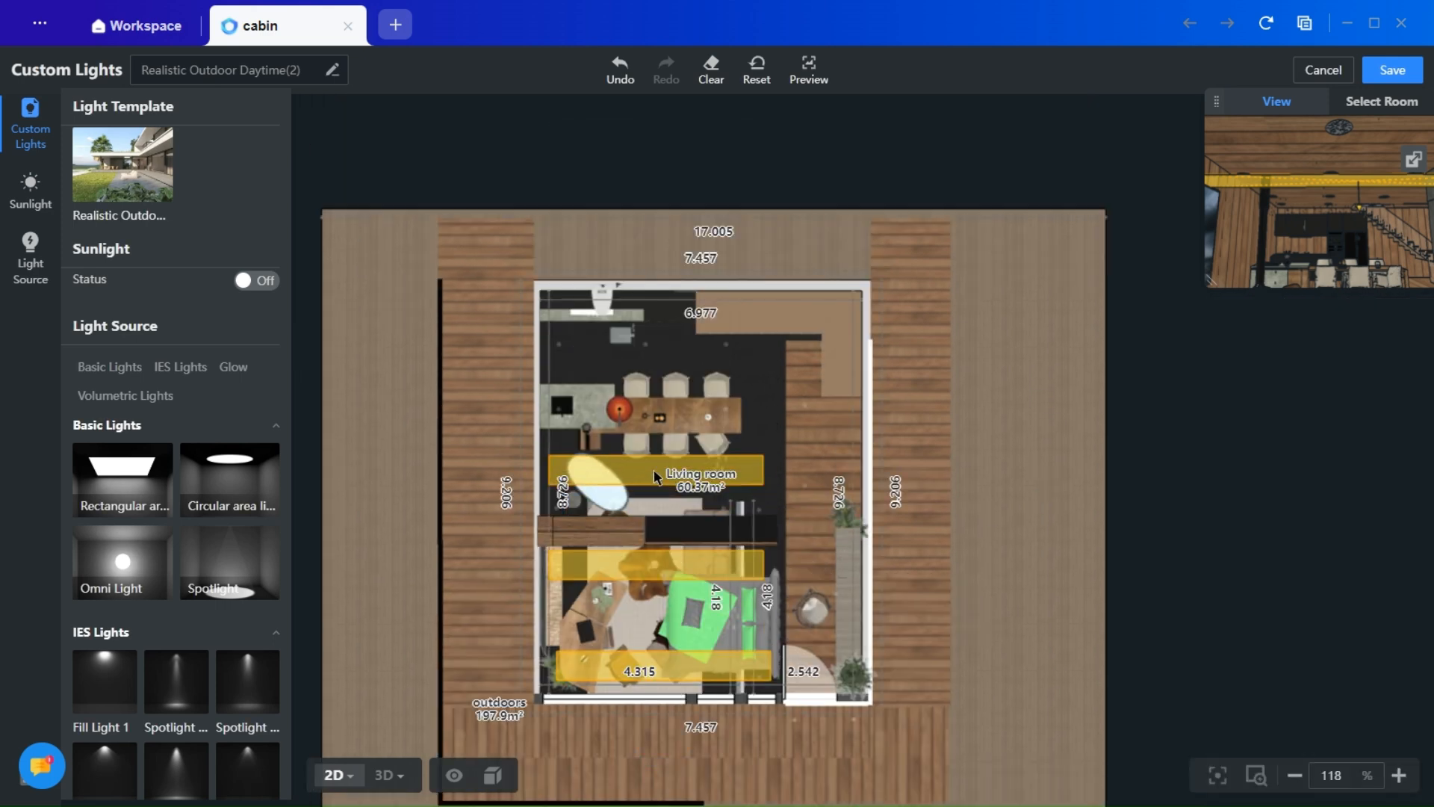
{"action": "left_click", "coordinate": [654, 469]}
{"action": "left_click", "coordinate": [803, 423]}
{"action": "left_click", "coordinate": [674, 365]}
- Place another strip light copy on the staircase side, turn it lengthwise, and resize it into a shorter, wider rectangle inside the wall
{"action": "left_click", "coordinate": [809, 312]}
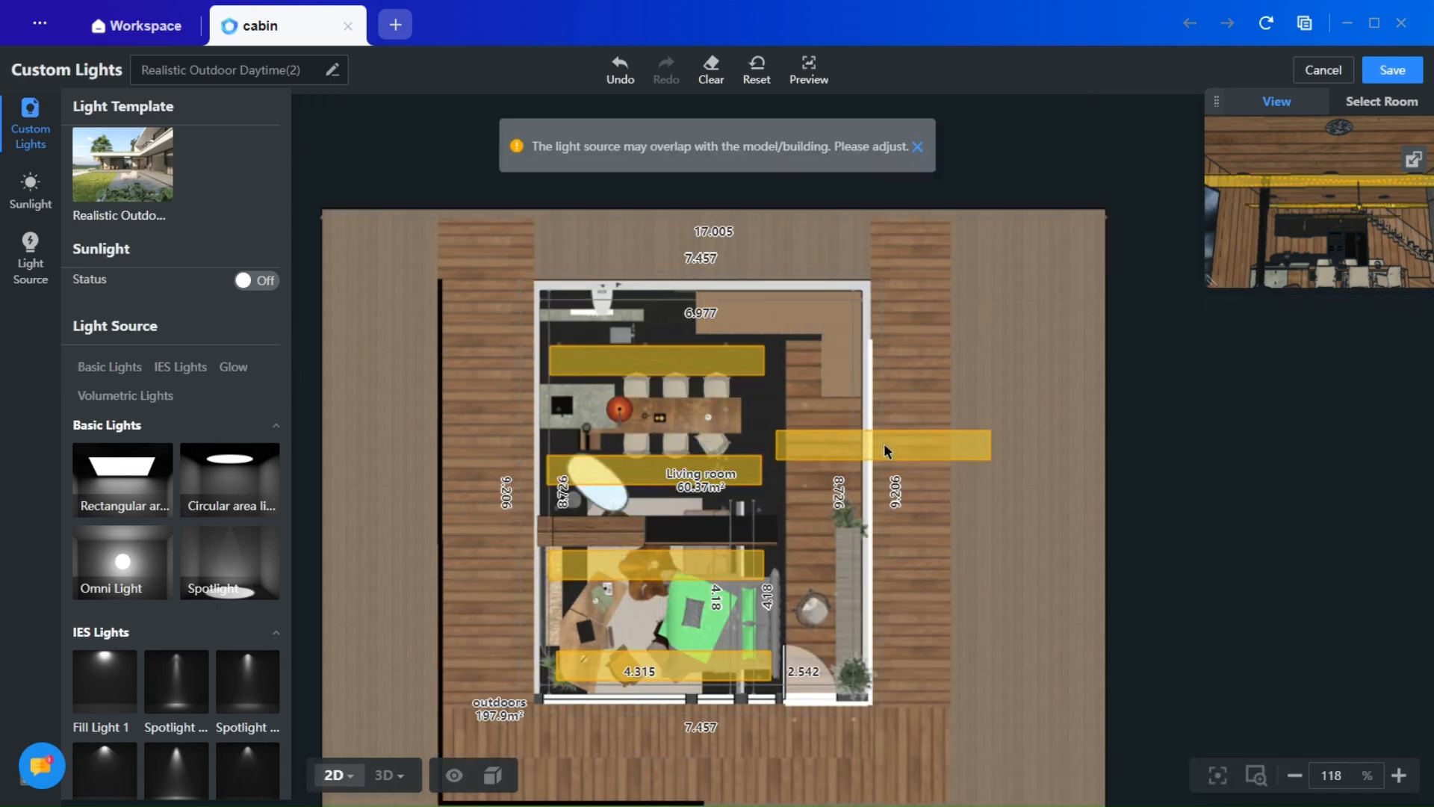
{"action": "left_click", "coordinate": [884, 442]}
{"action": "left_click_drag", "start_coordinate": [920, 534], "coordinate": [793, 474]}
{"action": "left_click_drag", "start_coordinate": [878, 461], "coordinate": [800, 468]}
{"action": "left_click_drag", "start_coordinate": [825, 343], "coordinate": [850, 451]}
{"action": "left_click_drag", "start_coordinate": [824, 502], "coordinate": [829, 402]}
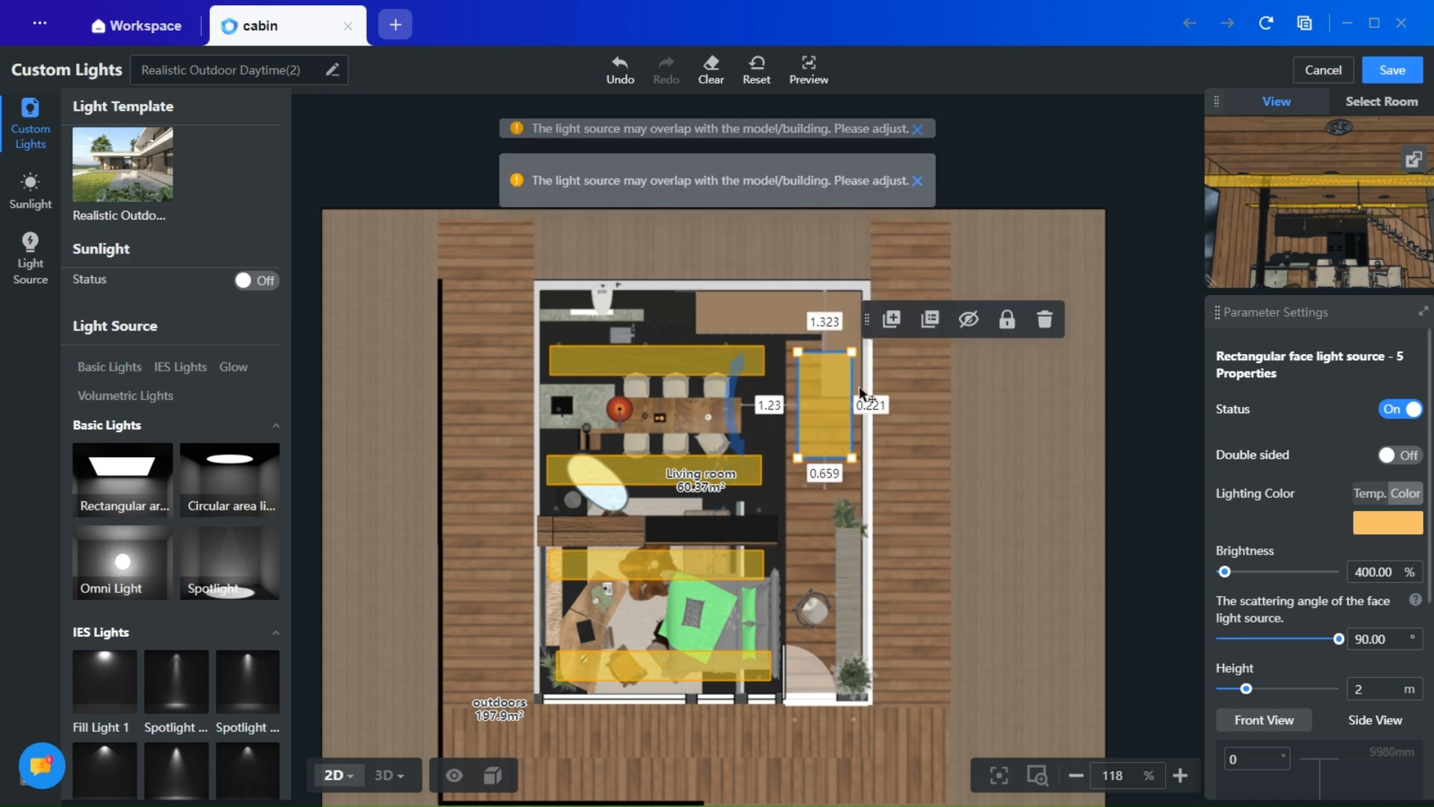
- Copy the staircase-side light to the area by the entrance door and stretch the copy further toward the staircase
{"action": "left_click", "coordinate": [894, 319]}
{"action": "left_click", "coordinate": [796, 574]}
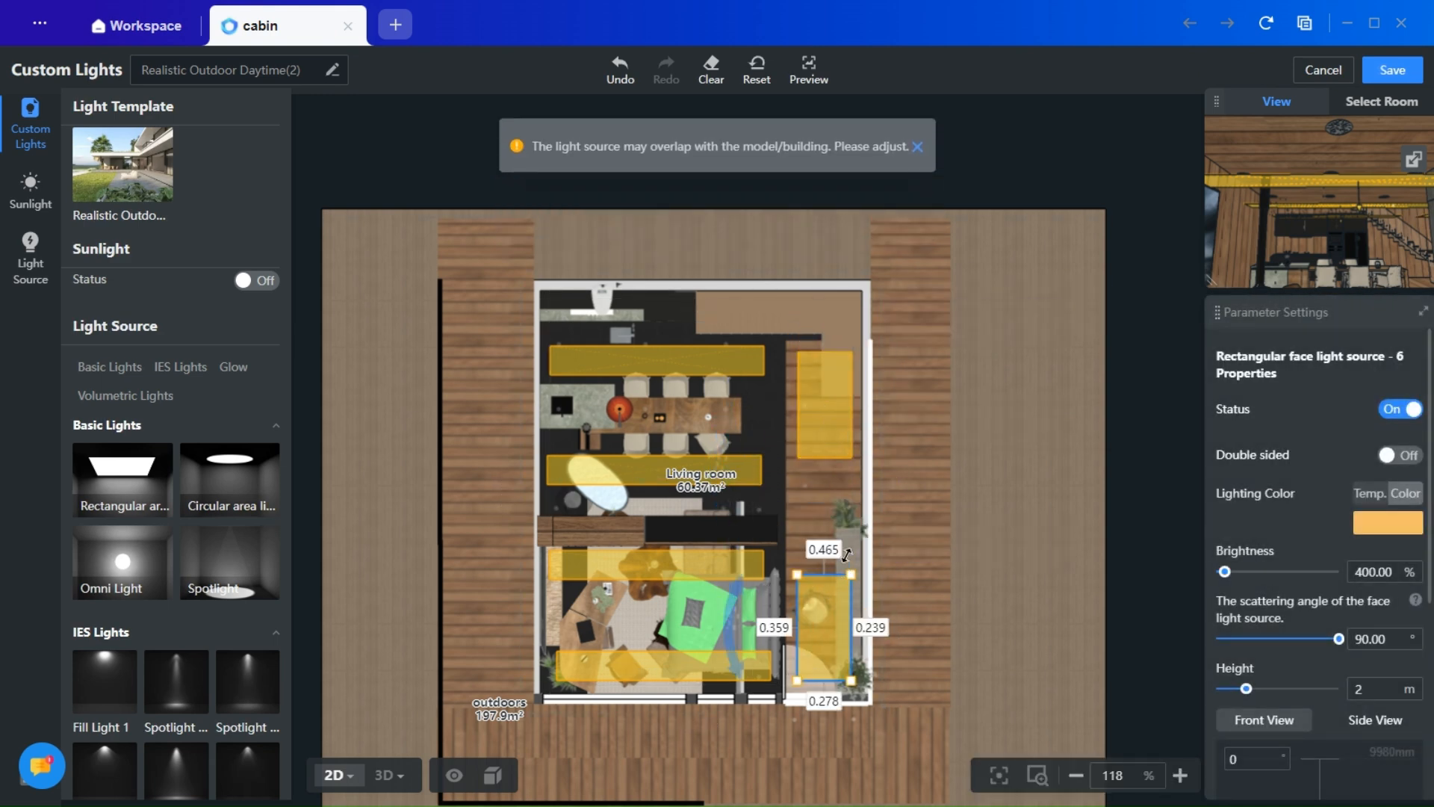
{"action": "left_click_drag", "start_coordinate": [851, 574], "coordinate": [850, 502]}
{"action": "left_click", "coordinate": [865, 517]}
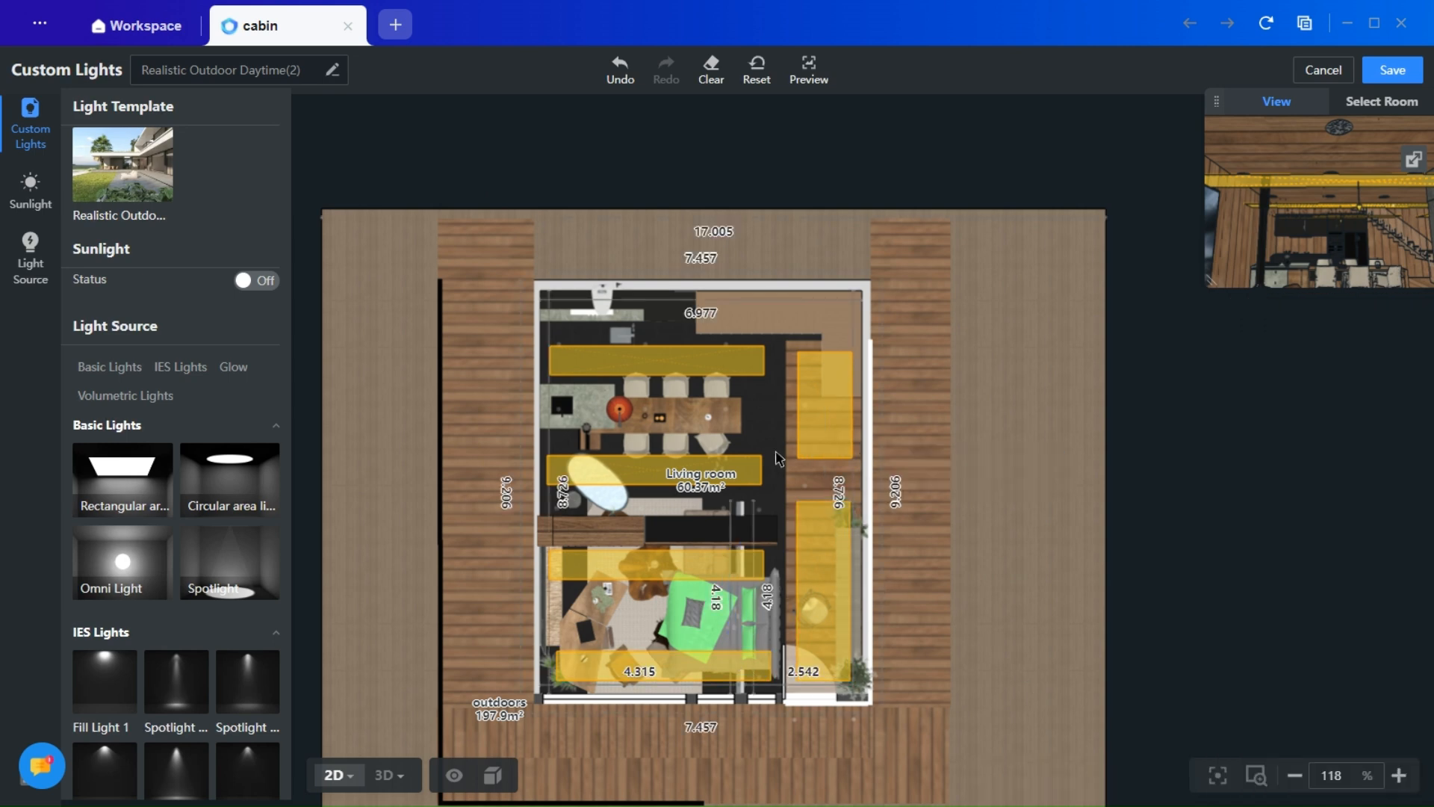
- Check the interior lights in 3D, and copy the front strip light onto the outdoor deck just outside the front windows
{"action": "scroll", "coordinate": [1068, 583], "scroll_direction": "down", "scroll_amount": 3}
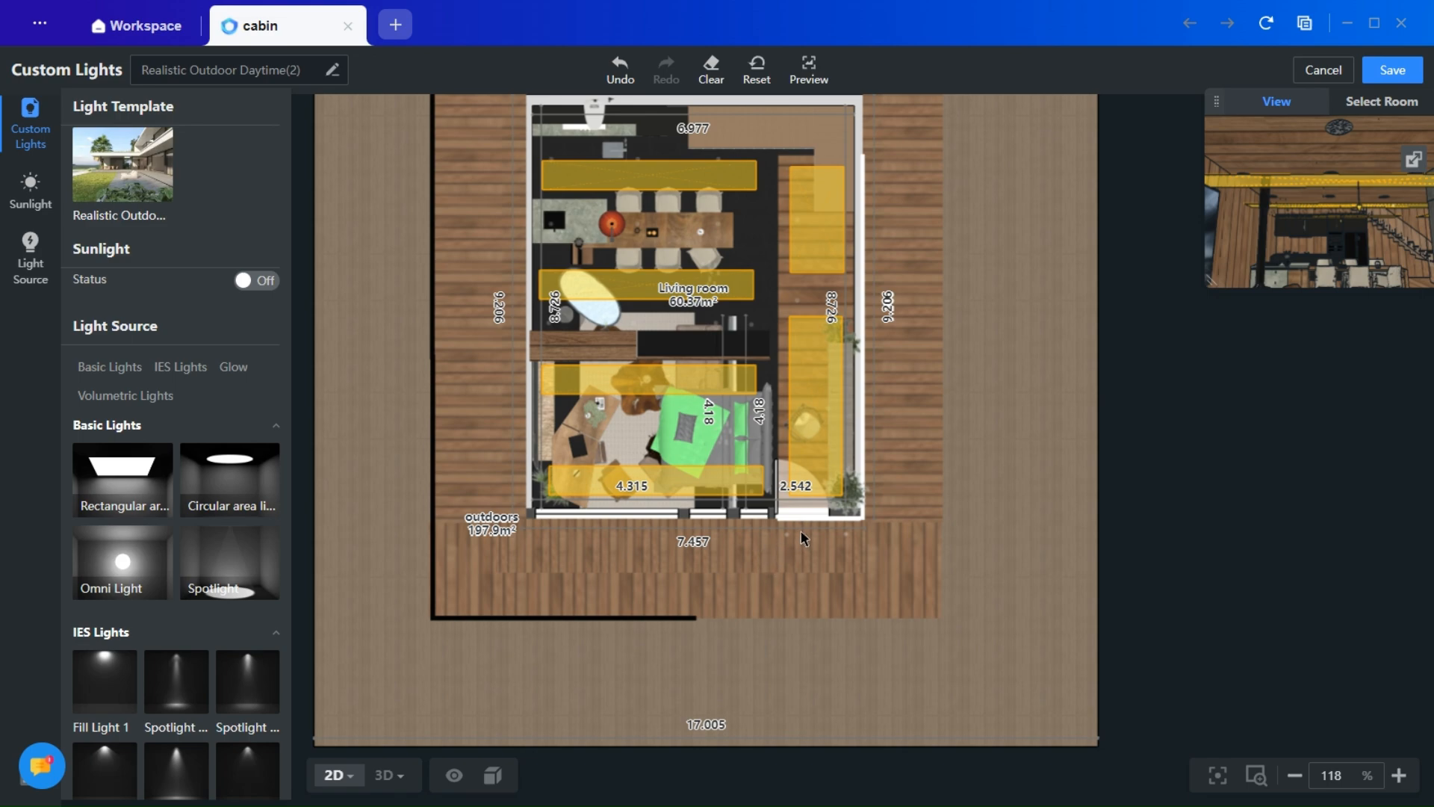
{"action": "left_click", "coordinate": [388, 784]}
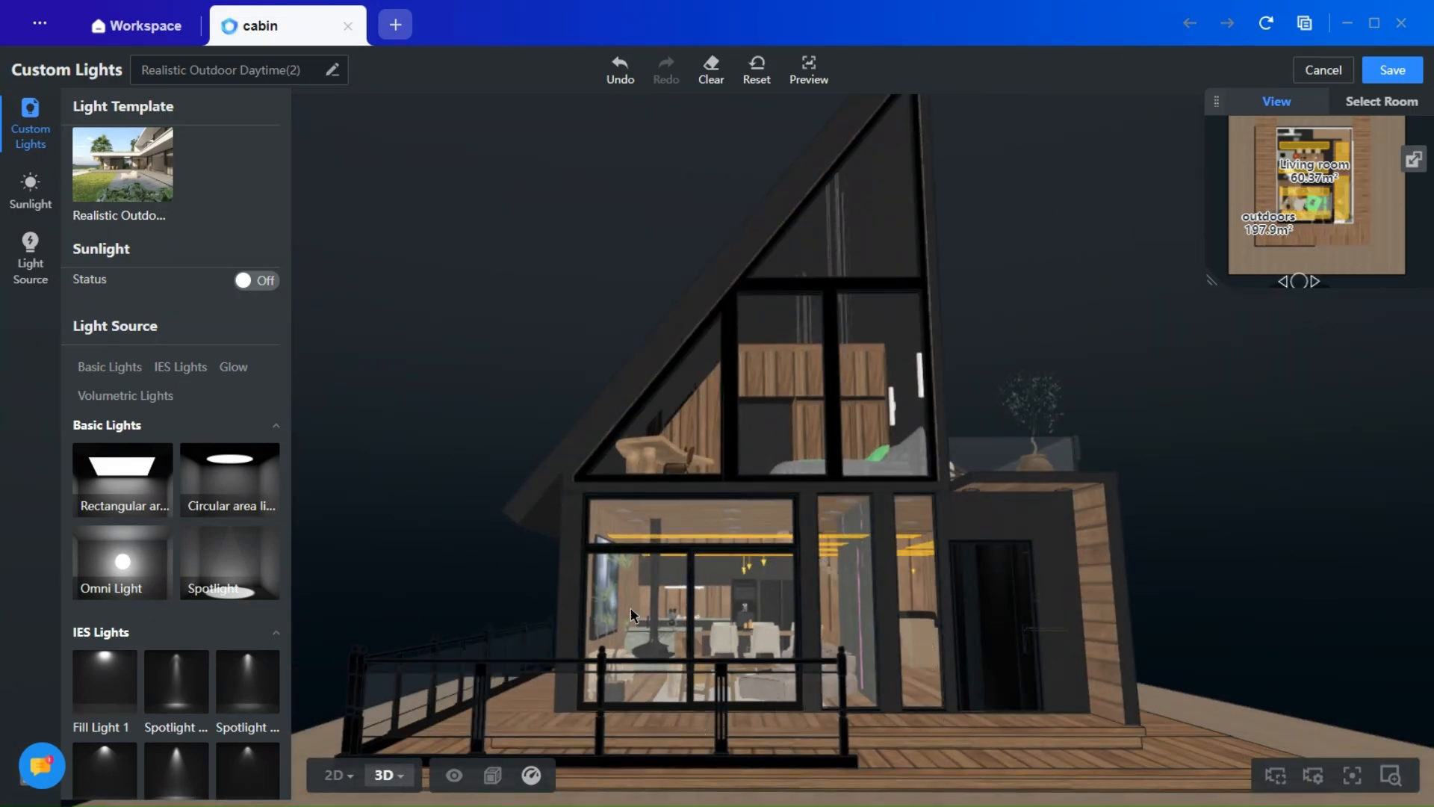
{"action": "left_click", "coordinate": [334, 775]}
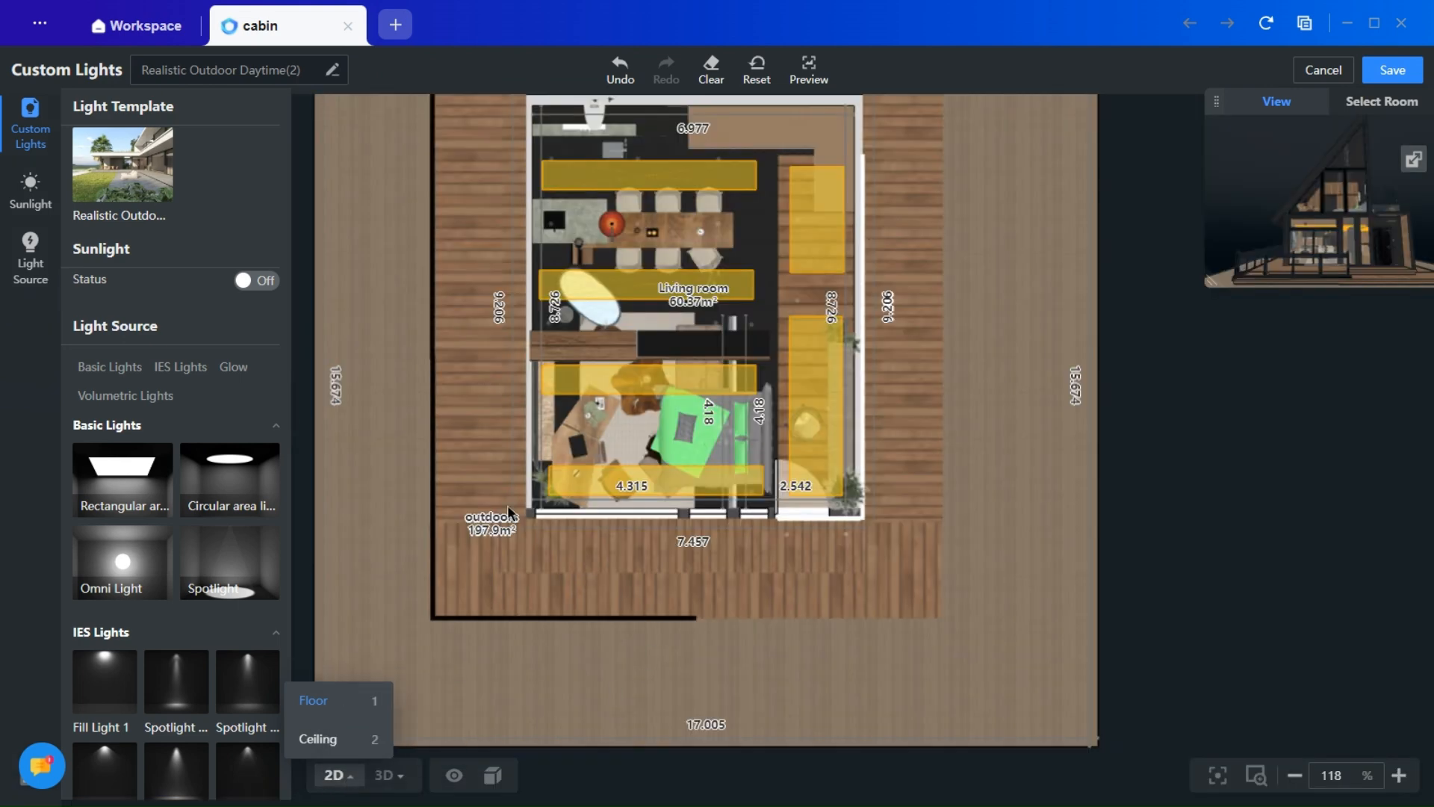
{"action": "left_click", "coordinate": [574, 487]}
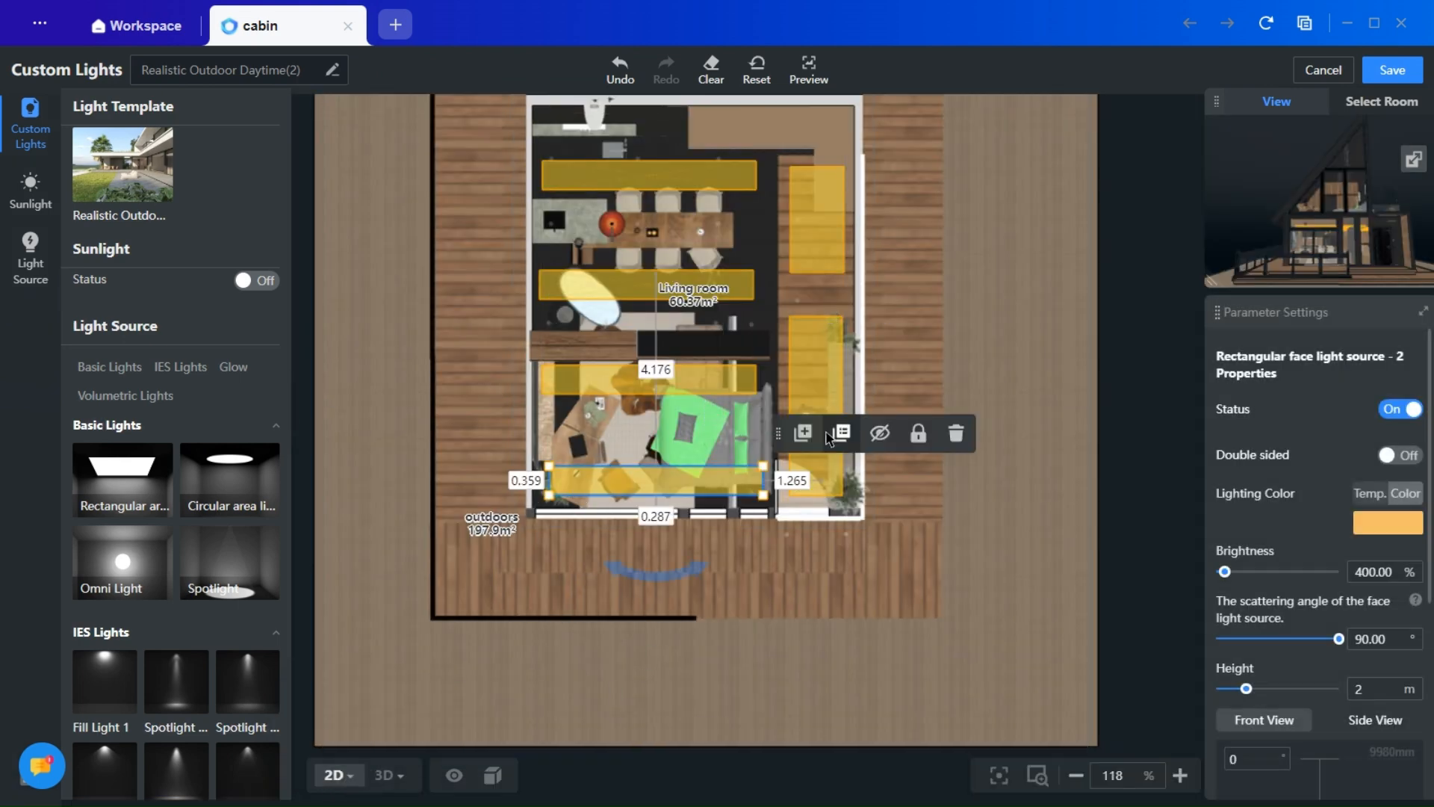
{"action": "left_click", "coordinate": [797, 437]}
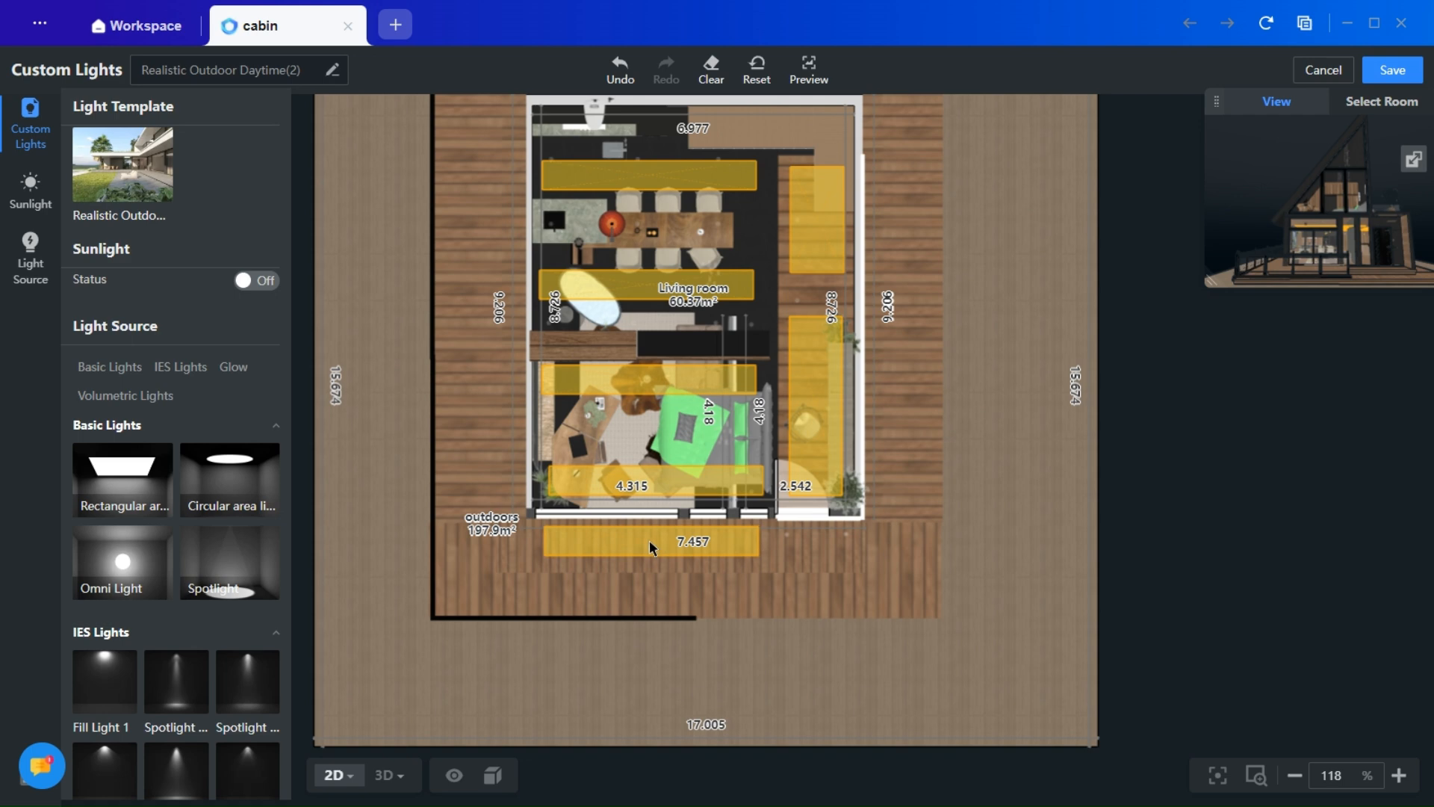
{"action": "left_click", "coordinate": [649, 540]}
- Tilt the deck light to 90° so it stands vertical, and rotate it in plan to face away from the house
{"action": "scroll", "coordinate": [1317, 647], "scroll_direction": "down", "scroll_amount": 5}
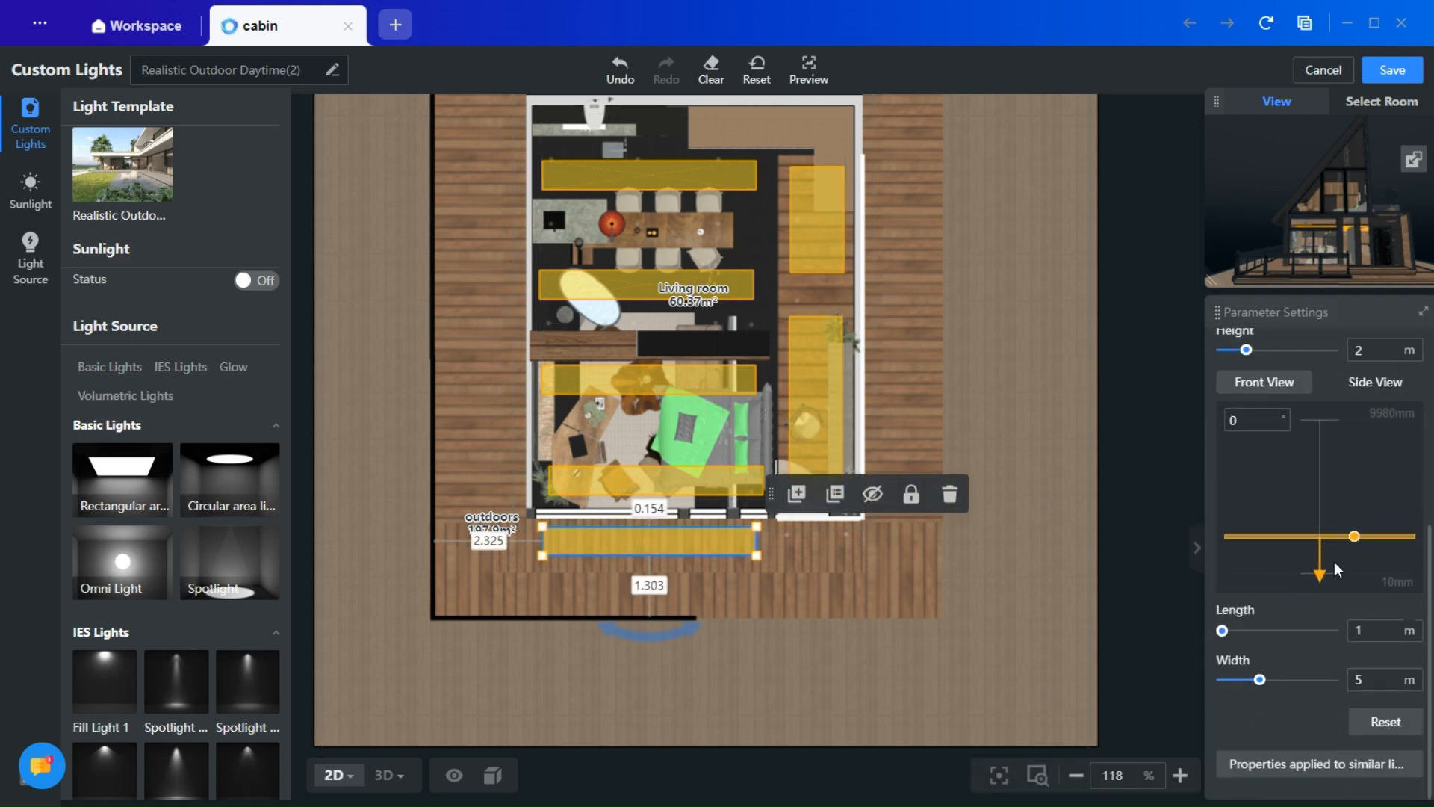
{"action": "left_click_drag", "start_coordinate": [1356, 536], "coordinate": [1311, 462]}
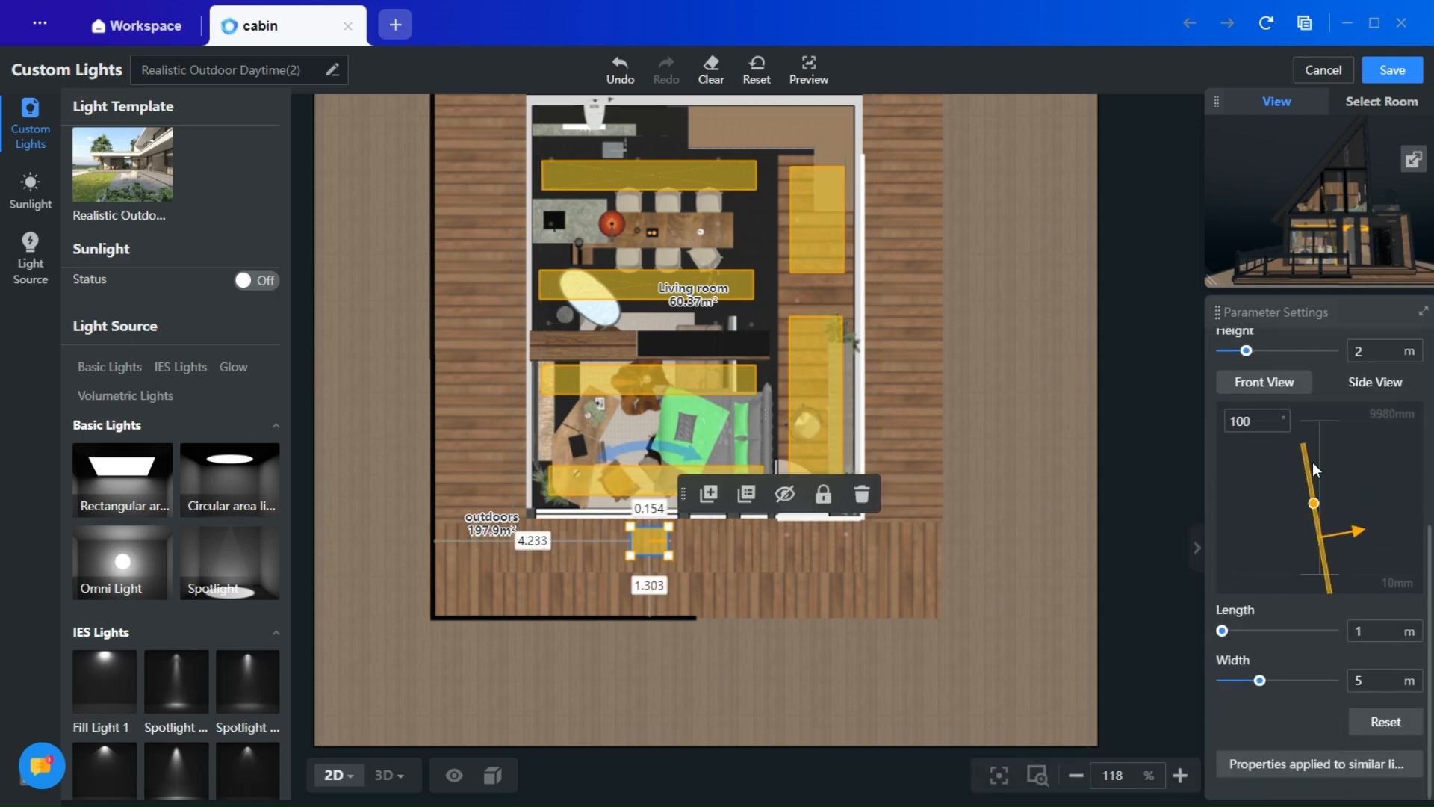
{"action": "scroll", "coordinate": [643, 545], "scroll_direction": "up", "scroll_amount": 6}
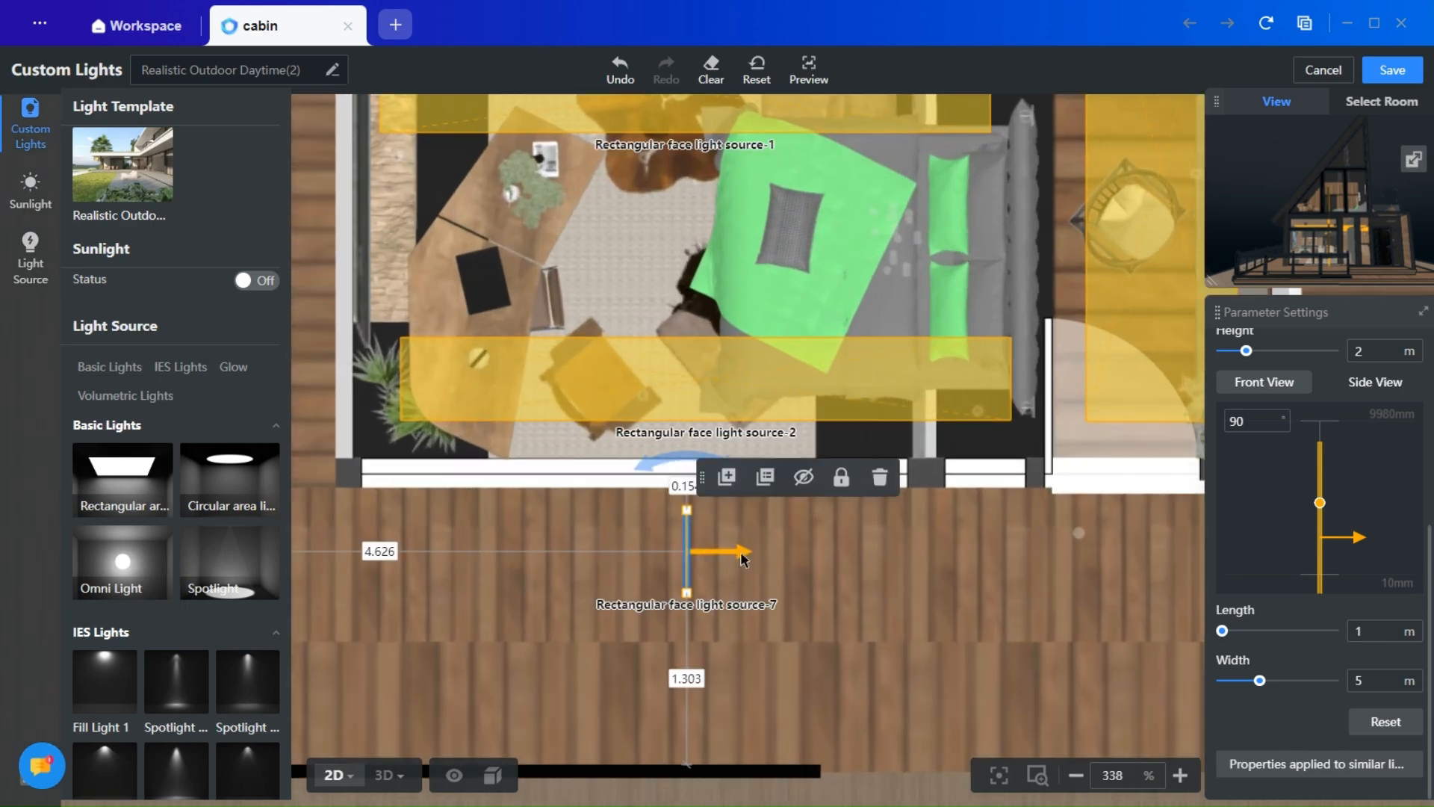
{"action": "left_click_drag", "start_coordinate": [655, 461], "coordinate": [803, 513]}
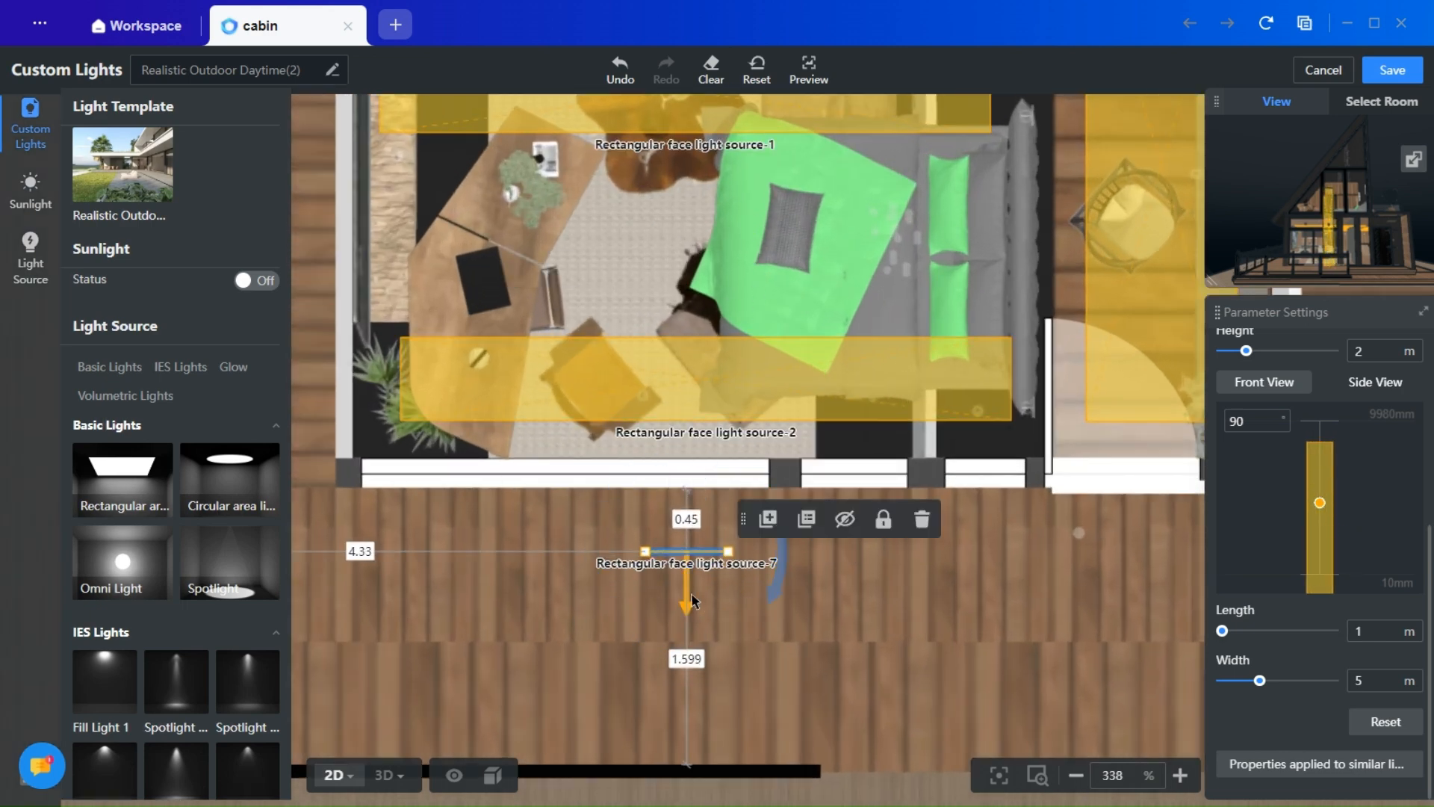
- Move the vertical light to 0.05 m from the front wall near the façade corner and widen it to about 2 m
{"action": "scroll", "coordinate": [715, 530], "scroll_direction": "up", "scroll_amount": 3}
{"action": "left_click_drag", "start_coordinate": [678, 559], "coordinate": [475, 485]}
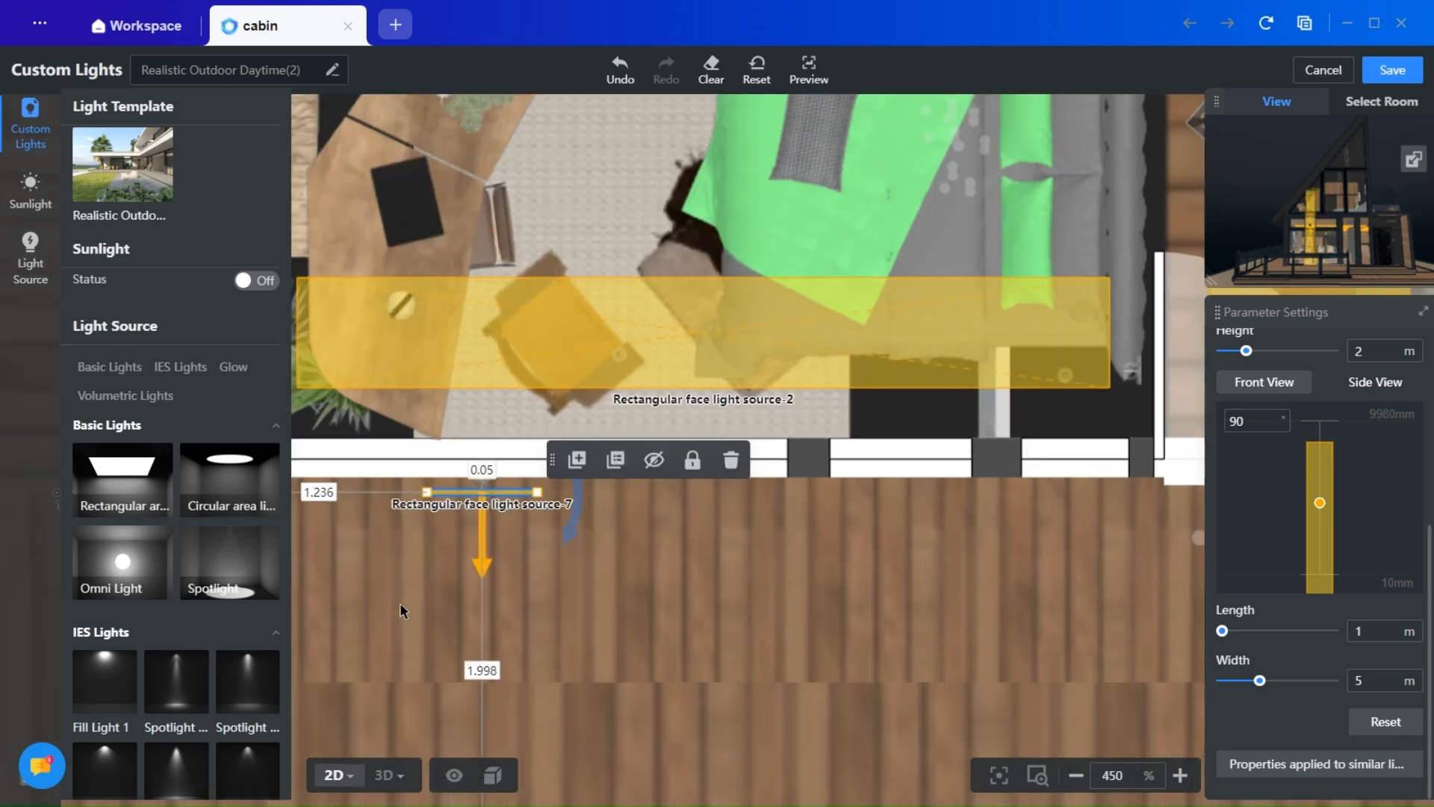
{"action": "left_click_drag", "start_coordinate": [391, 550], "coordinate": [633, 552]}
{"action": "left_click_drag", "start_coordinate": [668, 493], "coordinate": [473, 493]}
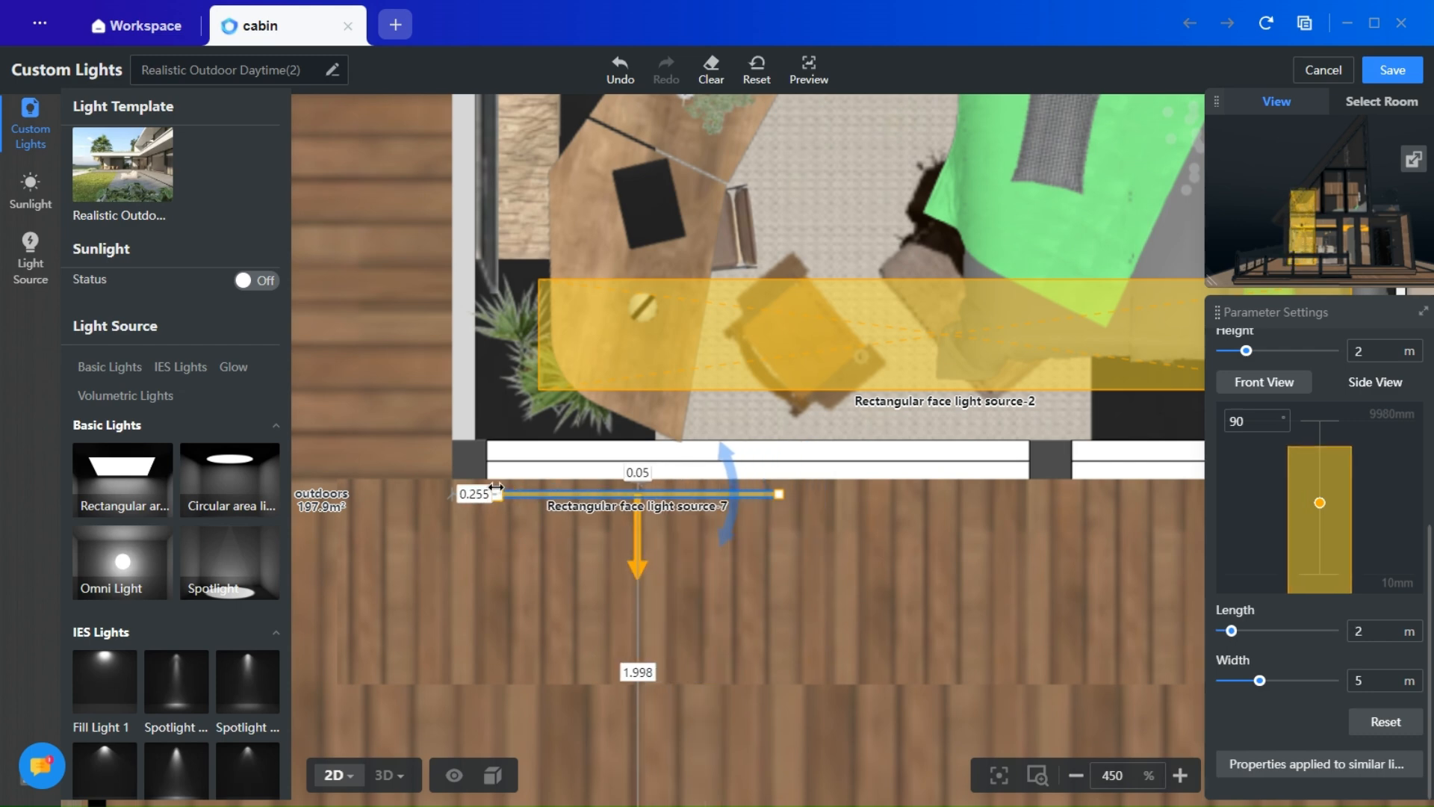
- Stretch the vertical front façade light to 3 m long so it spans the wide window
{"action": "left_click_drag", "start_coordinate": [778, 493], "coordinate": [1024, 498]}
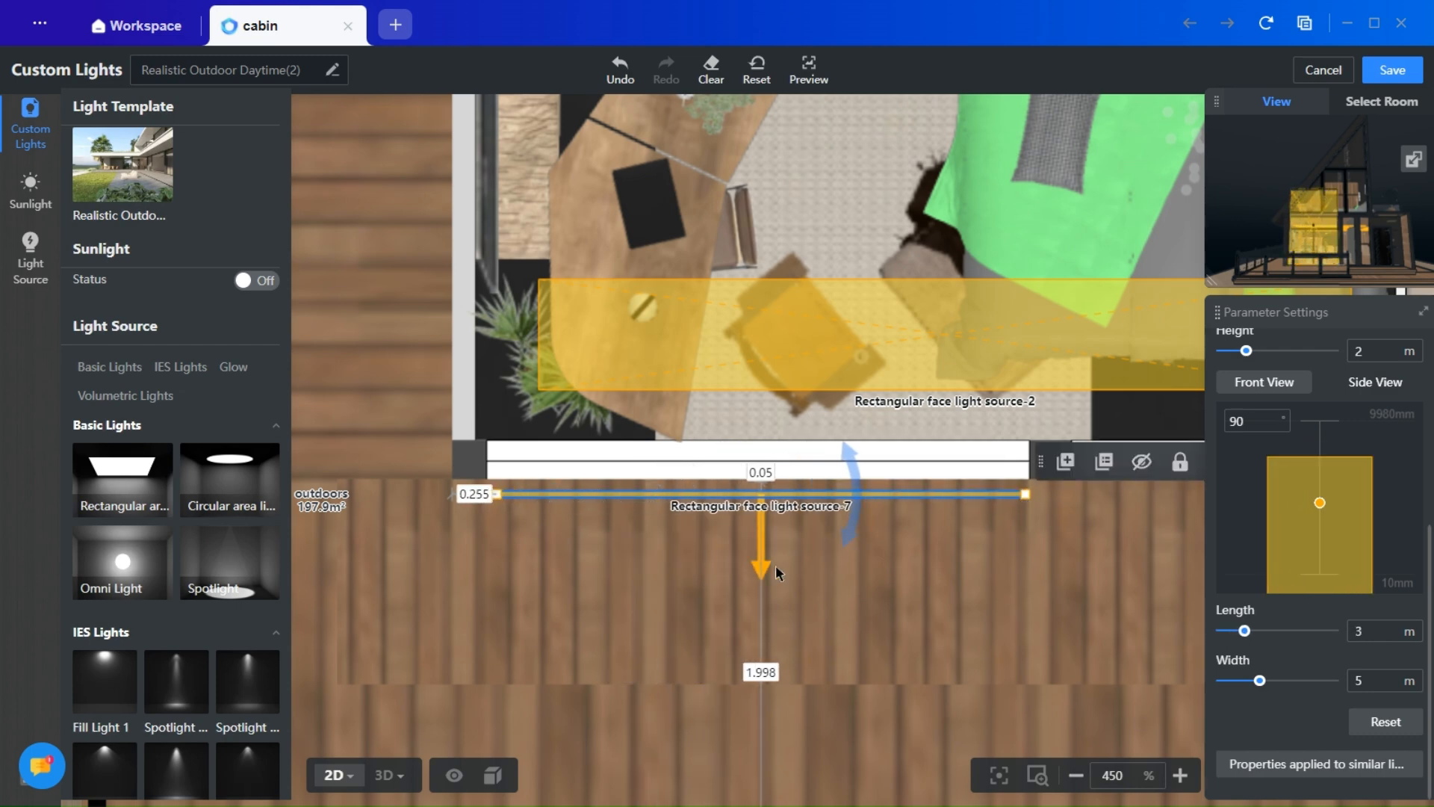
{"action": "scroll", "coordinate": [777, 571], "scroll_direction": "down", "scroll_amount": 3}
{"action": "left_click_drag", "start_coordinate": [864, 628], "coordinate": [769, 506]}
{"action": "left_click_drag", "start_coordinate": [1210, 282], "coordinate": [868, 549]}
{"action": "left_click_drag", "start_coordinate": [1235, 429], "coordinate": [1239, 470]}
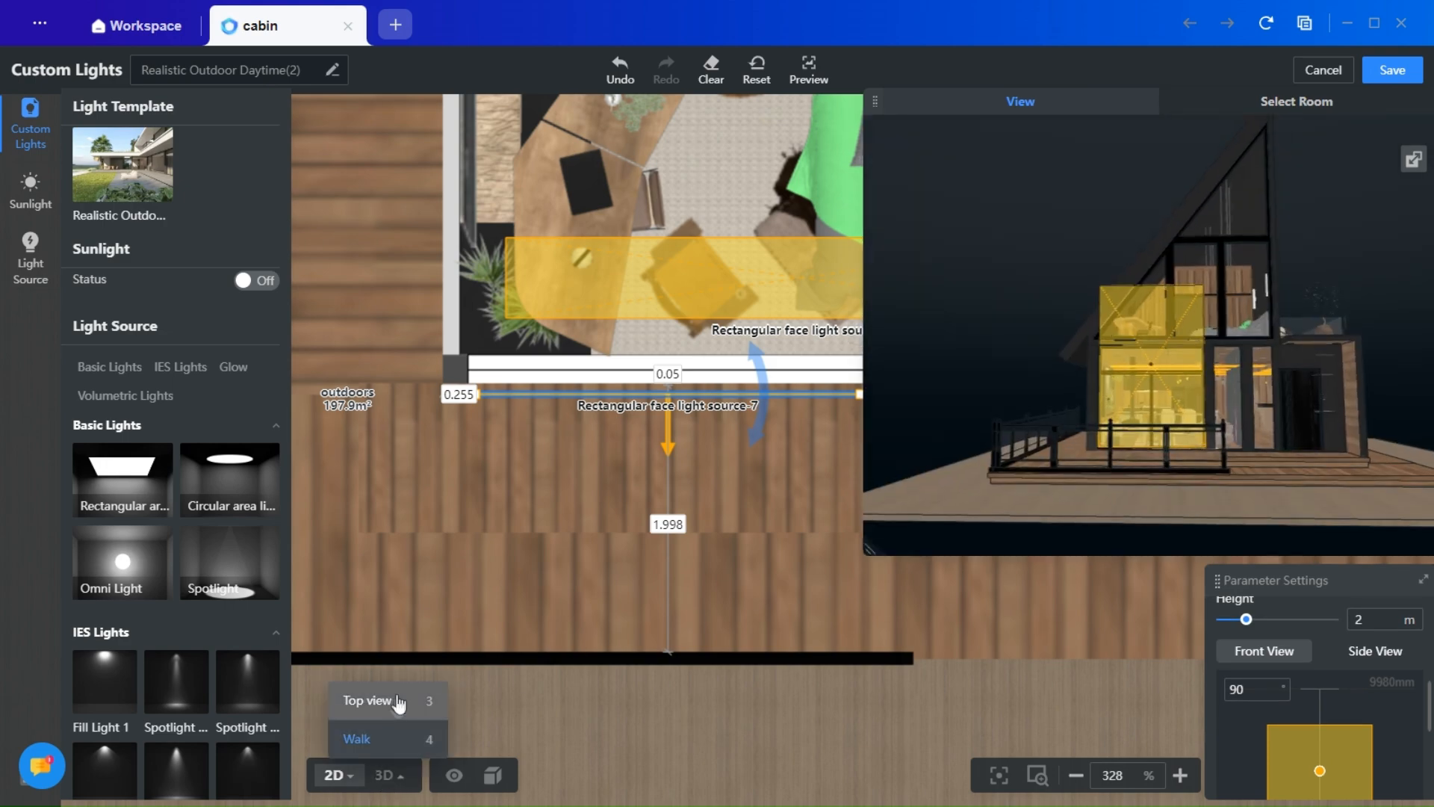
- In 3D, shorten the façade light to 3 m so it covers only the ground-floor window, and set its scattering angle to 13°
{"action": "left_click", "coordinate": [384, 775]}
{"action": "left_click_drag", "start_coordinate": [562, 585], "coordinate": [695, 579]}
{"action": "left_click_drag", "start_coordinate": [869, 550], "coordinate": [1148, 301]}
{"action": "scroll", "coordinate": [678, 576], "scroll_direction": "up", "scroll_amount": 6}
{"action": "scroll", "coordinate": [677, 575], "scroll_direction": "down", "scroll_amount": 1}
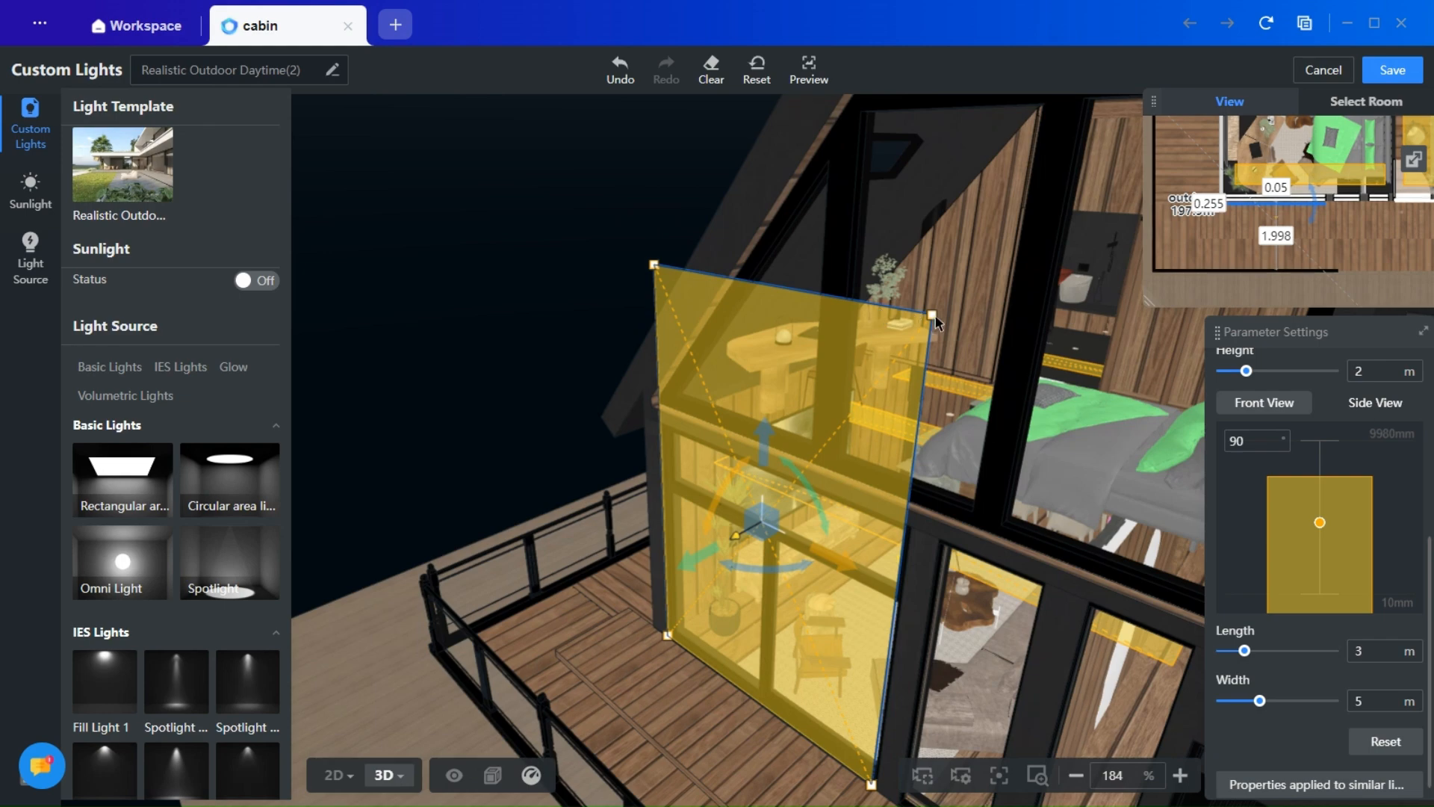
{"action": "left_click_drag", "start_coordinate": [932, 323], "coordinate": [893, 541]}
{"action": "left_click_drag", "start_coordinate": [626, 640], "coordinate": [563, 460]}
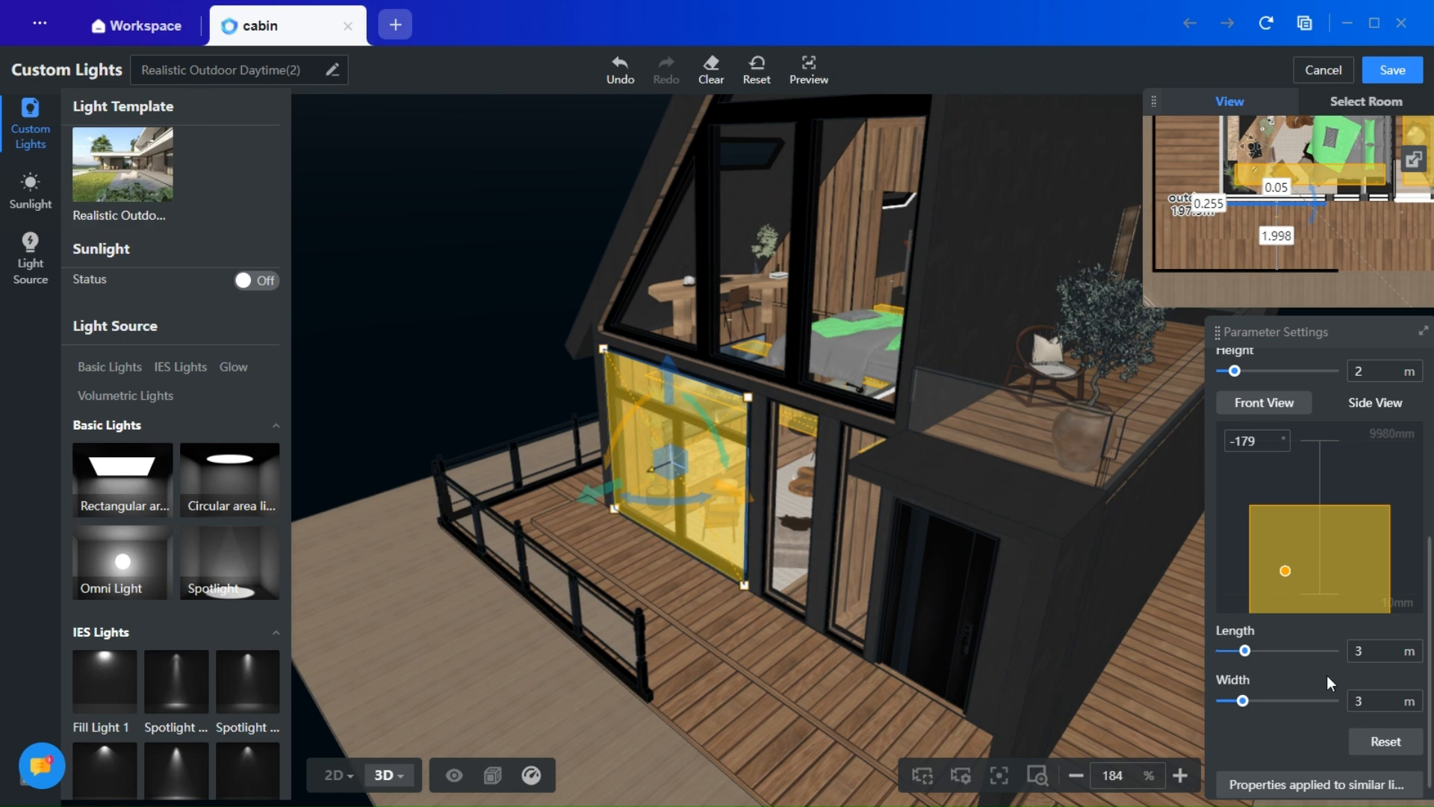
{"action": "scroll", "coordinate": [1326, 675], "scroll_direction": "up", "scroll_amount": 5}
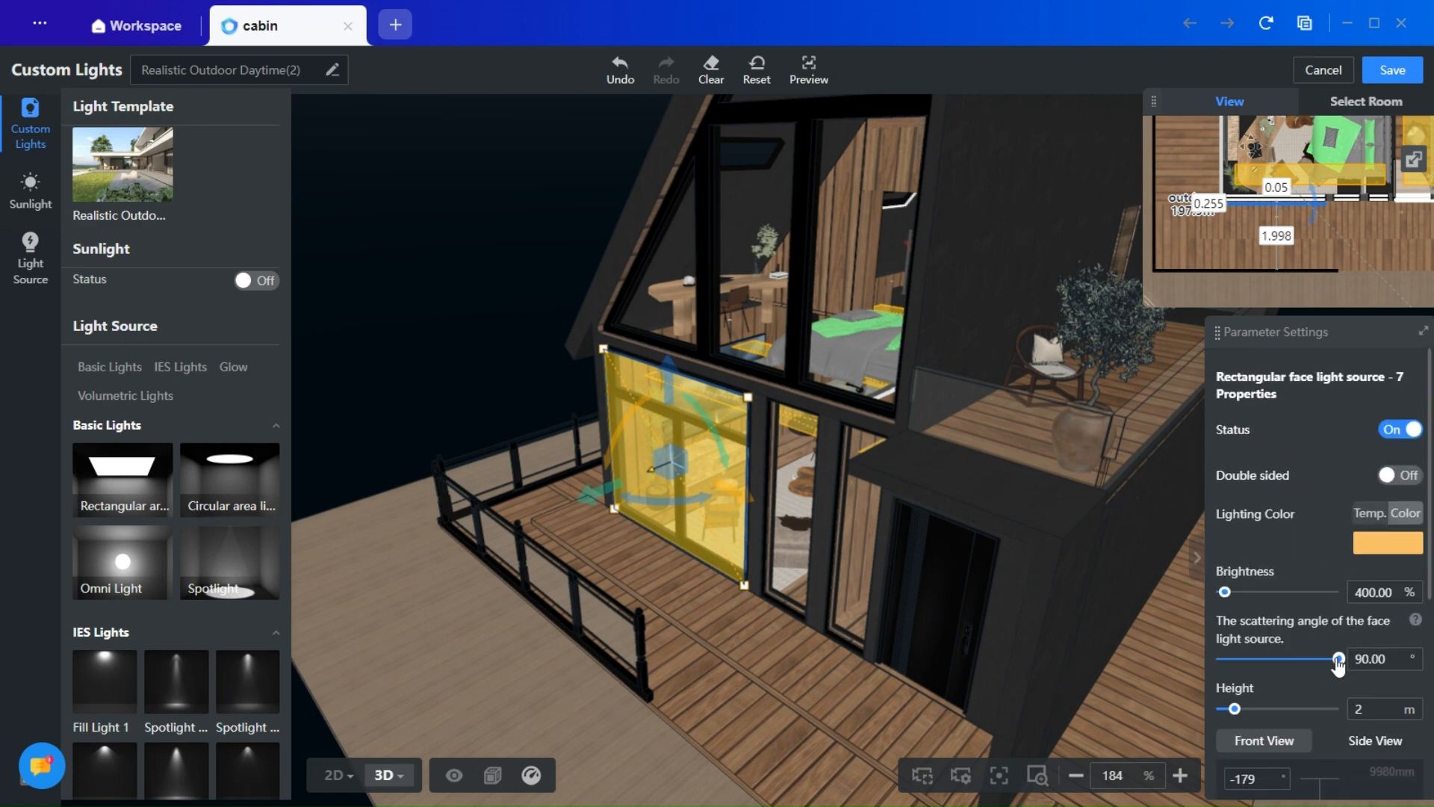
{"action": "left_click_drag", "start_coordinate": [1338, 661], "coordinate": [1238, 674]}
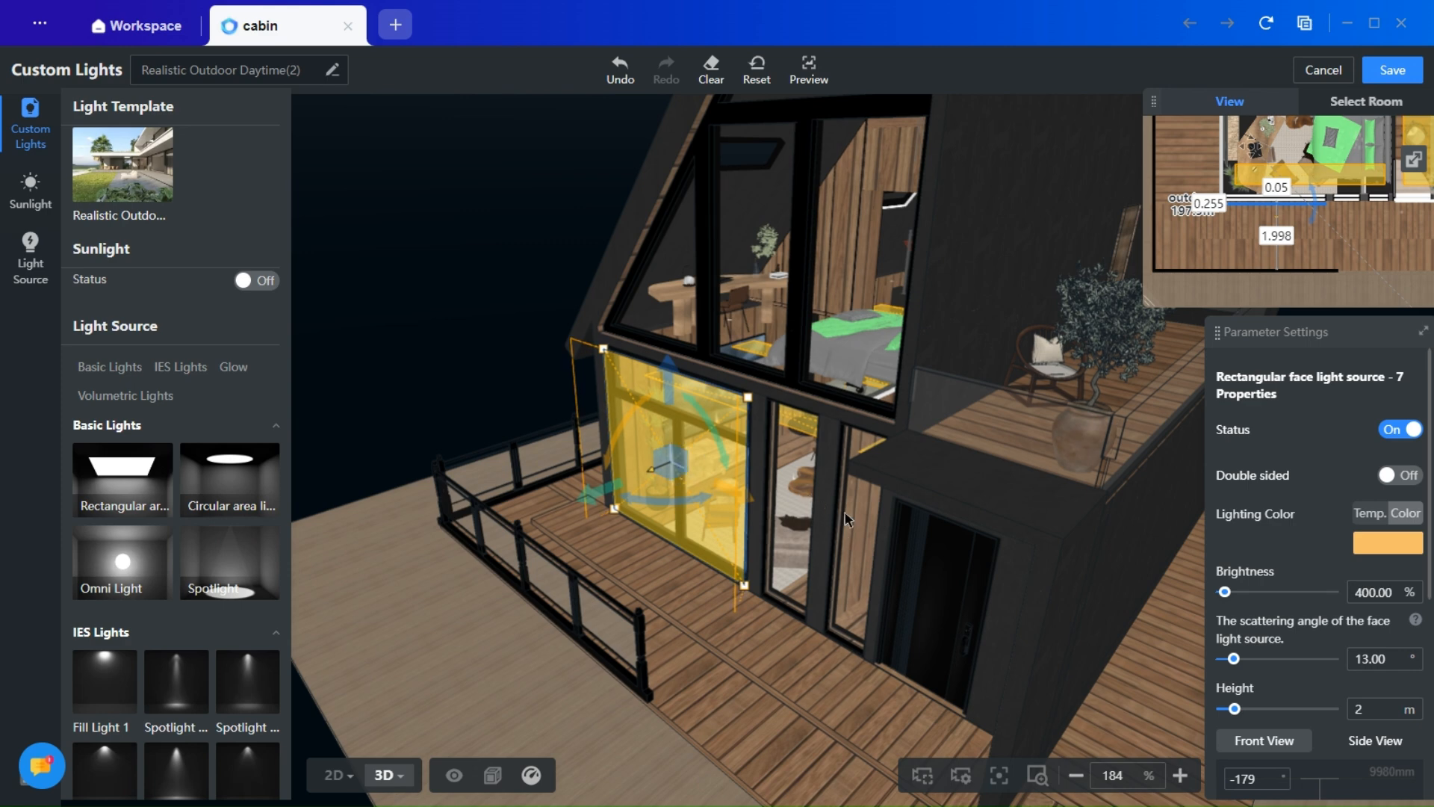
- Copy the façade light in front of the middle ground-floor window and shorten the copy to that window's width
{"action": "left_click", "coordinate": [334, 775]}
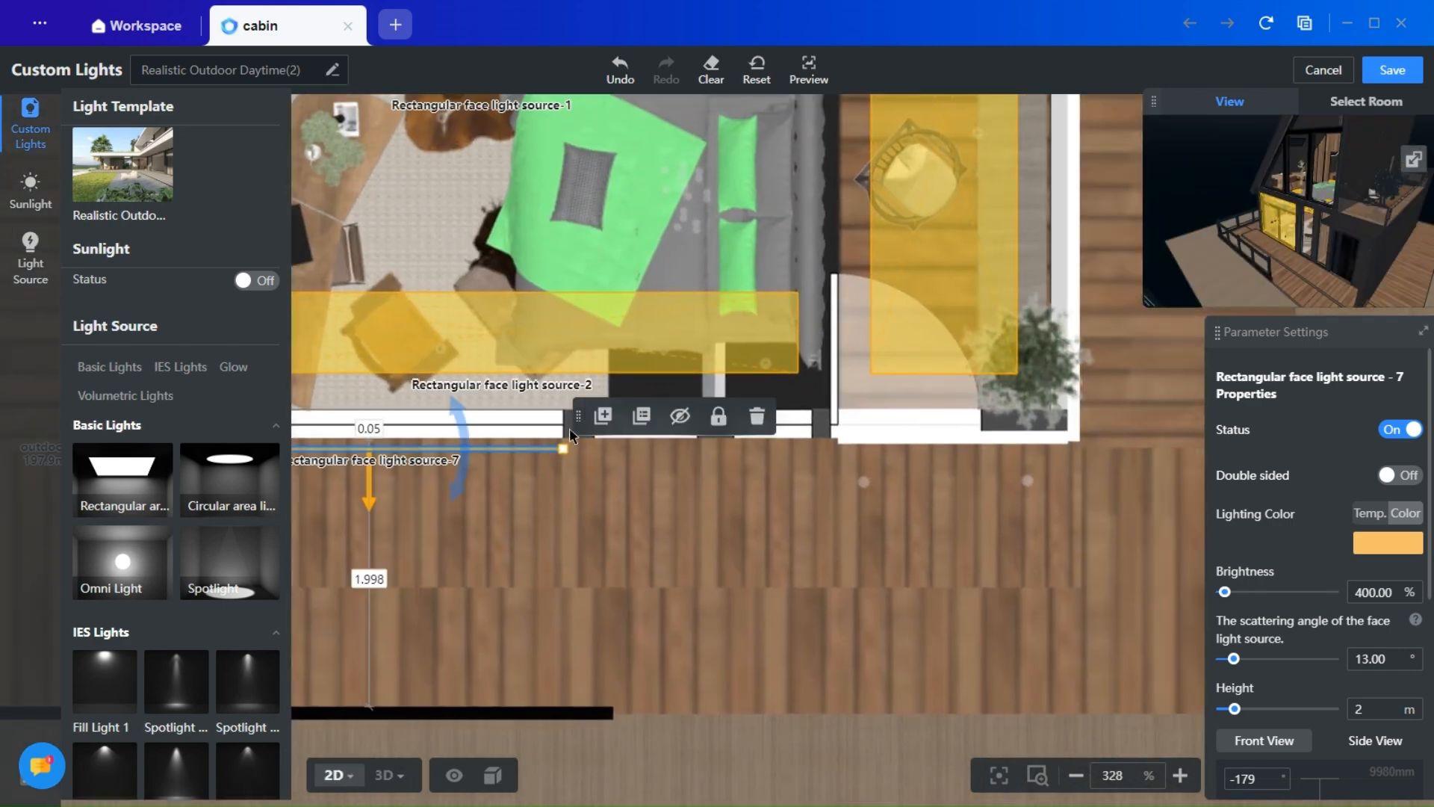
{"action": "left_click", "coordinate": [590, 455]}
{"action": "left_click", "coordinate": [978, 454]}
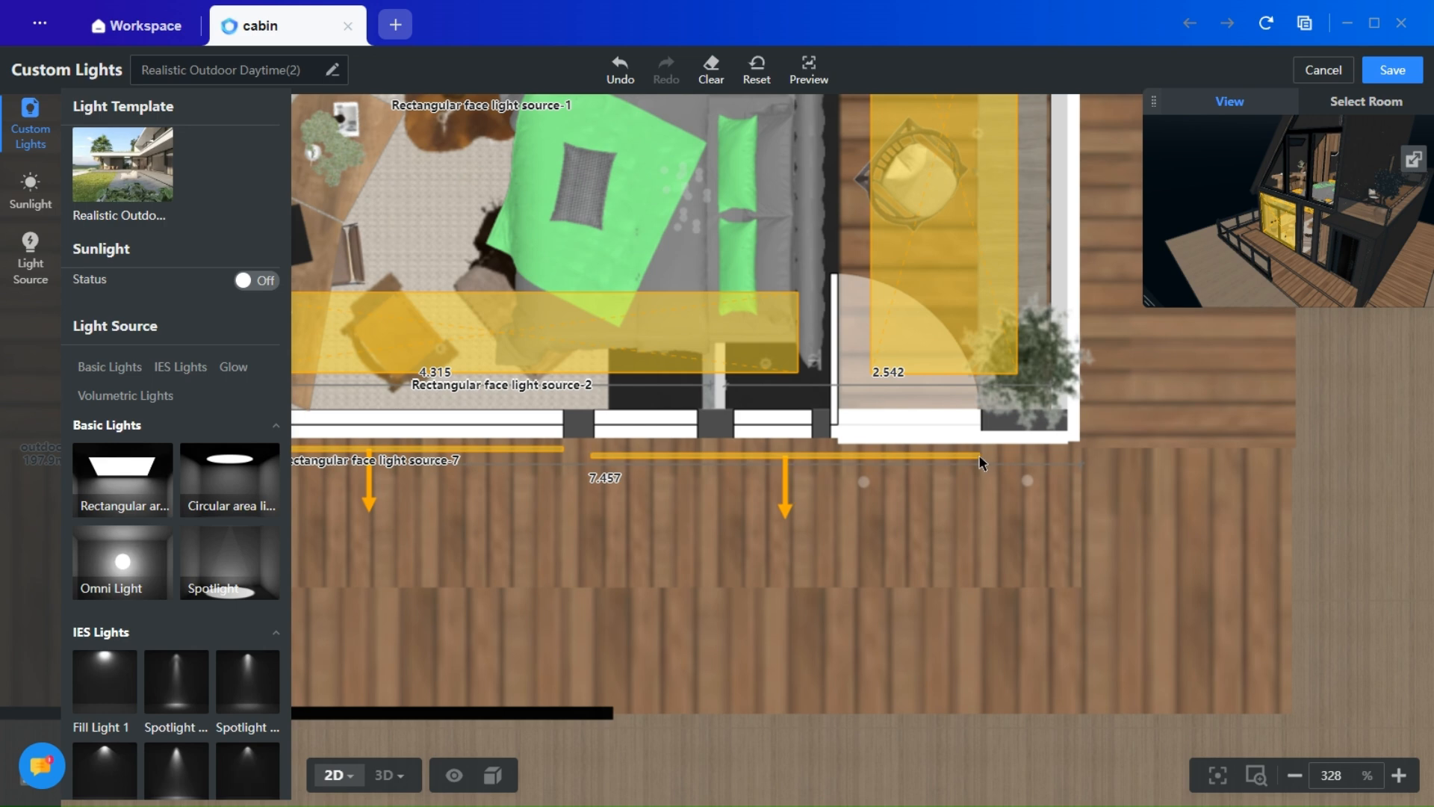
{"action": "left_click_drag", "start_coordinate": [979, 455], "coordinate": [697, 456]}
{"action": "scroll", "coordinate": [615, 499], "scroll_direction": "up", "scroll_amount": 5}
{"action": "left_click_drag", "start_coordinate": [617, 406], "coordinate": [630, 382]}
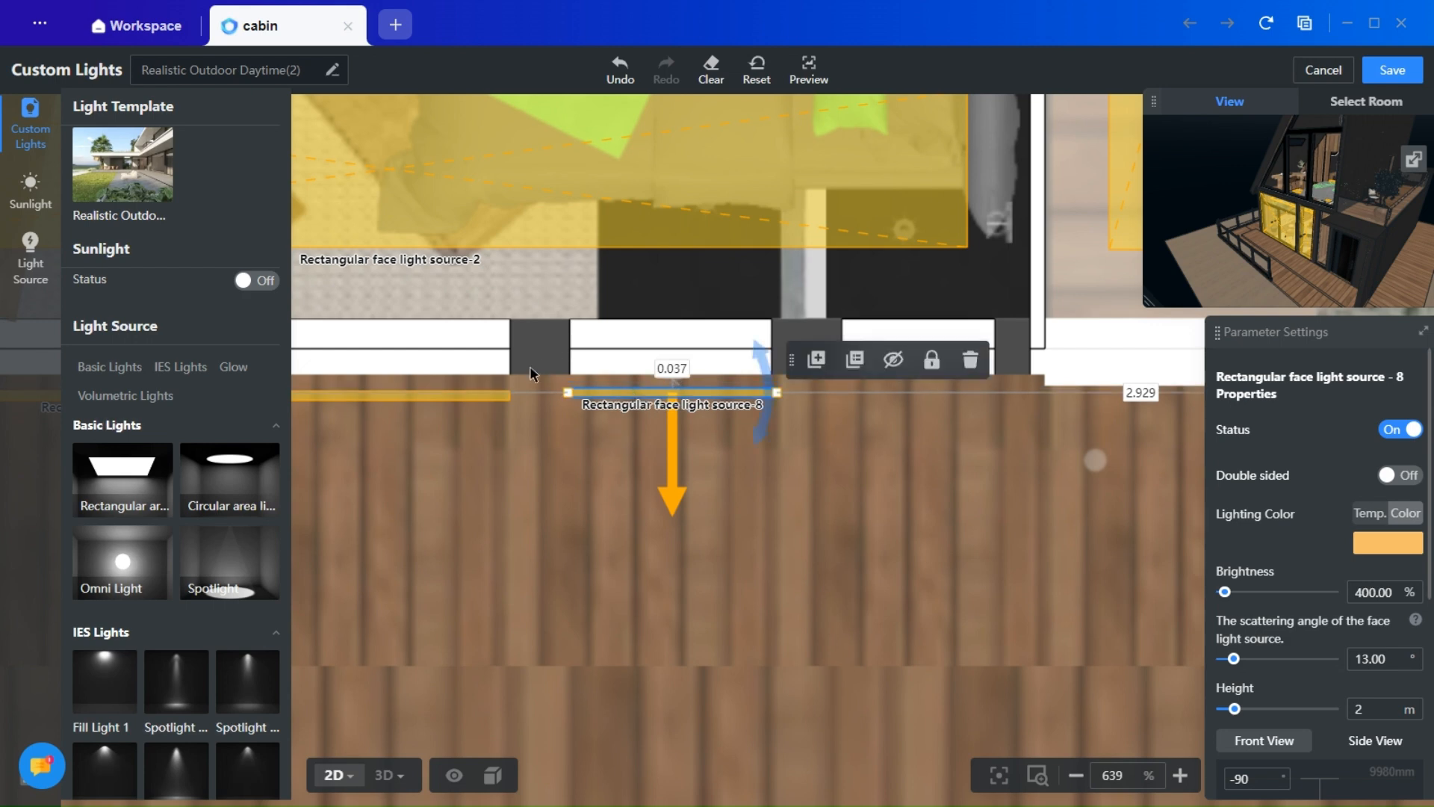
{"action": "scroll", "coordinate": [816, 423], "scroll_direction": "up", "scroll_amount": 1}
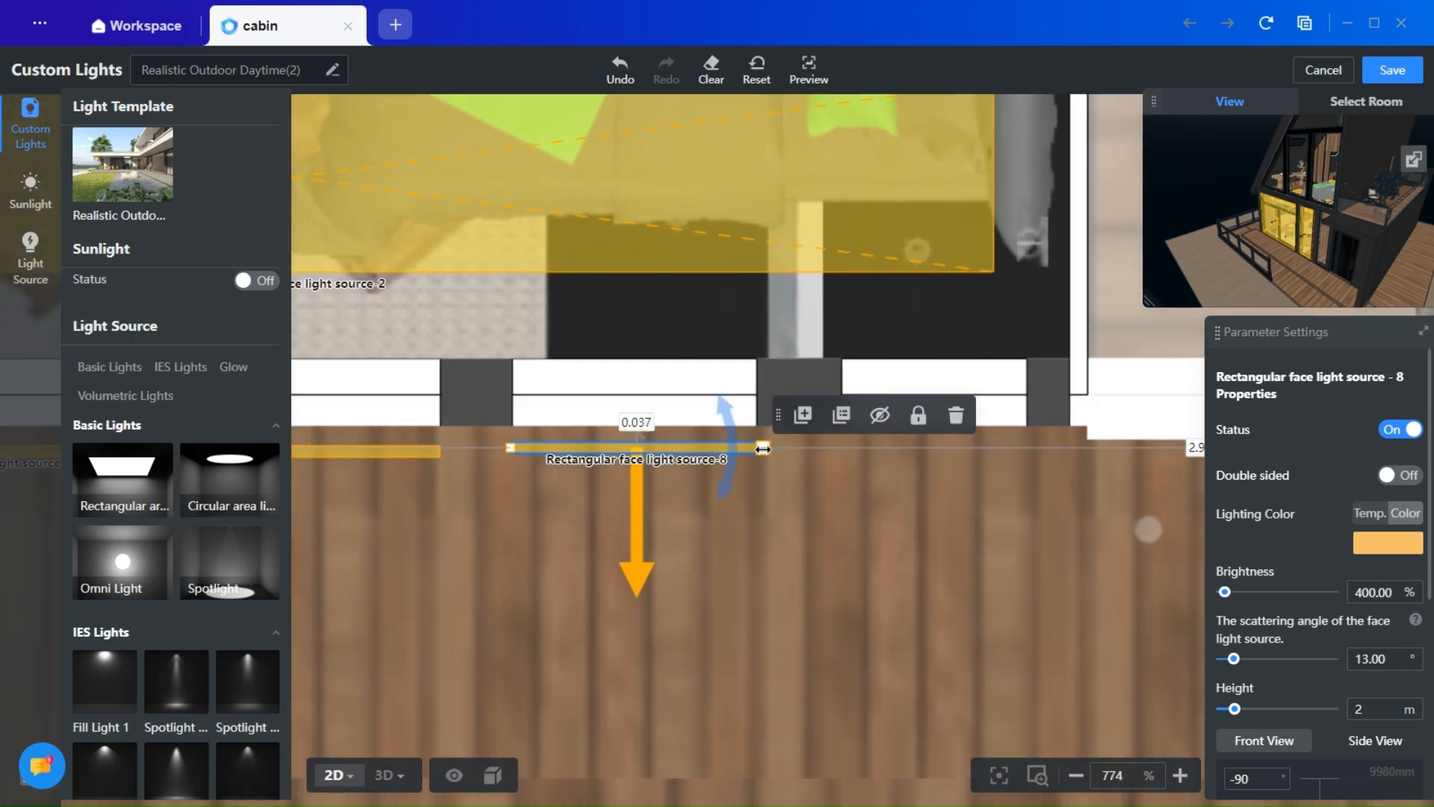
- Copy the middle window's light to the narrow window beside the entrance door, trim both ends to fit, and check it in 3D
{"action": "left_click", "coordinate": [795, 416]}
{"action": "left_click", "coordinate": [1061, 444]}
{"action": "left_click", "coordinate": [1060, 445]}
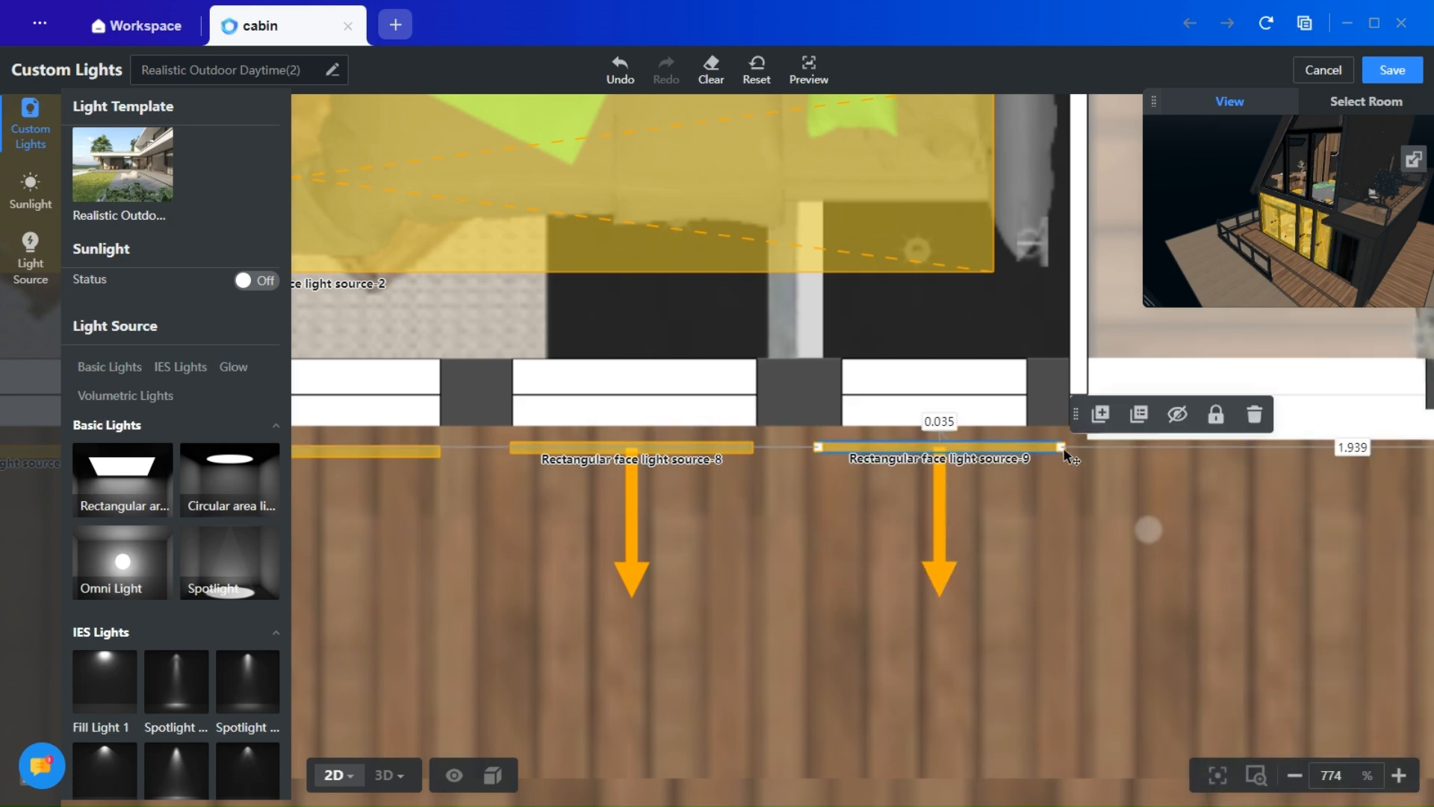
{"action": "left_click_drag", "start_coordinate": [1062, 446], "coordinate": [1025, 448]}
{"action": "left_click_drag", "start_coordinate": [820, 447], "coordinate": [842, 447]}
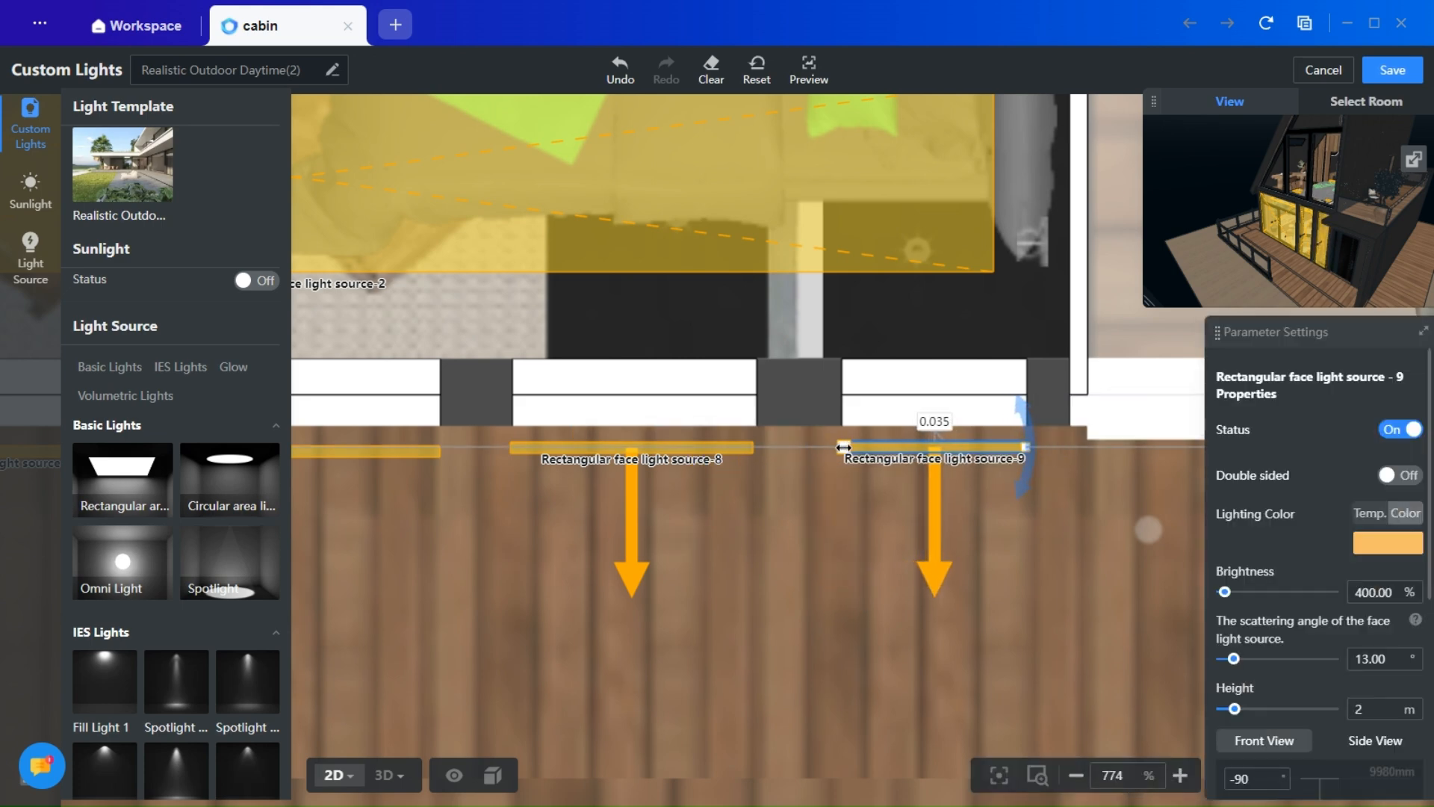
{"action": "scroll", "coordinate": [637, 526], "scroll_direction": "down", "scroll_amount": 5}
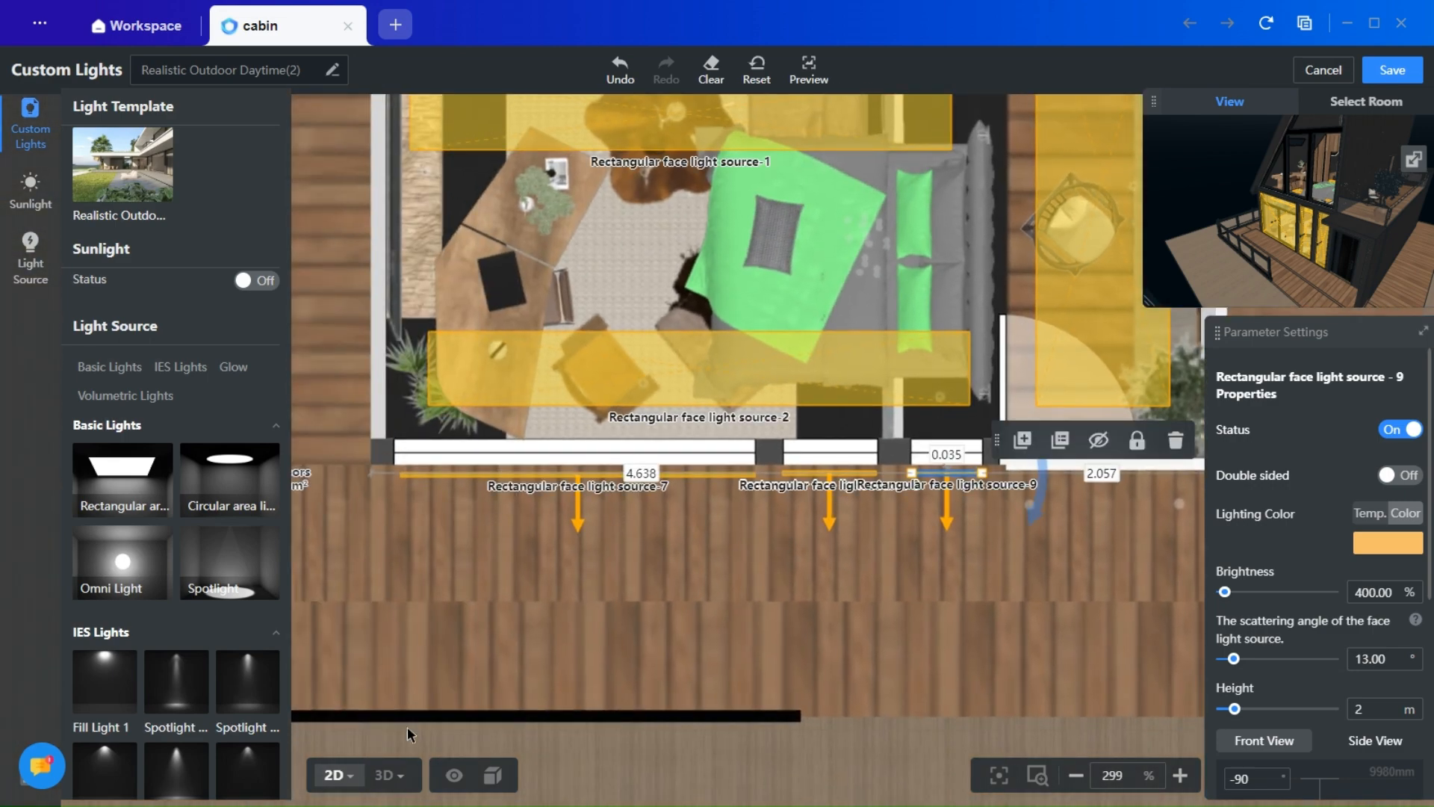
{"action": "left_click", "coordinate": [388, 775]}
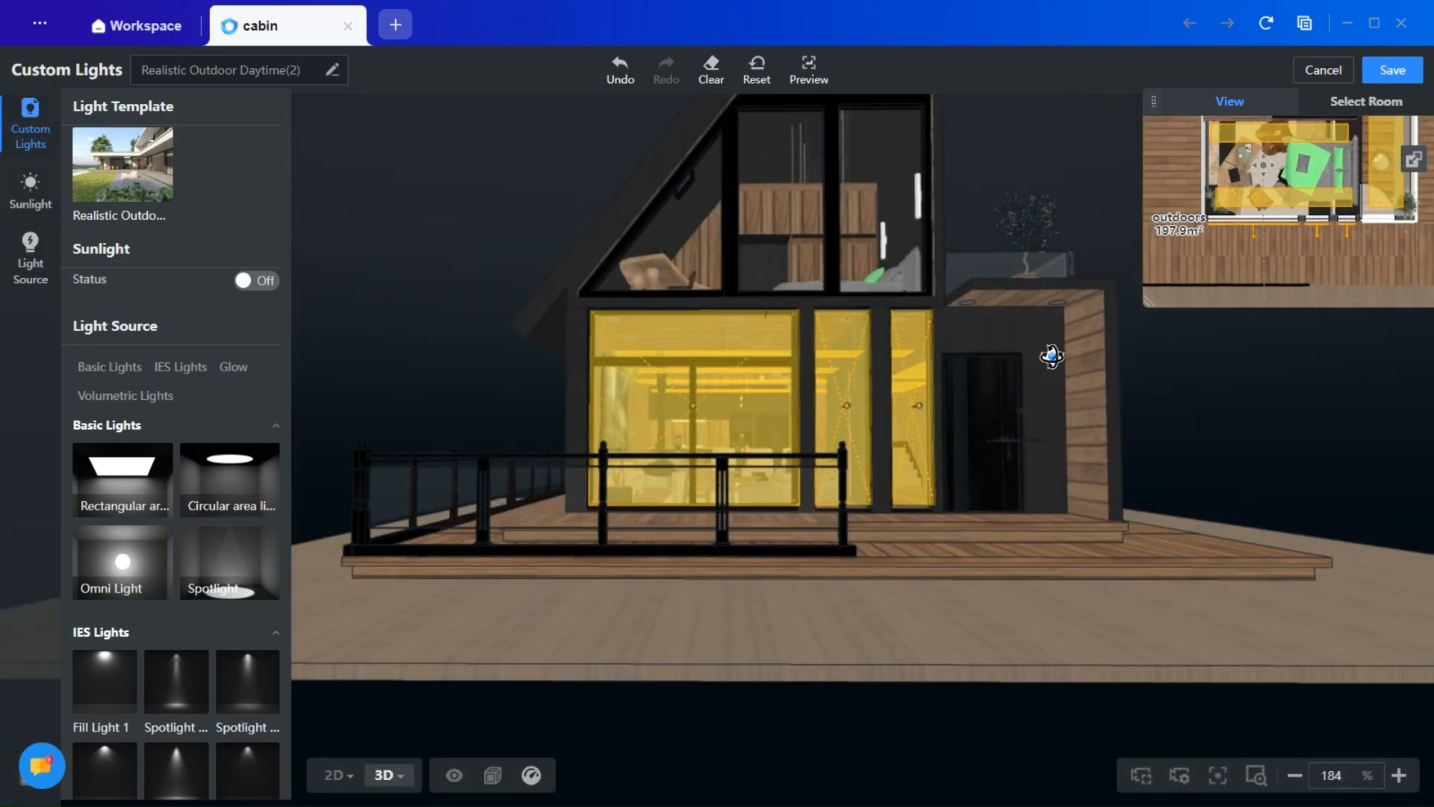
- Show the ceiling plan and place an IES SpotLight 8 on the ceiling lamp at the kitchen's outer corner
{"action": "left_click", "coordinate": [334, 775]}
{"action": "scroll", "coordinate": [871, 676], "scroll_direction": "down", "scroll_amount": 2}
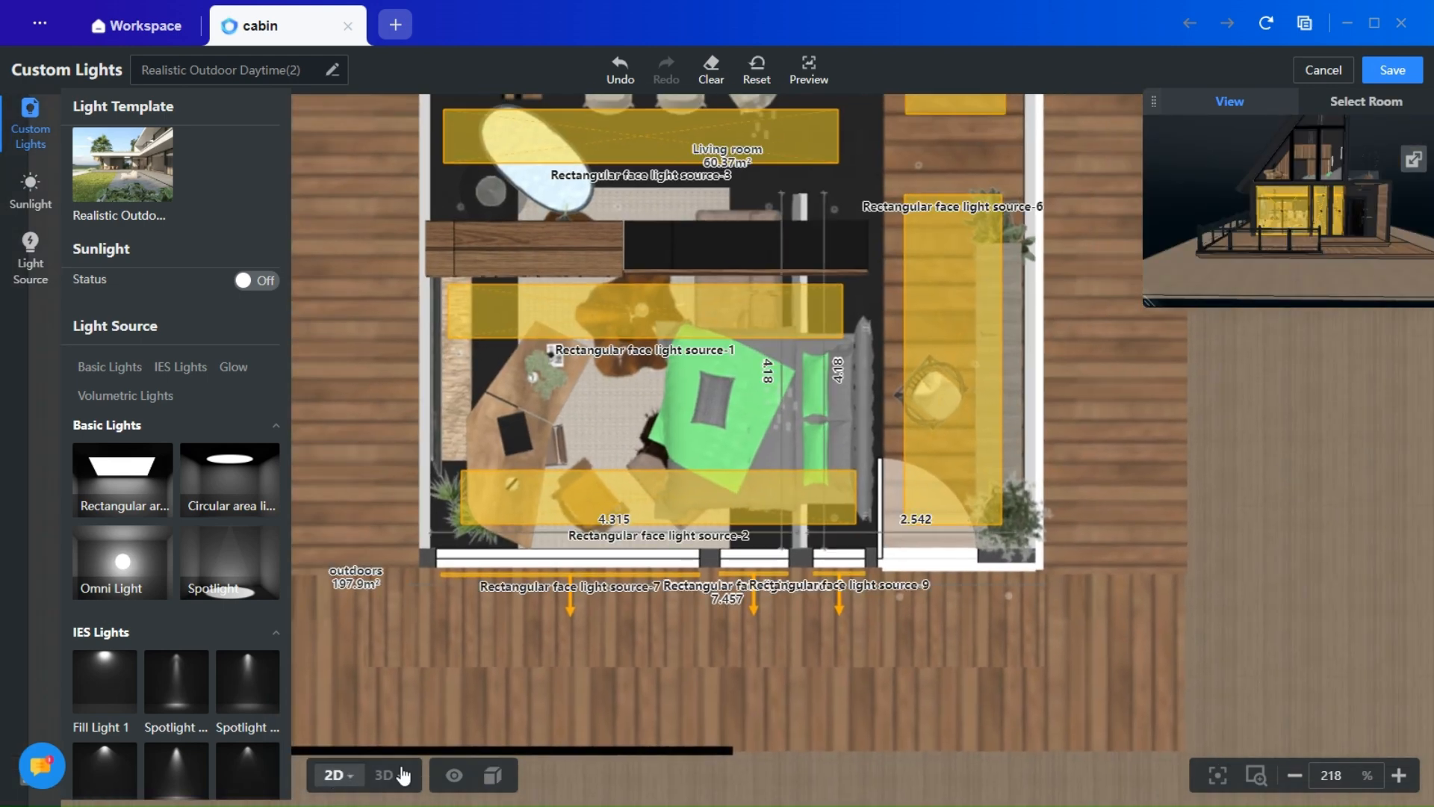
{"action": "left_click", "coordinate": [334, 774]}
{"action": "left_click", "coordinate": [320, 739]}
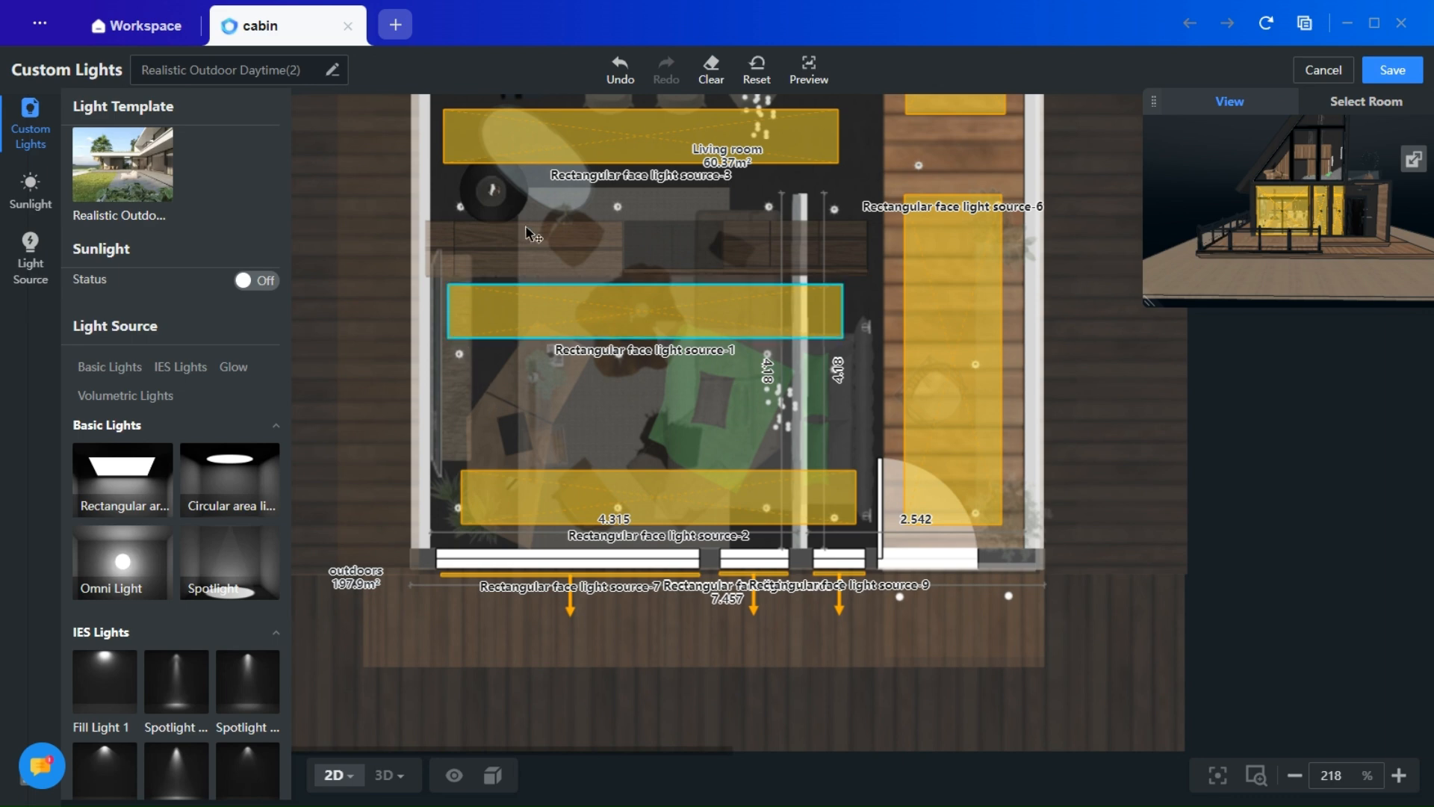
{"action": "left_click_drag", "start_coordinate": [538, 248], "coordinate": [592, 623]}
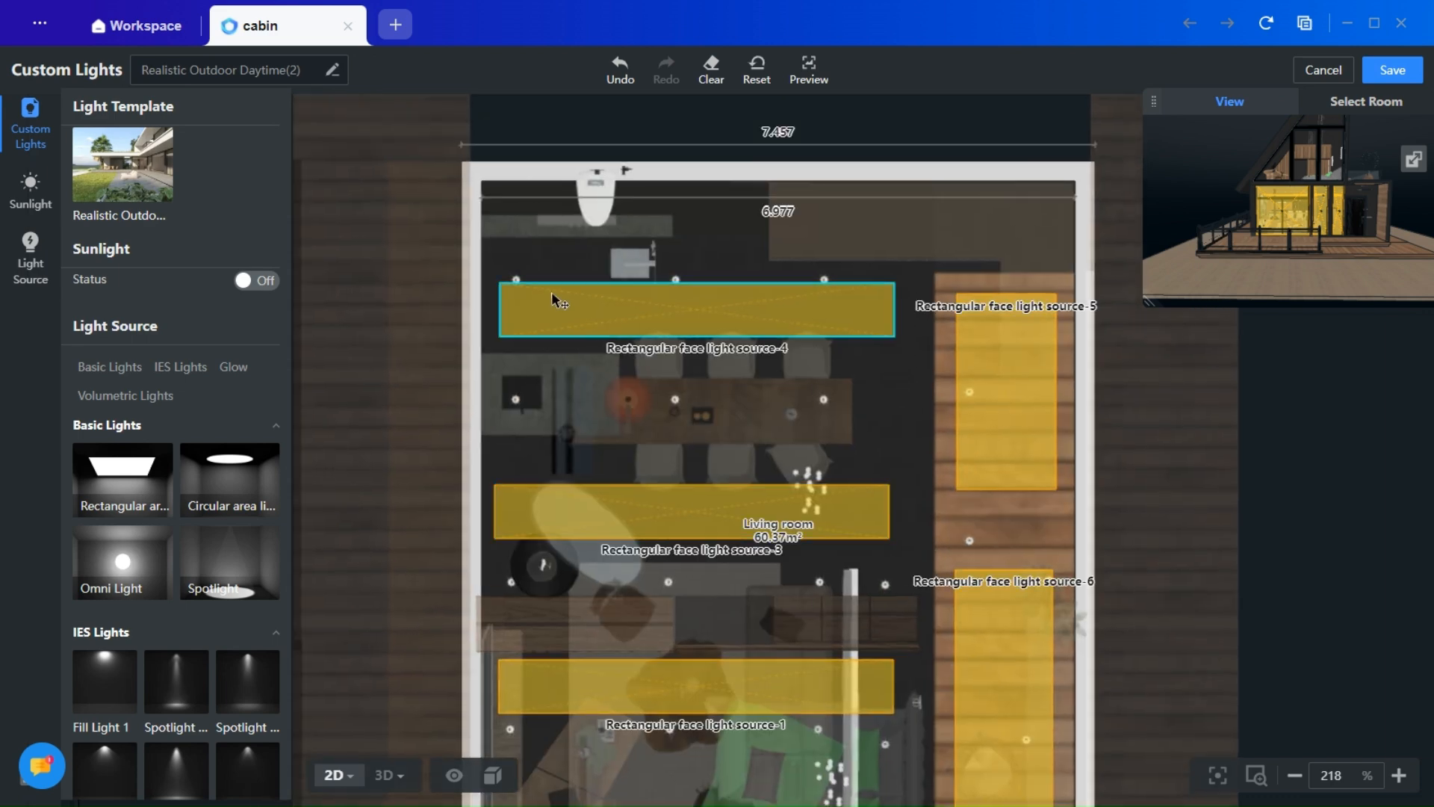
{"action": "left_click", "coordinate": [180, 366]}
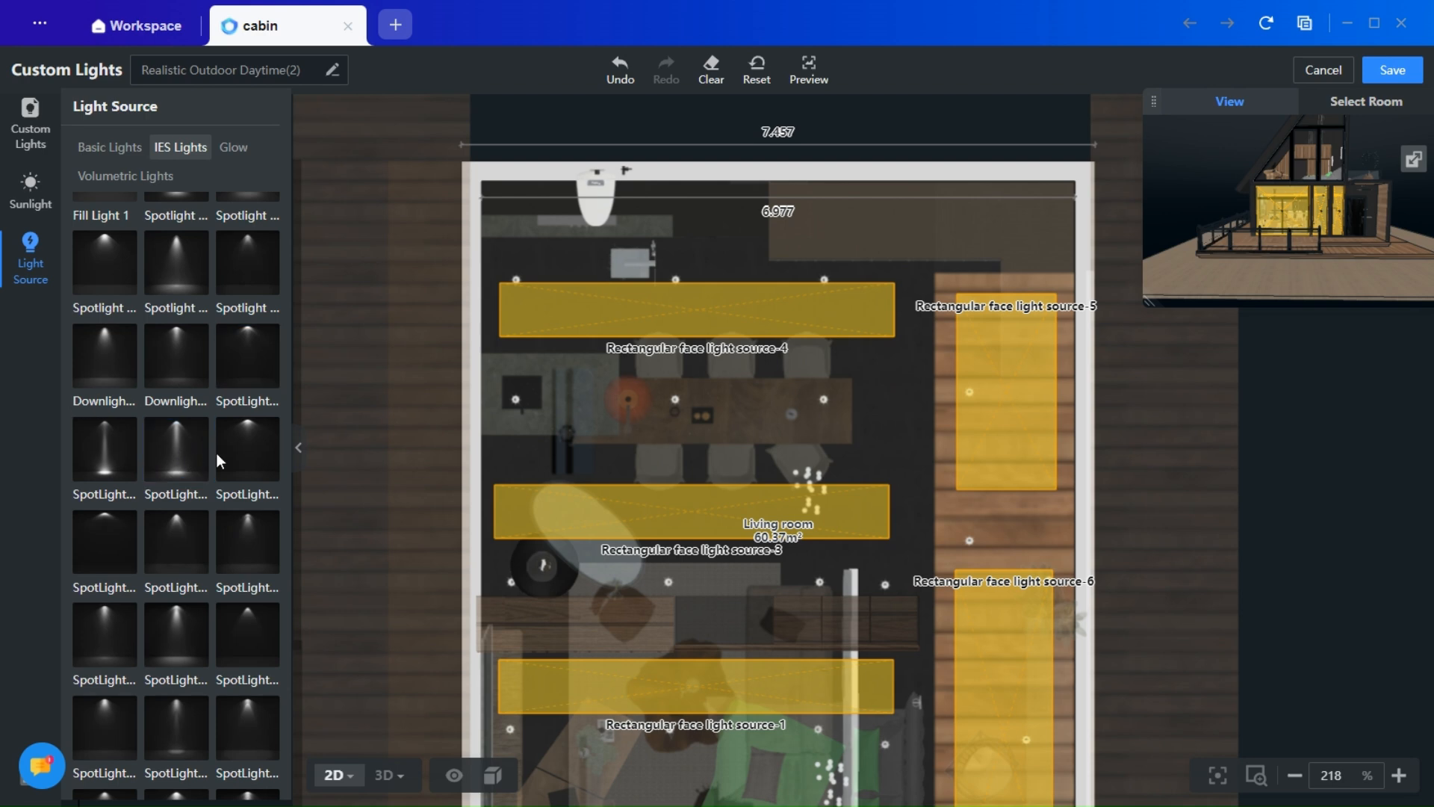
{"action": "mouse_move", "coordinate": [166, 458]}
{"action": "left_mouse_down"}
{"action": "mouse_move", "coordinate": [608, 407]}
{"action": "mouse_move", "coordinate": [545, 272]}
{"action": "mouse_move", "coordinate": [516, 279]}
{"action": "left_mouse_up"}
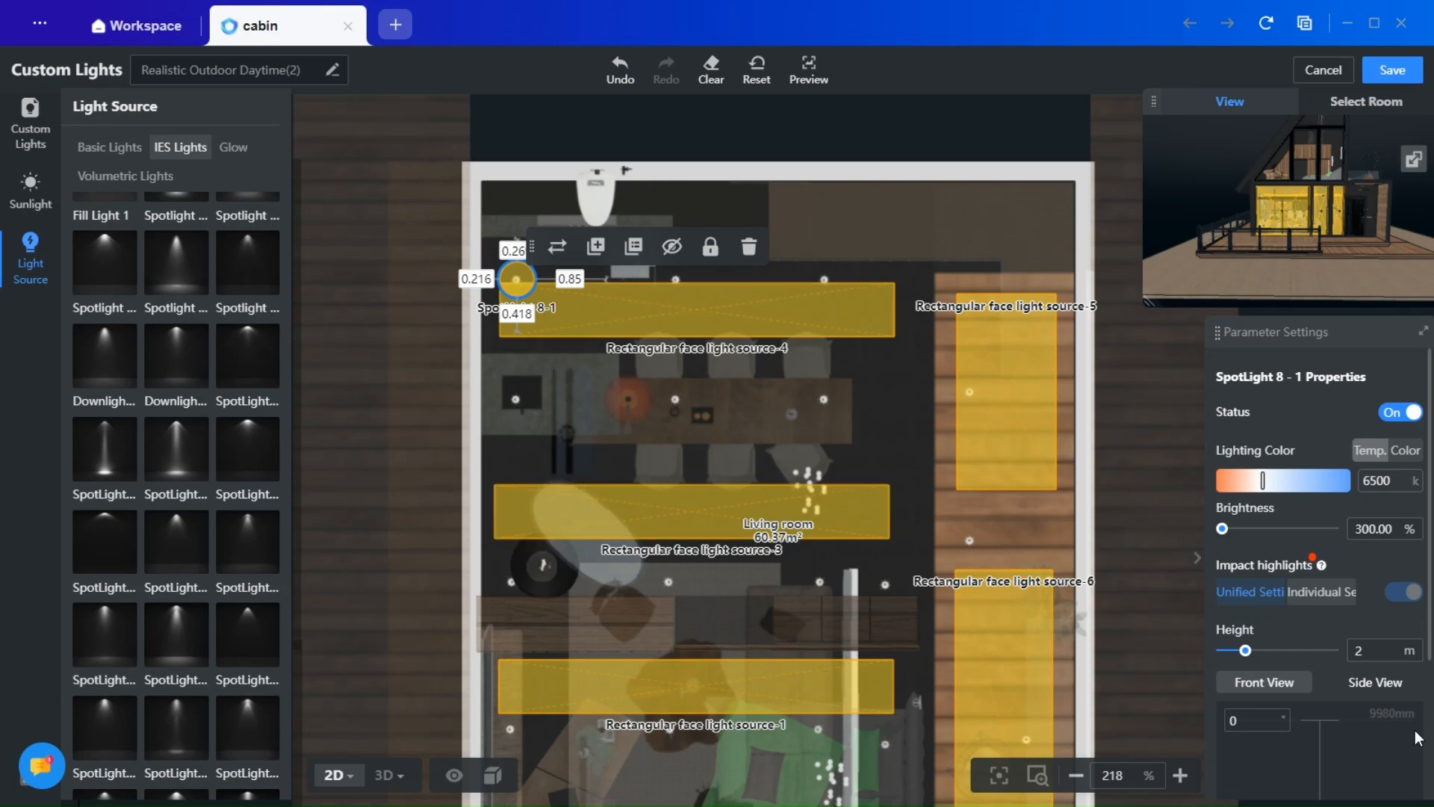
{"action": "scroll", "coordinate": [1354, 730], "scroll_direction": "down", "scroll_amount": 2}
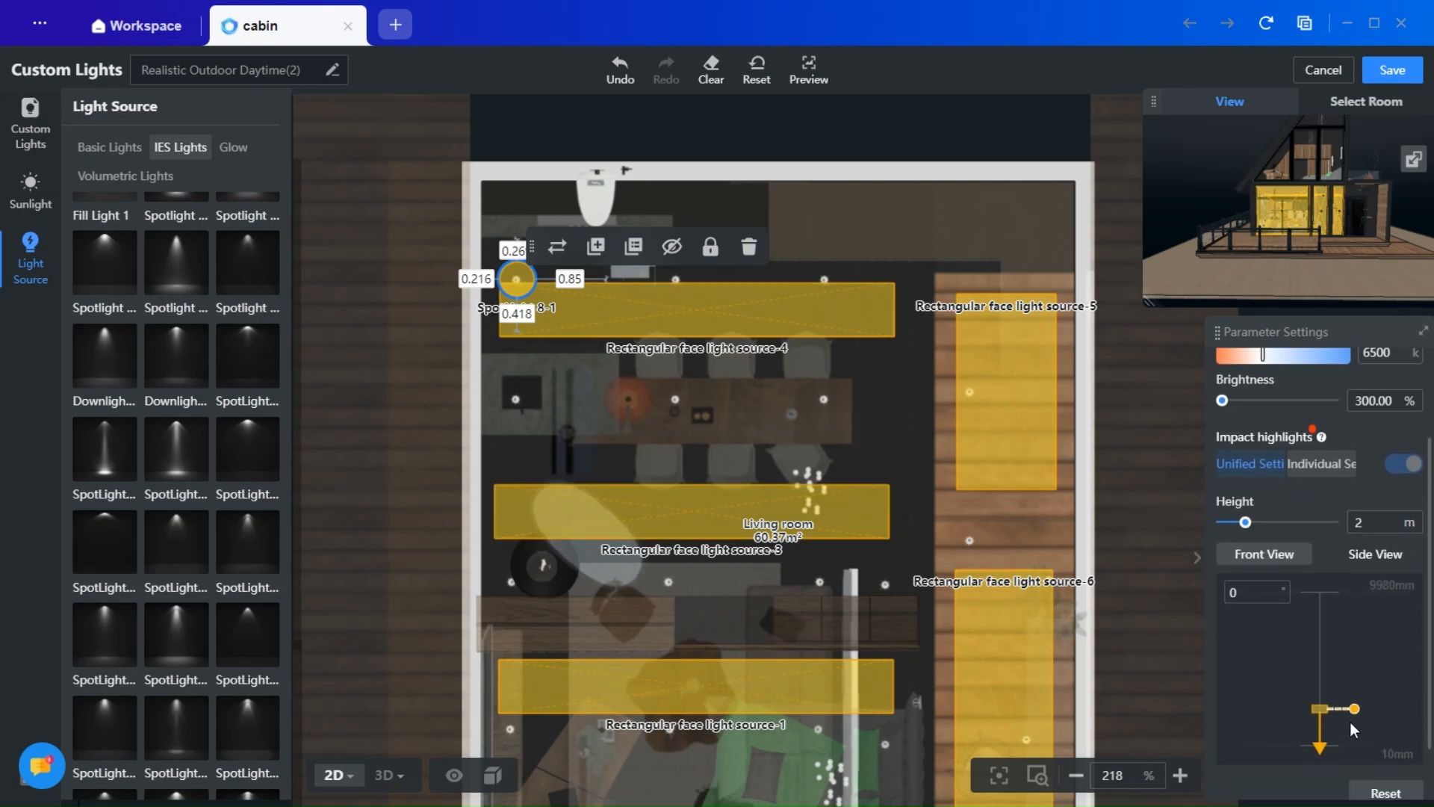
- In 3D, raise the spotlight to 3 m at the ceiling lamp and give it the warm colour #FFCE87
{"action": "left_click", "coordinate": [390, 775]}
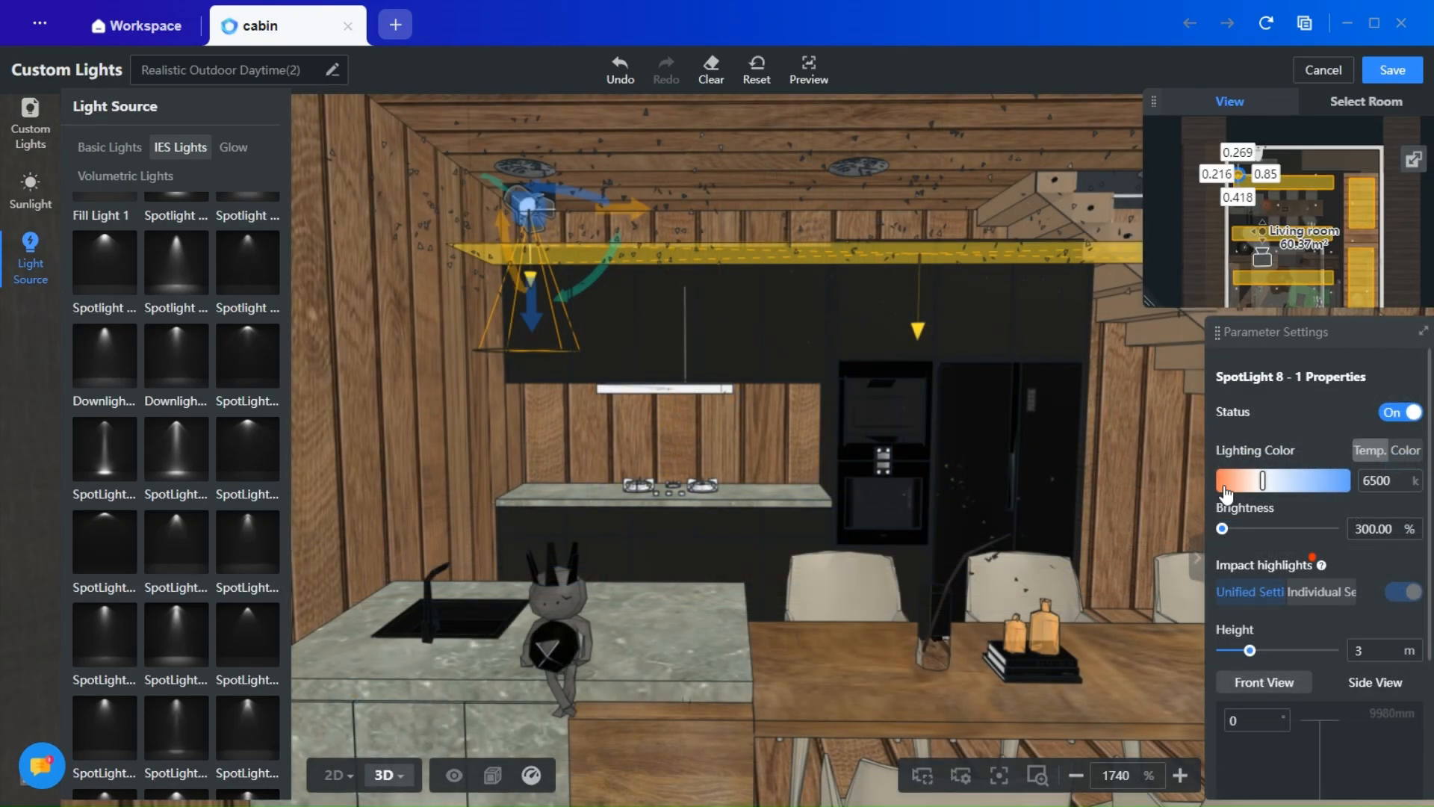
{"action": "left_click", "coordinate": [1222, 482]}
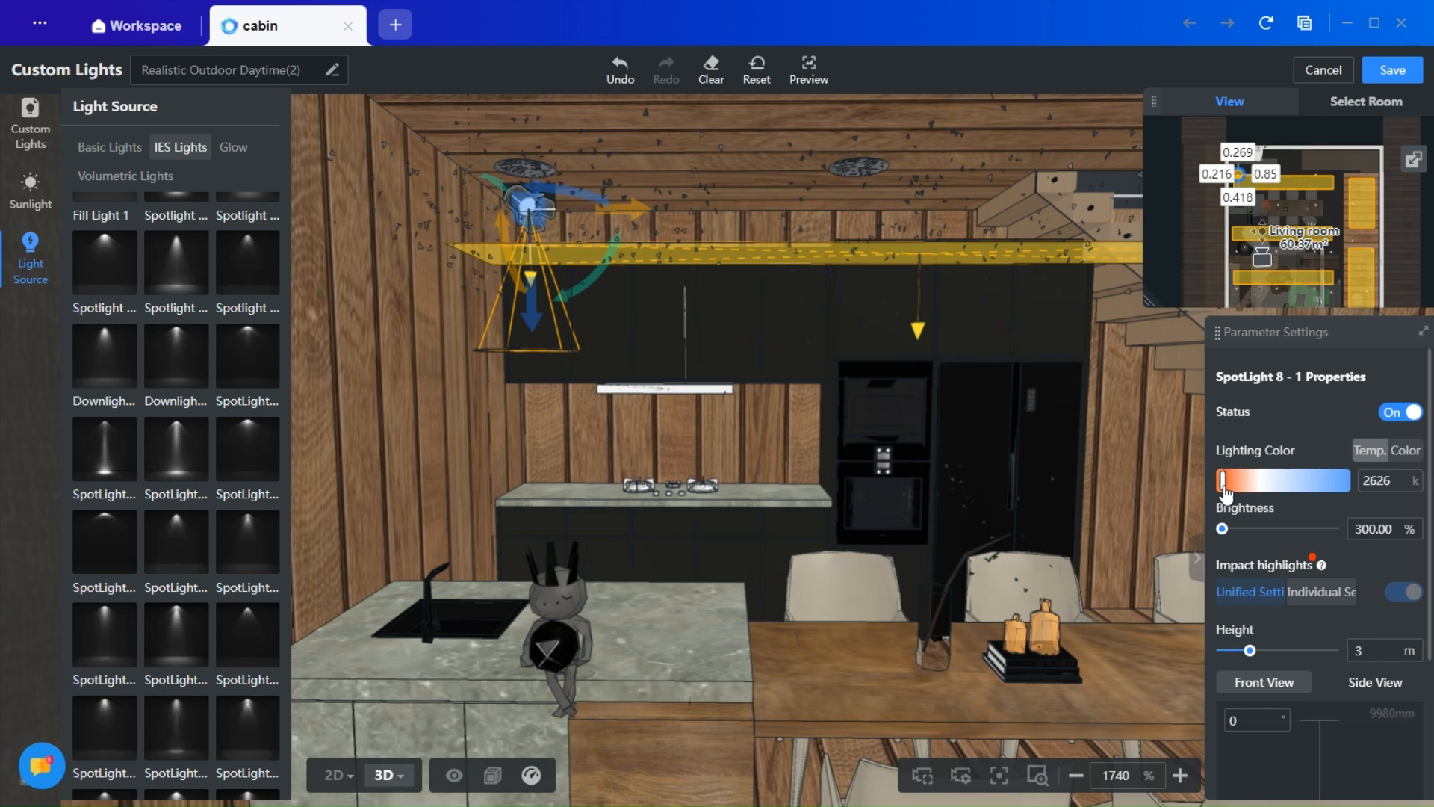
{"action": "left_click", "coordinate": [1406, 450]}
{"action": "left_click", "coordinate": [1389, 481]}
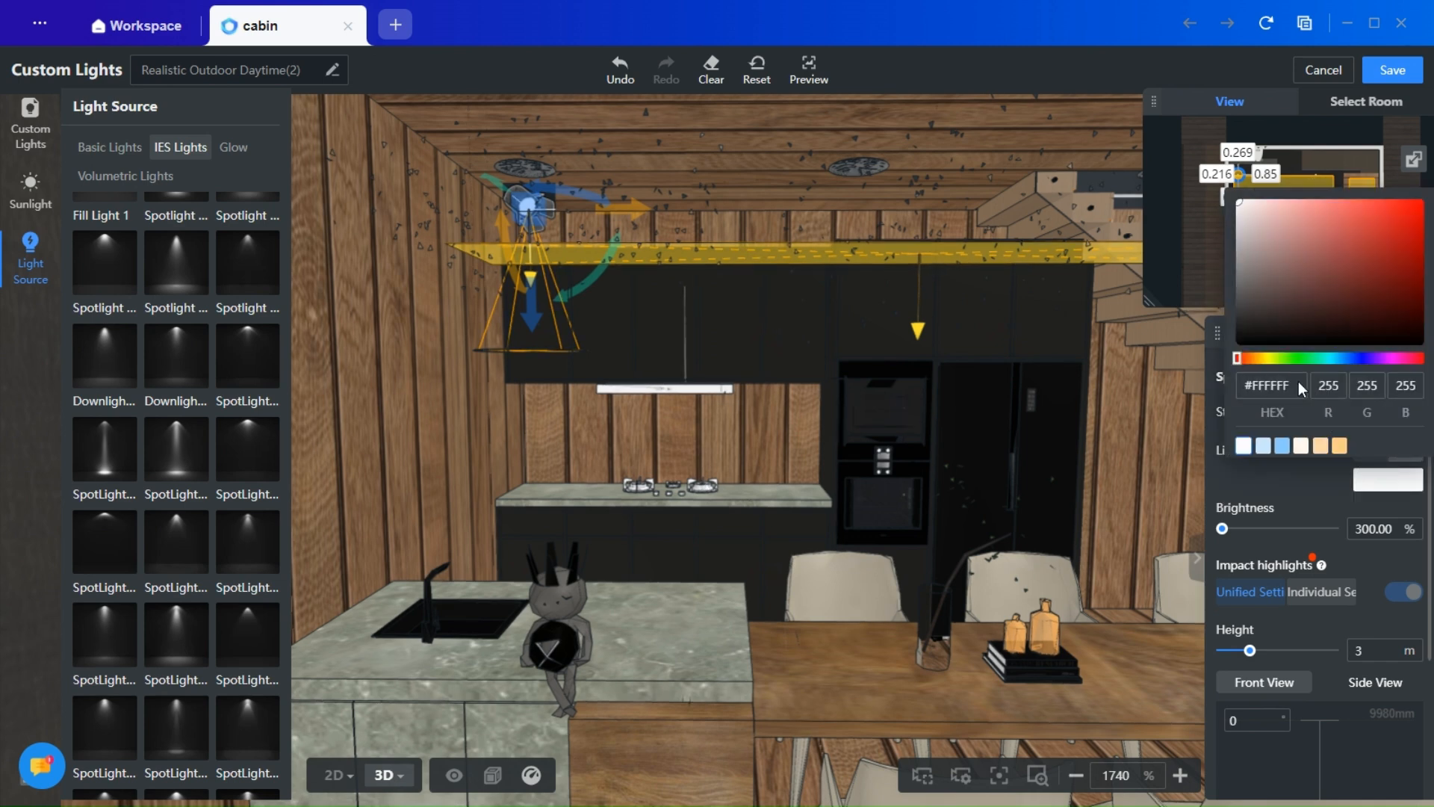
{"action": "left_click", "coordinate": [1338, 446]}
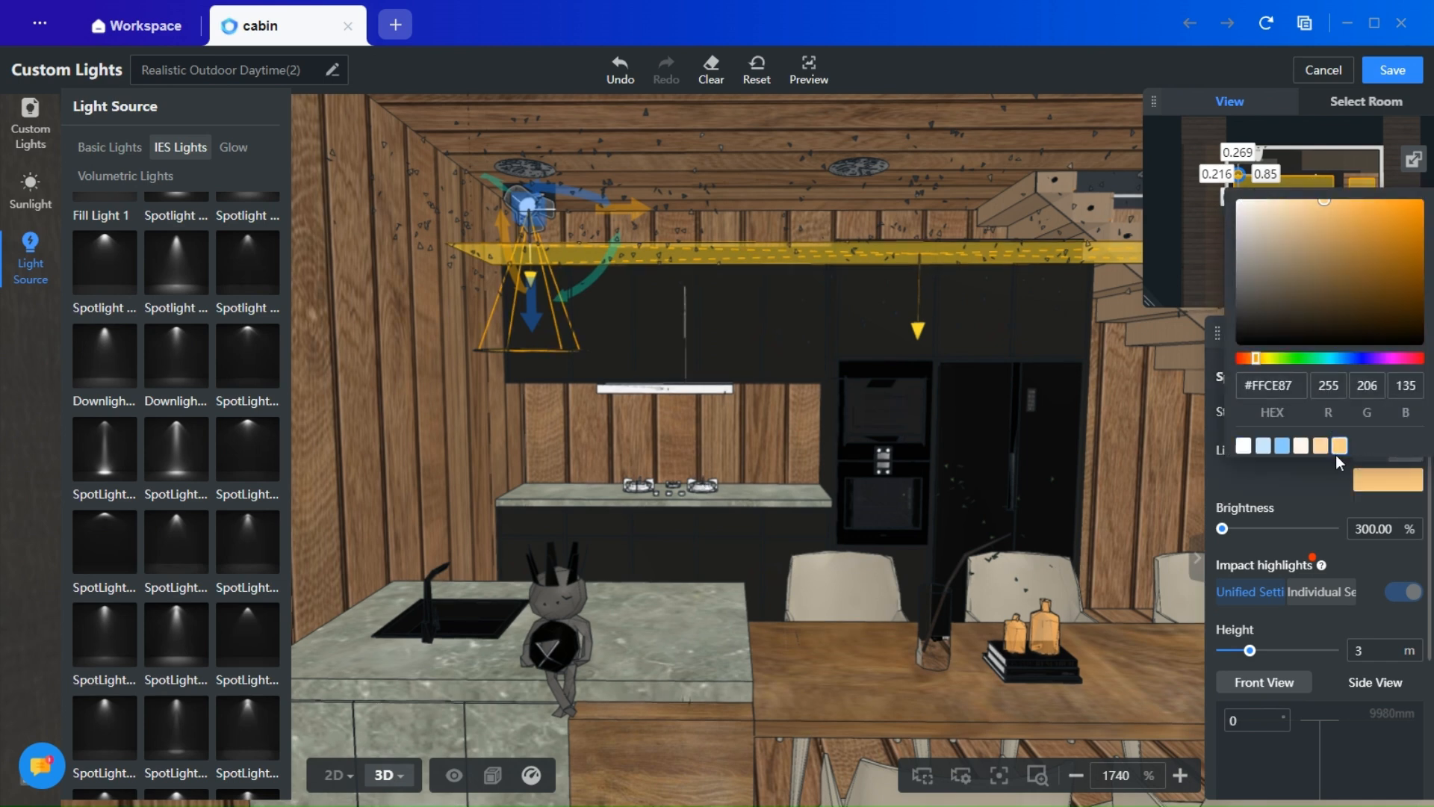
{"action": "left_click", "coordinate": [1304, 492]}
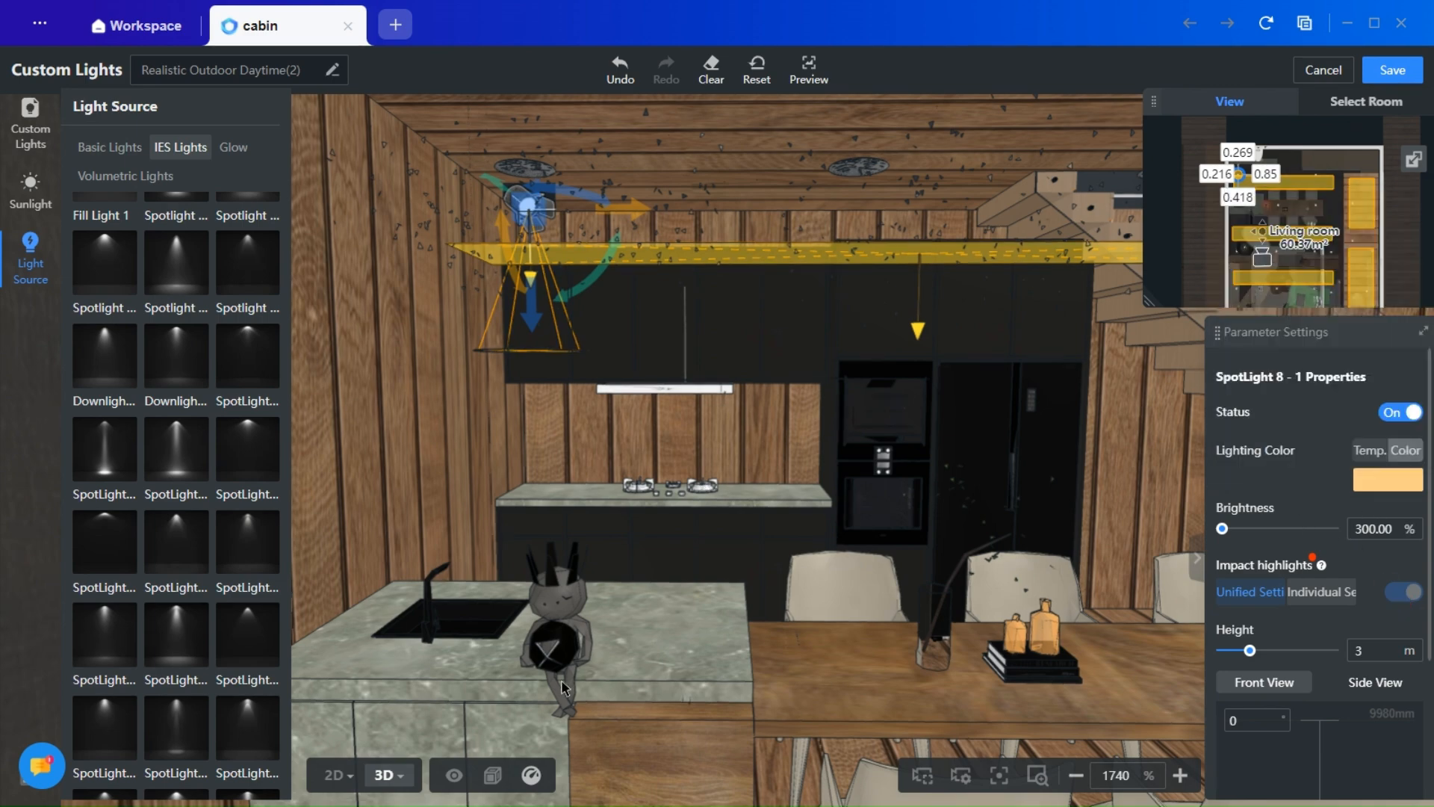
- Copy the warm spotlight onto the other five ceiling lamps in the two kitchen and dining rows
{"action": "left_click", "coordinate": [331, 777]}
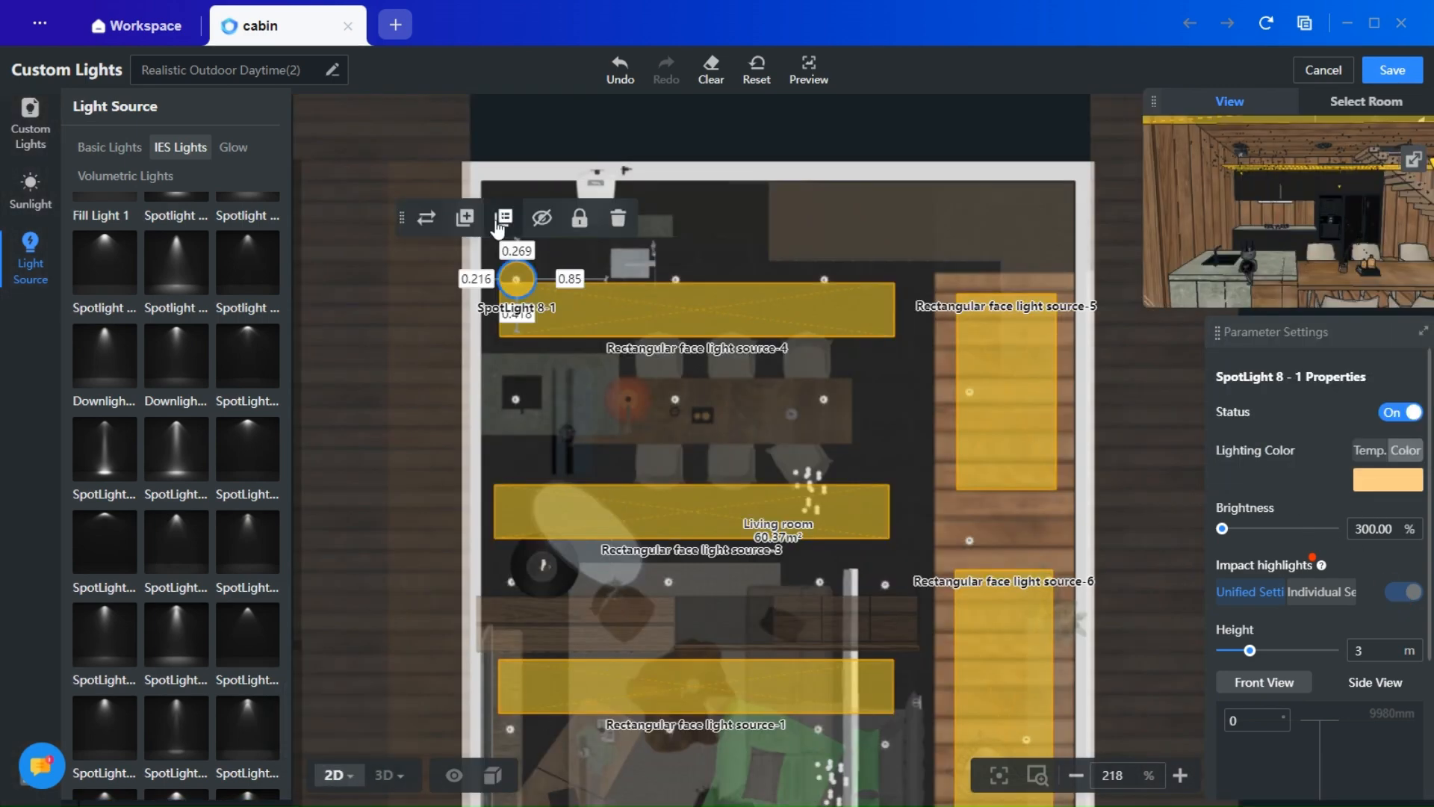
{"action": "left_click", "coordinate": [675, 279]}
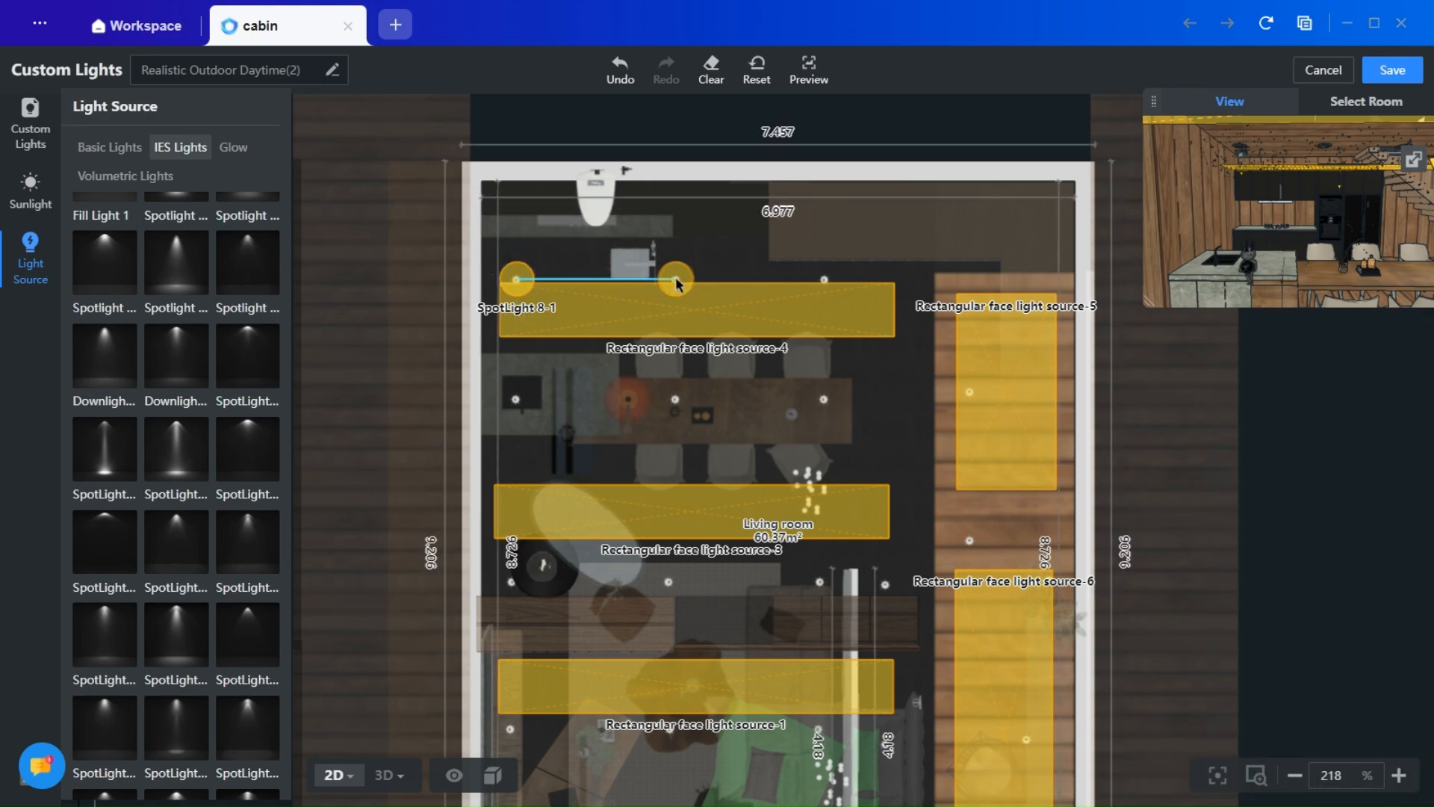
{"action": "left_click", "coordinate": [824, 279]}
{"action": "left_click", "coordinate": [824, 399]}
{"action": "left_click", "coordinate": [676, 398]}
{"action": "left_click", "coordinate": [516, 398]}
- Place four more spotlight copies along the lamp row between the dining and living areas
{"action": "left_click", "coordinate": [508, 543]}
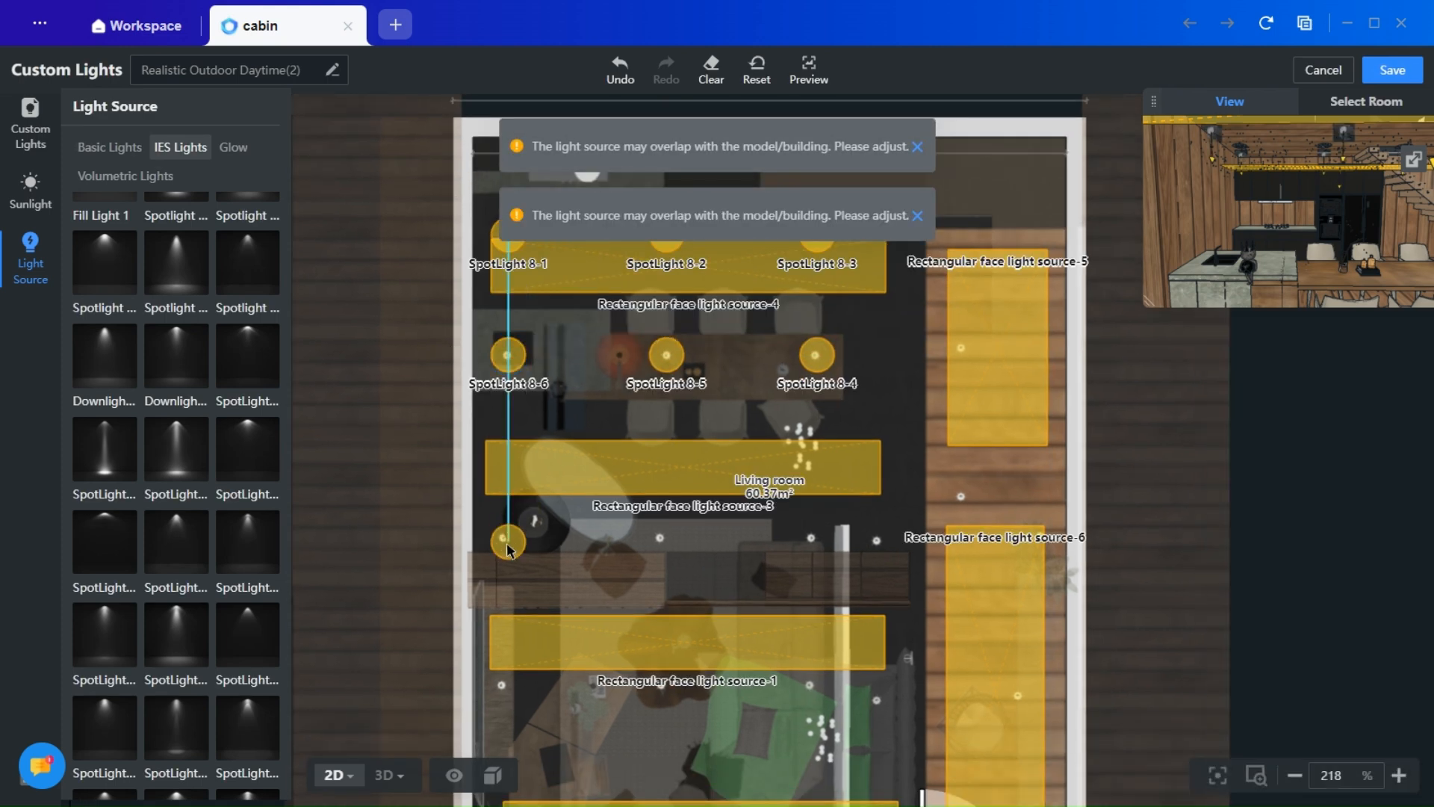
{"action": "left_click", "coordinate": [666, 543]}
{"action": "left_click", "coordinate": [805, 543]}
{"action": "left_click", "coordinate": [876, 544]}
- Place four spotlight copies on the ceiling lamps along the side corridor from the staircase to the entrance door
{"action": "left_click", "coordinate": [968, 347]}
{"action": "left_click", "coordinate": [960, 496]}
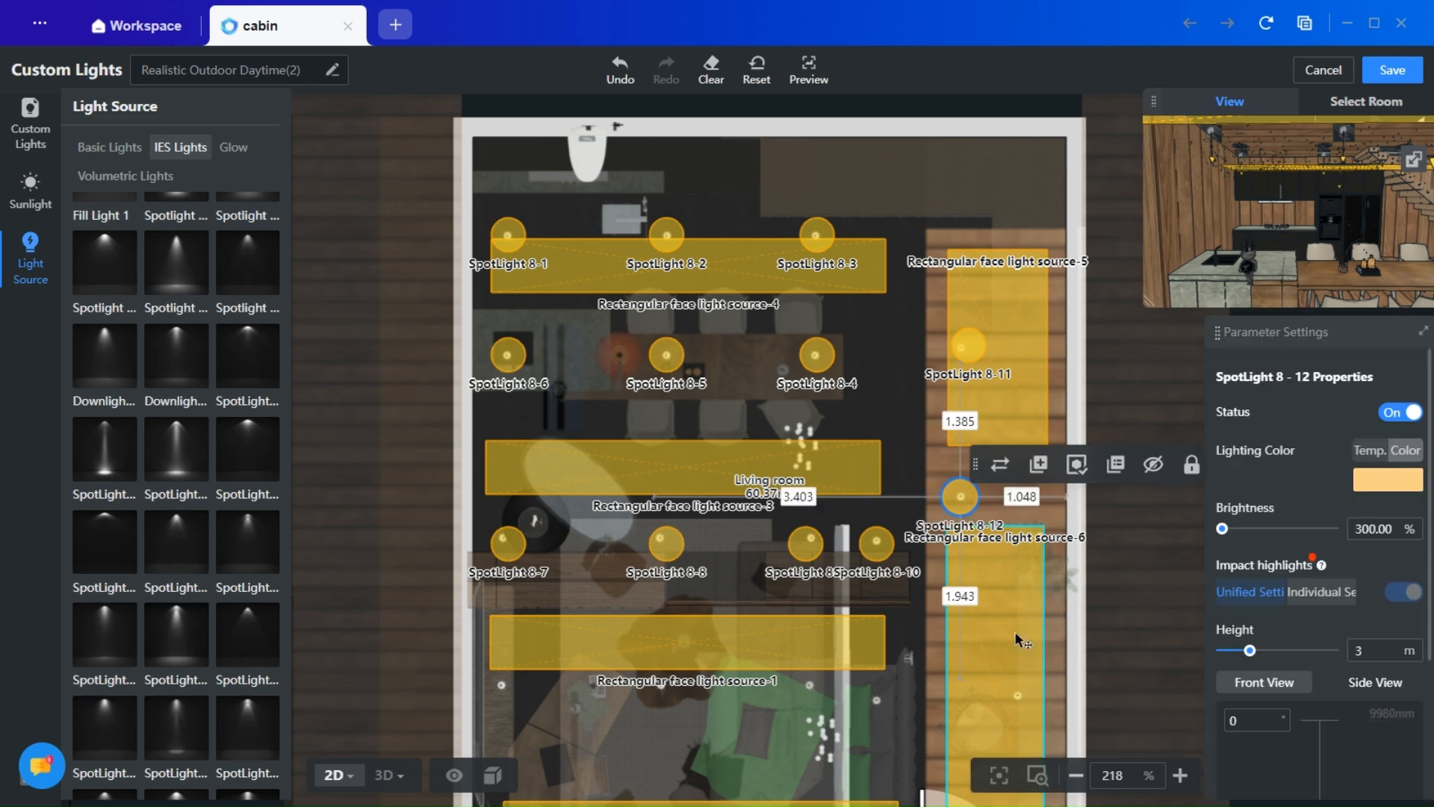
{"action": "left_click", "coordinate": [1019, 698]}
{"action": "middle_click_drag", "start_coordinate": [1049, 685], "coordinate": [895, 434]}
{"action": "left_click", "coordinate": [867, 594]}
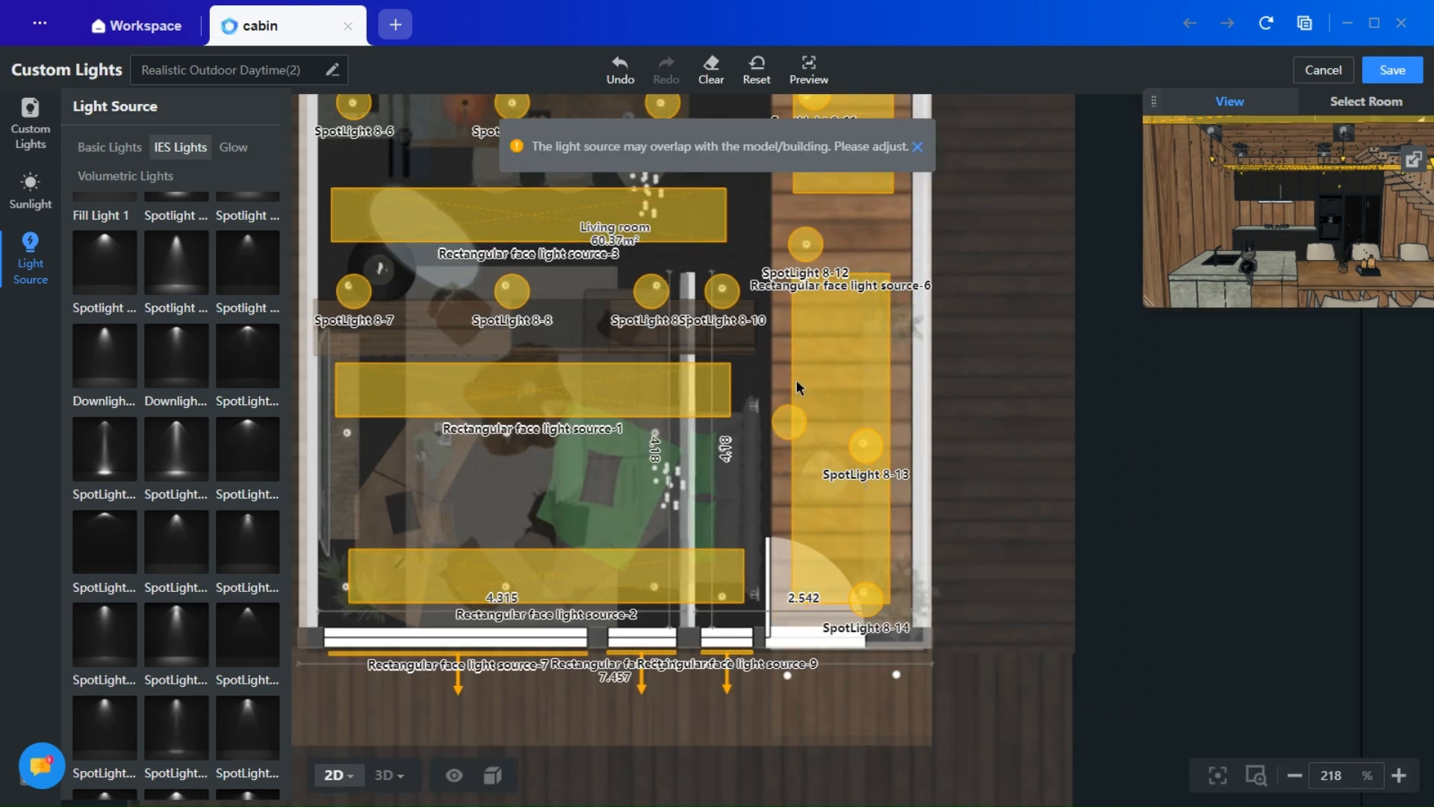
- Place four spotlight copies along the lamp row by the front windows and one on the nearby lamp behind the partition
{"action": "left_click", "coordinate": [721, 598]}
{"action": "left_click", "coordinate": [722, 454]}
{"action": "left_click", "coordinate": [807, 431]}
{"action": "left_click", "coordinate": [651, 585]}
{"action": "left_click", "coordinate": [730, 556]}
{"action": "left_click", "coordinate": [511, 585]}
{"action": "left_click", "coordinate": [354, 585]}
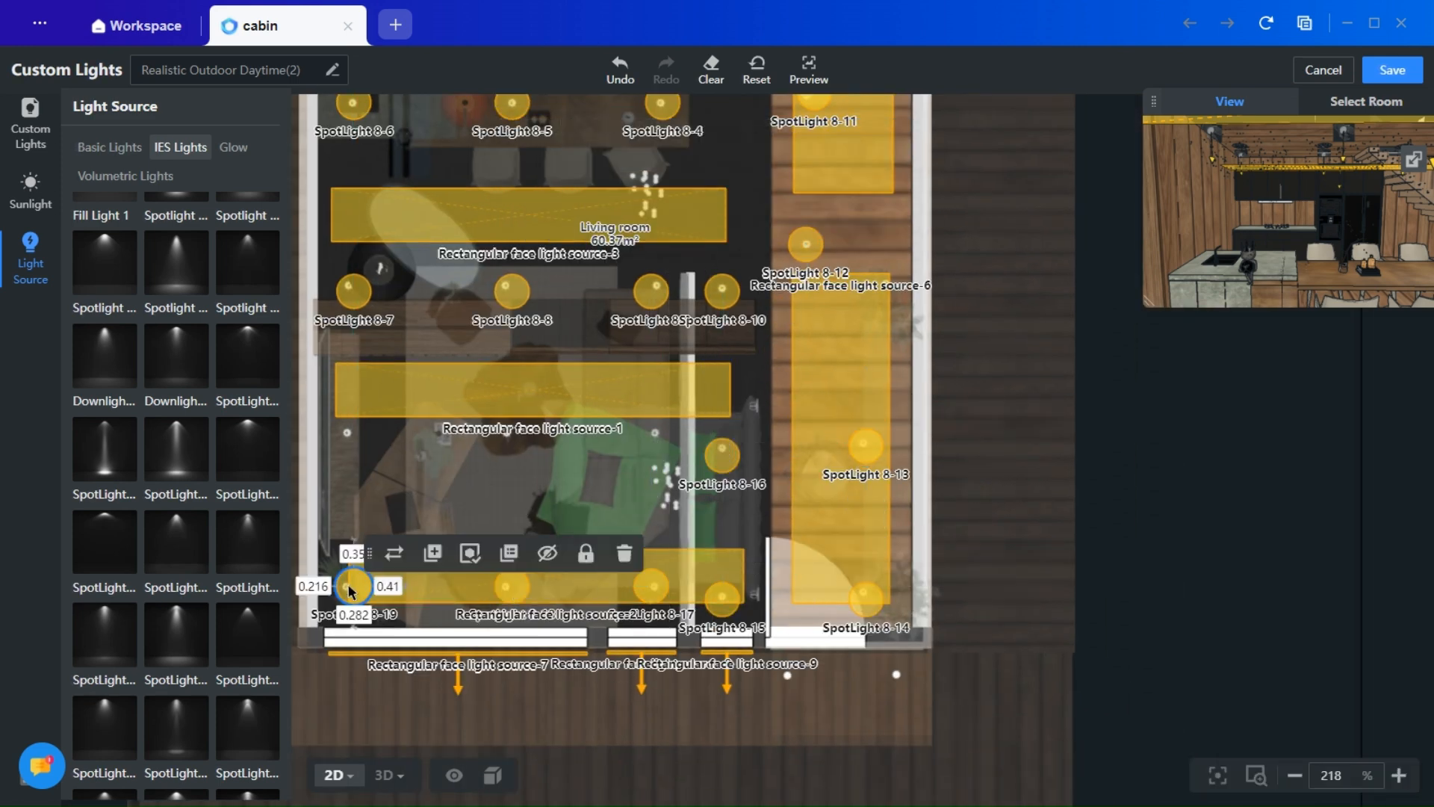
- Place two more spotlight copies in the living area's middle lamp row
{"action": "middle_click_drag", "start_coordinate": [373, 576], "coordinate": [546, 655]}
{"action": "left_click", "coordinate": [527, 512]}
{"action": "left_click", "coordinate": [606, 481]}
{"action": "left_click", "coordinate": [703, 526]}
{"action": "scroll", "coordinate": [703, 527], "scroll_direction": "down", "scroll_amount": 6}
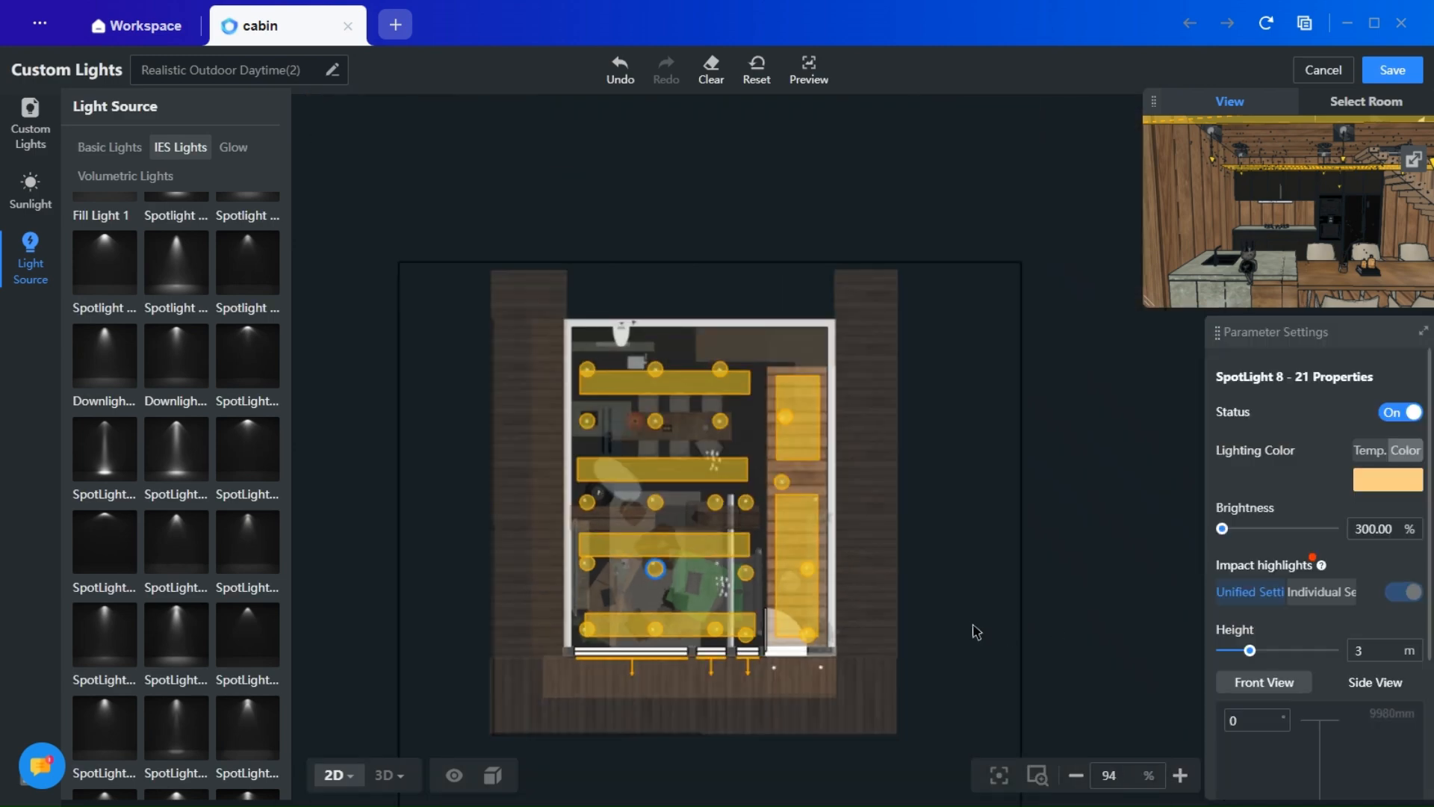
- Place two spotlight copies on the porch ceiling lamps outside the entrance door
{"action": "left_click", "coordinate": [976, 630]}
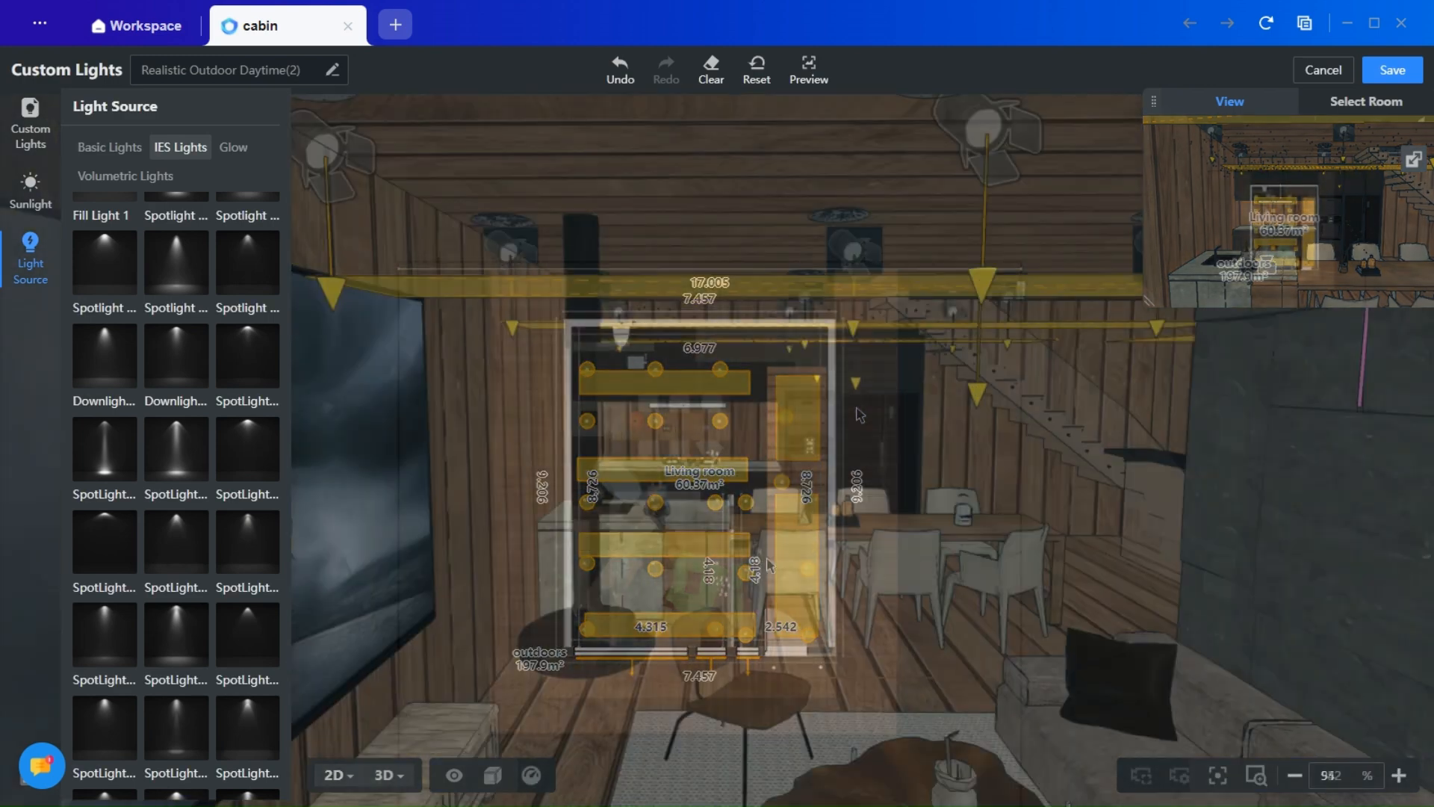
{"action": "scroll", "coordinate": [857, 412], "scroll_direction": "down", "scroll_amount": 10}
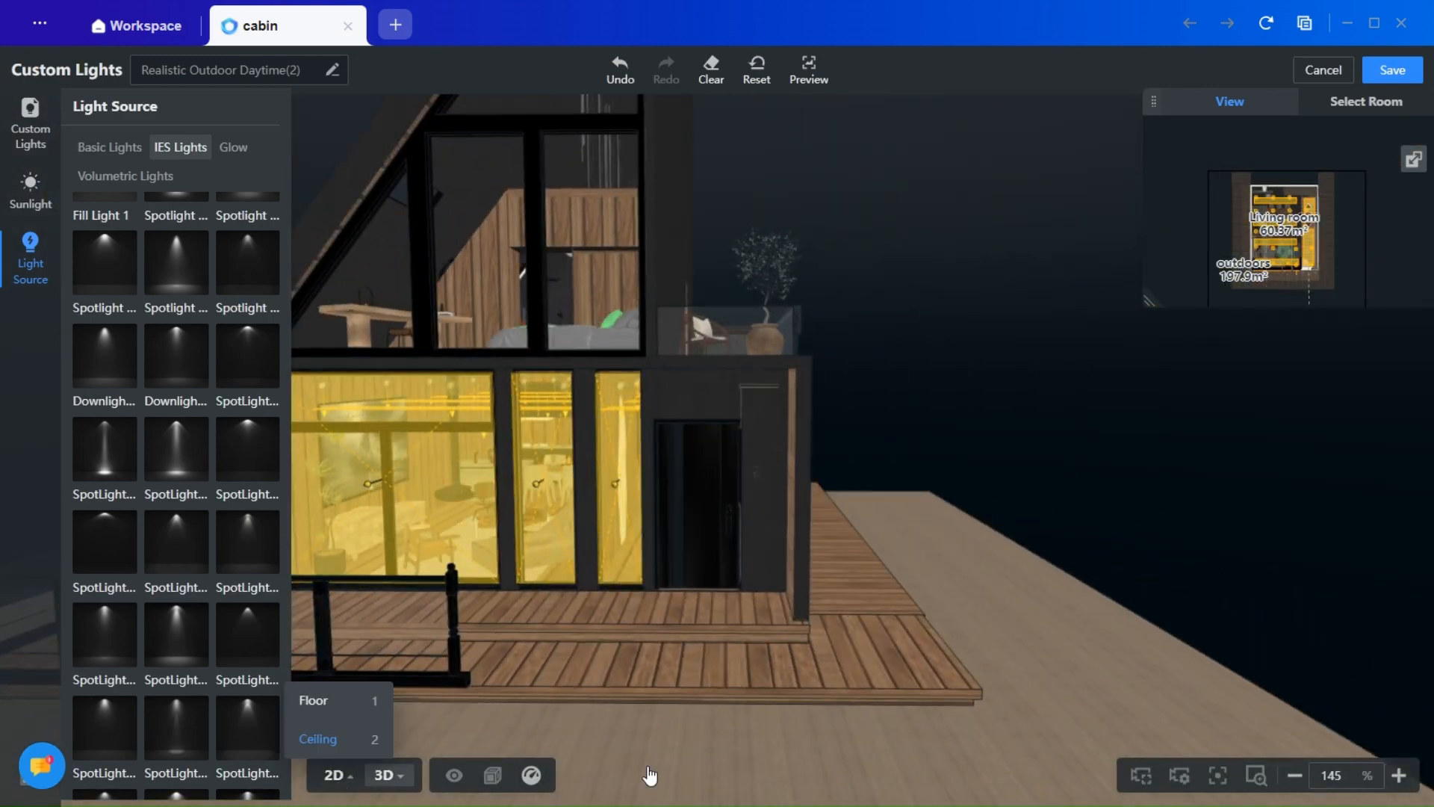
{"action": "left_click", "coordinate": [334, 775]}
{"action": "key", "text": "ctrl+v"}
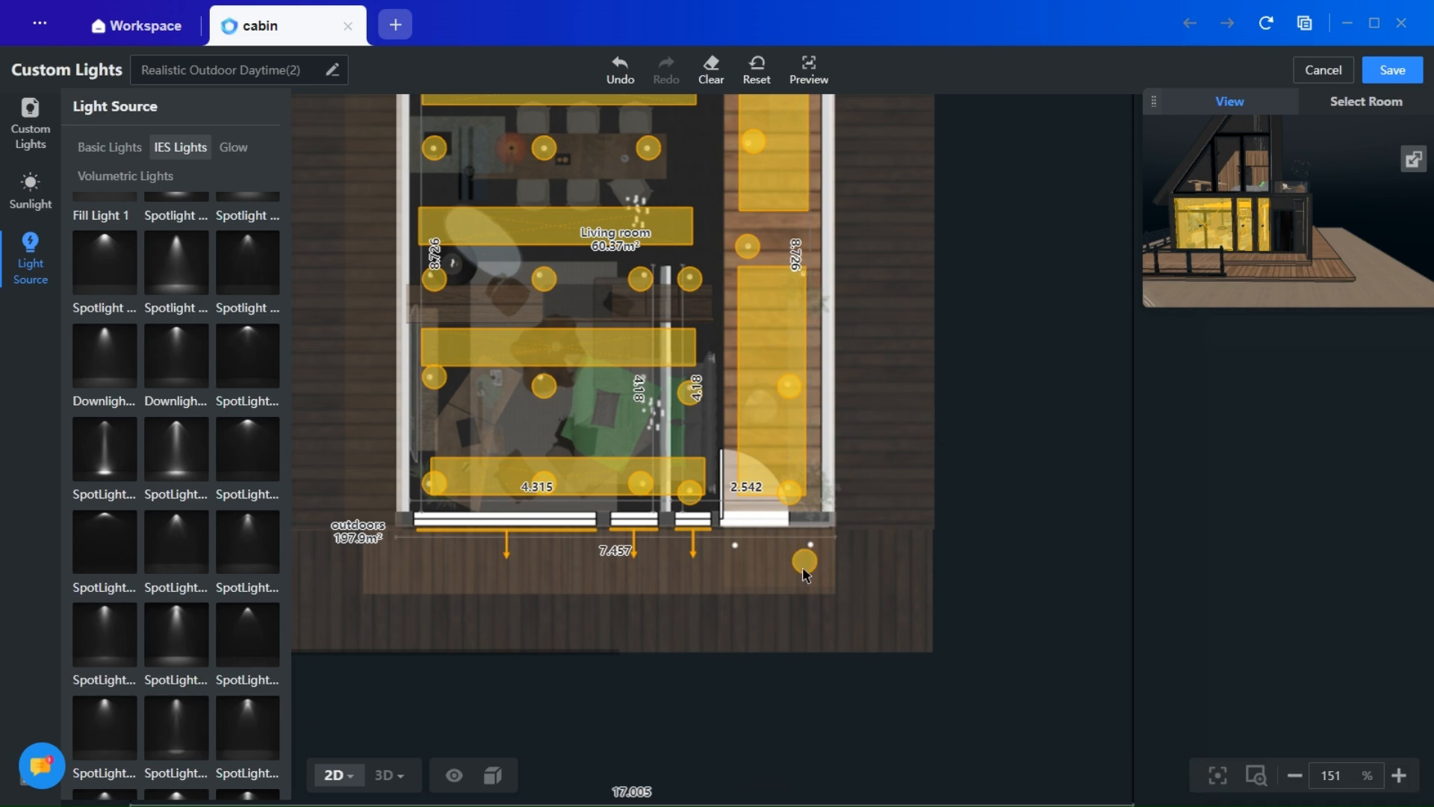
{"action": "left_click", "coordinate": [810, 546]}
{"action": "key", "text": "ctrl+v"}
{"action": "left_click", "coordinate": [738, 546]}
{"action": "left_click", "coordinate": [739, 625]}
{"action": "scroll", "coordinate": [739, 626], "scroll_direction": "up", "scroll_amount": 1}
{"action": "scroll", "coordinate": [739, 626], "scroll_direction": "up", "scroll_amount": 6}
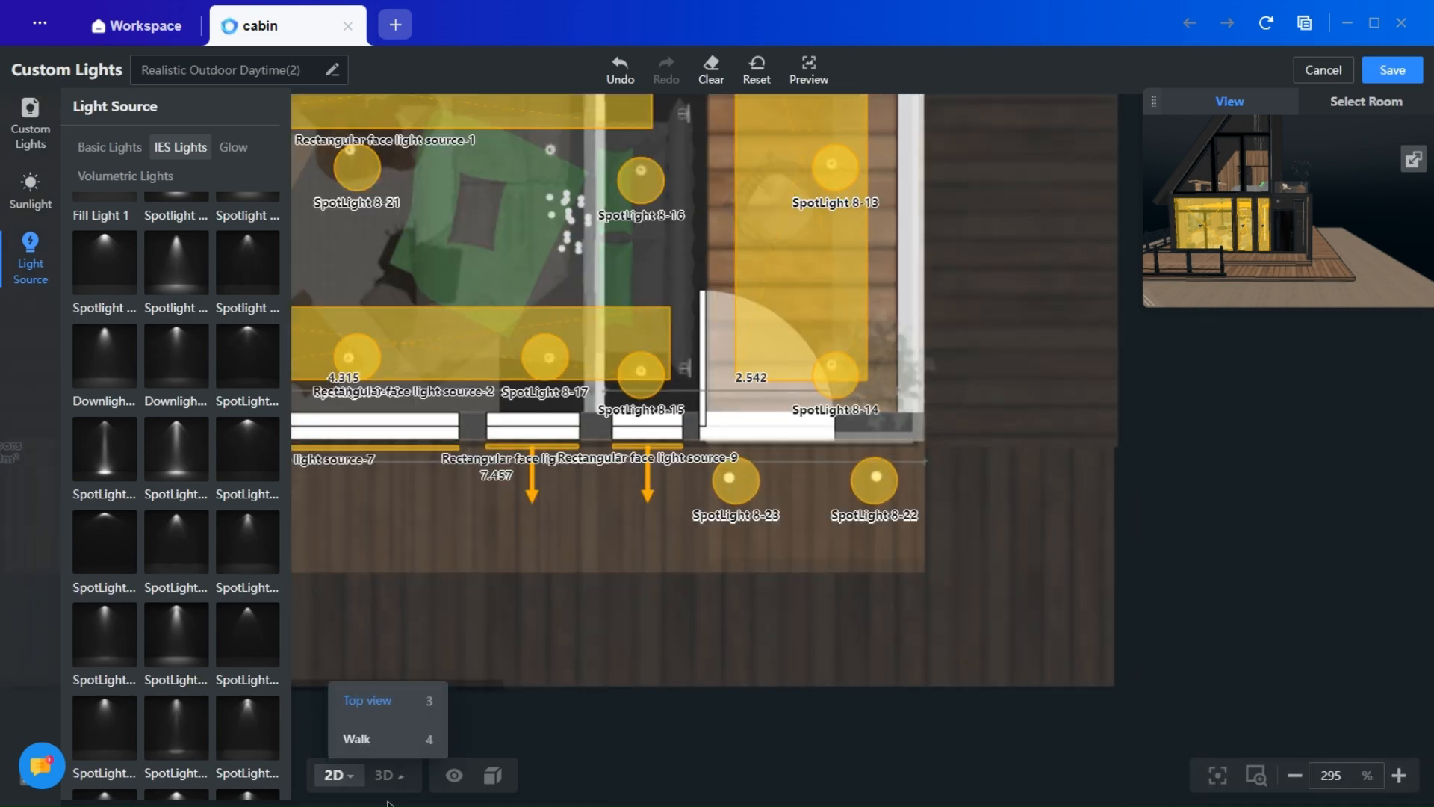
- Replace both porch spotlights above the entrance door with the Spotlight 1 IES light
{"action": "left_click", "coordinate": [390, 776]}
{"action": "scroll", "coordinate": [701, 326], "scroll_direction": "up", "scroll_amount": 5}
{"action": "left_click", "coordinate": [878, 305]}
{"action": "left_click", "coordinate": [918, 279]}
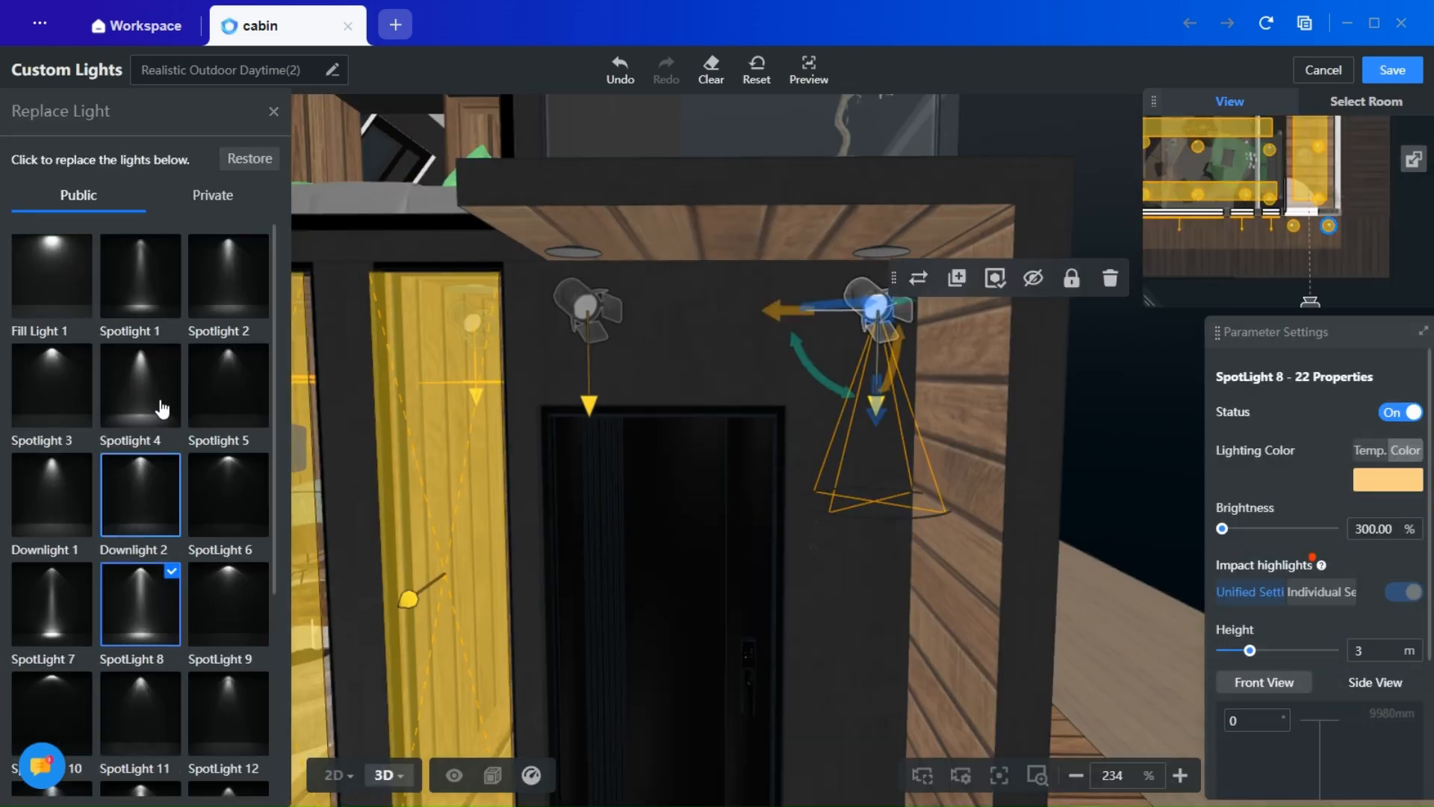
{"action": "scroll", "coordinate": [154, 575], "scroll_direction": "down", "scroll_amount": 3}
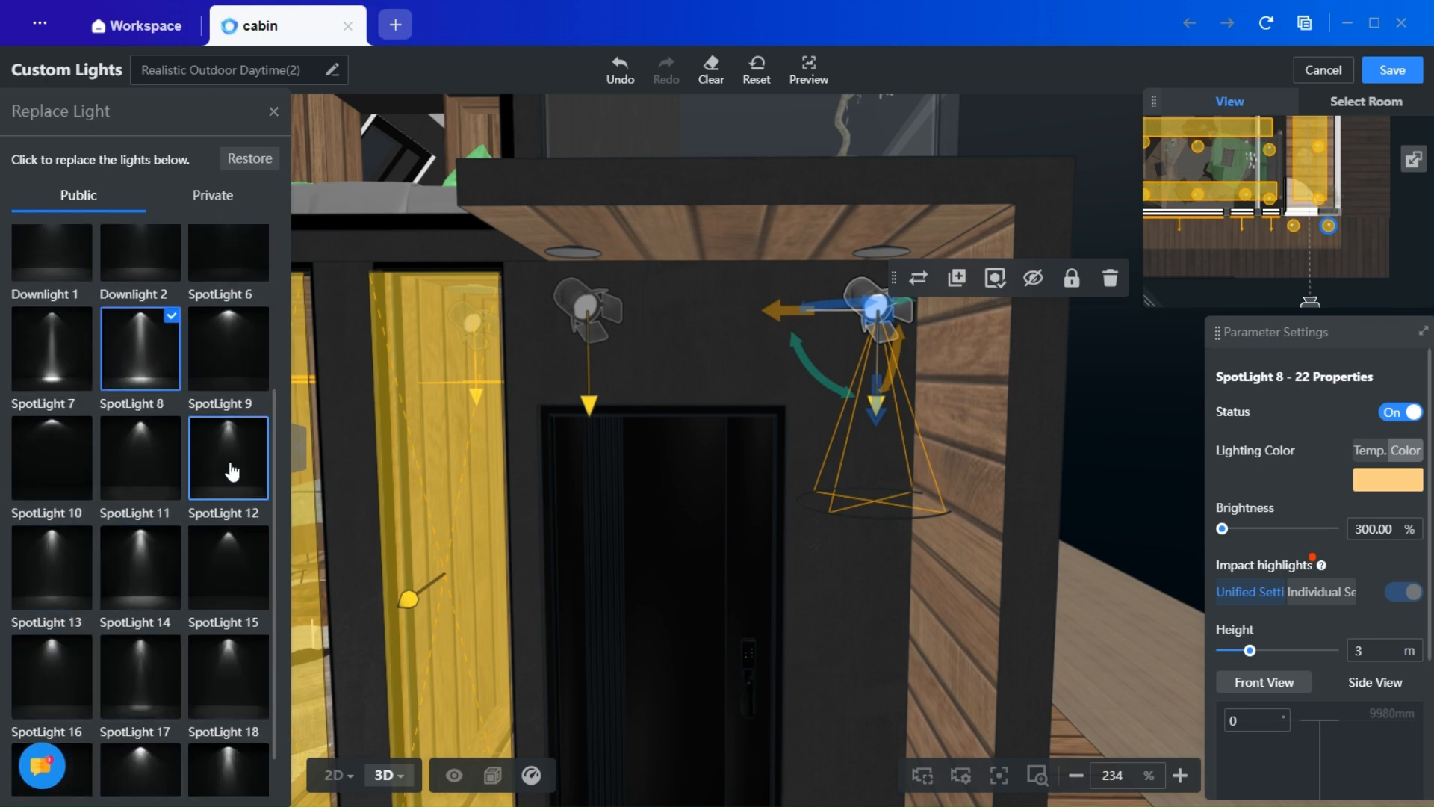
{"action": "scroll", "coordinate": [72, 545], "scroll_direction": "up", "scroll_amount": 3}
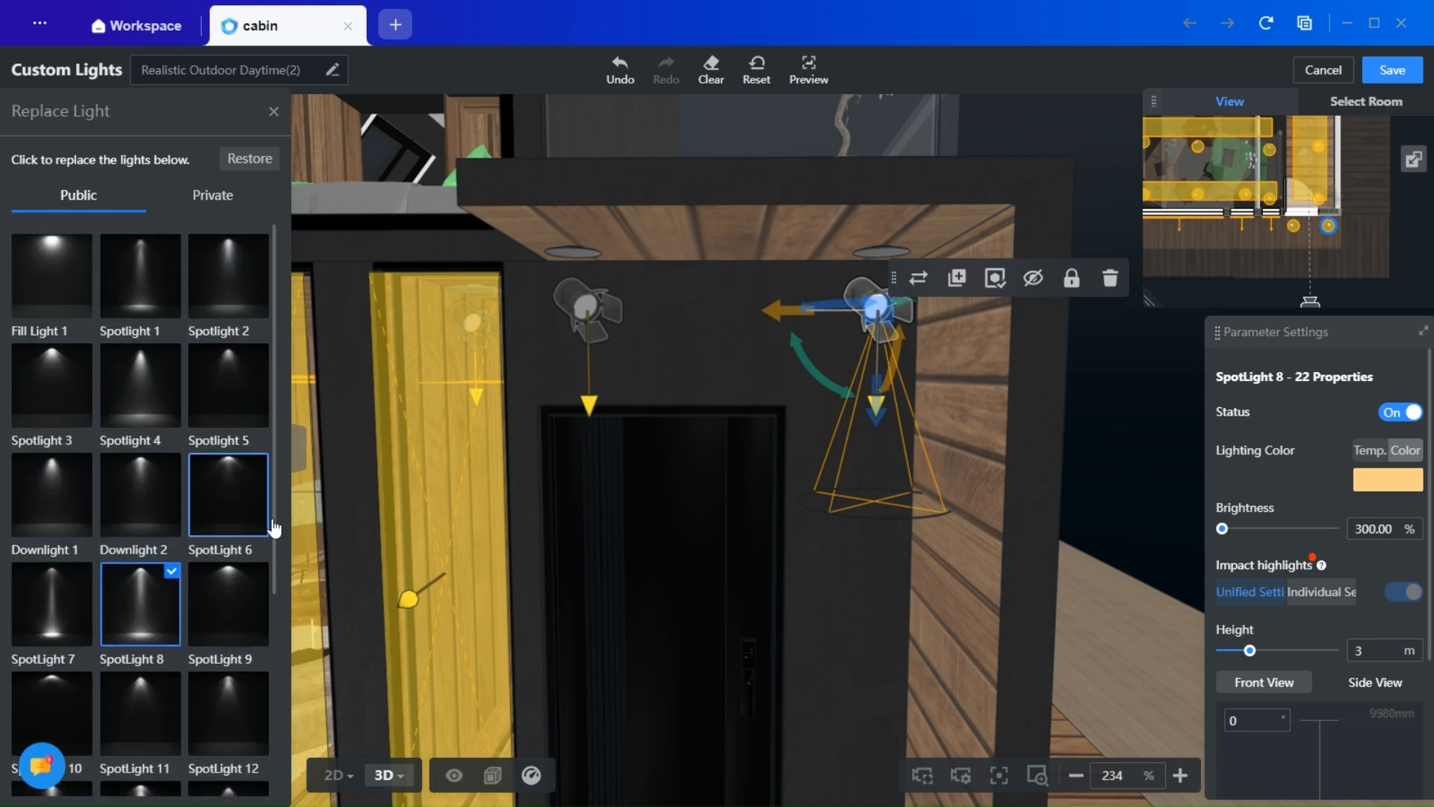
{"action": "left_click", "coordinate": [126, 297]}
{"action": "left_click", "coordinate": [601, 318]}
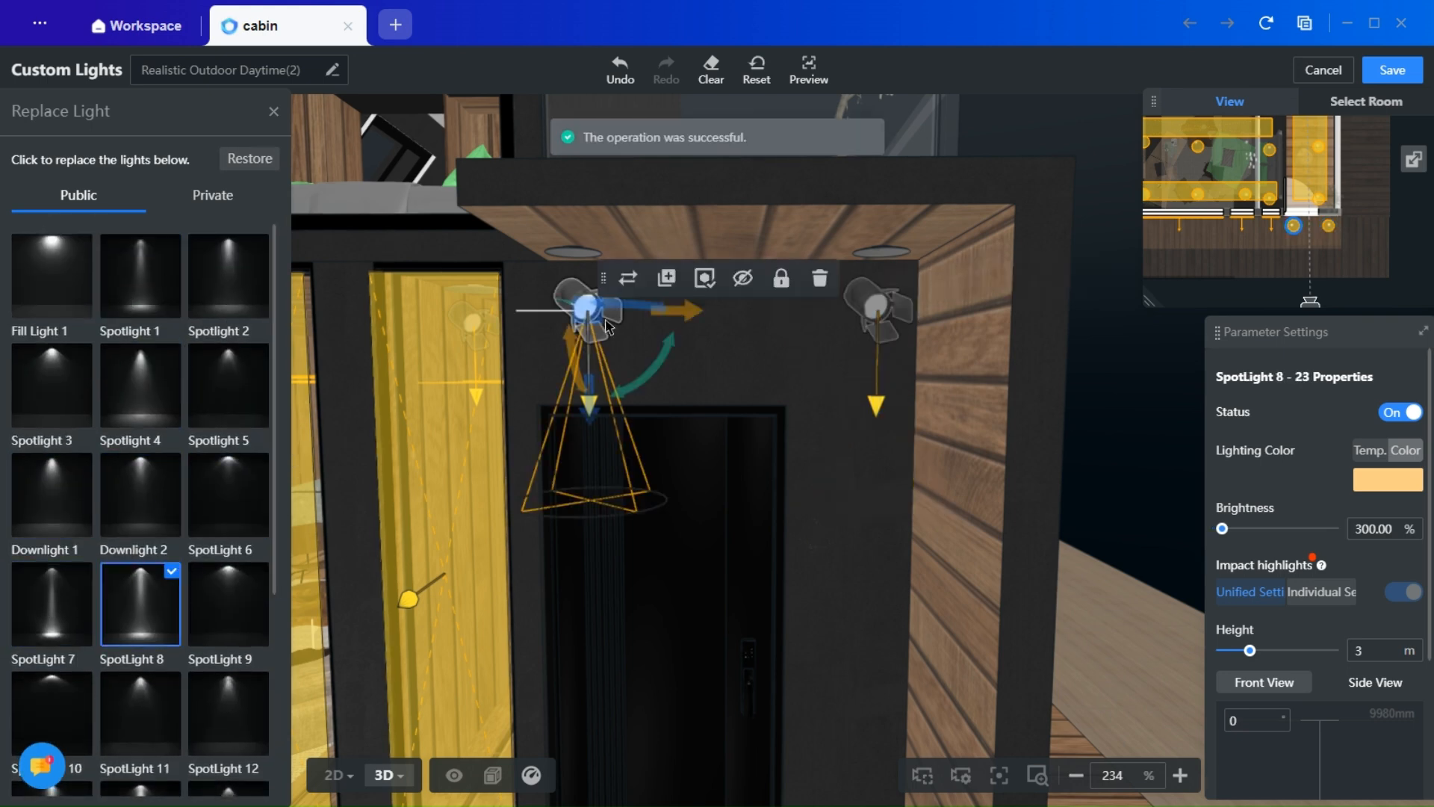
{"action": "left_click", "coordinate": [141, 281]}
- Duplicate the porch spotlight next to the wood side wall and place the copy in front of the porch
{"action": "left_click", "coordinate": [788, 686]}
{"action": "scroll", "coordinate": [701, 673], "scroll_direction": "down", "scroll_amount": 5}
{"action": "left_click_drag", "start_coordinate": [701, 672], "coordinate": [962, 574]}
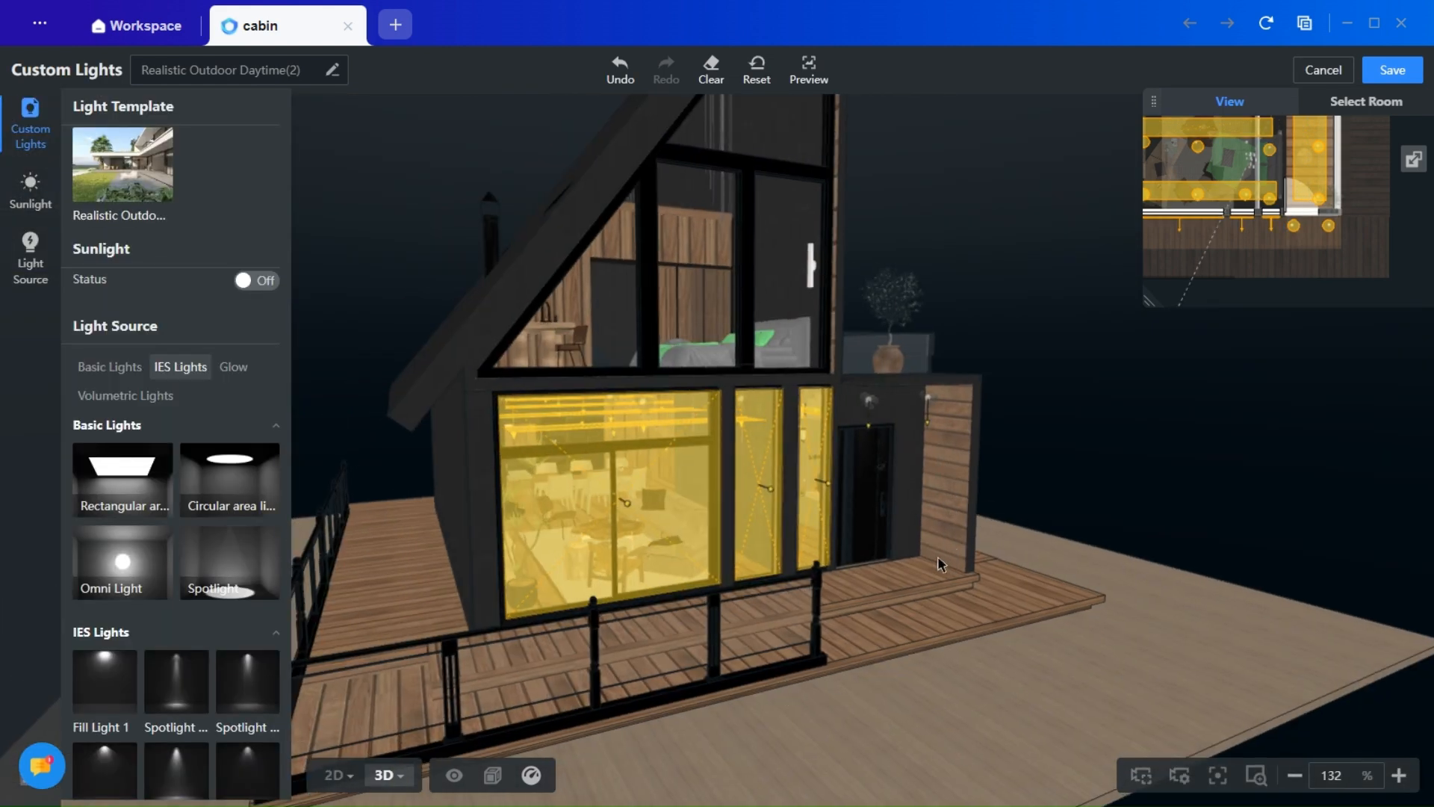
{"action": "scroll", "coordinate": [102, 652], "scroll_direction": "down", "scroll_amount": 2}
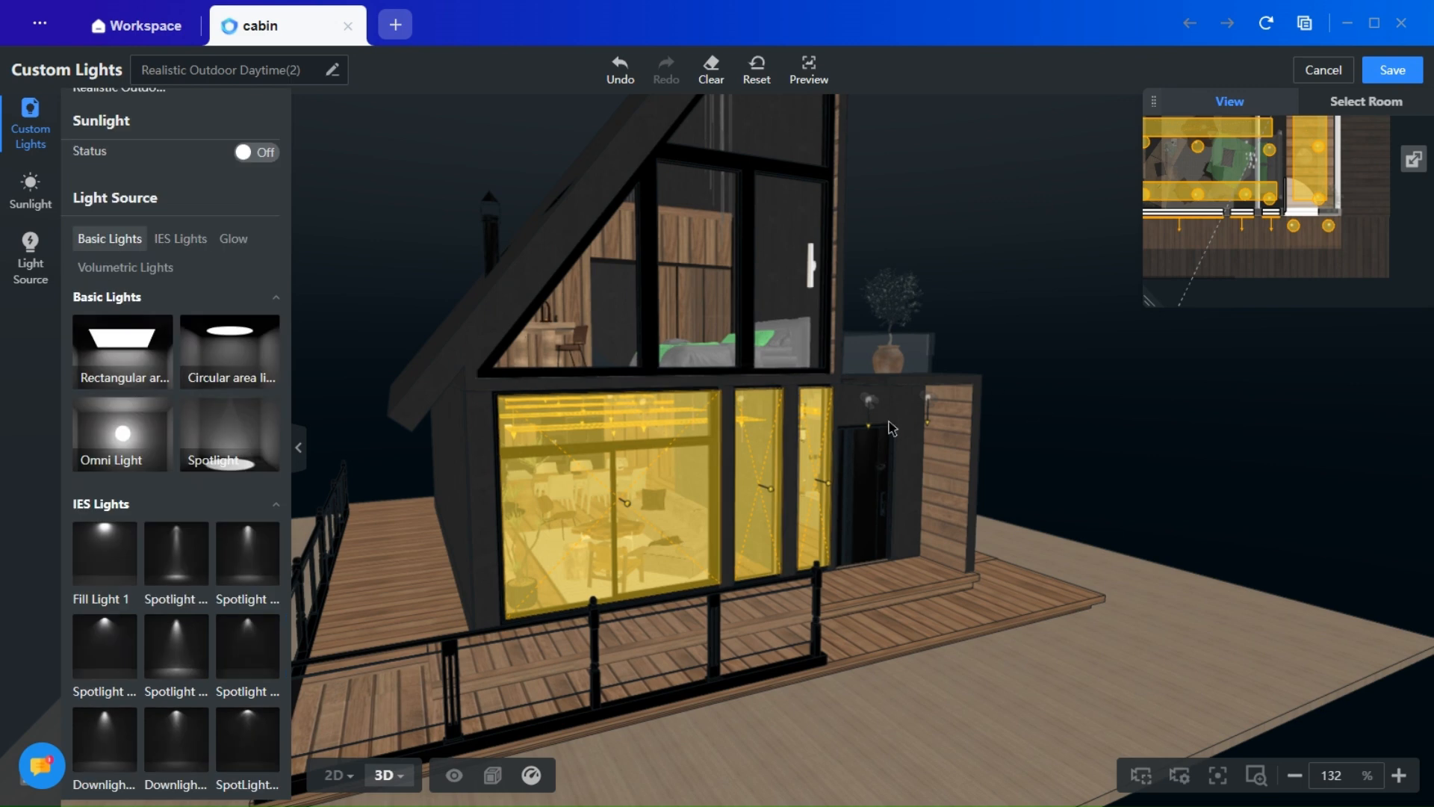
{"action": "left_click", "coordinate": [928, 401]}
{"action": "left_click", "coordinate": [1007, 366]}
{"action": "scroll", "coordinate": [926, 418], "scroll_direction": "up", "scroll_amount": 2}
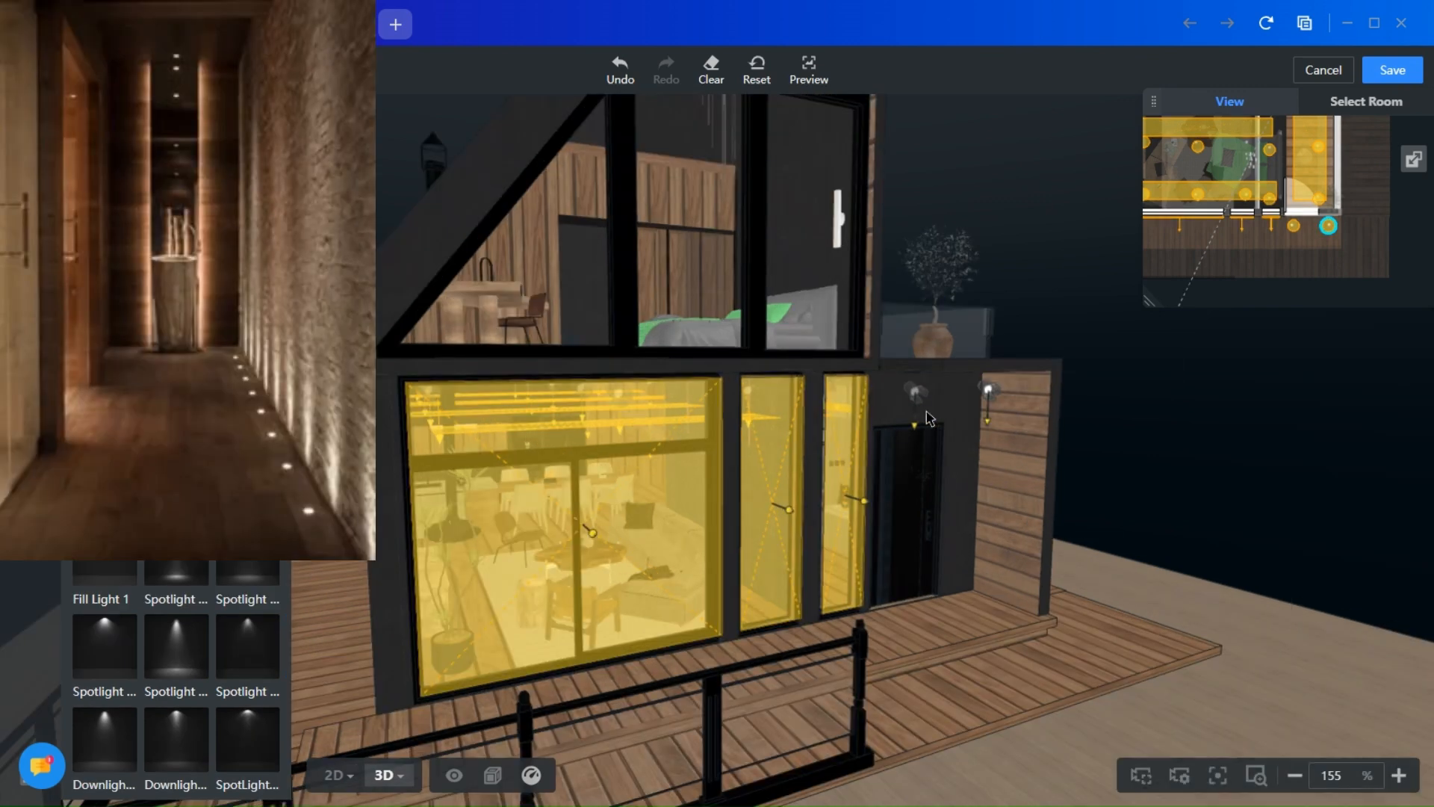
{"action": "scroll", "coordinate": [926, 418], "scroll_direction": "up", "scroll_amount": 3}
{"action": "left_click", "coordinate": [1241, 366]}
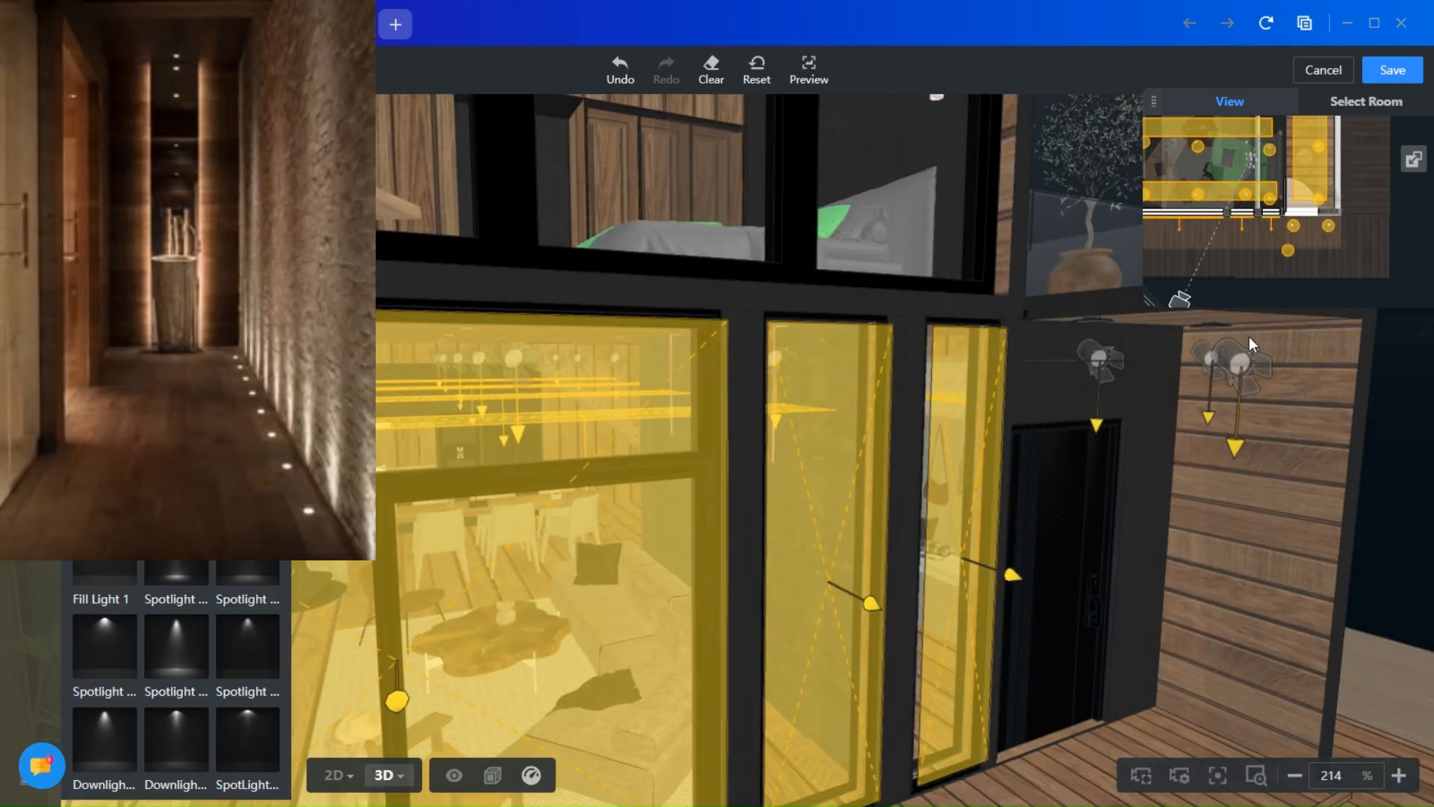
{"action": "left_click", "coordinate": [1232, 392]}
- Lower the new porch spotlight copy to a height of 0 m and rotate it 180° to shine upward
{"action": "left_click_drag", "start_coordinate": [1143, 618], "coordinate": [814, 612]}
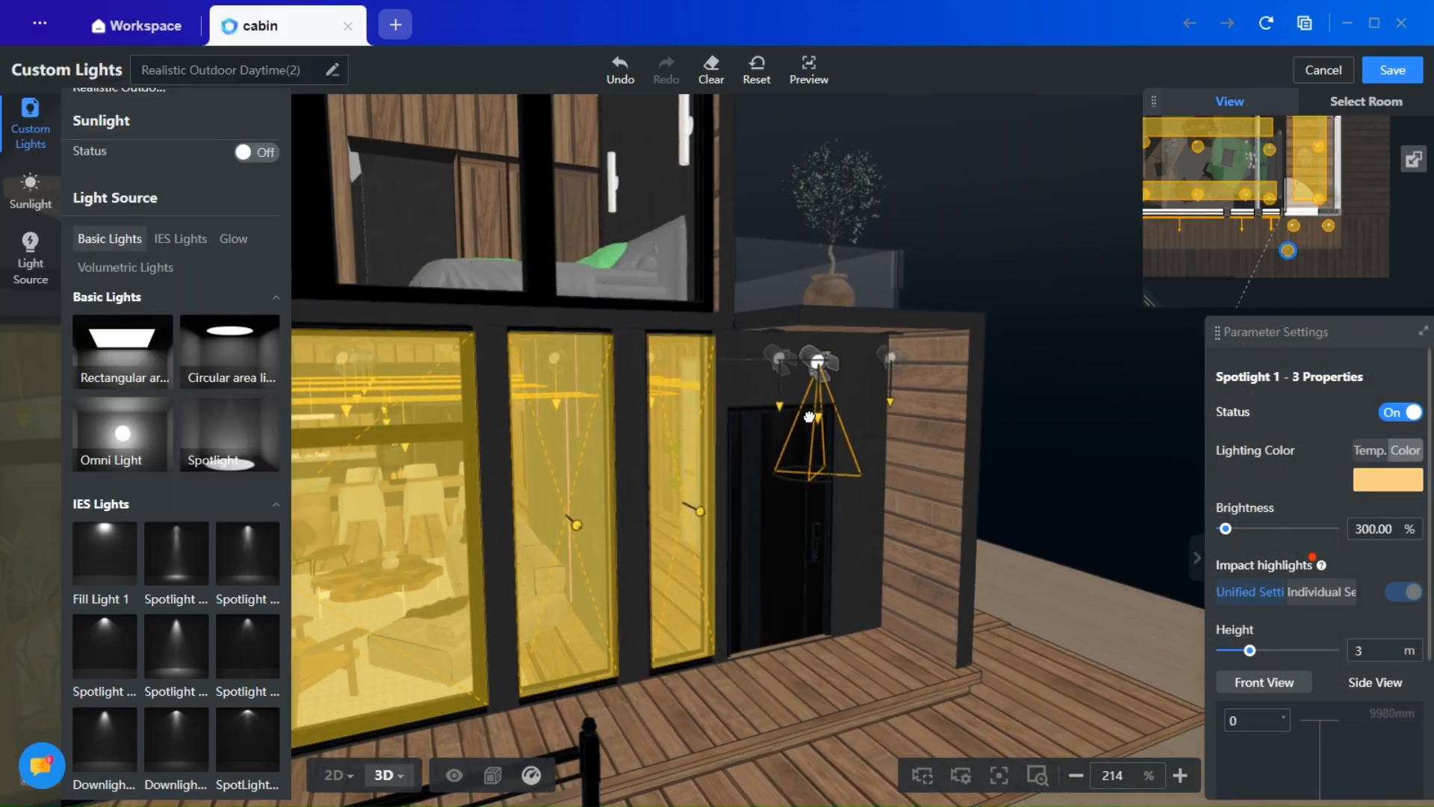
{"action": "left_click_drag", "start_coordinate": [825, 287], "coordinate": [823, 617]}
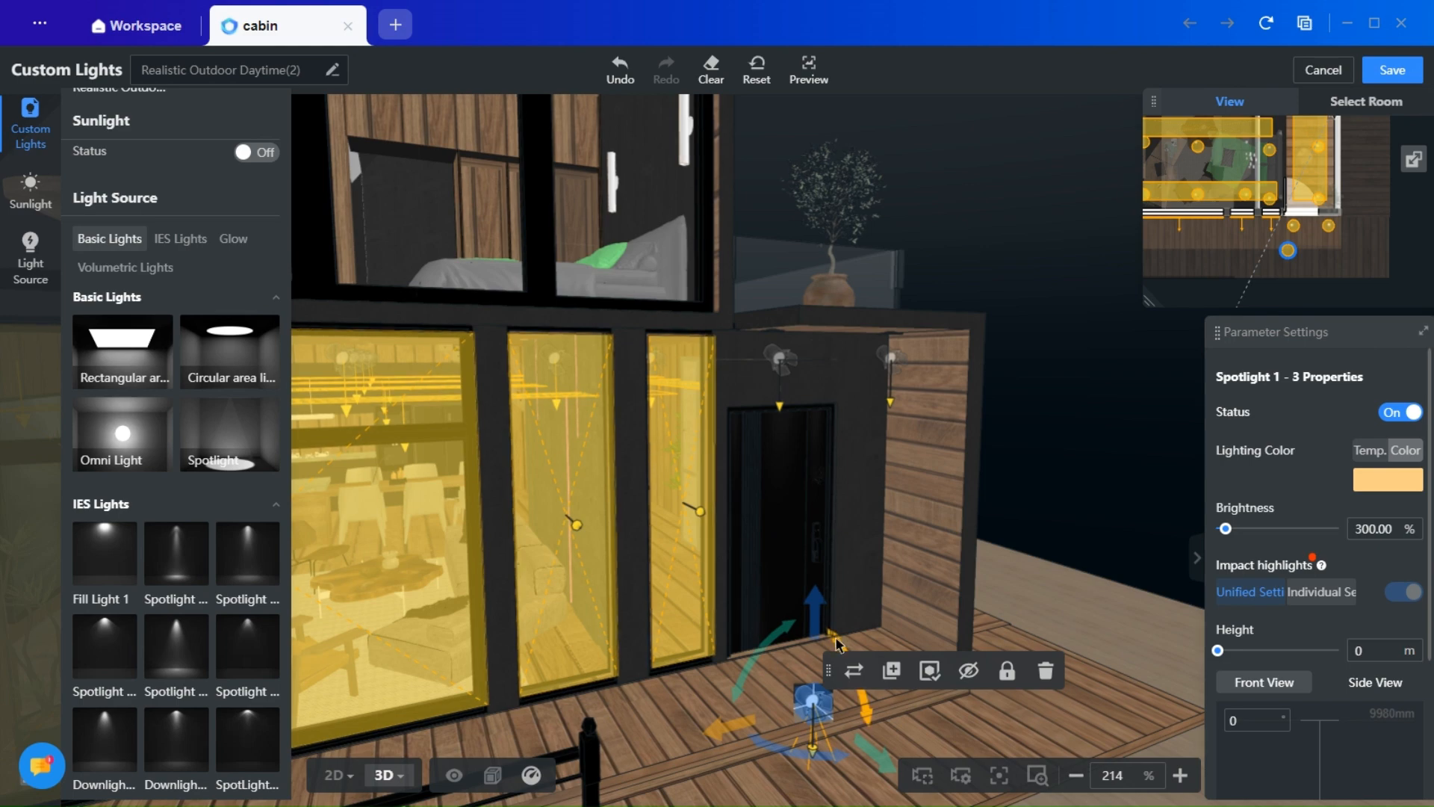
{"action": "left_click_drag", "start_coordinate": [875, 698], "coordinate": [869, 590]}
{"action": "scroll", "coordinate": [1320, 660], "scroll_direction": "down", "scroll_amount": 3}
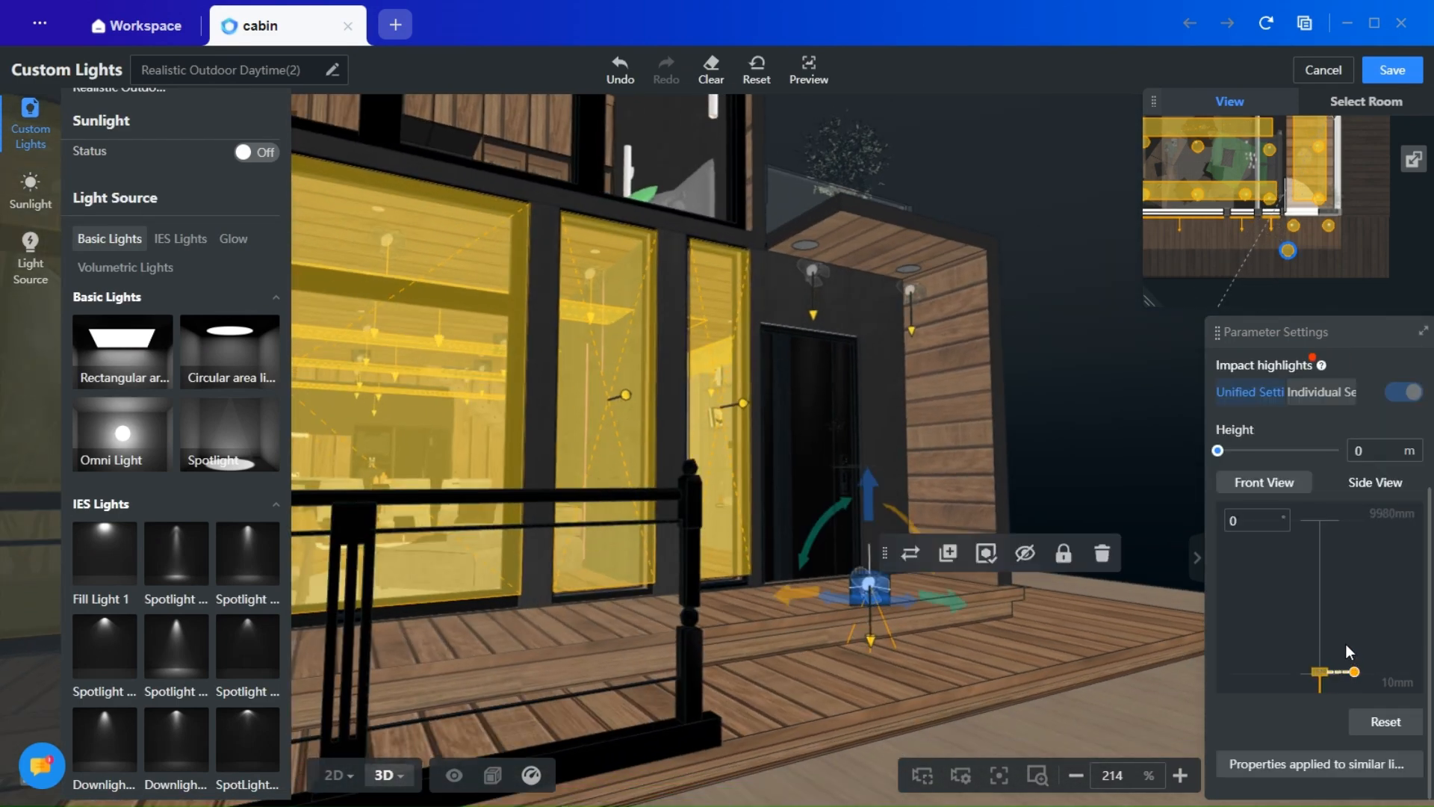
{"action": "left_click_drag", "start_coordinate": [1353, 670], "coordinate": [1200, 670]}
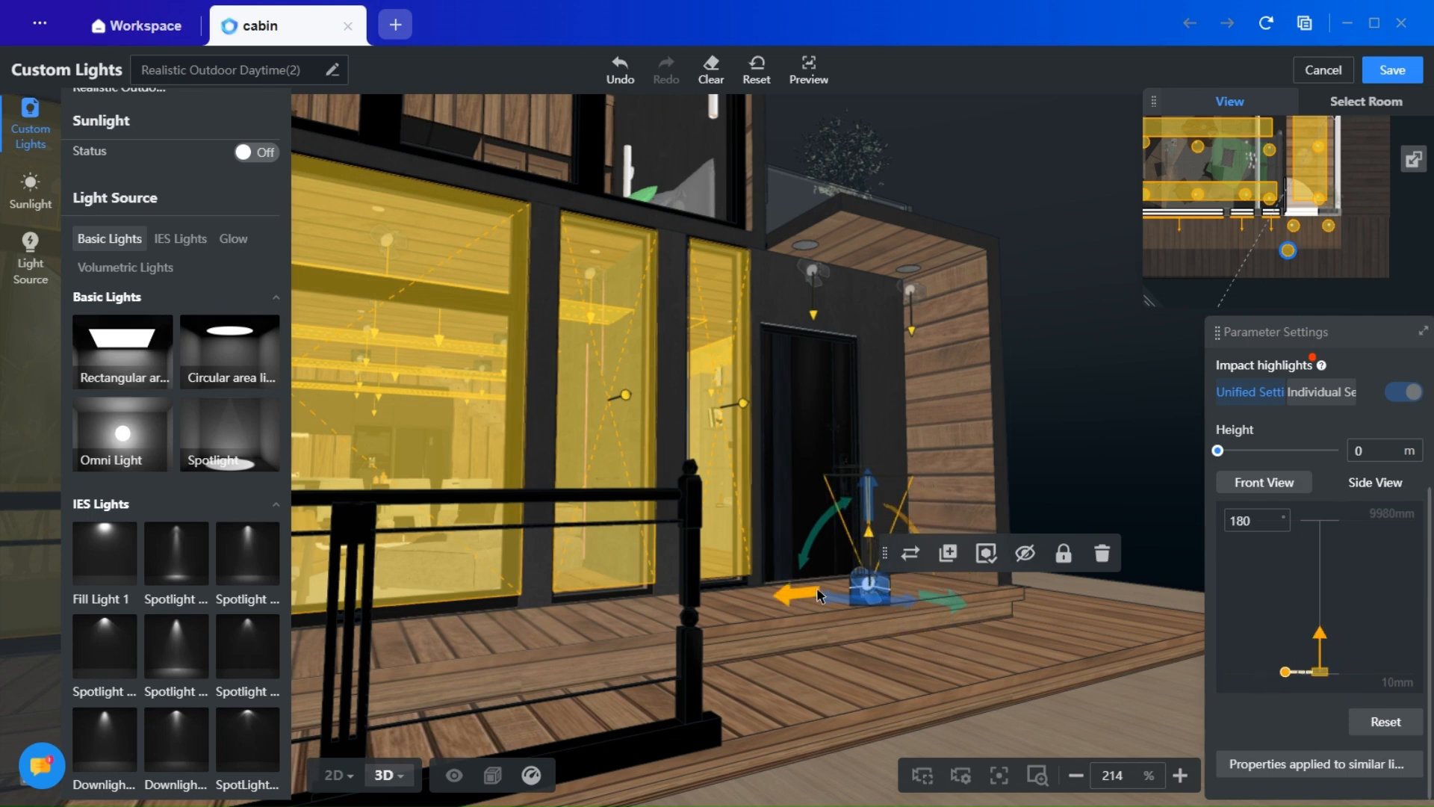
- Move the upward-facing spotlight to the foot of the porch's wood side wall
{"action": "left_click_drag", "start_coordinate": [818, 591], "coordinate": [956, 576]}
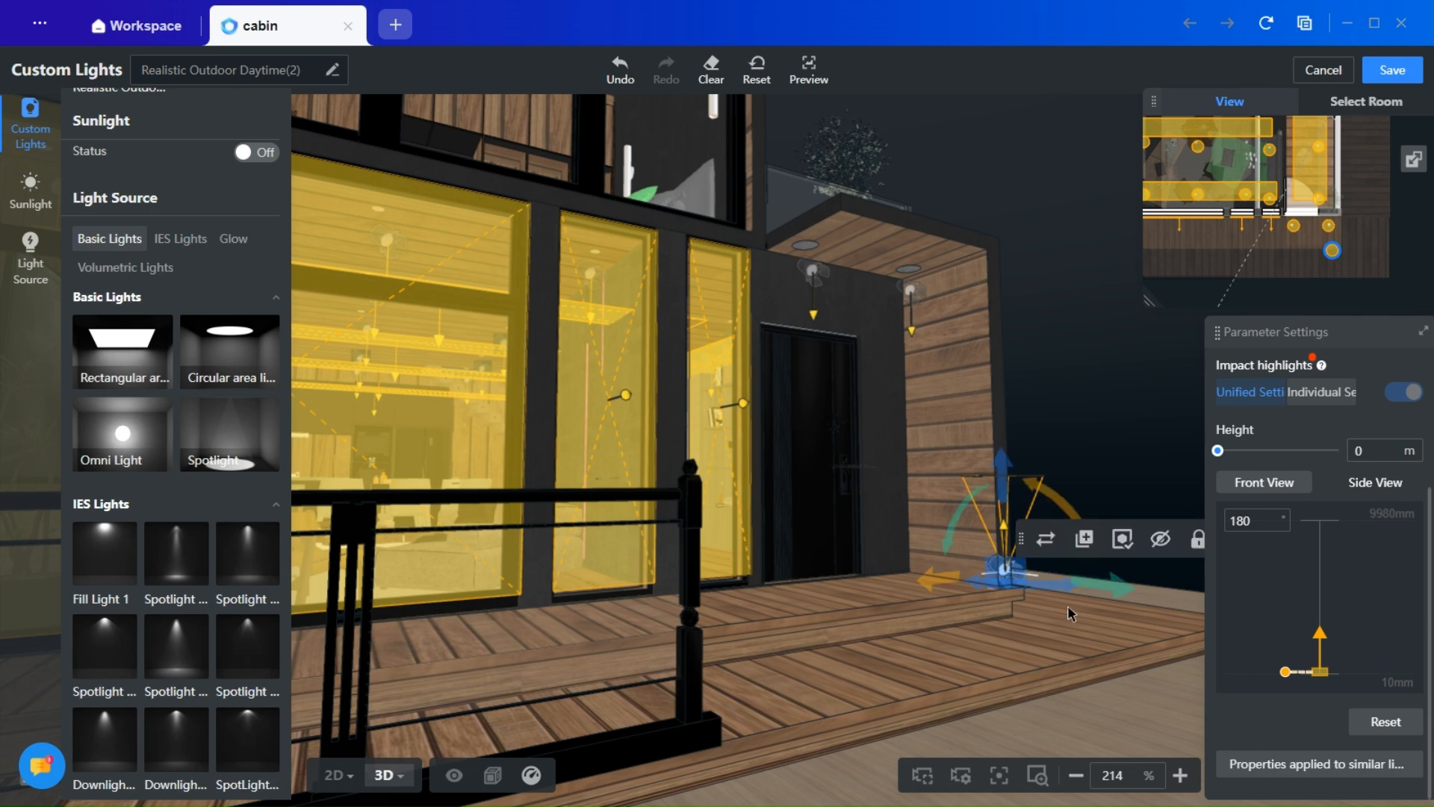
{"action": "left_click_drag", "start_coordinate": [1118, 589], "coordinate": [1050, 562]}
{"action": "left_click_drag", "start_coordinate": [952, 476], "coordinate": [955, 479]}
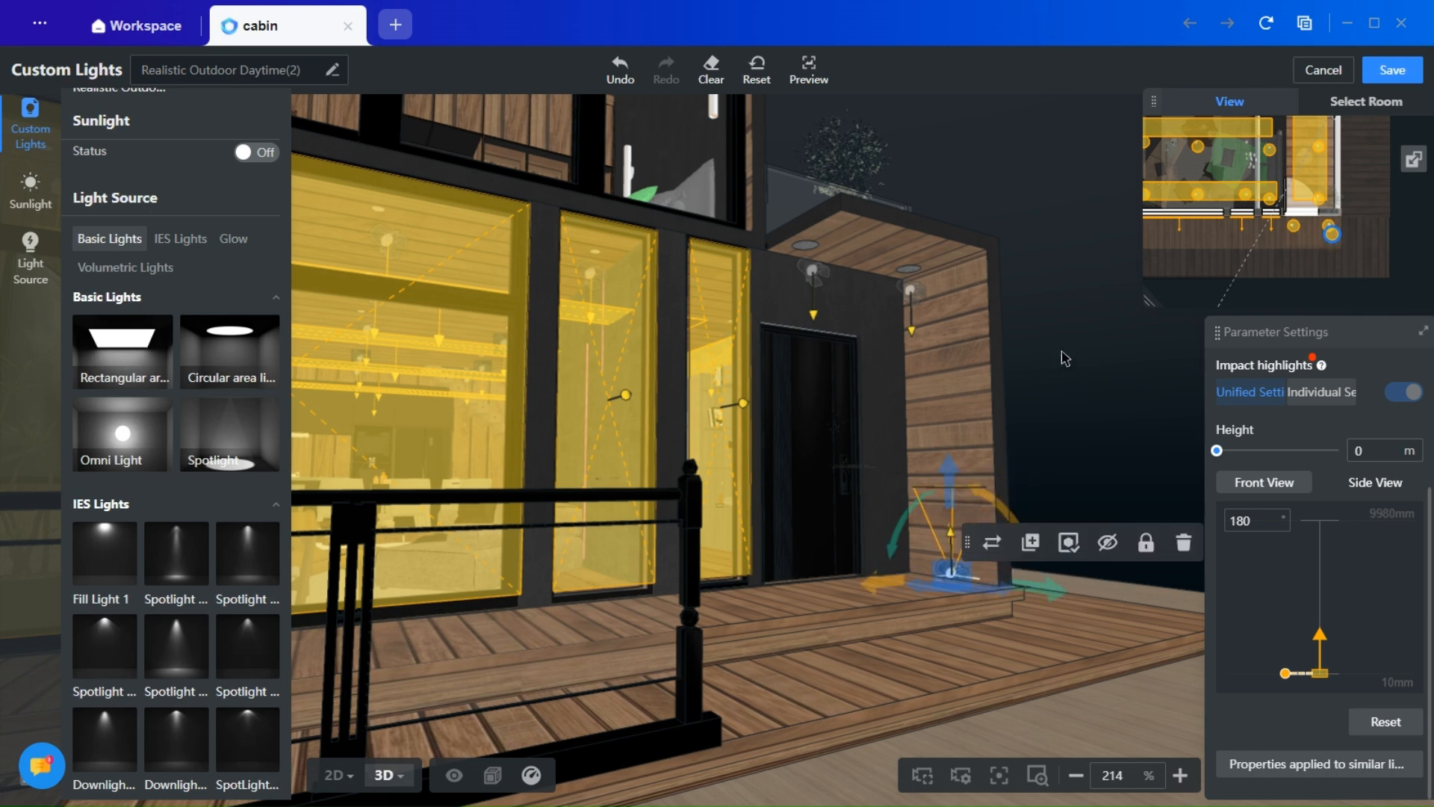
{"action": "left_click", "coordinate": [969, 321]}
{"action": "left_click_drag", "start_coordinate": [1068, 410], "coordinate": [1130, 415]}
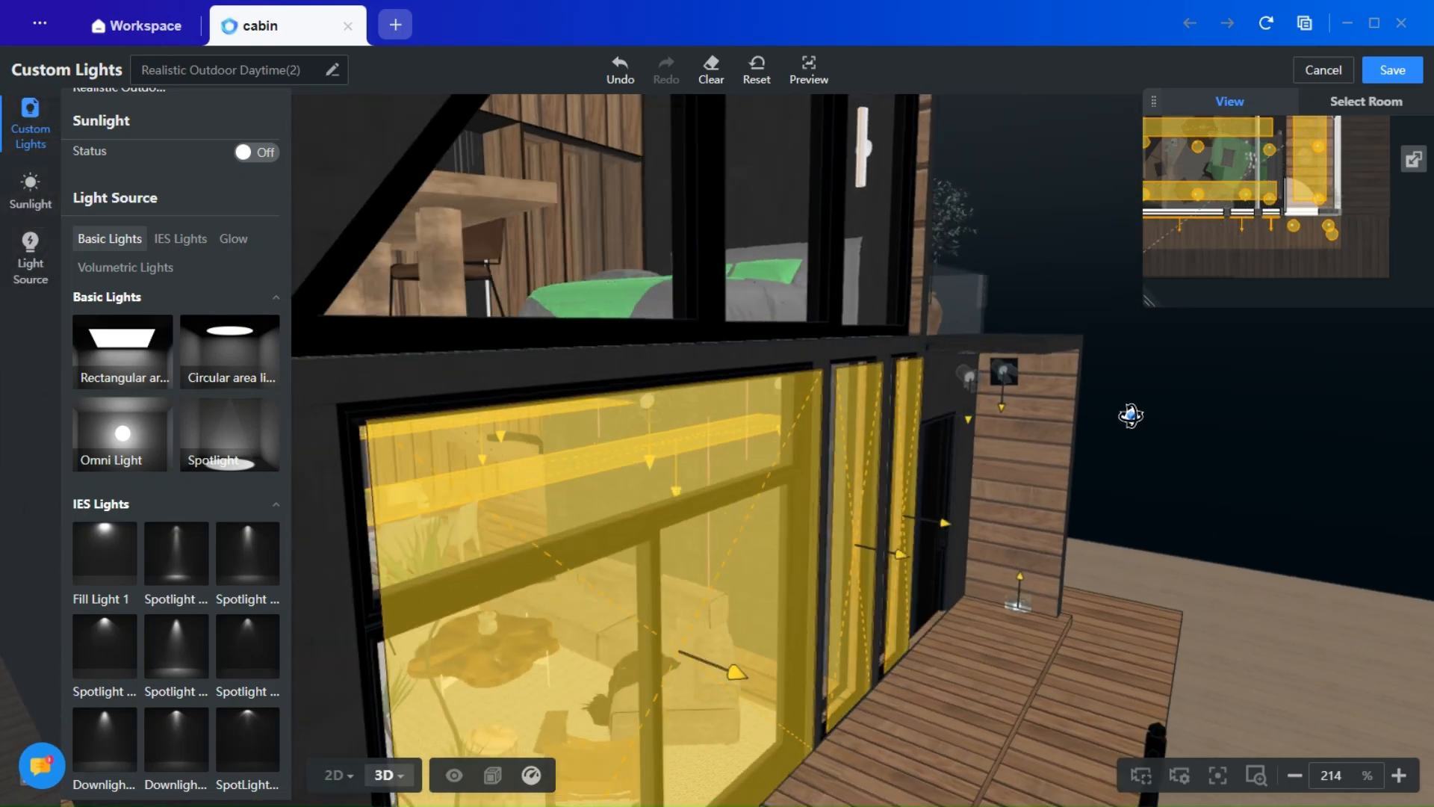
{"action": "left_click", "coordinate": [1019, 606]}
{"action": "left_click_drag", "start_coordinate": [1123, 639], "coordinate": [1046, 634]}
{"action": "left_click", "coordinate": [1147, 463]}
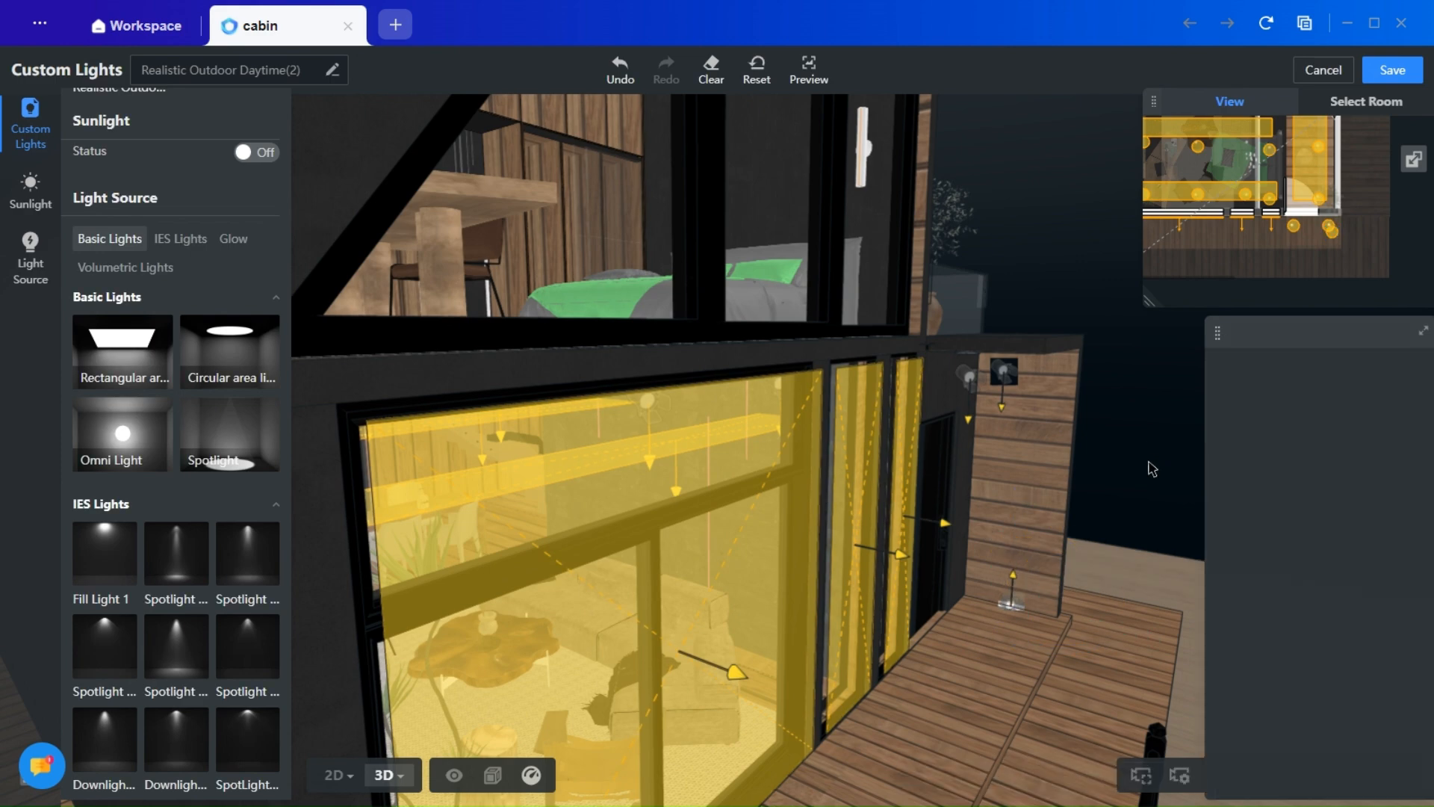
- Draw a rectangular area light over the front part of the living room and shorten its depth in the plan
{"action": "left_click_drag", "start_coordinate": [1152, 468], "coordinate": [1056, 485]}
{"action": "scroll", "coordinate": [1056, 485], "scroll_direction": "down", "scroll_amount": 5}
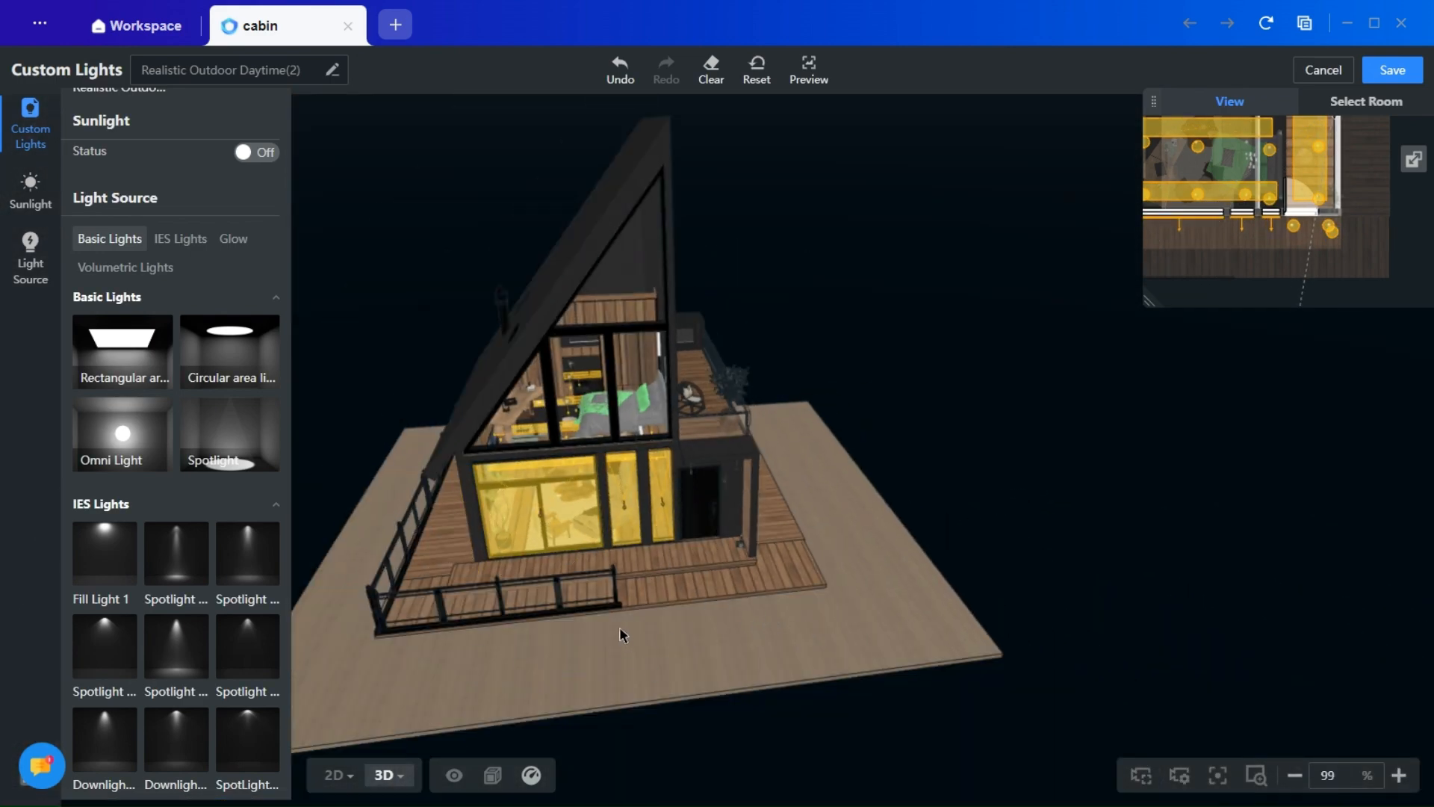
{"action": "left_click_drag", "start_coordinate": [620, 627], "coordinate": [863, 667]}
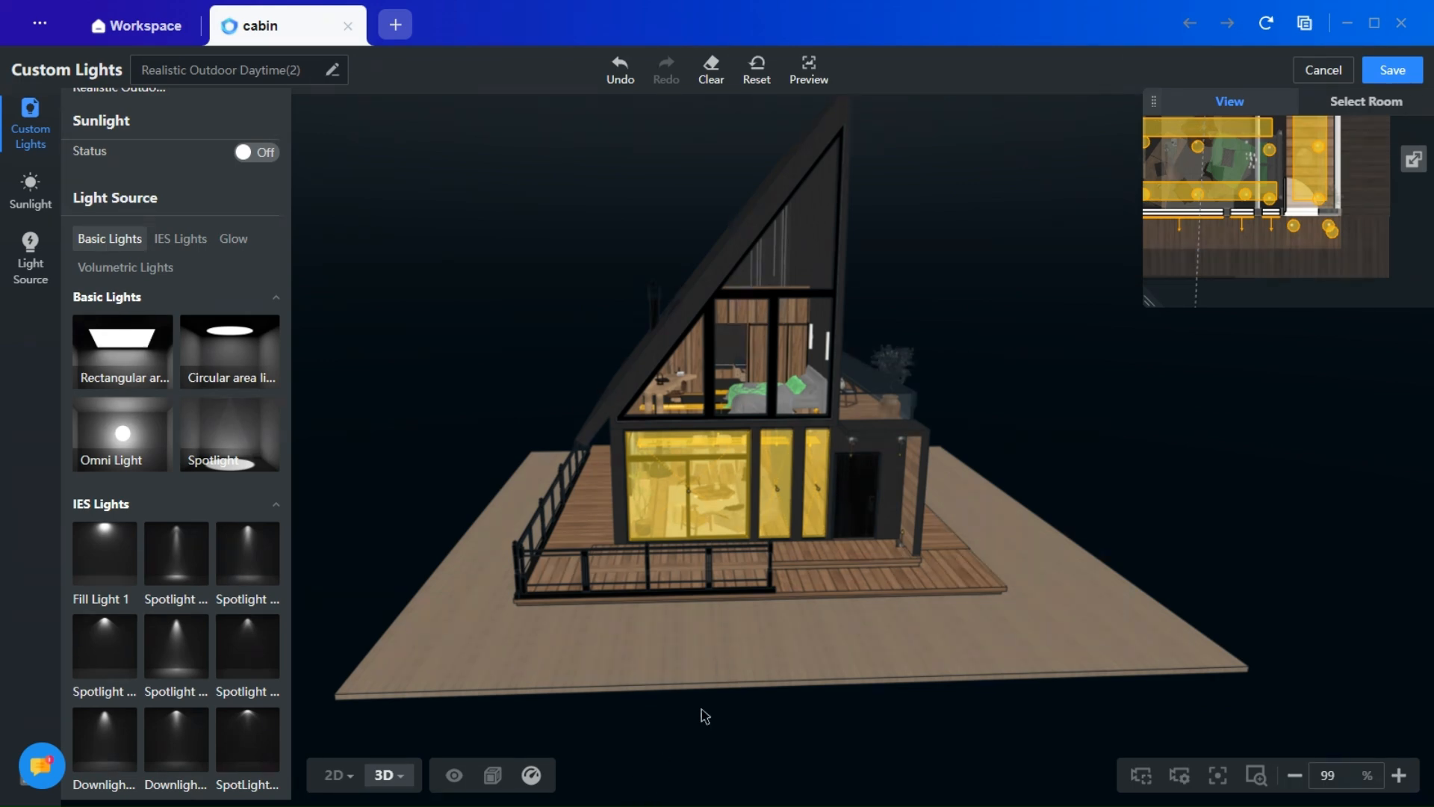
{"action": "left_click_drag", "start_coordinate": [803, 779], "coordinate": [351, 407]}
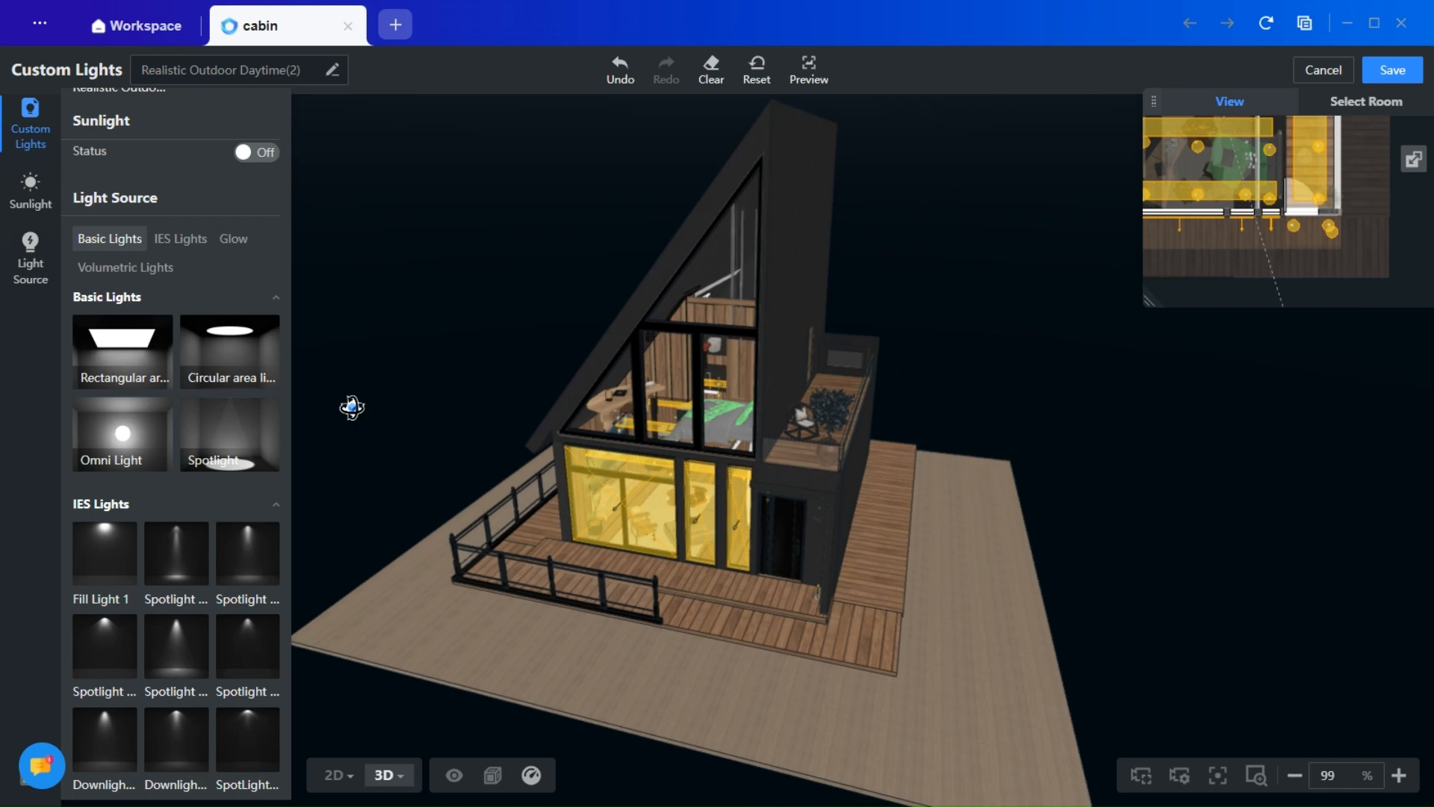
{"action": "left_click", "coordinate": [347, 773]}
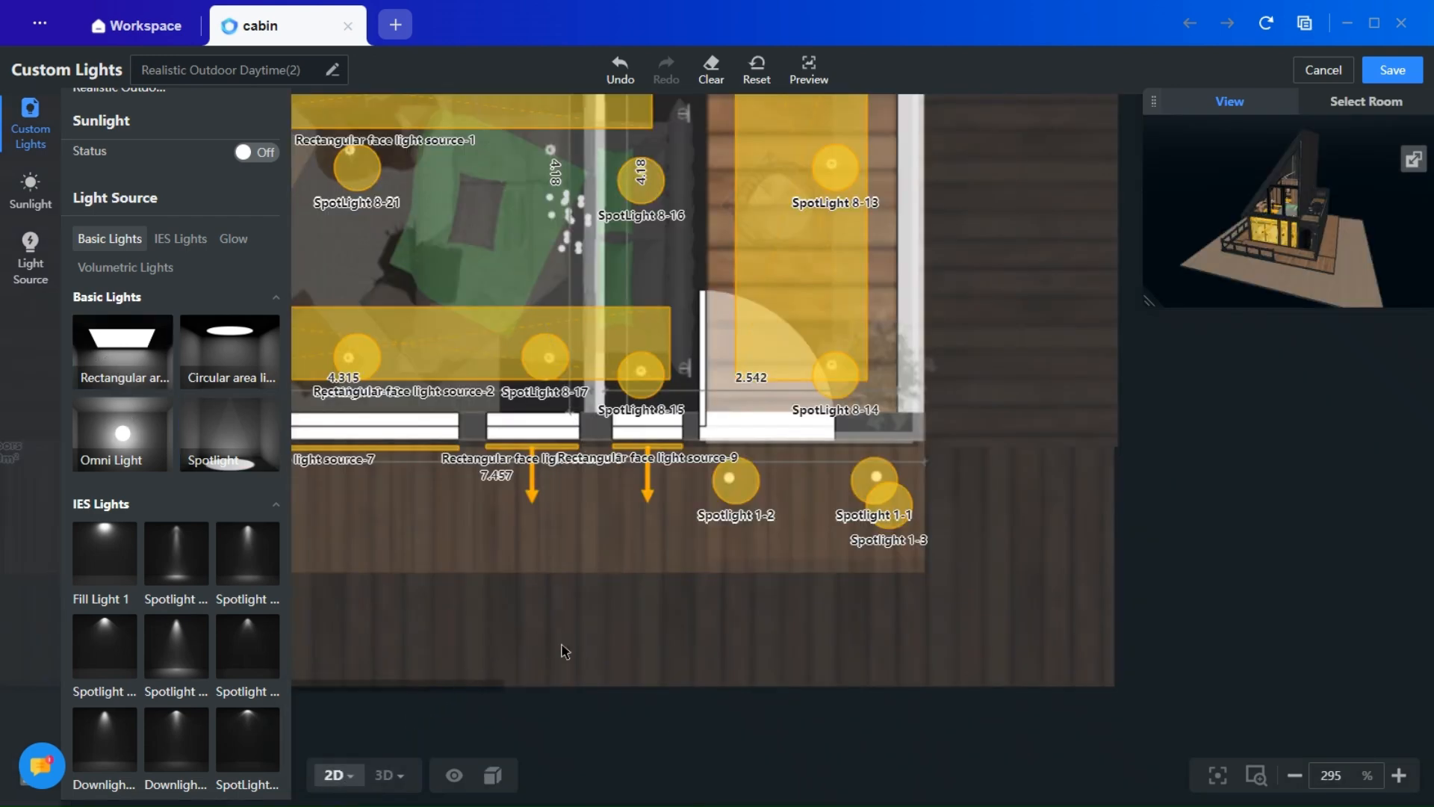
{"action": "scroll", "coordinate": [561, 569], "scroll_direction": "down", "scroll_amount": 5}
{"action": "left_click_drag", "start_coordinate": [104, 345], "coordinate": [719, 596]}
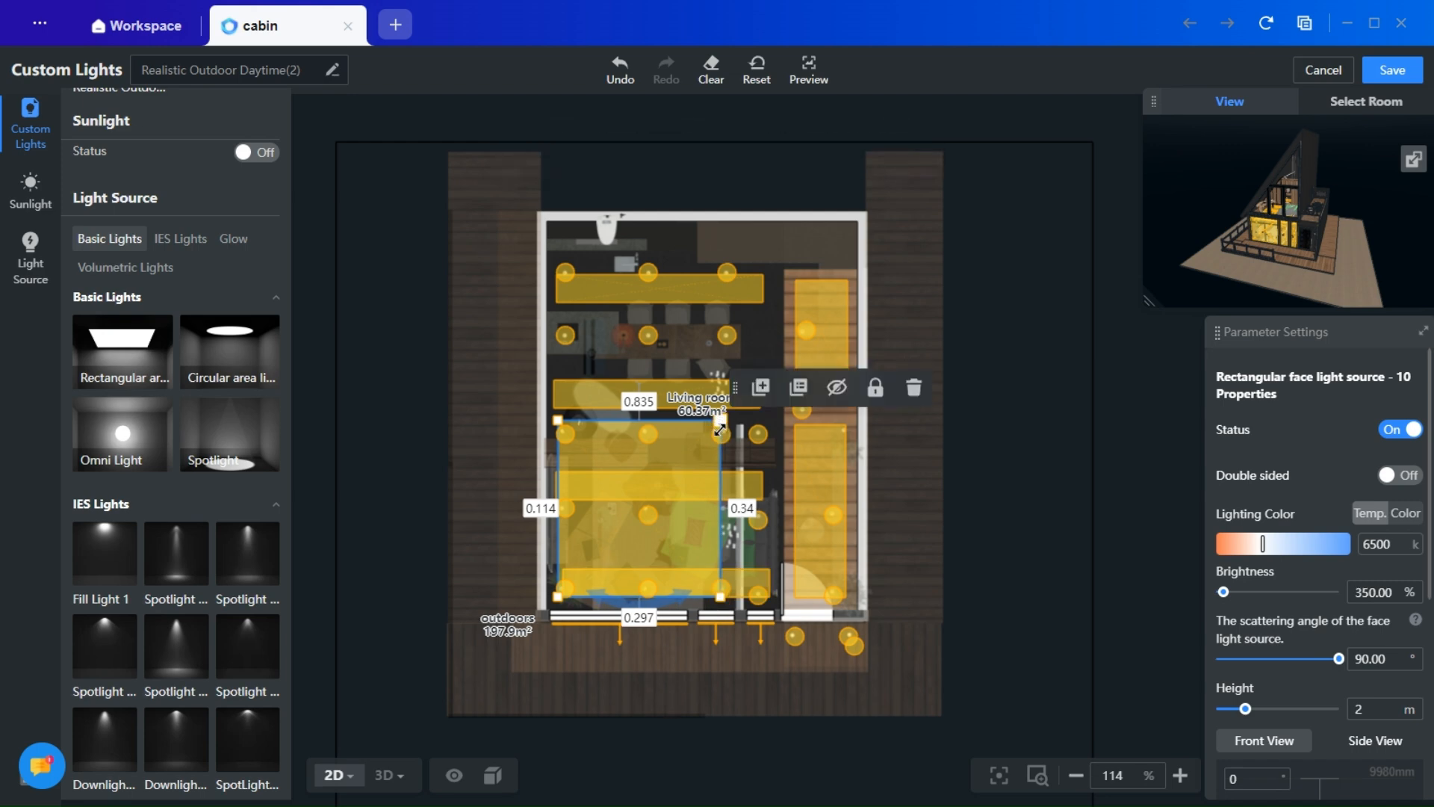
{"action": "left_click_drag", "start_coordinate": [721, 421], "coordinate": [728, 474]}
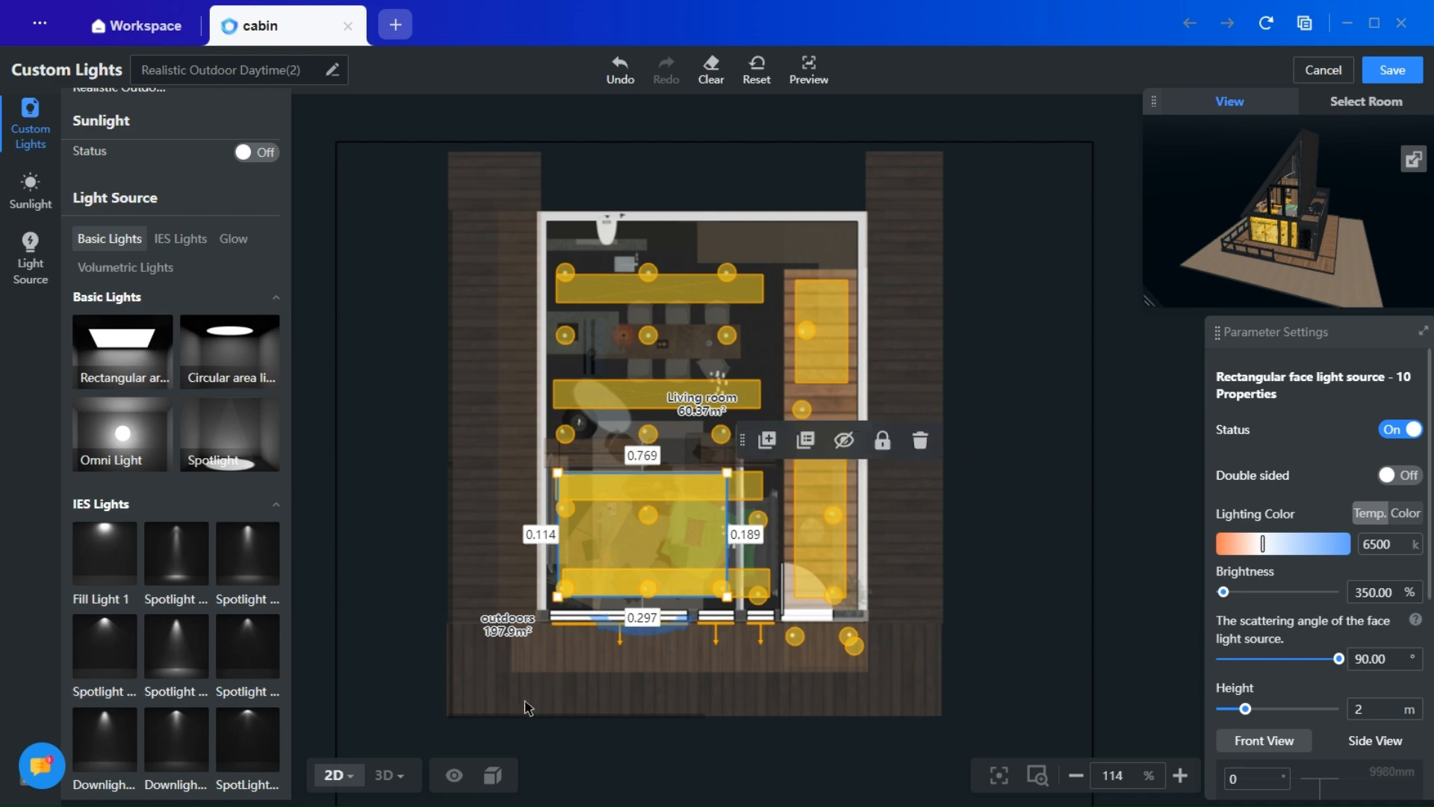
- Raise the new rectangular light to 5 m on the upper floor and tilt it 45° toward the roof slope
{"action": "left_click", "coordinate": [383, 776]}
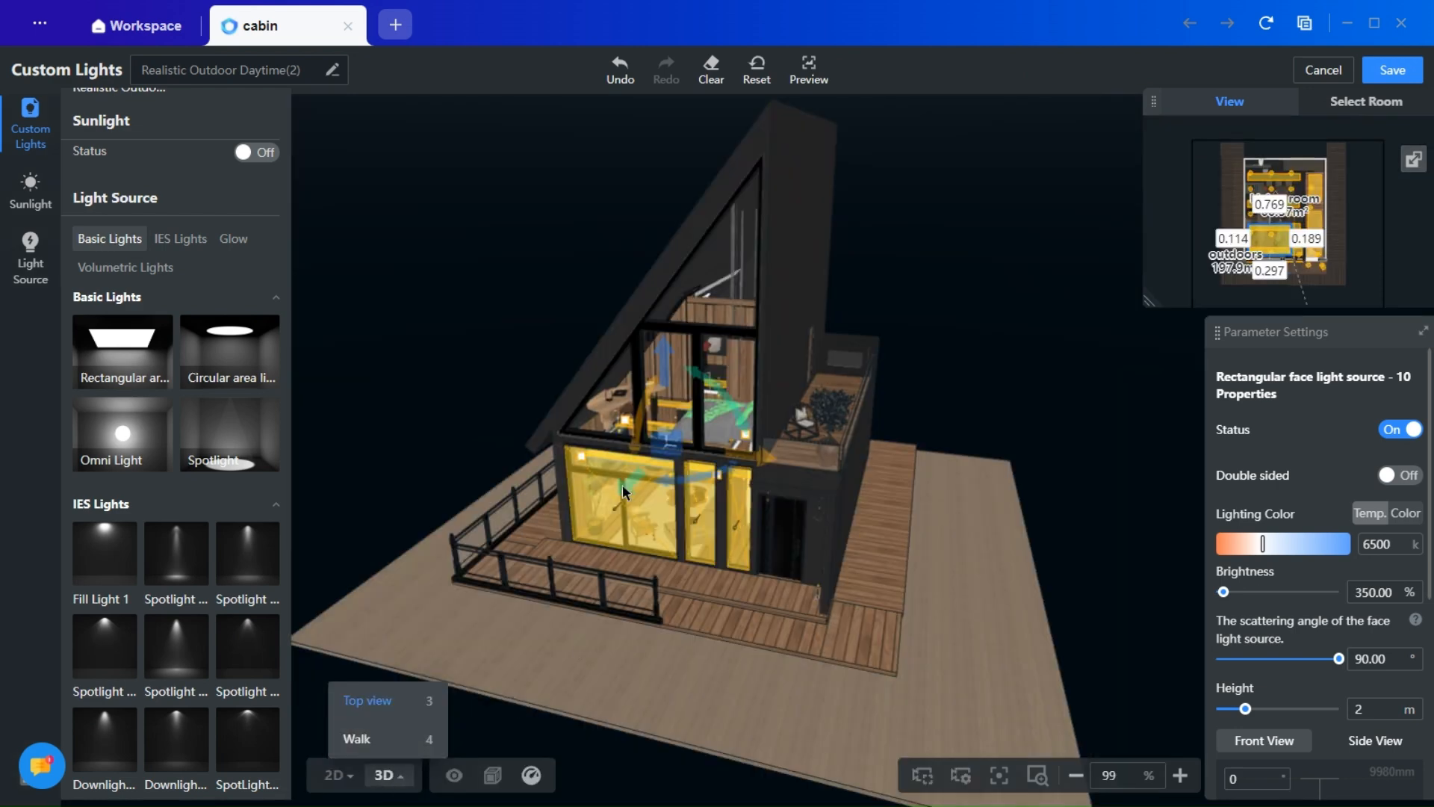
{"action": "scroll", "coordinate": [621, 484], "scroll_direction": "up", "scroll_amount": 4}
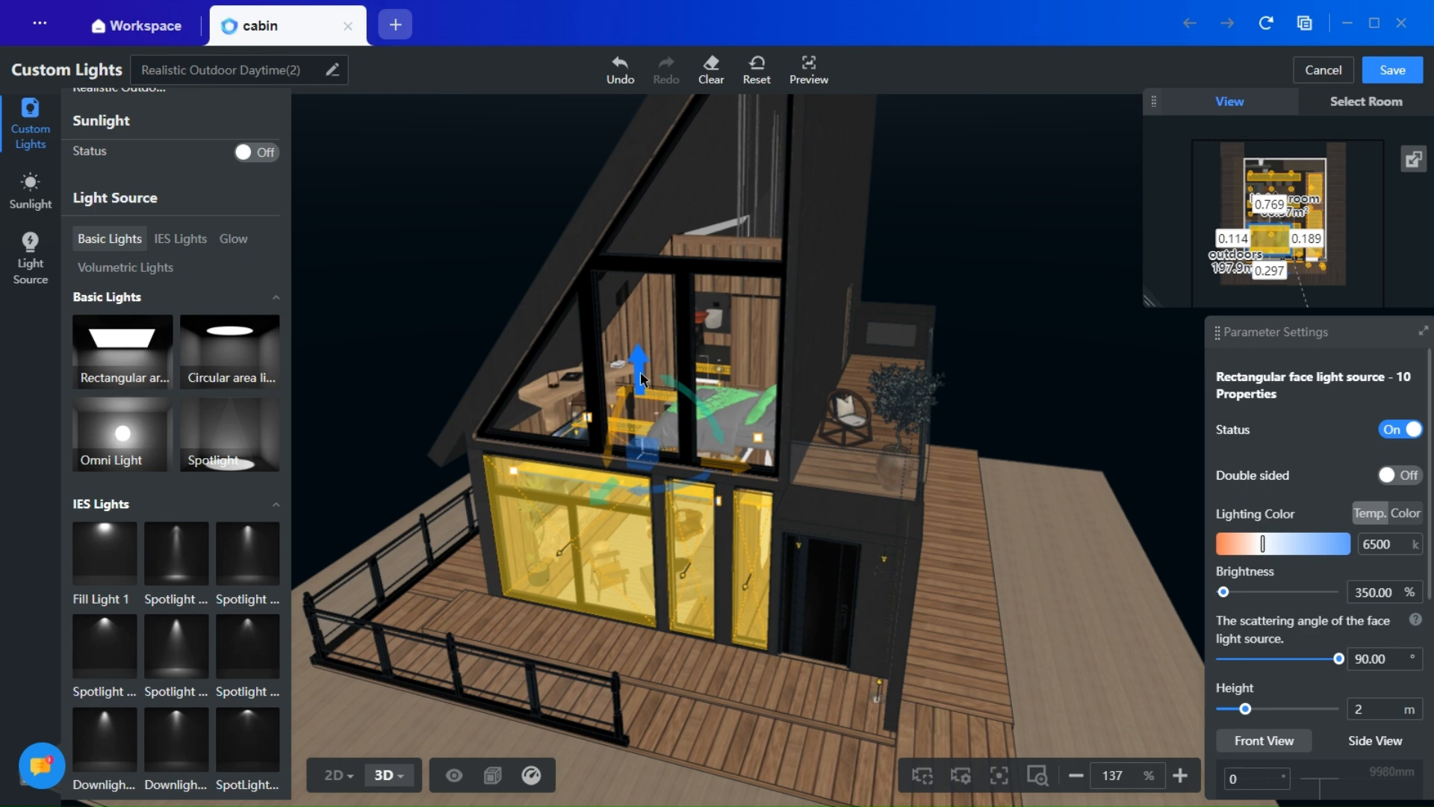
{"action": "left_click_drag", "start_coordinate": [640, 363], "coordinate": [641, 198]}
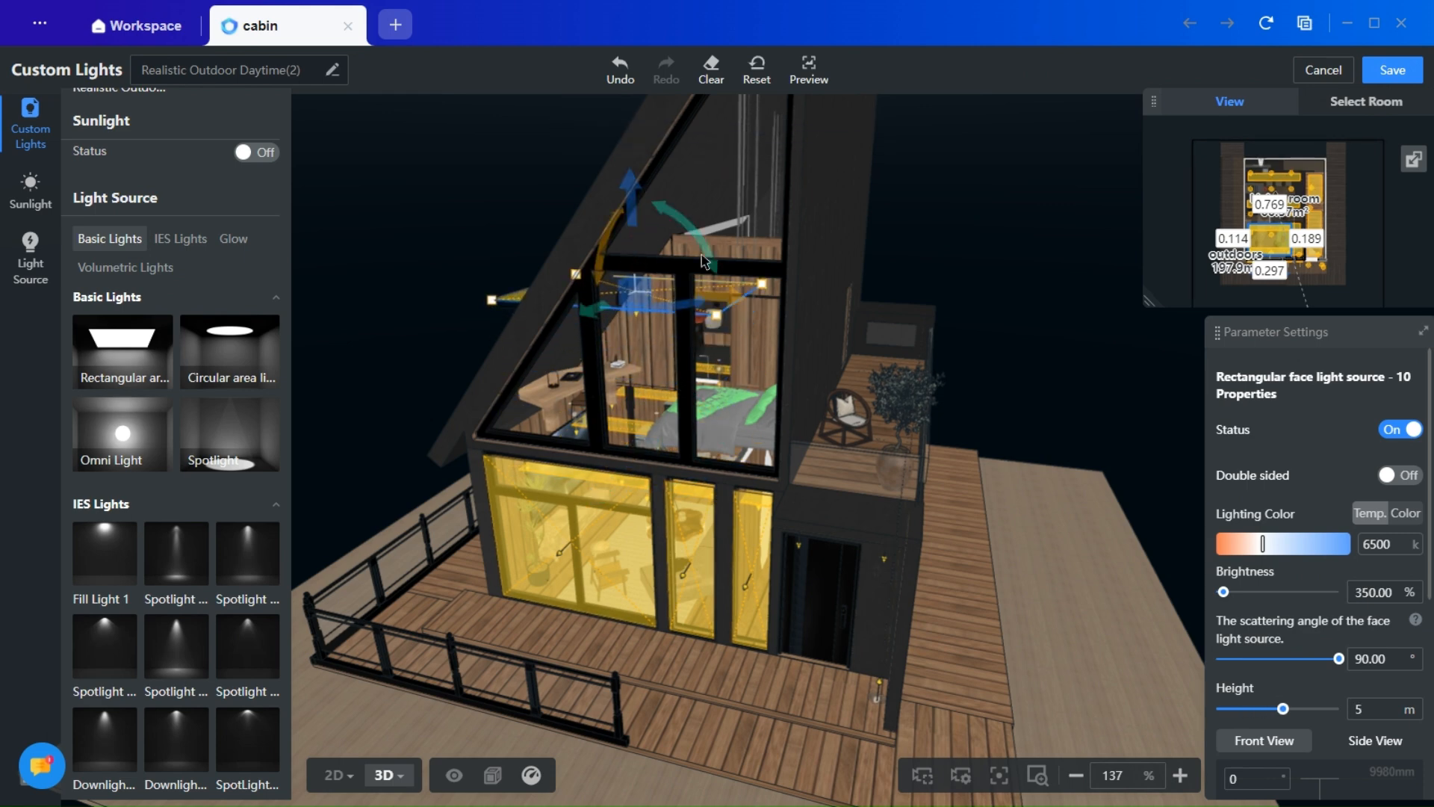
{"action": "left_click_drag", "start_coordinate": [703, 257], "coordinate": [667, 216]}
- Fit the tilted light beneath the sloping roof above the desk, at 6 m height and a -135° angle
{"action": "left_click_drag", "start_coordinate": [510, 241], "coordinate": [487, 249]}
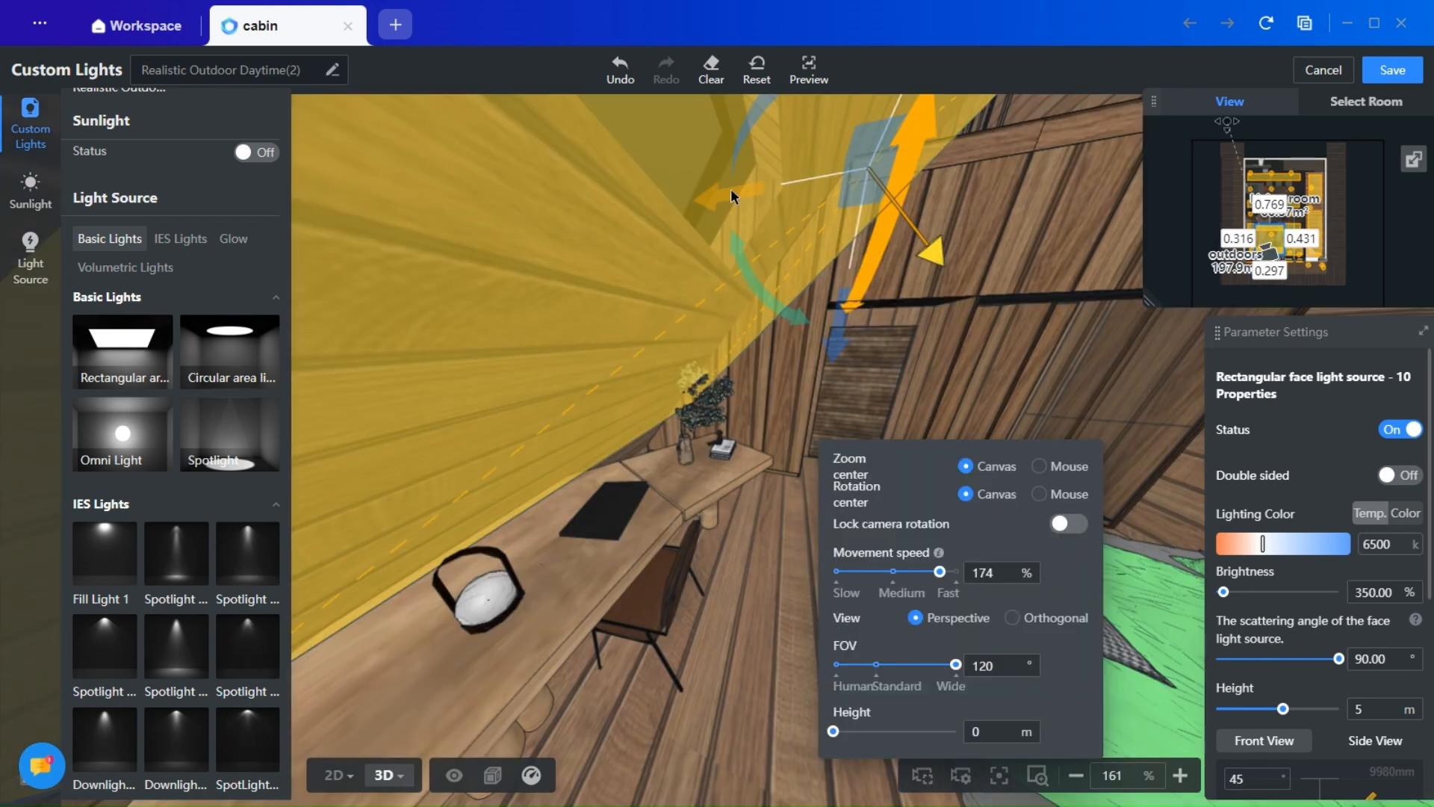
{"action": "left_click_drag", "start_coordinate": [749, 187], "coordinate": [774, 191]}
{"action": "left_click_drag", "start_coordinate": [881, 345], "coordinate": [916, 221]}
{"action": "right_click_drag", "start_coordinate": [636, 563], "coordinate": [737, 618]}
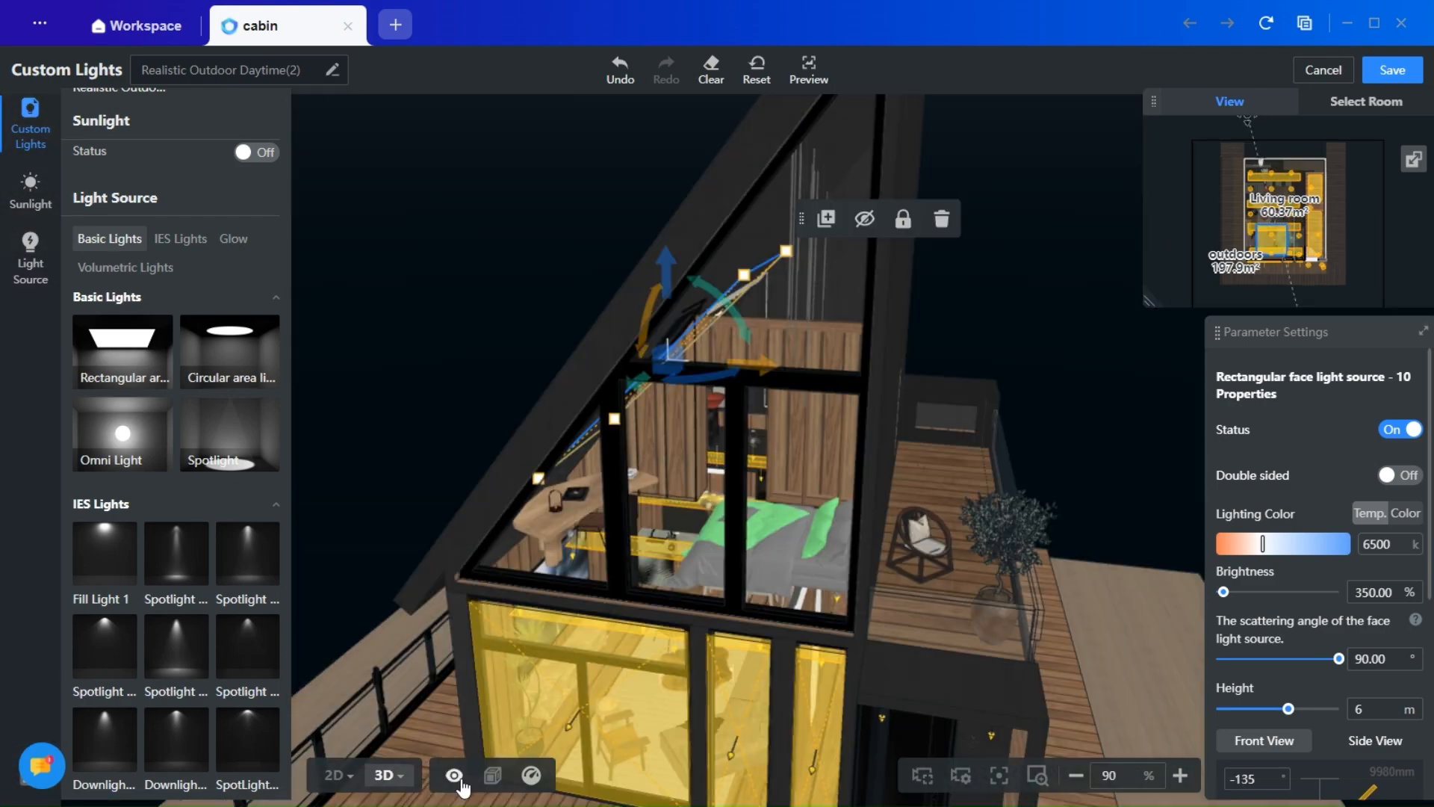
- Hide the custom modeling and give the sloped light a warm orange color with 400% brightness
{"action": "left_click", "coordinate": [454, 776]}
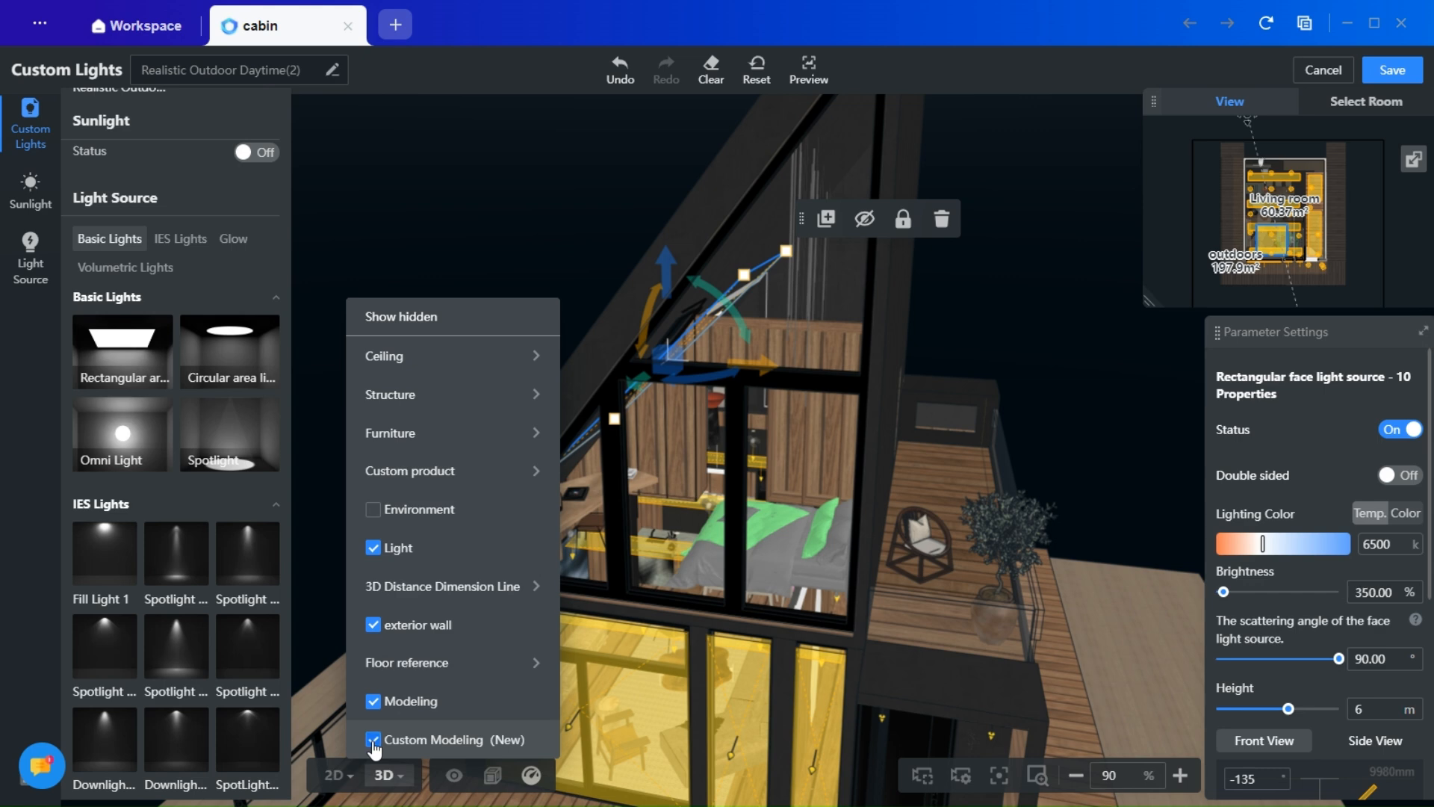
{"action": "left_click", "coordinate": [372, 741]}
{"action": "left_click_drag", "start_coordinate": [587, 224], "coordinate": [618, 241]}
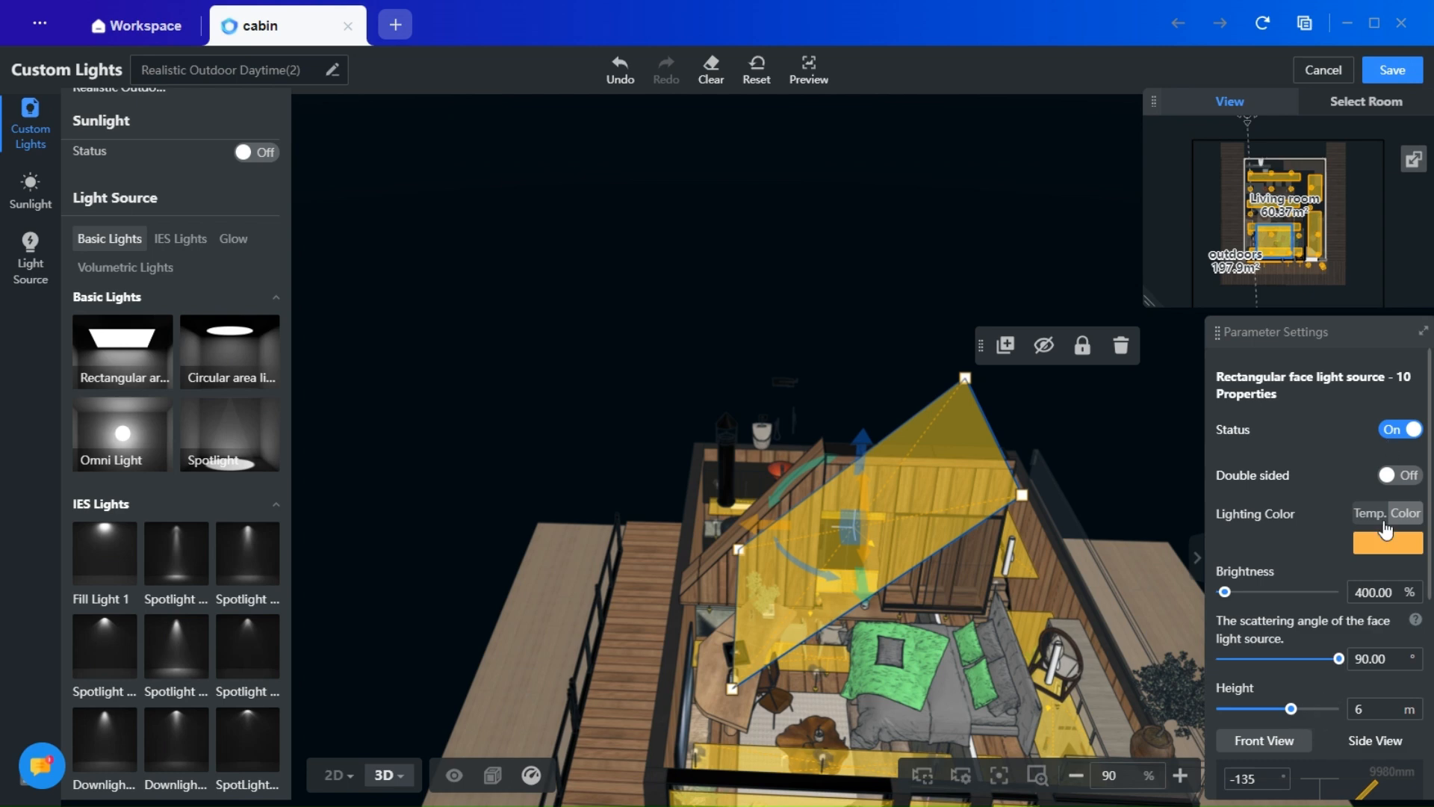
{"action": "scroll", "coordinate": [1385, 529], "scroll_direction": "down", "scroll_amount": 5}
{"action": "scroll", "coordinate": [1385, 529], "scroll_direction": "up", "scroll_amount": 4}
- Duplicate the sloped rectangular light and place the copy over the rear part of the cabin
{"action": "left_click", "coordinate": [1006, 345]}
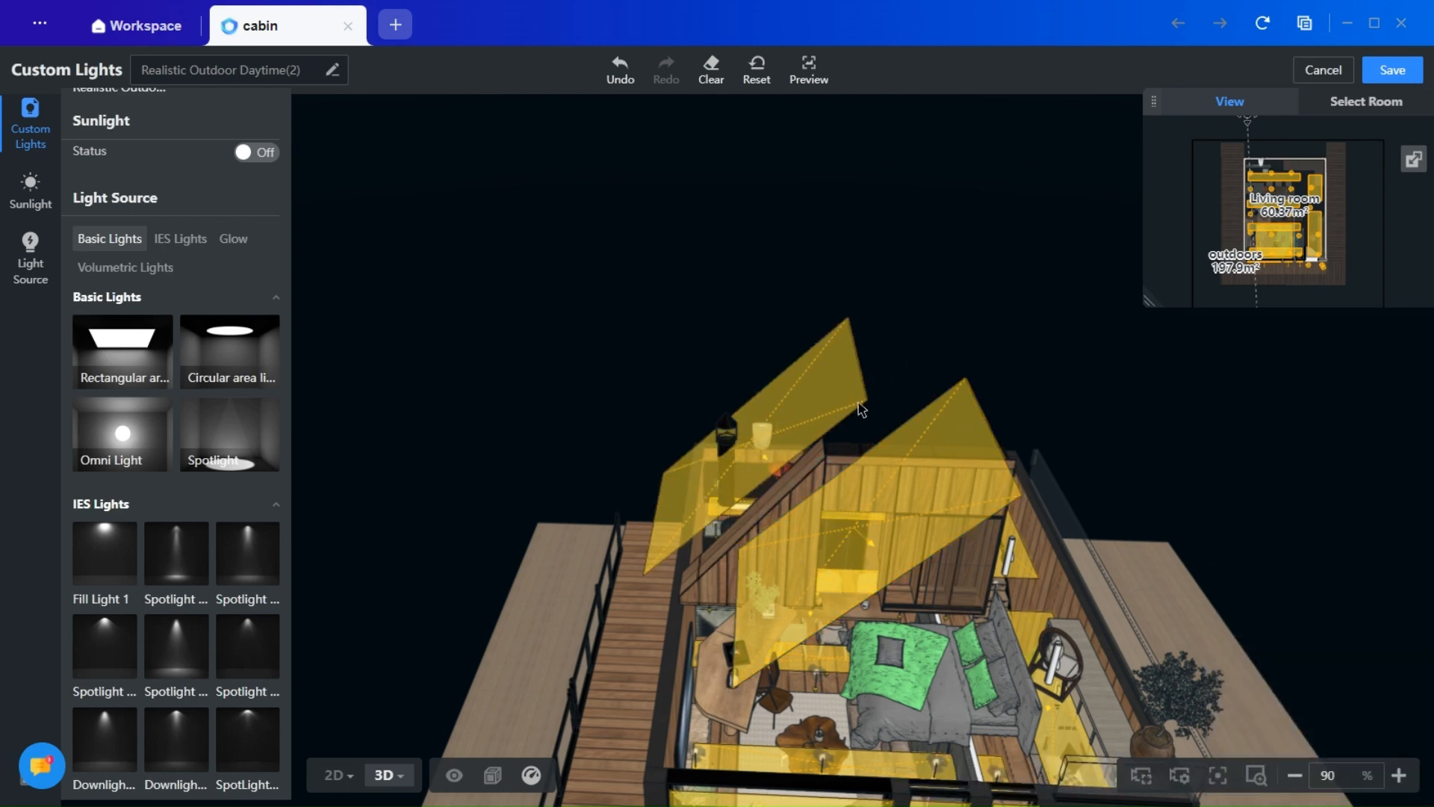
{"action": "left_click", "coordinate": [954, 377]}
{"action": "left_click_drag", "start_coordinate": [824, 311], "coordinate": [826, 474]}
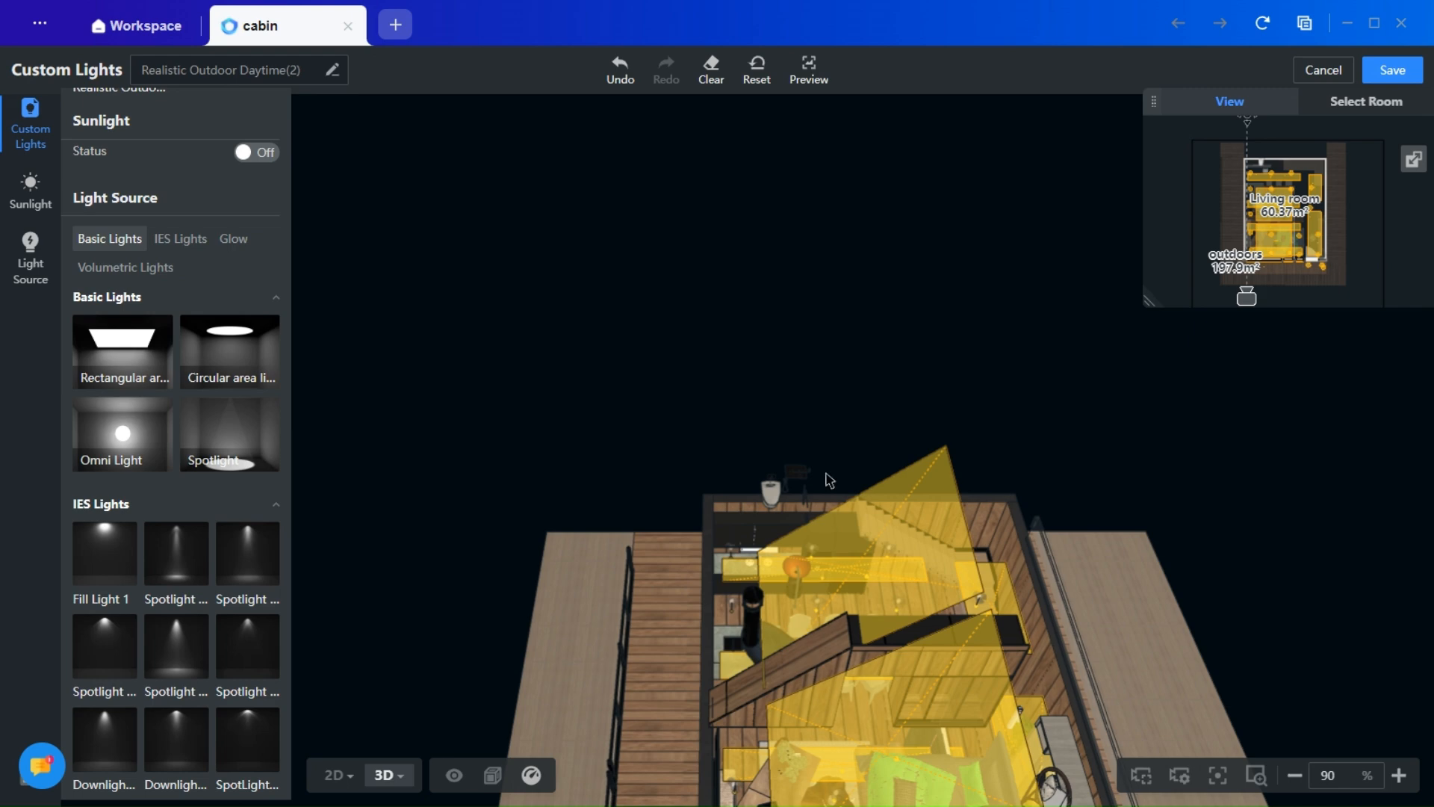
- Duplicate the sloped rectangular light at the front of the cabin and place the copy at the head of the bed, near the front wall
{"action": "left_click", "coordinate": [873, 634]}
{"action": "left_click_drag", "start_coordinate": [874, 633], "coordinate": [825, 588]}
{"action": "left_click_drag", "start_coordinate": [747, 496], "coordinate": [761, 495]}
{"action": "left_click_drag", "start_coordinate": [643, 746], "coordinate": [433, 788]}
{"action": "mouse_move", "coordinate": [452, 779]}
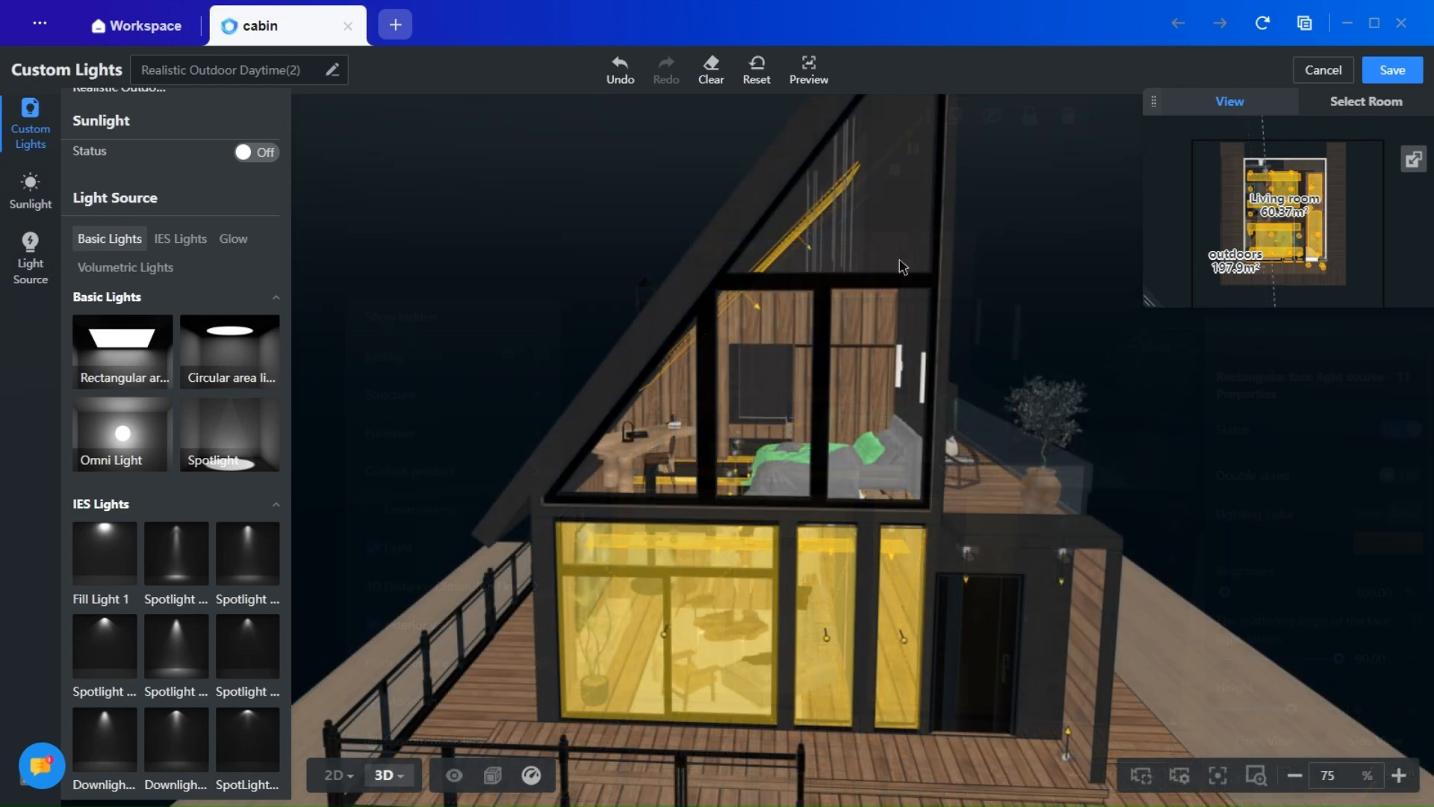
{"action": "mouse_move", "coordinate": [335, 777]}
{"action": "left_click", "coordinate": [345, 732]}
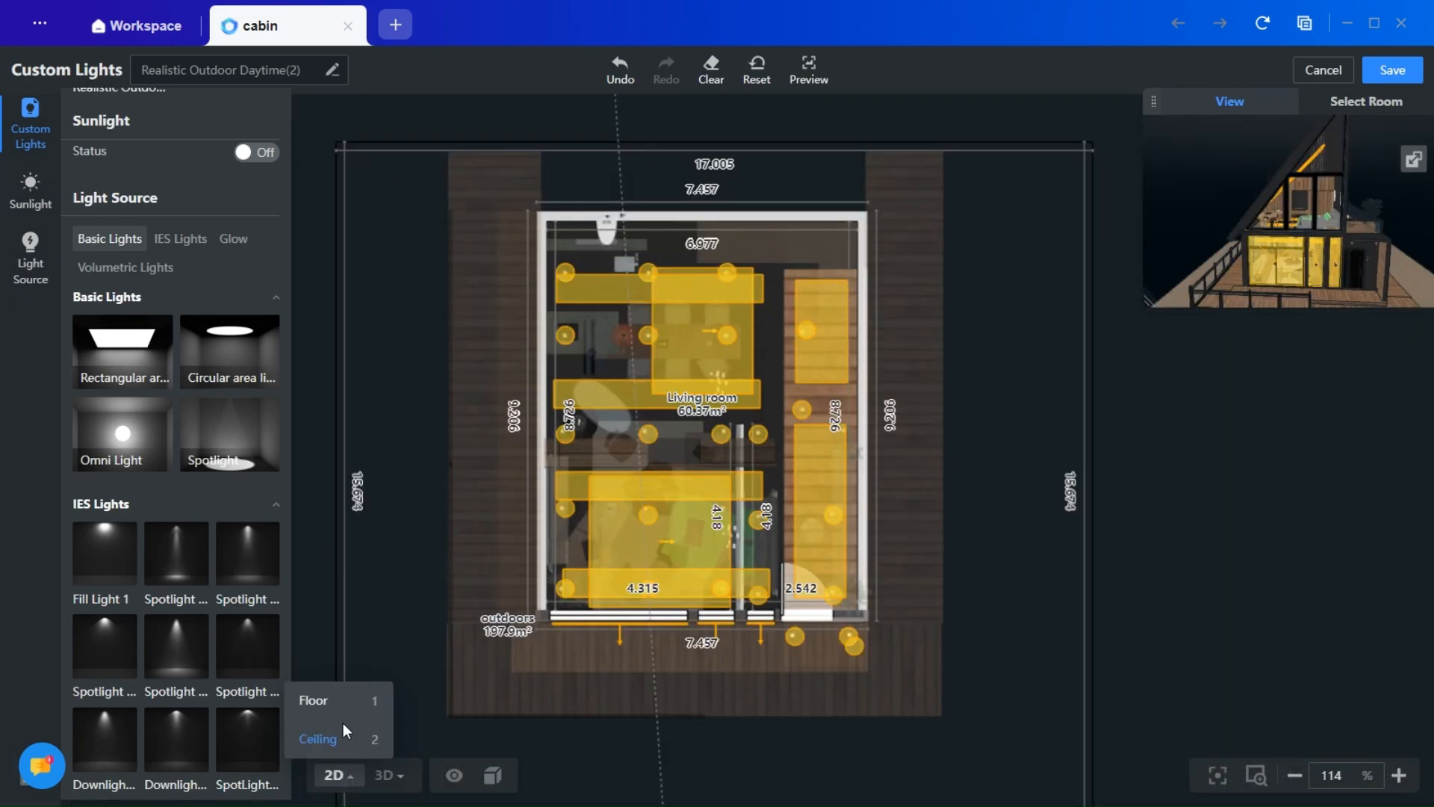
{"action": "left_click", "coordinate": [646, 593]}
{"action": "left_click", "coordinate": [770, 445]}
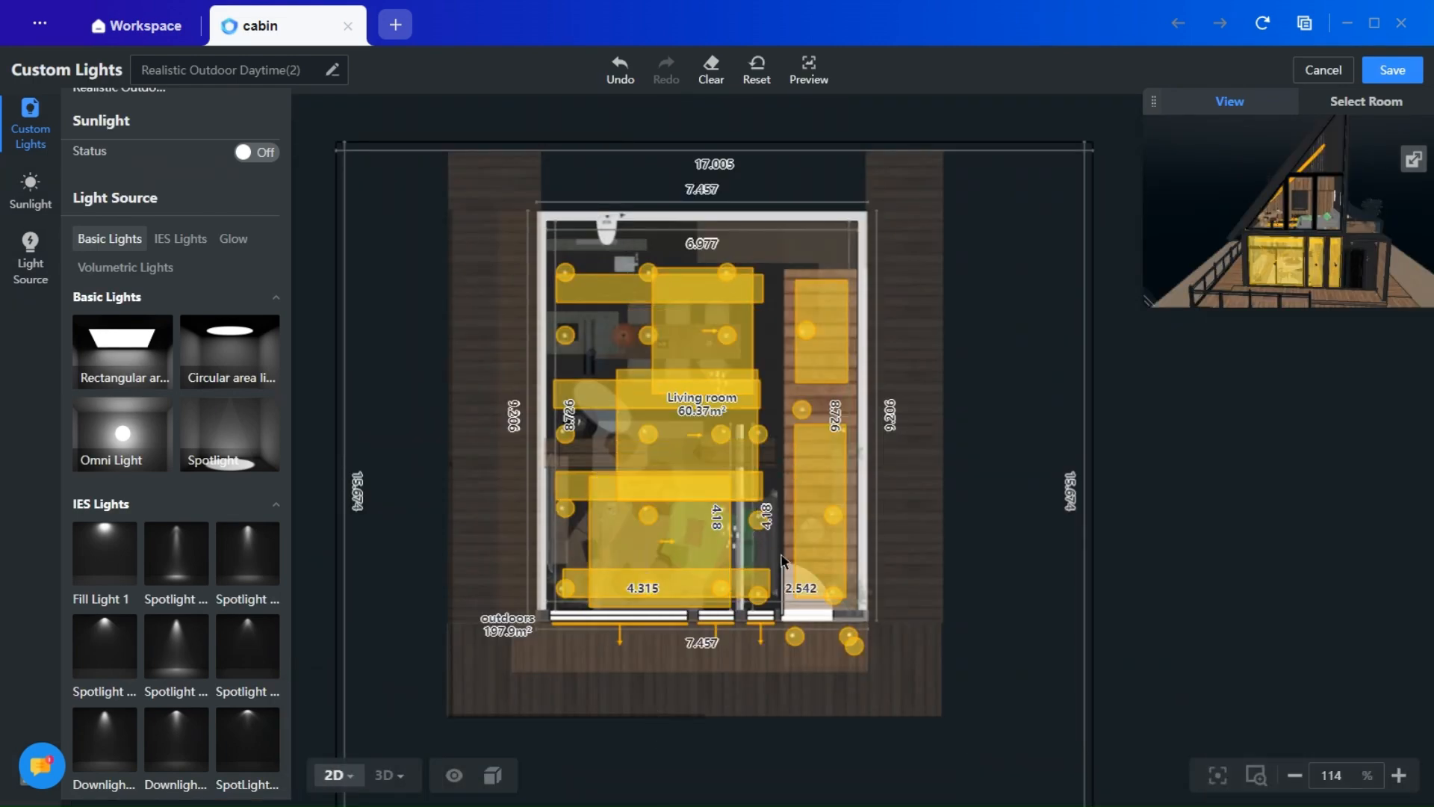
{"action": "left_click", "coordinate": [819, 612]}
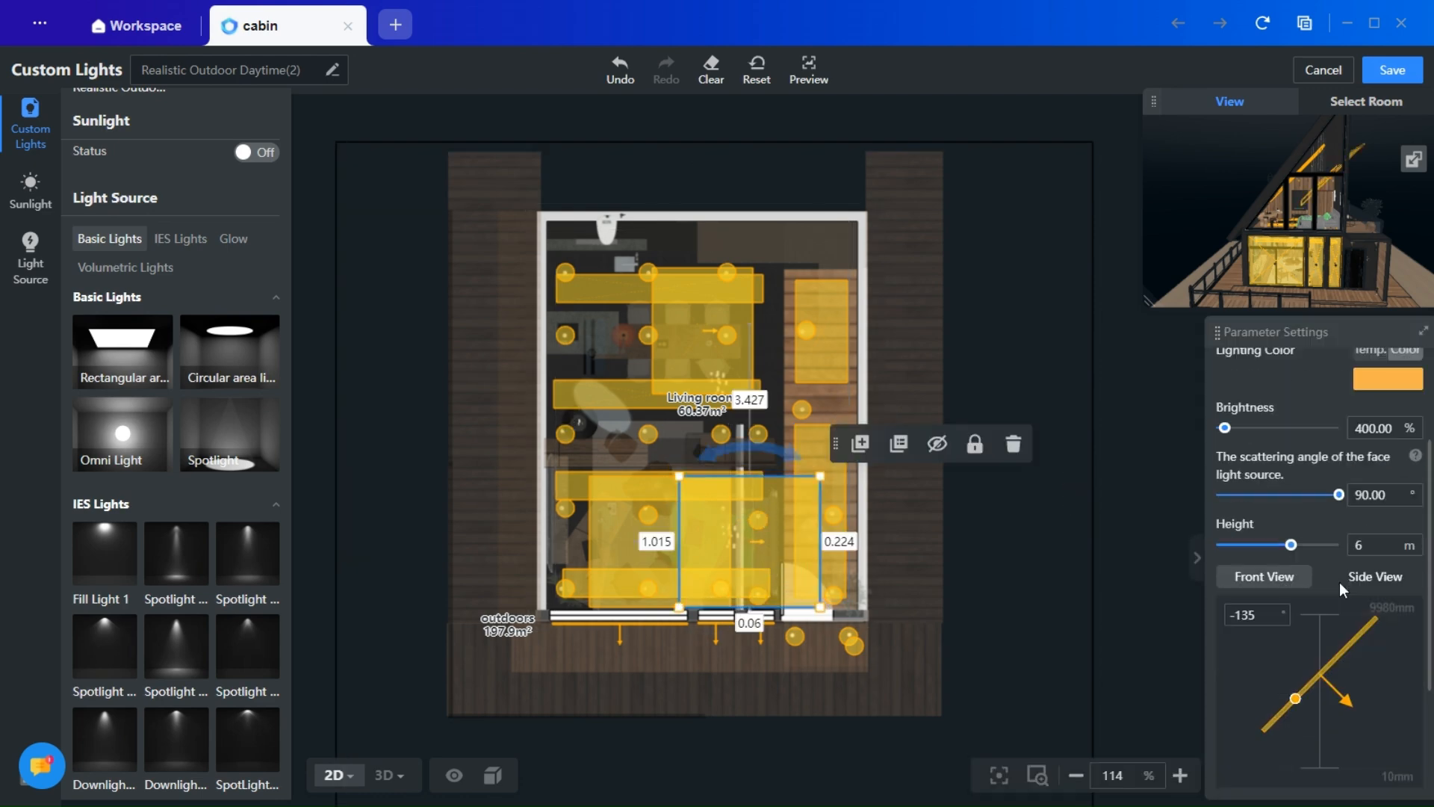
- Turn the copied rectangular light upright at -90° and shift it slightly toward the bed
{"action": "scroll", "coordinate": [1338, 581], "scroll_direction": "down", "scroll_amount": 1}
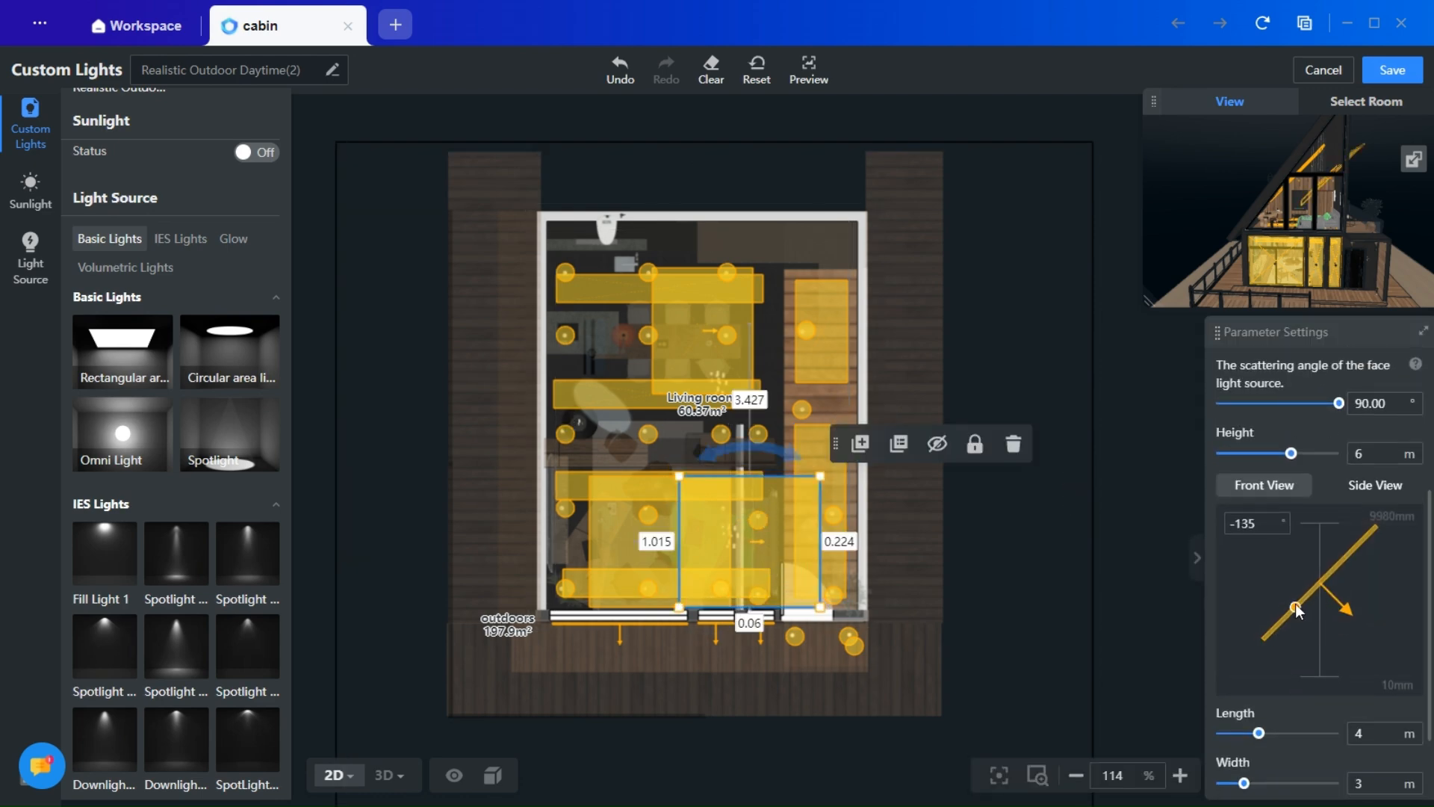
{"action": "left_click_drag", "start_coordinate": [1298, 620], "coordinate": [1321, 628]}
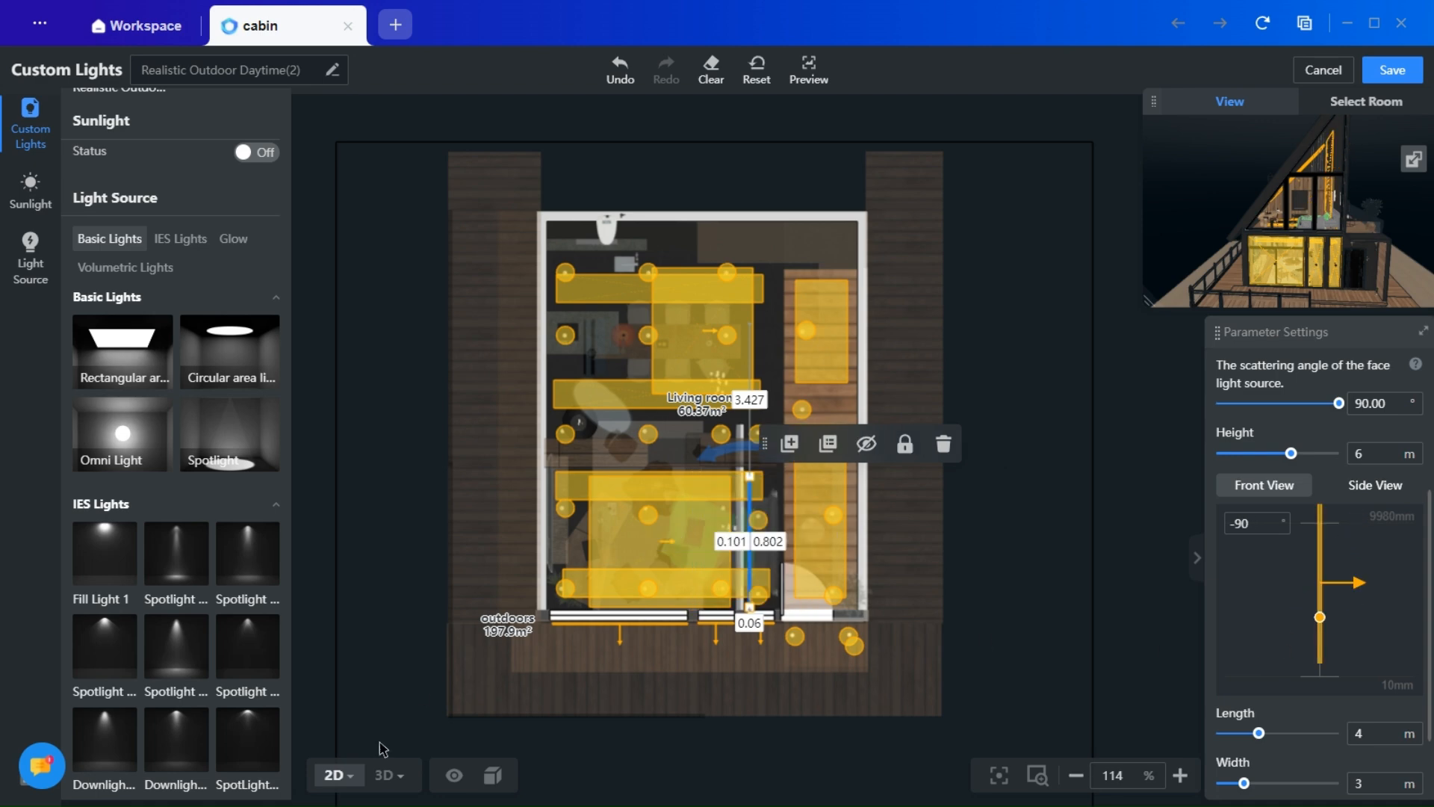
{"action": "left_click", "coordinate": [383, 777]}
{"action": "scroll", "coordinate": [904, 377], "scroll_direction": "up", "scroll_amount": 5}
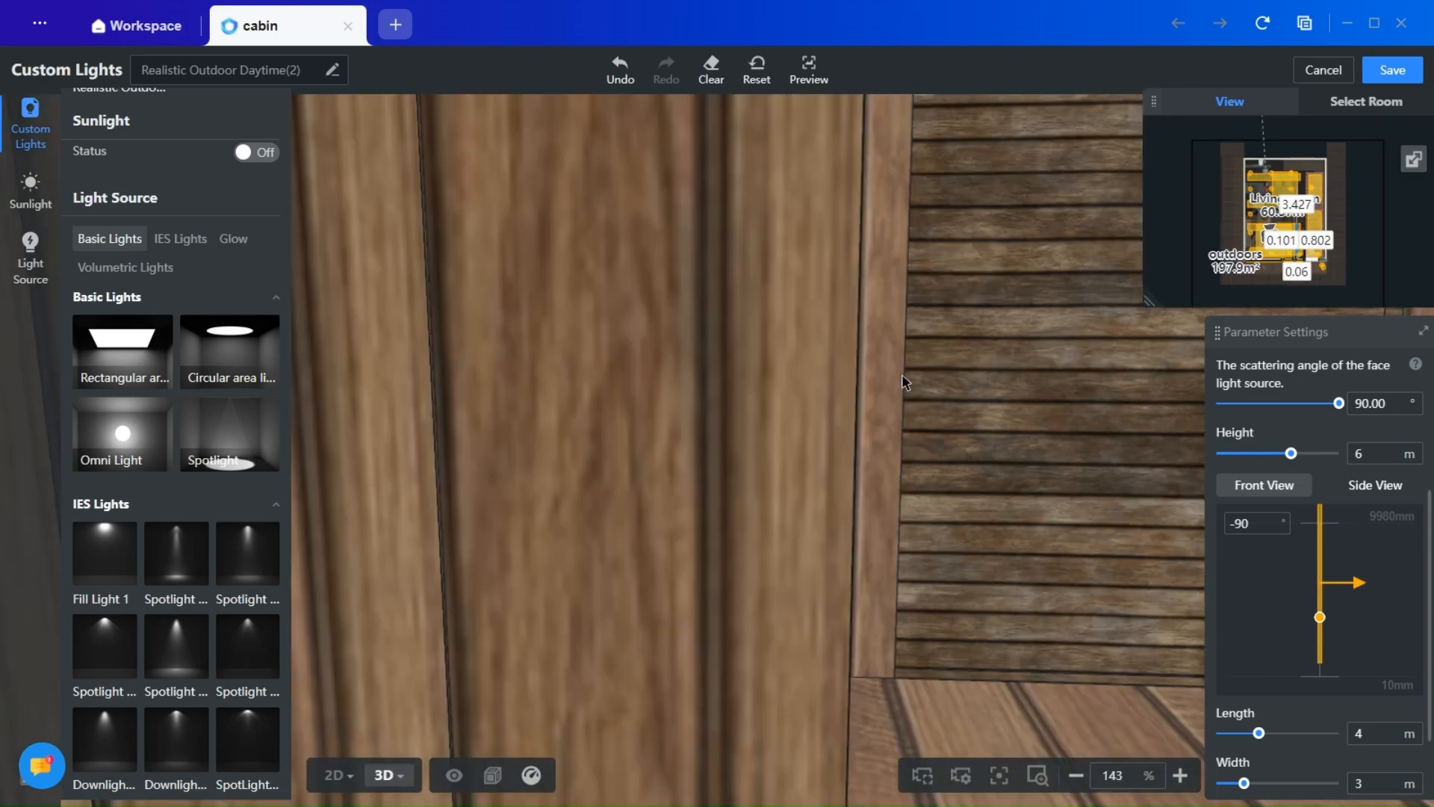
{"action": "scroll", "coordinate": [902, 373], "scroll_direction": "down", "scroll_amount": 4}
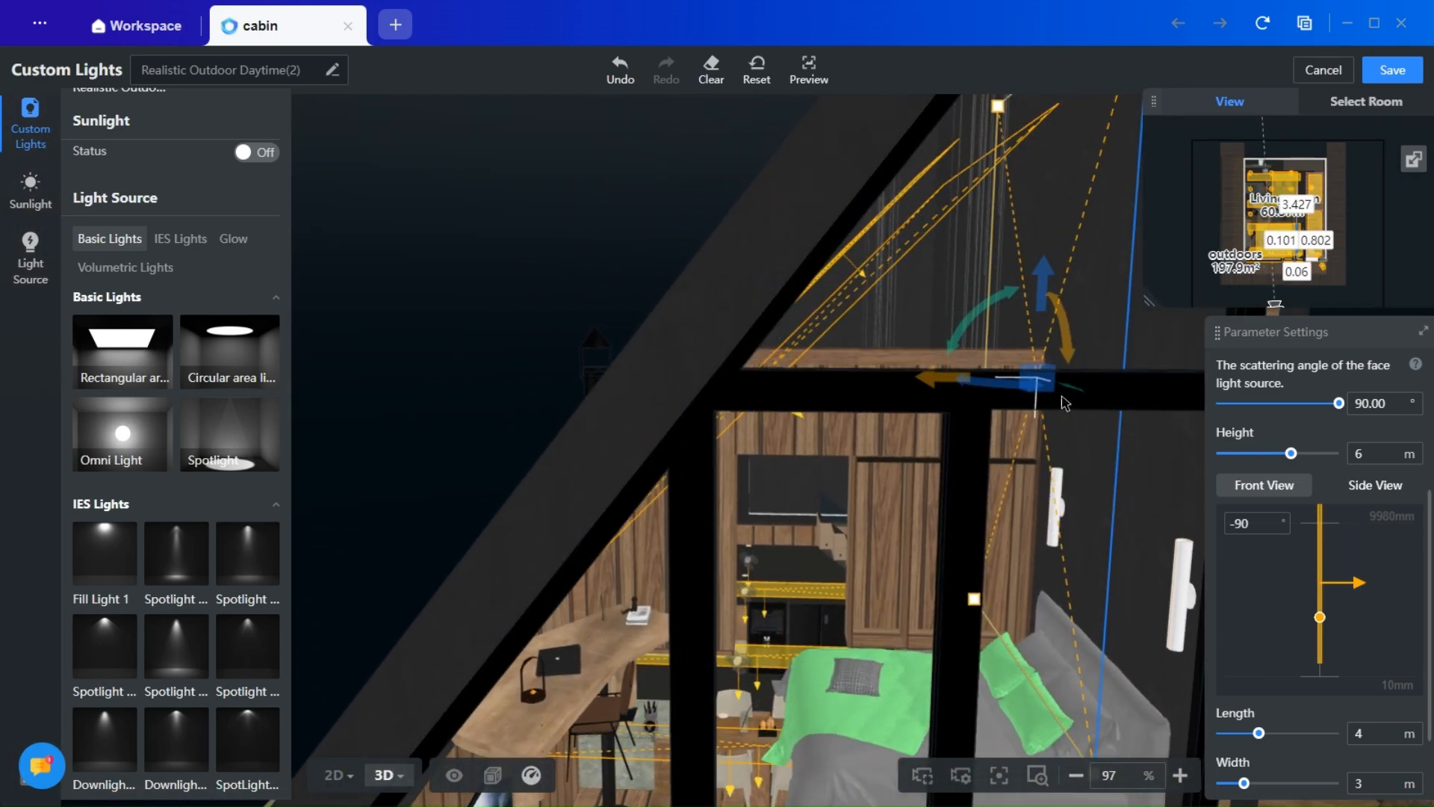
{"action": "left_click_drag", "start_coordinate": [1068, 448], "coordinate": [1069, 597]}
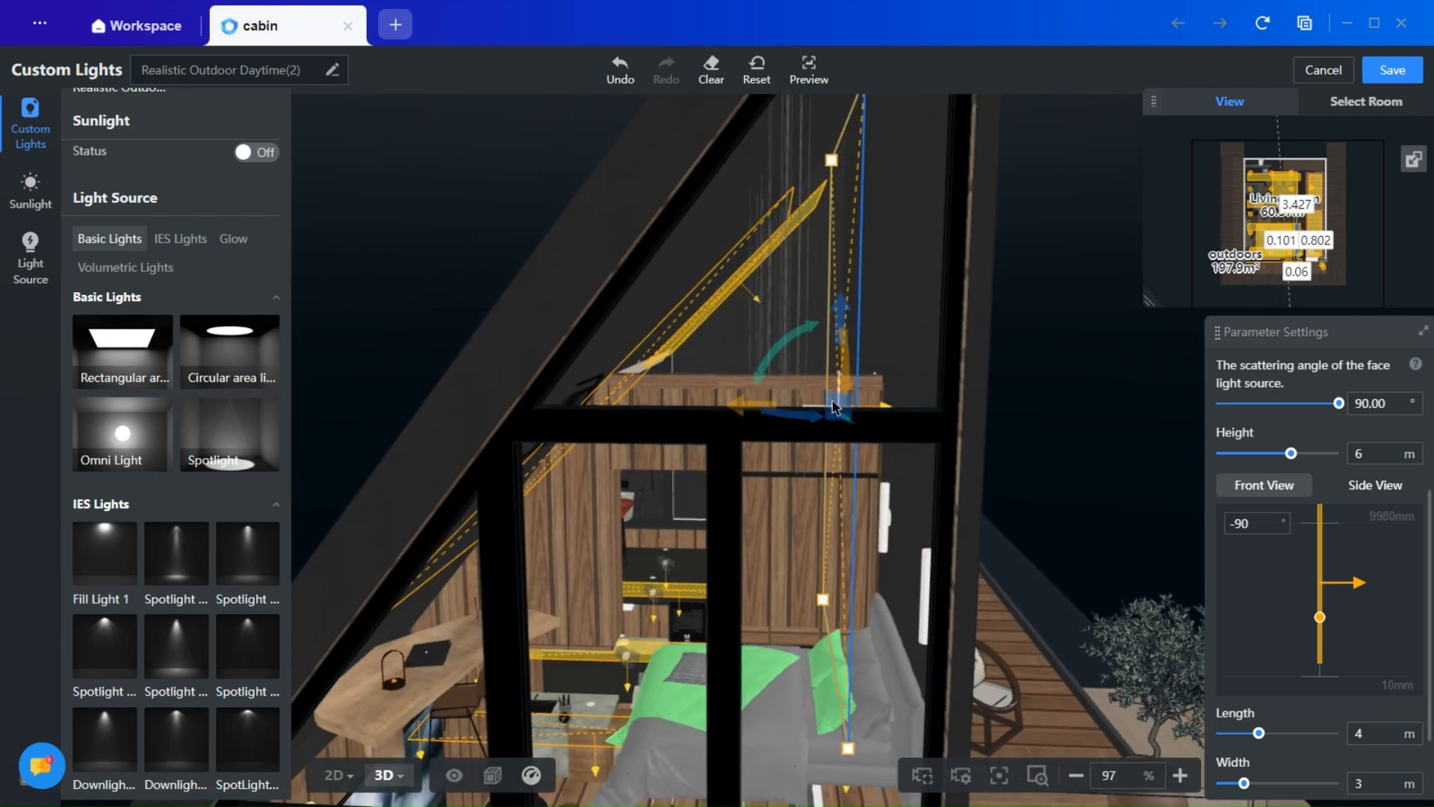
{"action": "left_click_drag", "start_coordinate": [745, 410], "coordinate": [708, 417]}
{"action": "scroll", "coordinate": [934, 389], "scroll_direction": "down", "scroll_amount": 4}
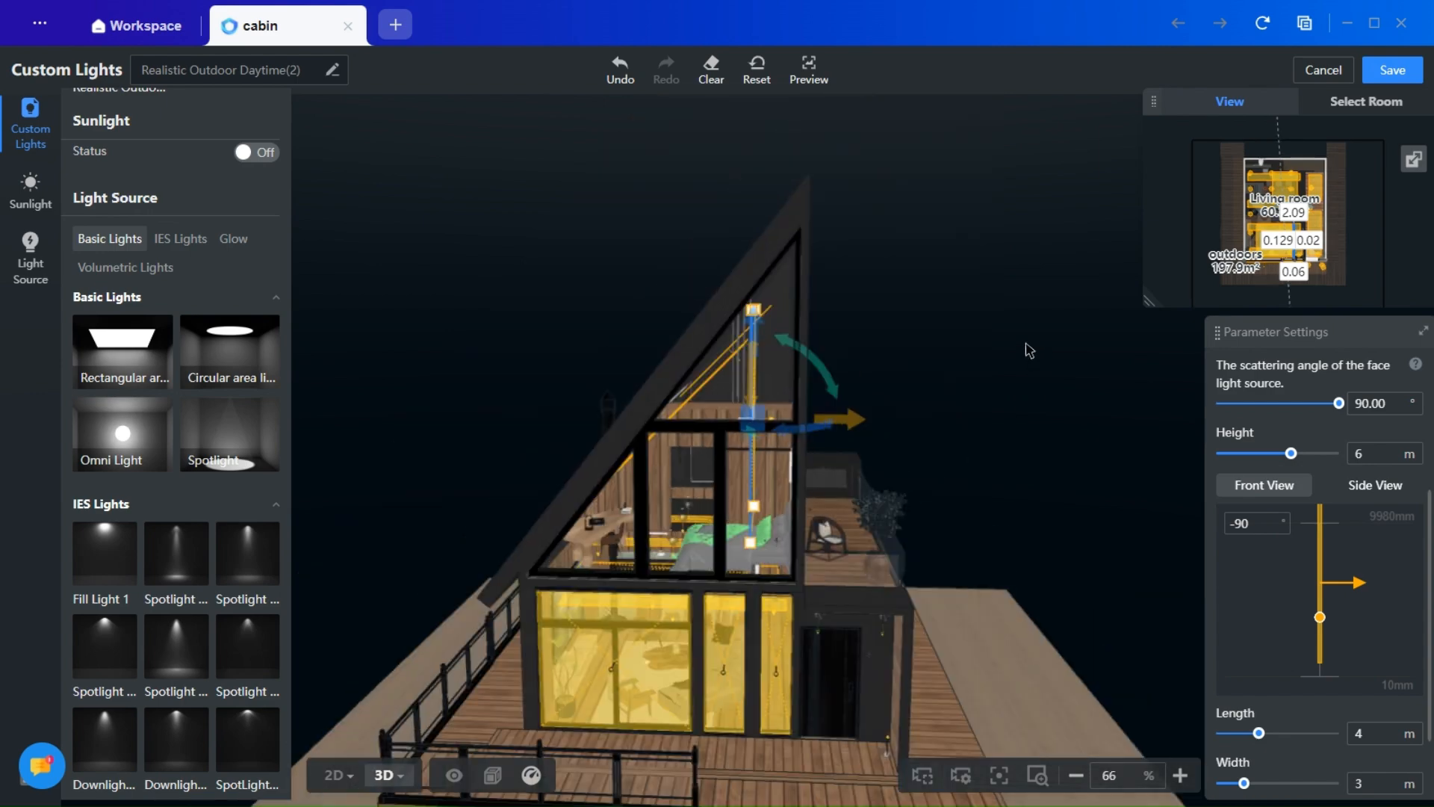
{"action": "left_click", "coordinate": [972, 373]}
{"action": "left_click_drag", "start_coordinate": [973, 373], "coordinate": [825, 431]}
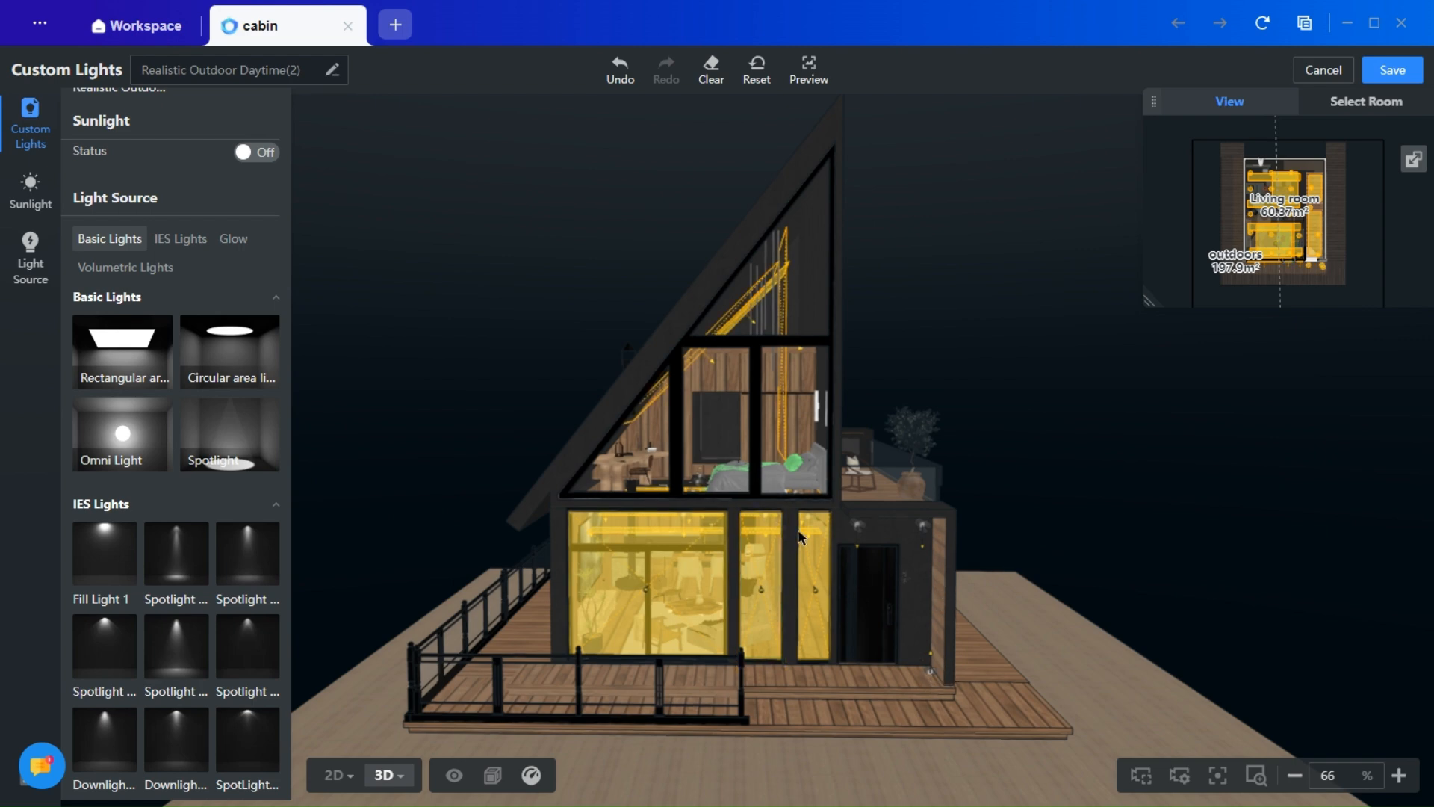
- Duplicate the outermost porch floor spotlight and place the copy inside, against the wall behind the bed near the front window
{"action": "scroll", "coordinate": [685, 494], "scroll_direction": "up", "scroll_amount": 5}
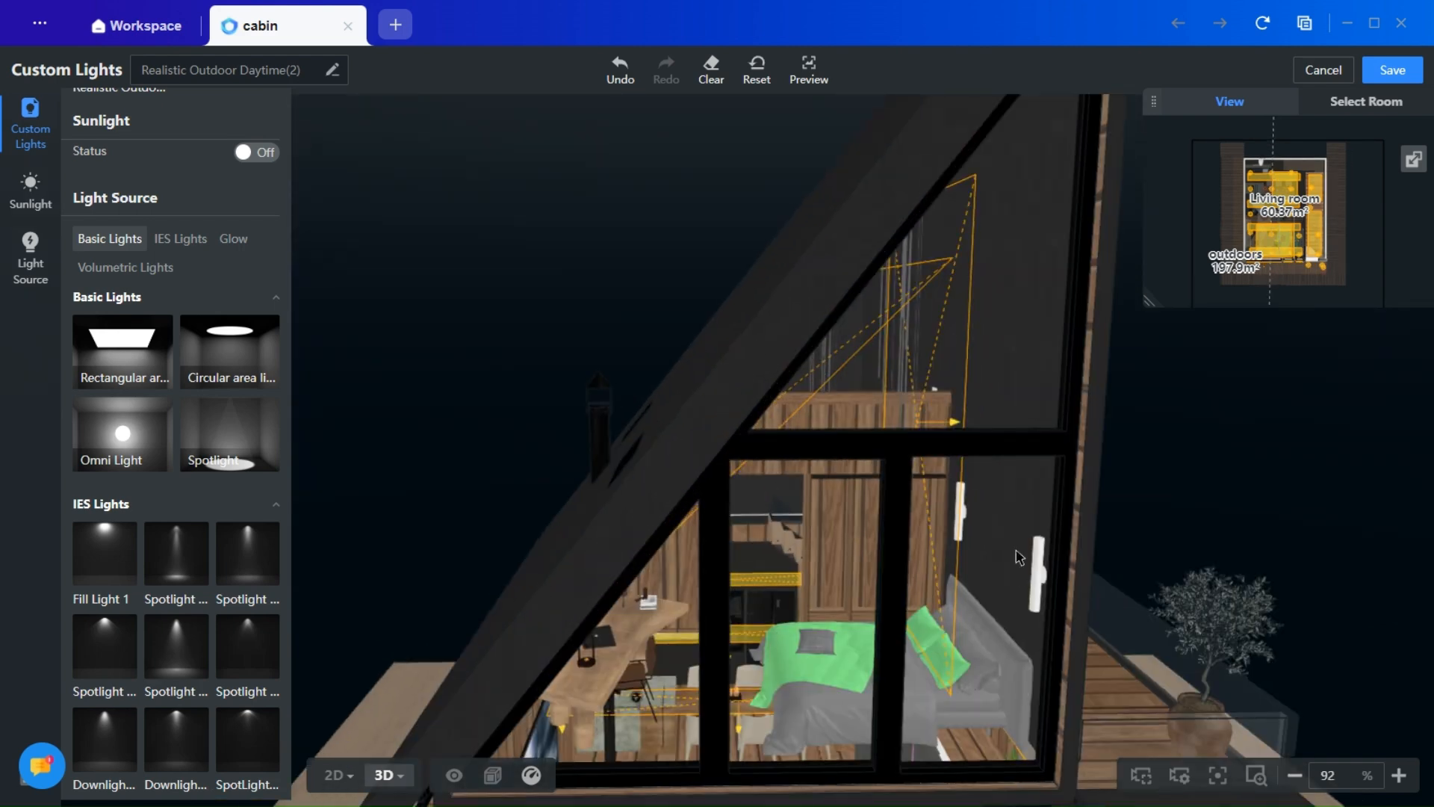
{"action": "scroll", "coordinate": [1009, 620], "scroll_direction": "down", "scroll_amount": 5}
{"action": "left_click", "coordinate": [924, 767]}
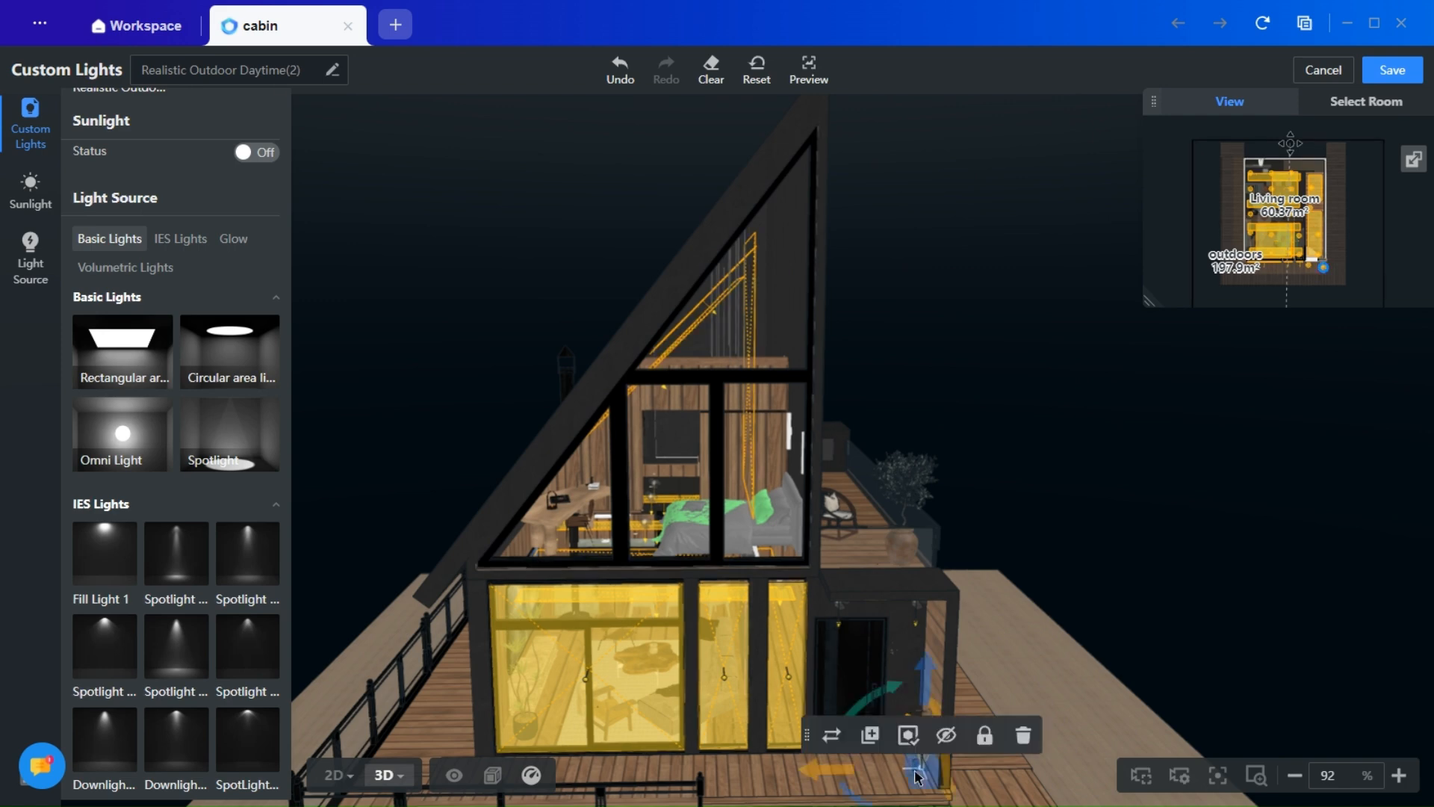
{"action": "left_click", "coordinate": [330, 777]}
{"action": "left_click", "coordinate": [857, 647]}
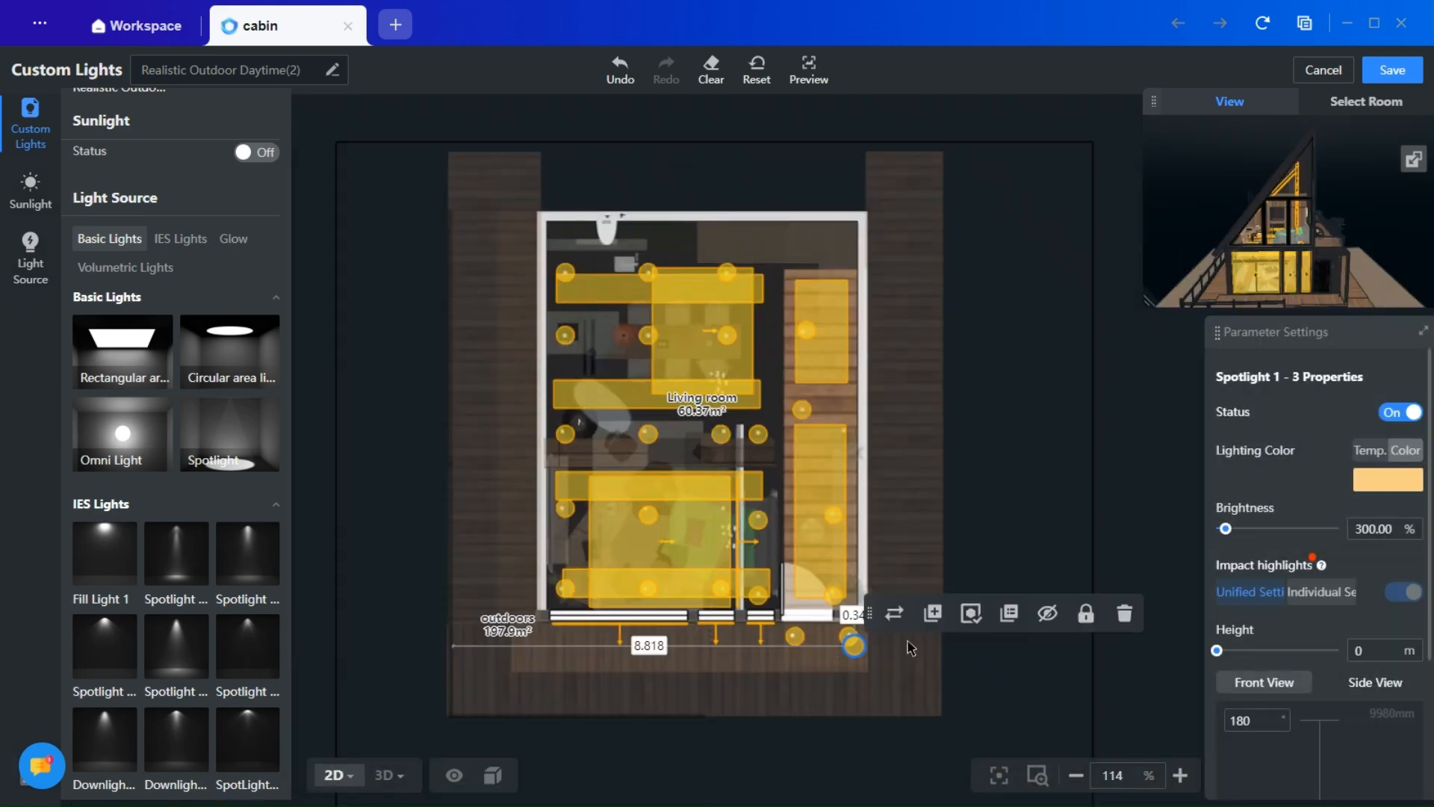
{"action": "left_click", "coordinate": [940, 614]}
{"action": "scroll", "coordinate": [771, 597], "scroll_direction": "up", "scroll_amount": 5}
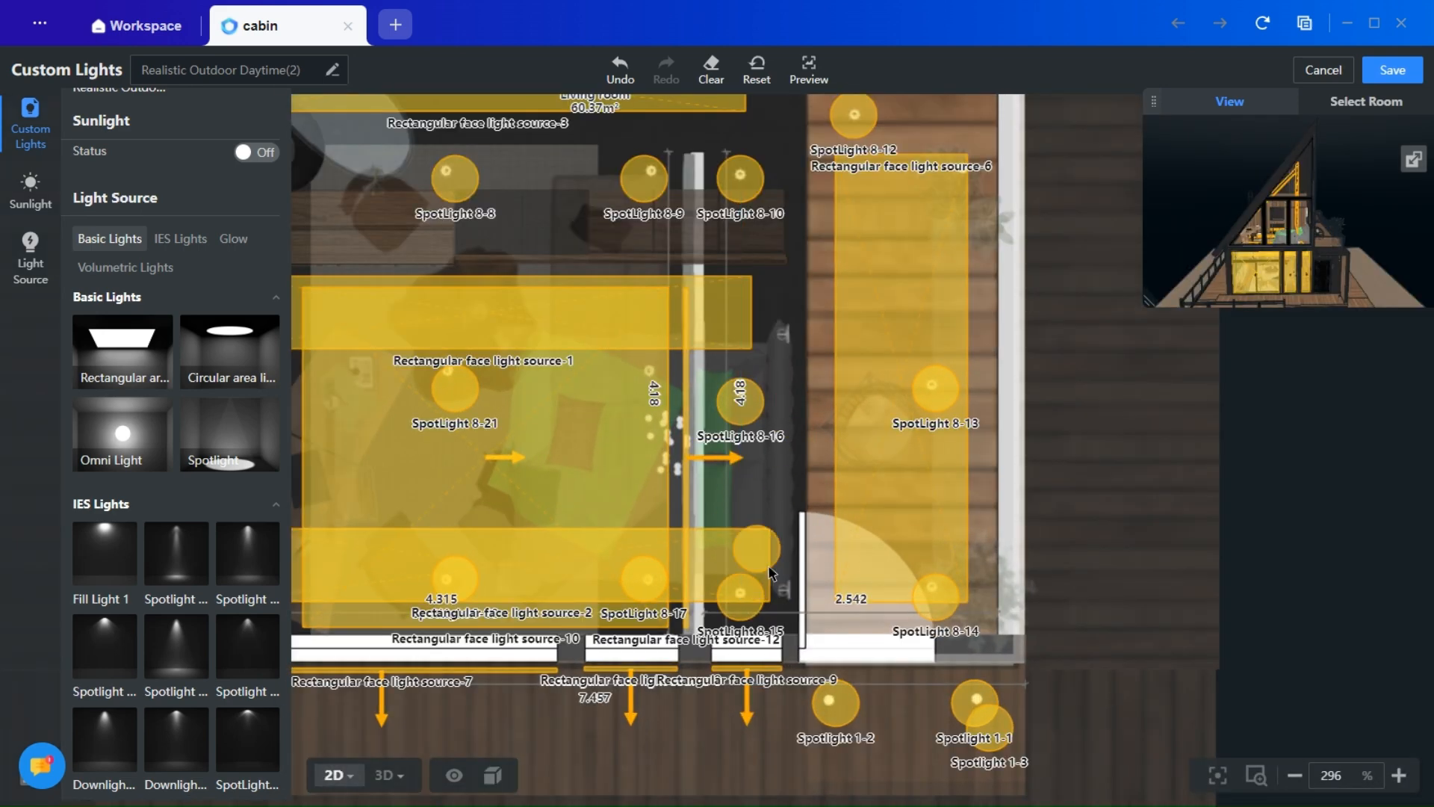
{"action": "left_click", "coordinate": [790, 557]}
- Raise the copied spotlight to the upper floor at 3 m height, behind the headboard
{"action": "scroll", "coordinate": [1314, 739], "scroll_direction": "down", "scroll_amount": 2}
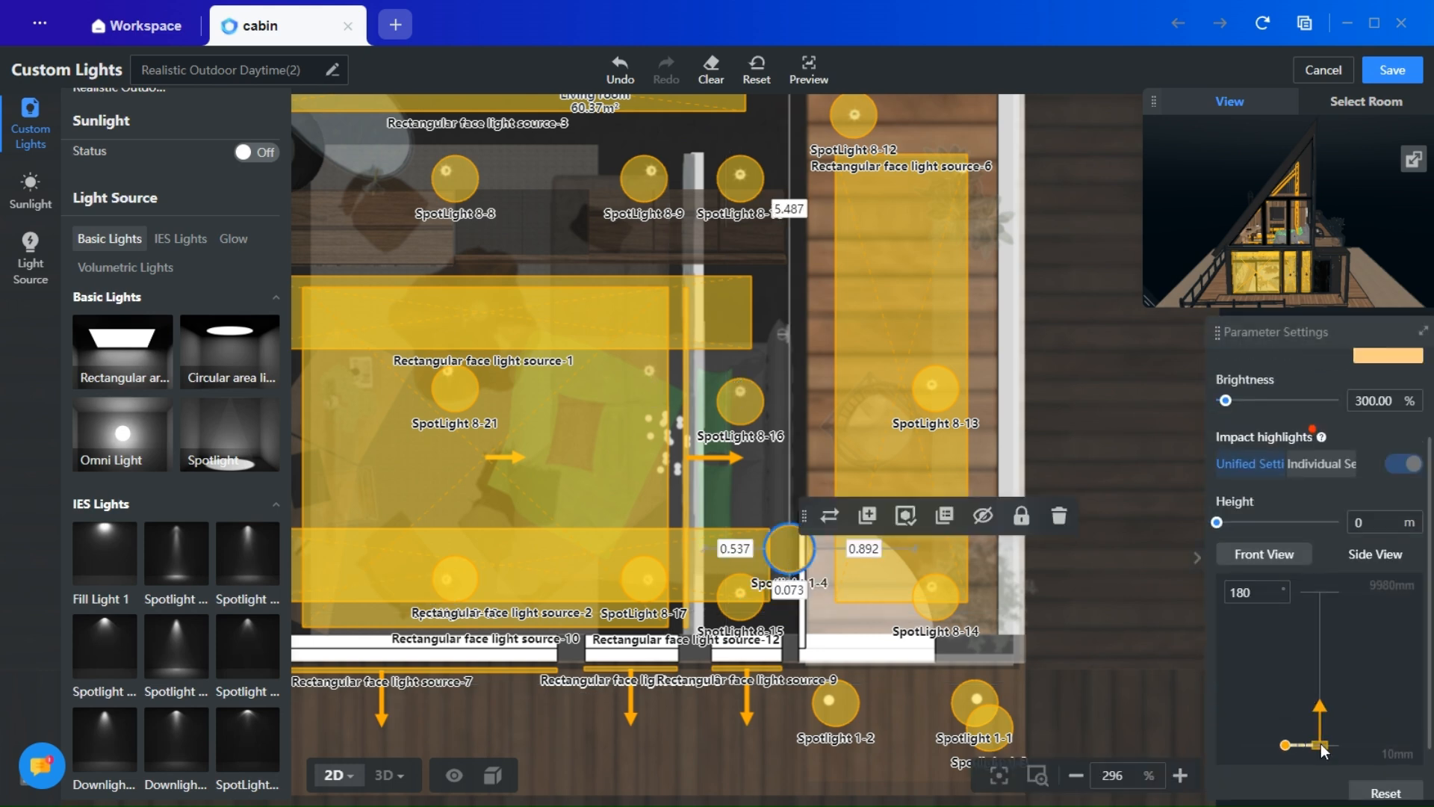
{"action": "left_click_drag", "start_coordinate": [1320, 691], "coordinate": [1320, 663]}
{"action": "left_click", "coordinate": [390, 774]}
{"action": "scroll", "coordinate": [851, 545], "scroll_direction": "up", "scroll_amount": 5}
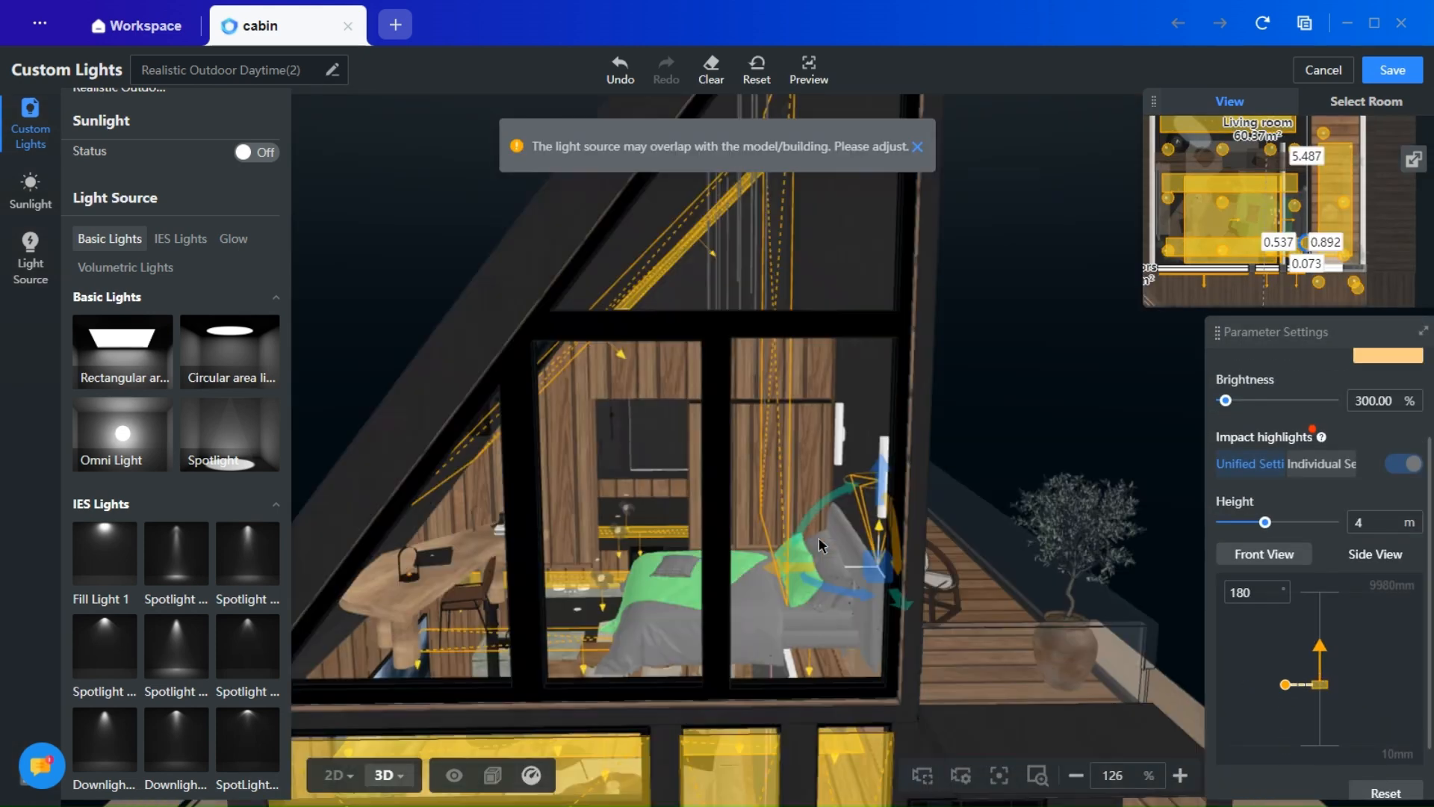
{"action": "left_click_drag", "start_coordinate": [968, 539], "coordinate": [961, 637]}
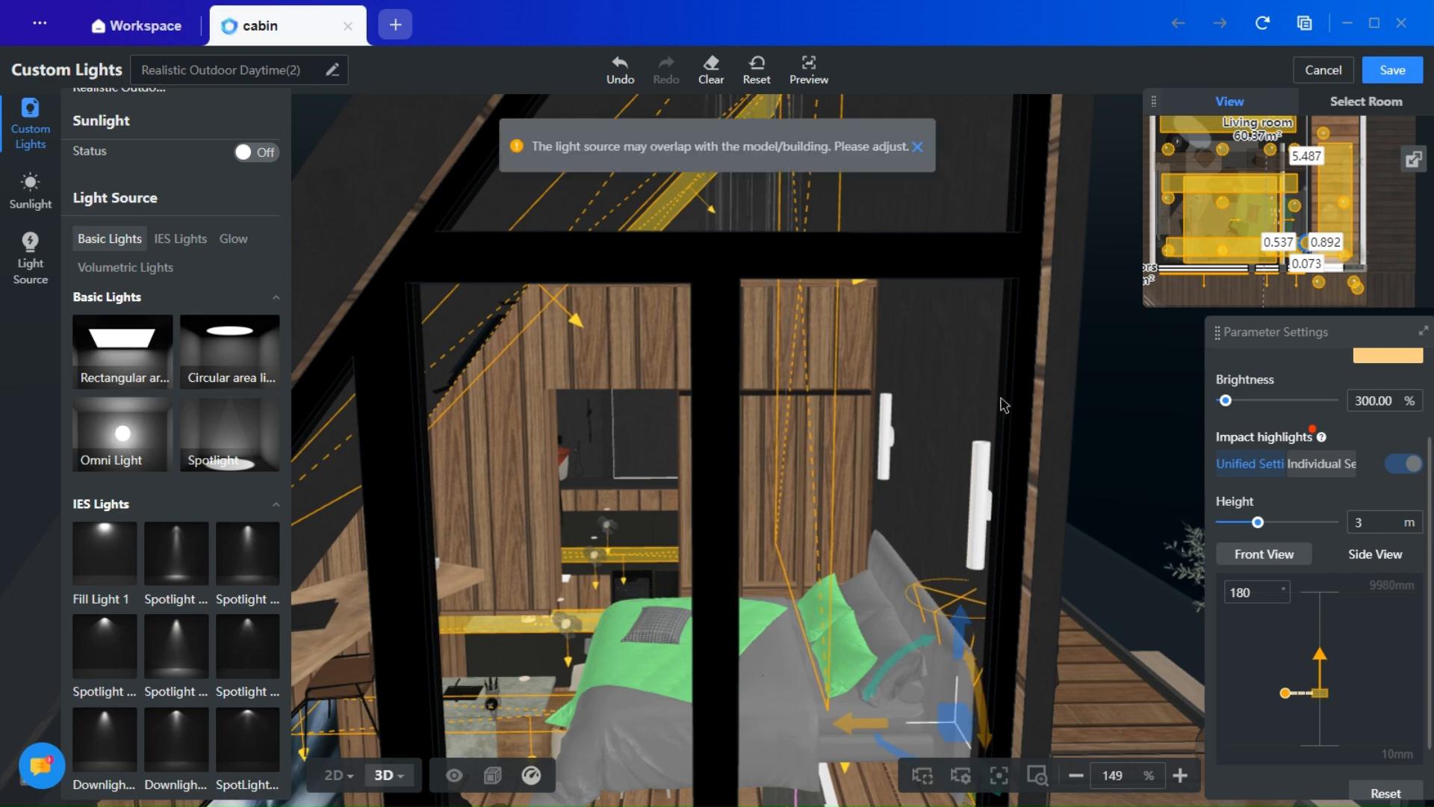
{"action": "scroll", "coordinate": [1013, 177], "scroll_direction": "down", "scroll_amount": 5}
{"action": "left_click", "coordinate": [931, 394]}
{"action": "scroll", "coordinate": [956, 397], "scroll_direction": "up", "scroll_amount": 2}
{"action": "left_click_drag", "start_coordinate": [956, 397], "coordinate": [988, 408]}
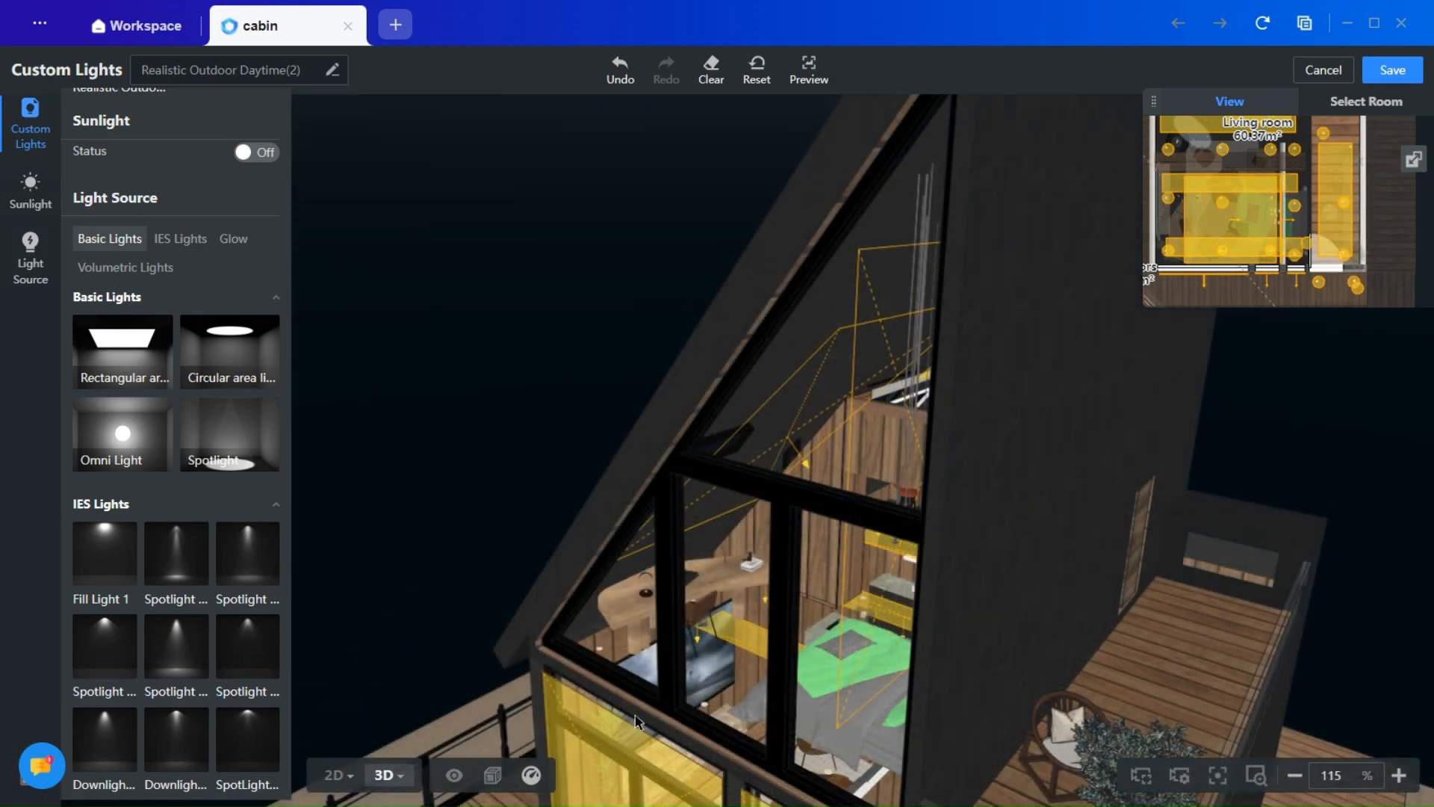
- Copy the bedroom spotlight onto the outside of the front façade, below the corner of the upper window, at 3 m height
{"action": "left_click", "coordinate": [334, 774]}
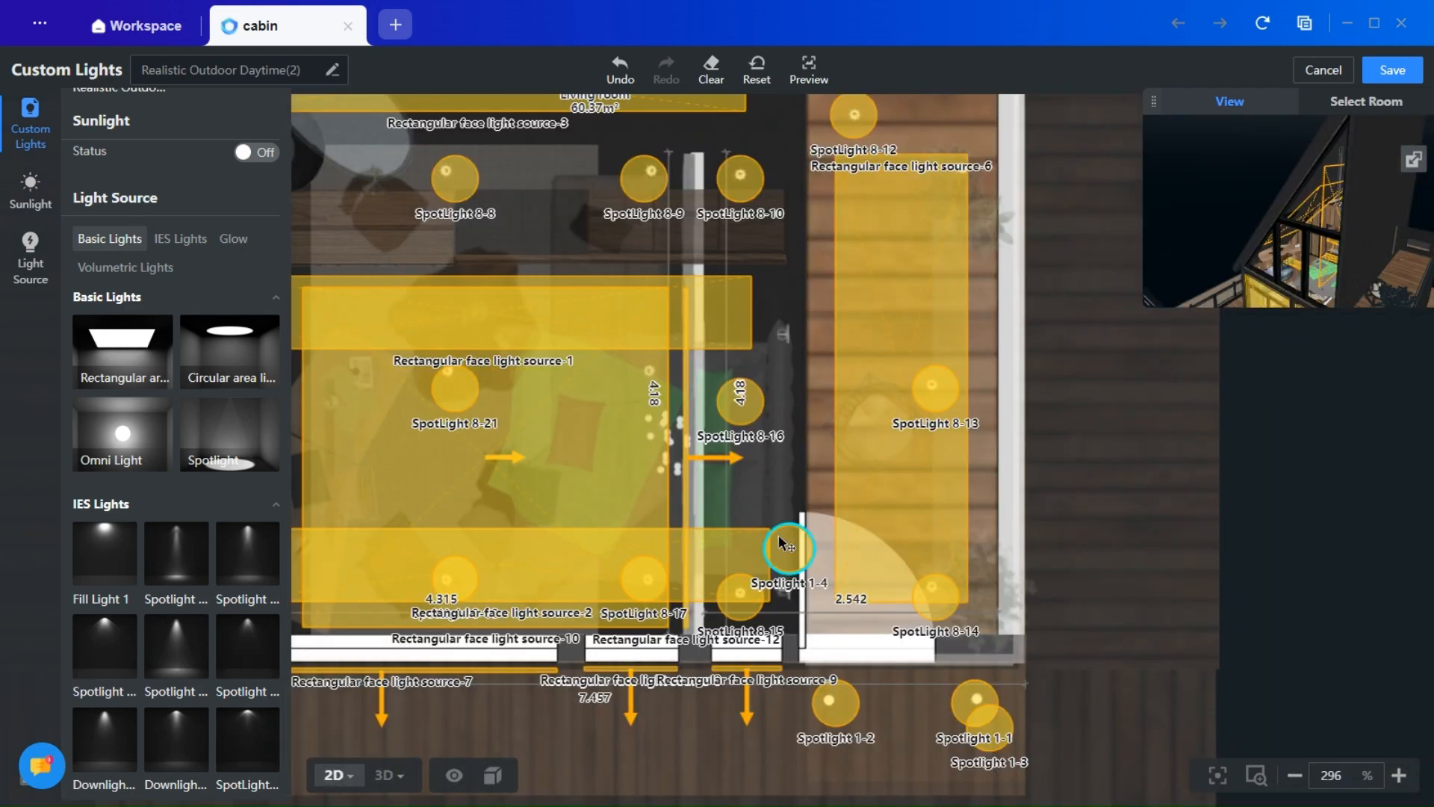
{"action": "left_click", "coordinate": [791, 568]}
{"action": "key", "text": "ctrl+c"}
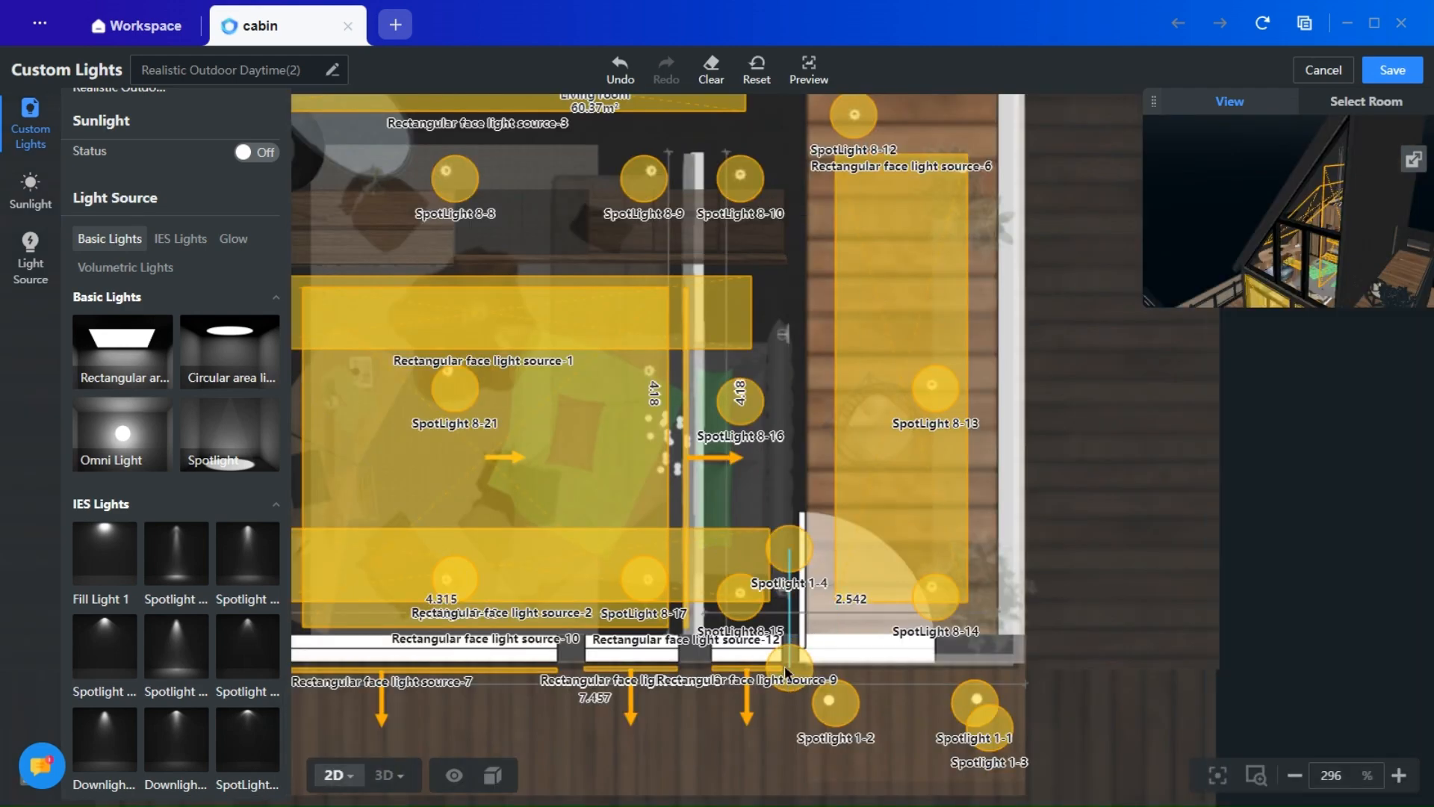
{"action": "left_click", "coordinate": [788, 663]}
{"action": "left_click", "coordinate": [389, 775]}
{"action": "left_click_drag", "start_coordinate": [702, 718], "coordinate": [922, 624]}
{"action": "scroll", "coordinate": [1027, 596], "scroll_direction": "up", "scroll_amount": 5}
{"action": "left_click_drag", "start_coordinate": [1006, 660], "coordinate": [1038, 586]}
{"action": "mouse_move", "coordinate": [1088, 715]}
{"action": "left_mouse_down"}
{"action": "mouse_move", "coordinate": [1077, 701]}
{"action": "mouse_move", "coordinate": [1086, 713]}
{"action": "left_mouse_up"}
{"action": "left_click_drag", "start_coordinate": [934, 666], "coordinate": [914, 698]}
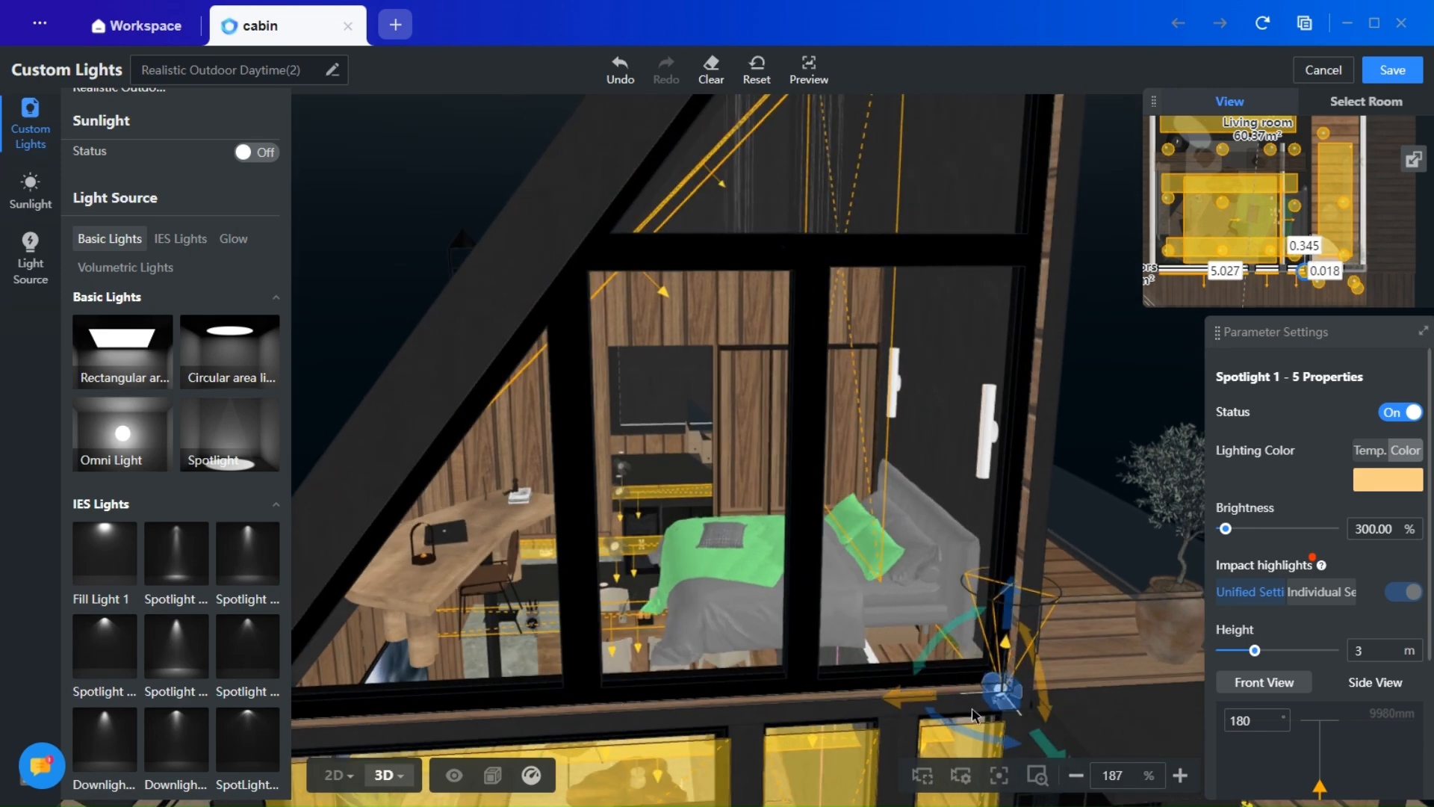
- Replace the façade corner spotlight with the SpotLight 7 type and look through the other replacement lights
{"action": "left_click", "coordinate": [987, 691]}
{"action": "left_click", "coordinate": [1042, 658]}
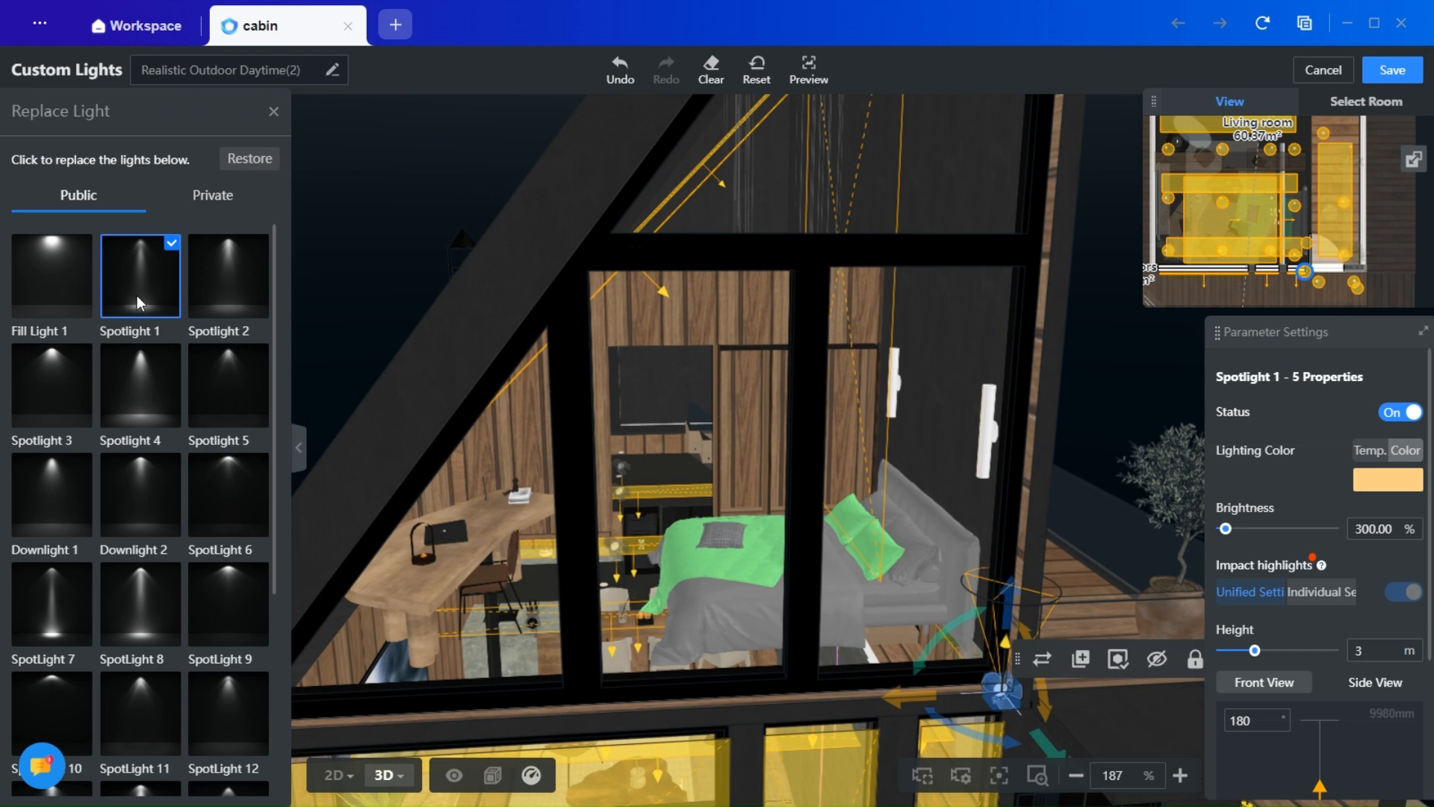
{"action": "scroll", "coordinate": [39, 584], "scroll_direction": "down", "scroll_amount": 2}
{"action": "left_click", "coordinate": [51, 486]}
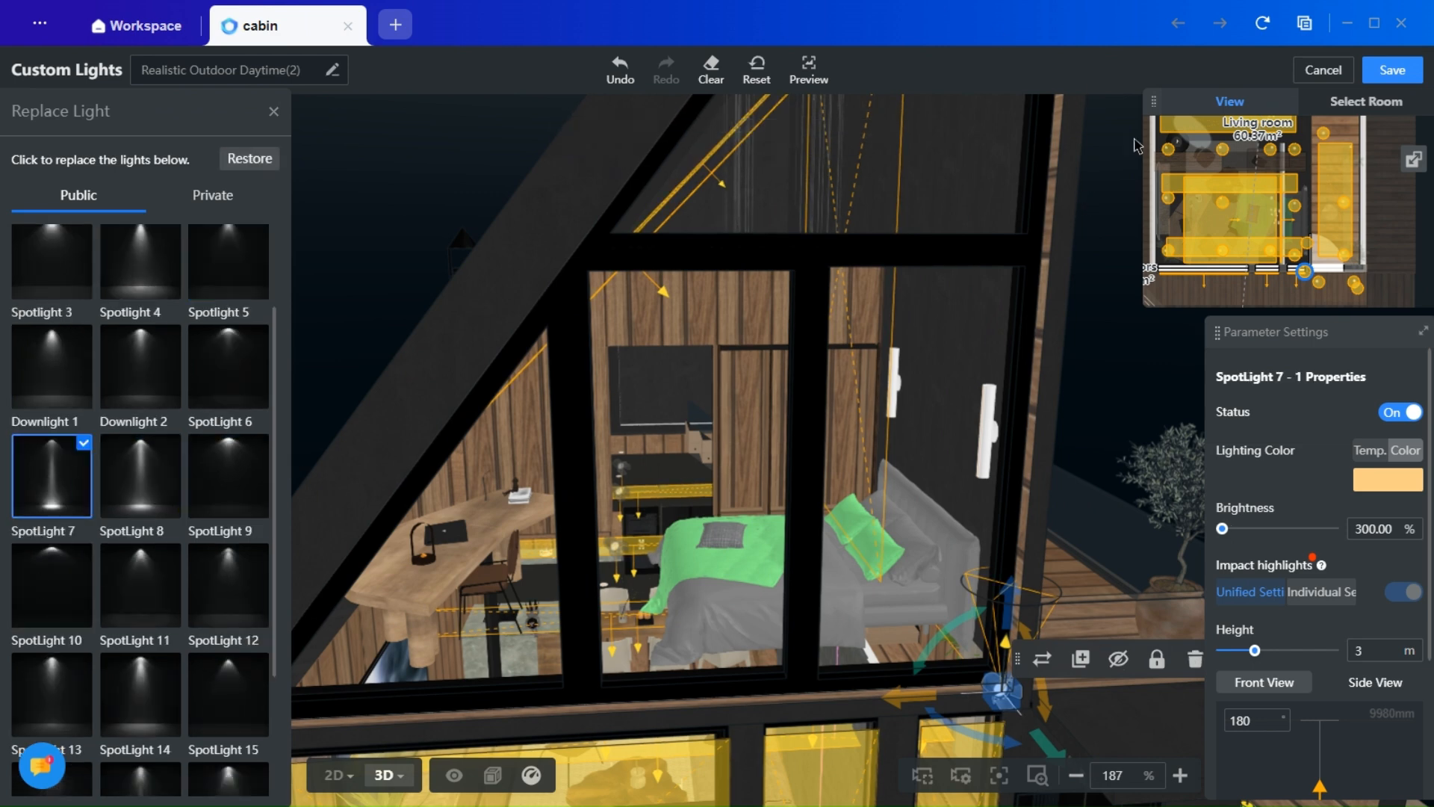
{"action": "scroll", "coordinate": [116, 385], "scroll_direction": "up", "scroll_amount": 2}
{"action": "scroll", "coordinate": [119, 568], "scroll_direction": "down", "scroll_amount": 4}
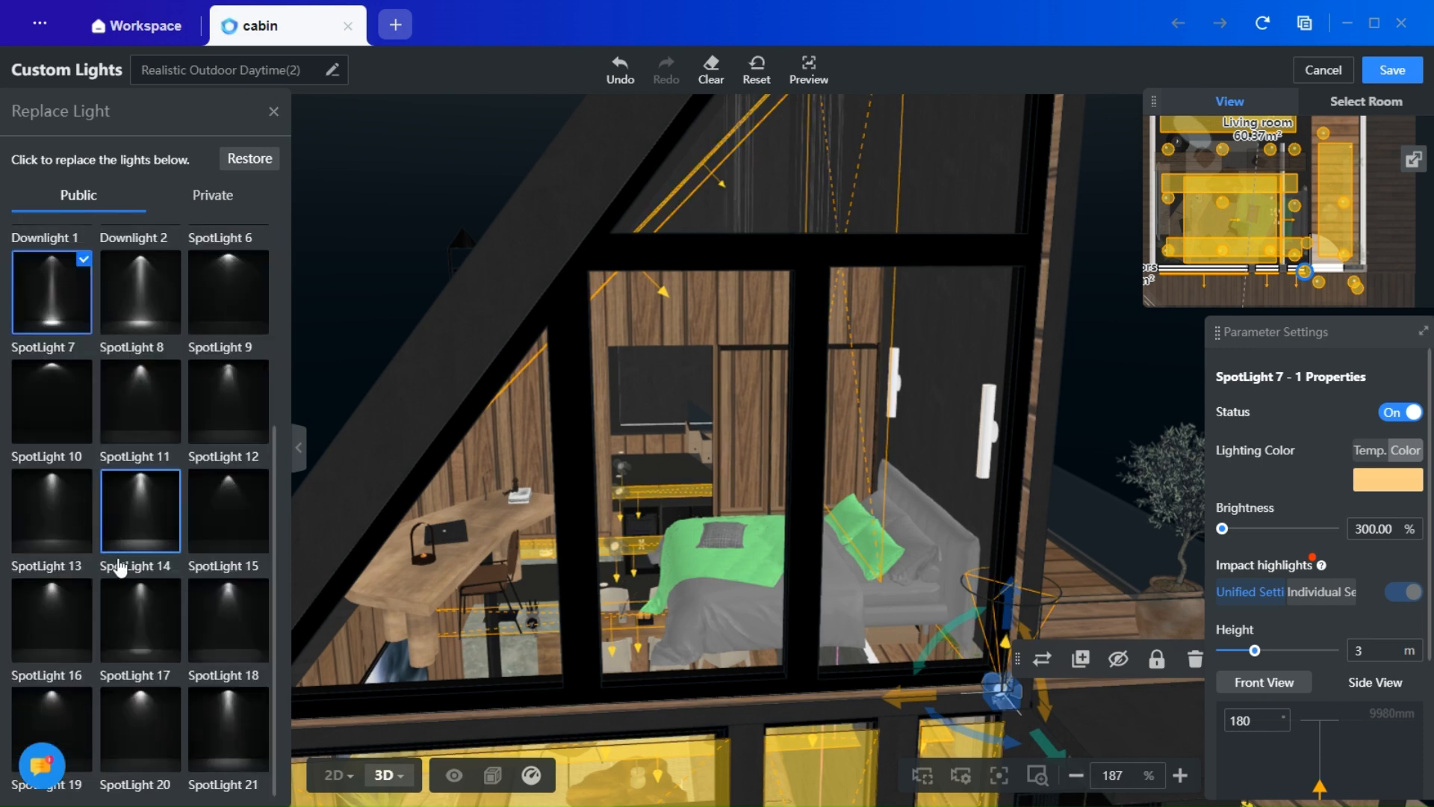
{"action": "scroll", "coordinate": [119, 567], "scroll_direction": "up", "scroll_amount": 3}
{"action": "left_click", "coordinate": [273, 112]}
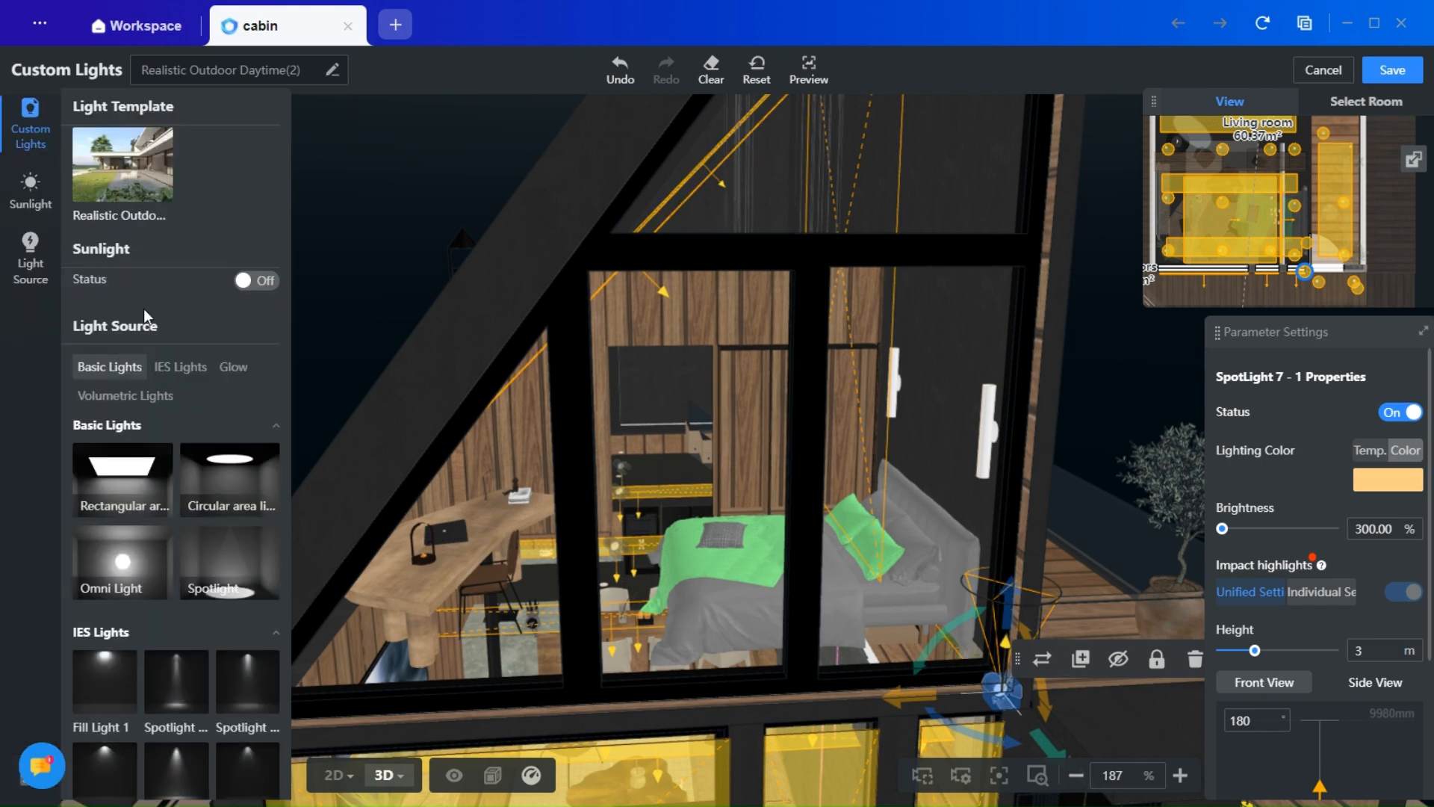
- Delete the façade corner spotlight and place a Single Beam 3 volumetric light there at 3 m height
{"action": "scroll", "coordinate": [167, 470], "scroll_direction": "down", "scroll_amount": 12}
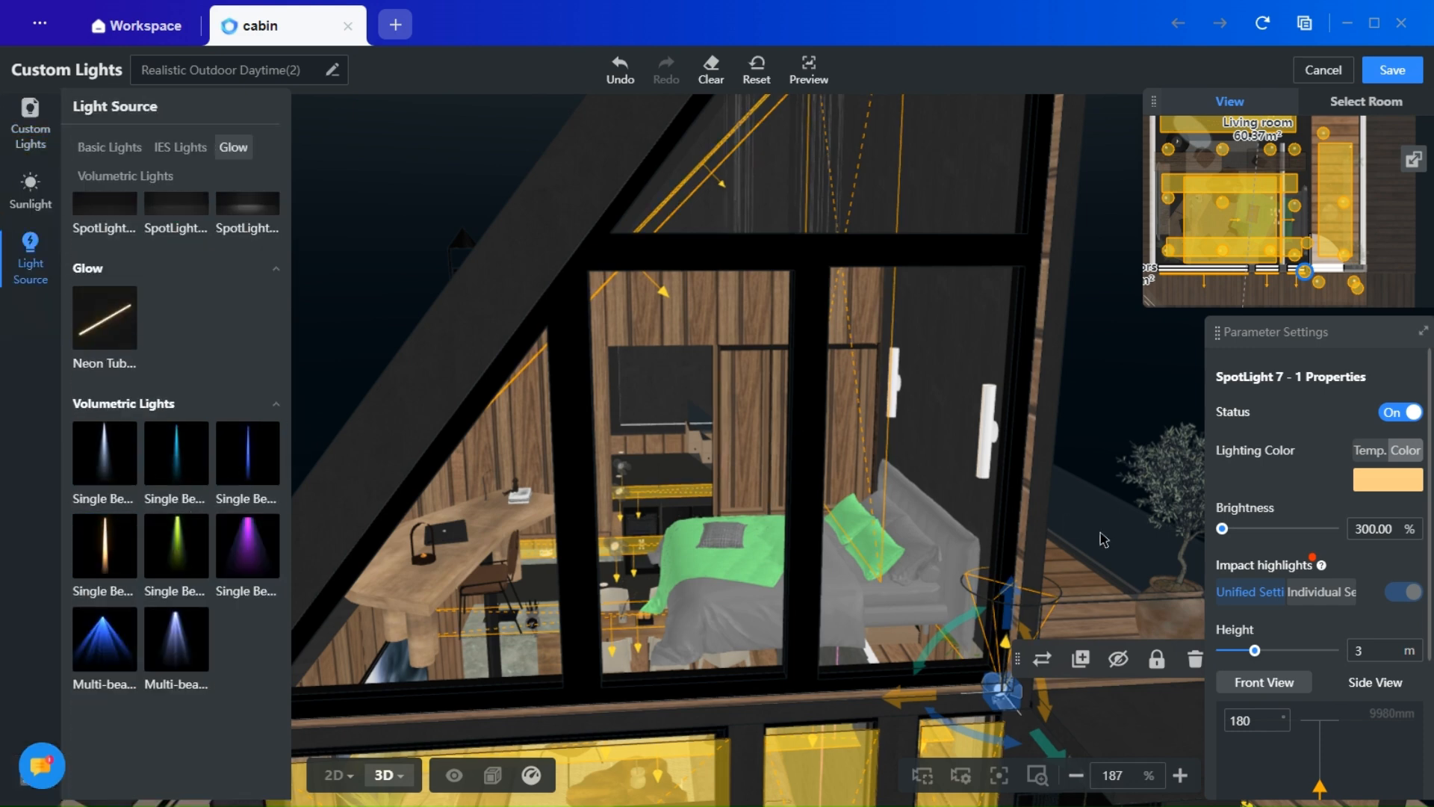
{"action": "left_click", "coordinate": [1196, 661]}
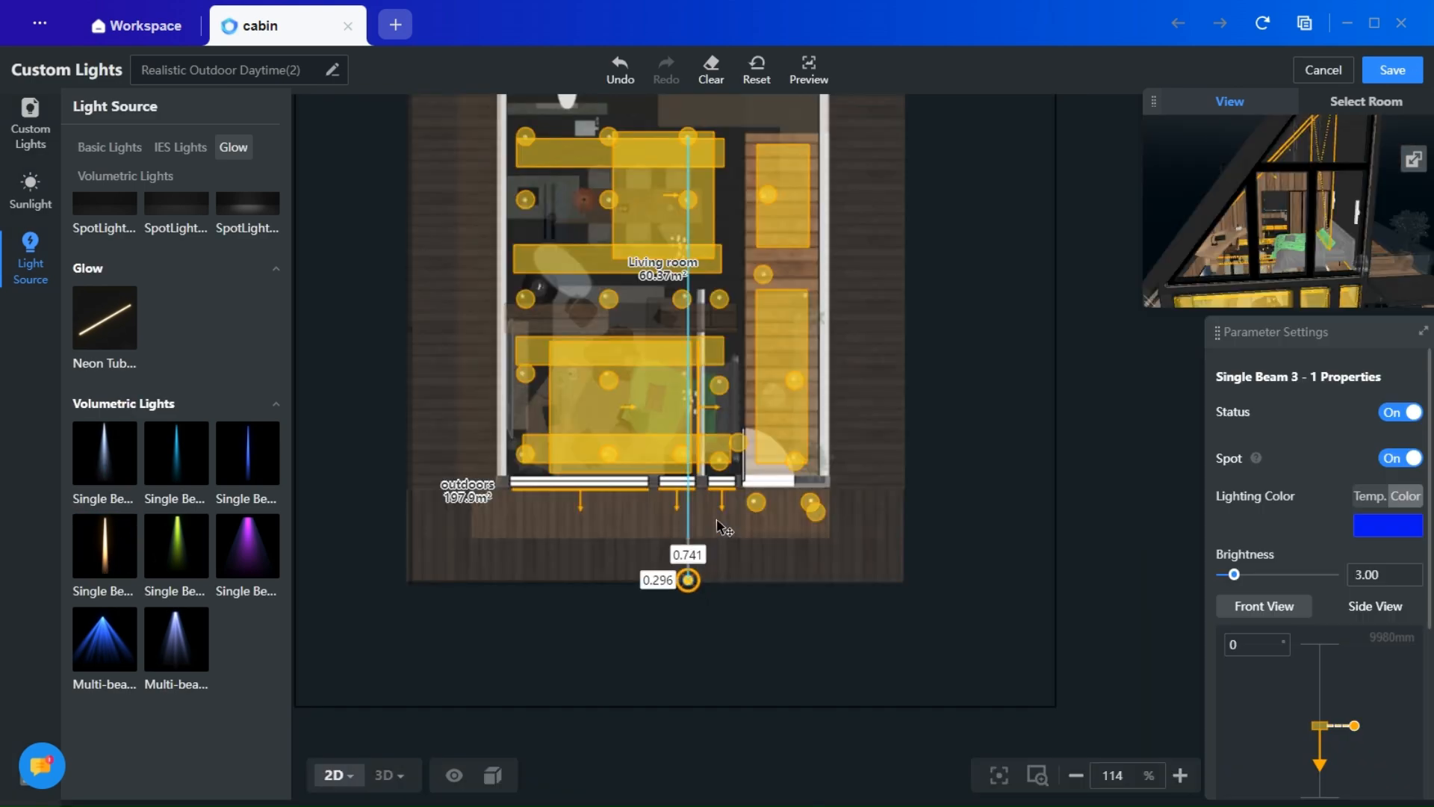
{"action": "scroll", "coordinate": [717, 517], "scroll_direction": "up", "scroll_amount": 9}
{"action": "left_click_drag", "start_coordinate": [685, 579], "coordinate": [779, 440]}
{"action": "left_click", "coordinate": [386, 775]}
{"action": "left_click_drag", "start_coordinate": [1039, 420], "coordinate": [1029, 604]}
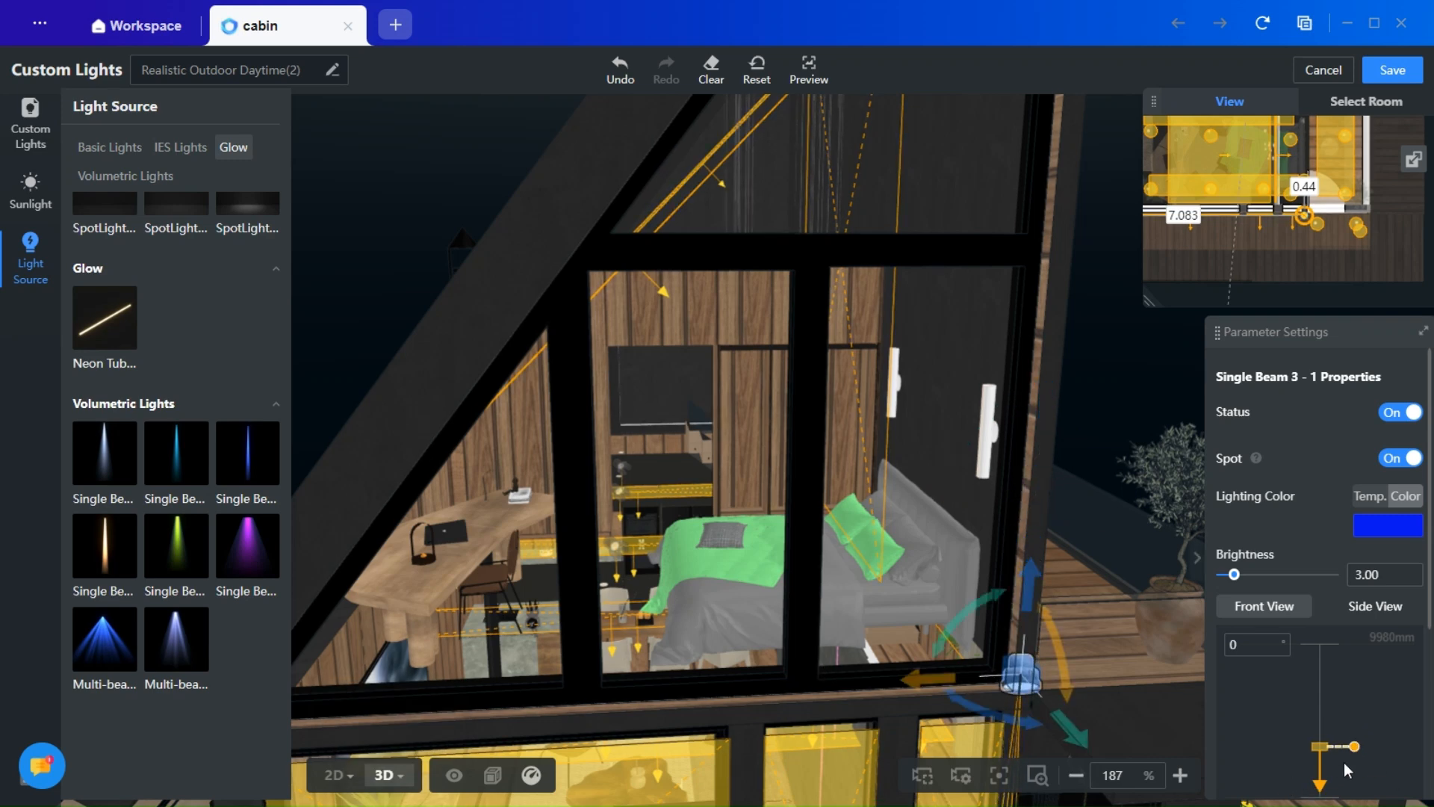
- Flip the beam light to 180° so it points upward and give it a warm orange color
{"action": "left_click_drag", "start_coordinate": [1355, 751], "coordinate": [1210, 698]}
{"action": "left_click", "coordinate": [1262, 405]}
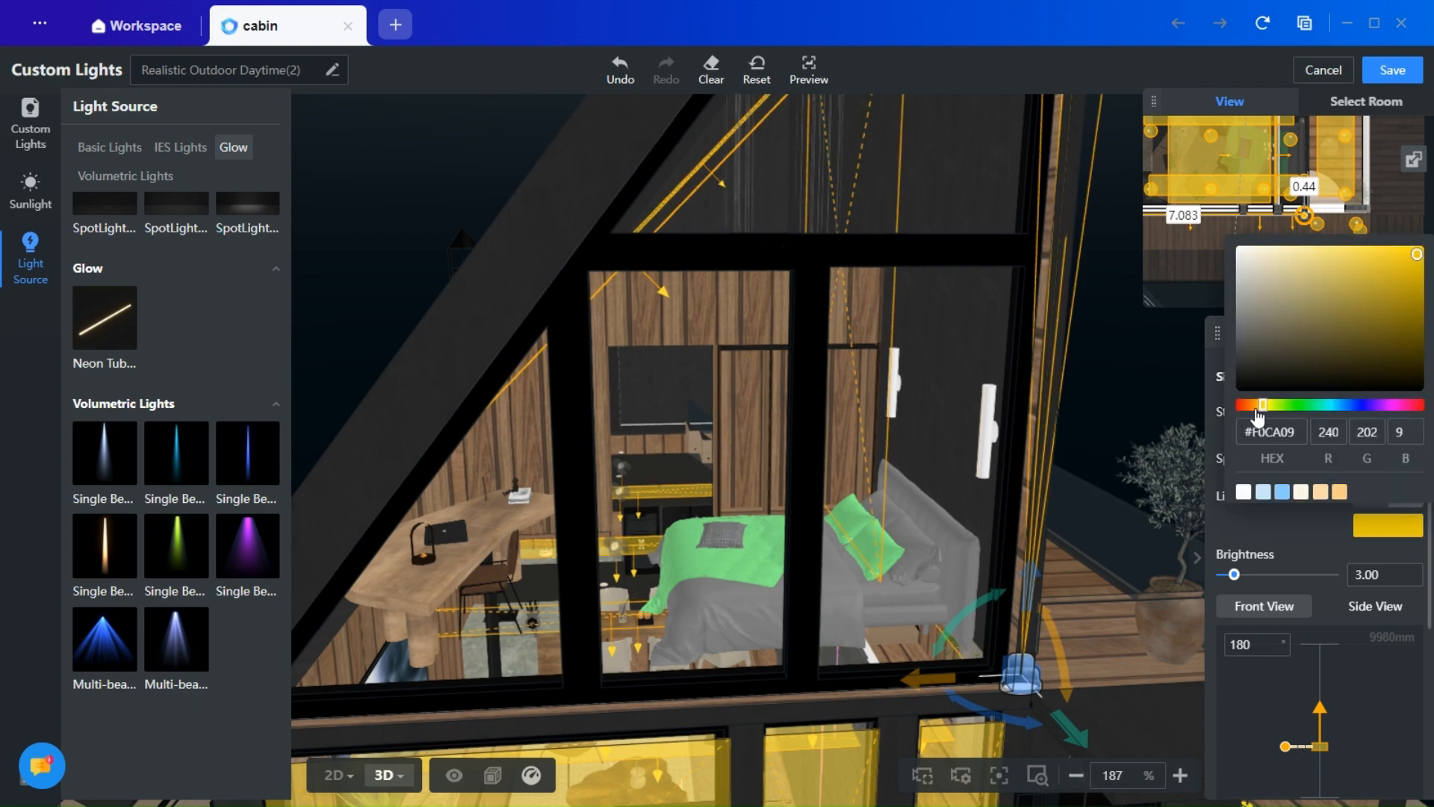
{"action": "left_click", "coordinate": [1375, 259]}
{"action": "left_click", "coordinate": [1255, 407]}
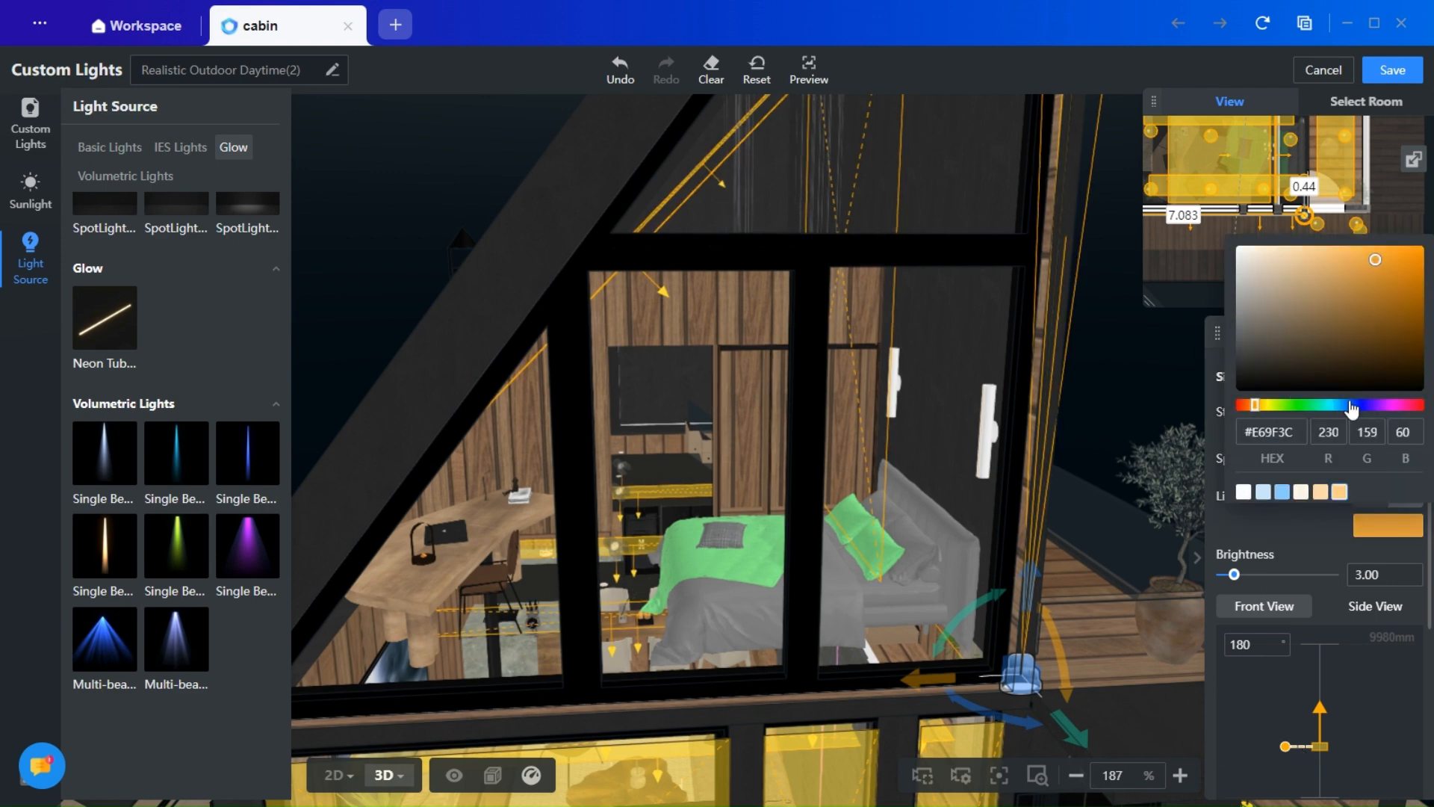
{"action": "left_click", "coordinate": [1315, 557]}
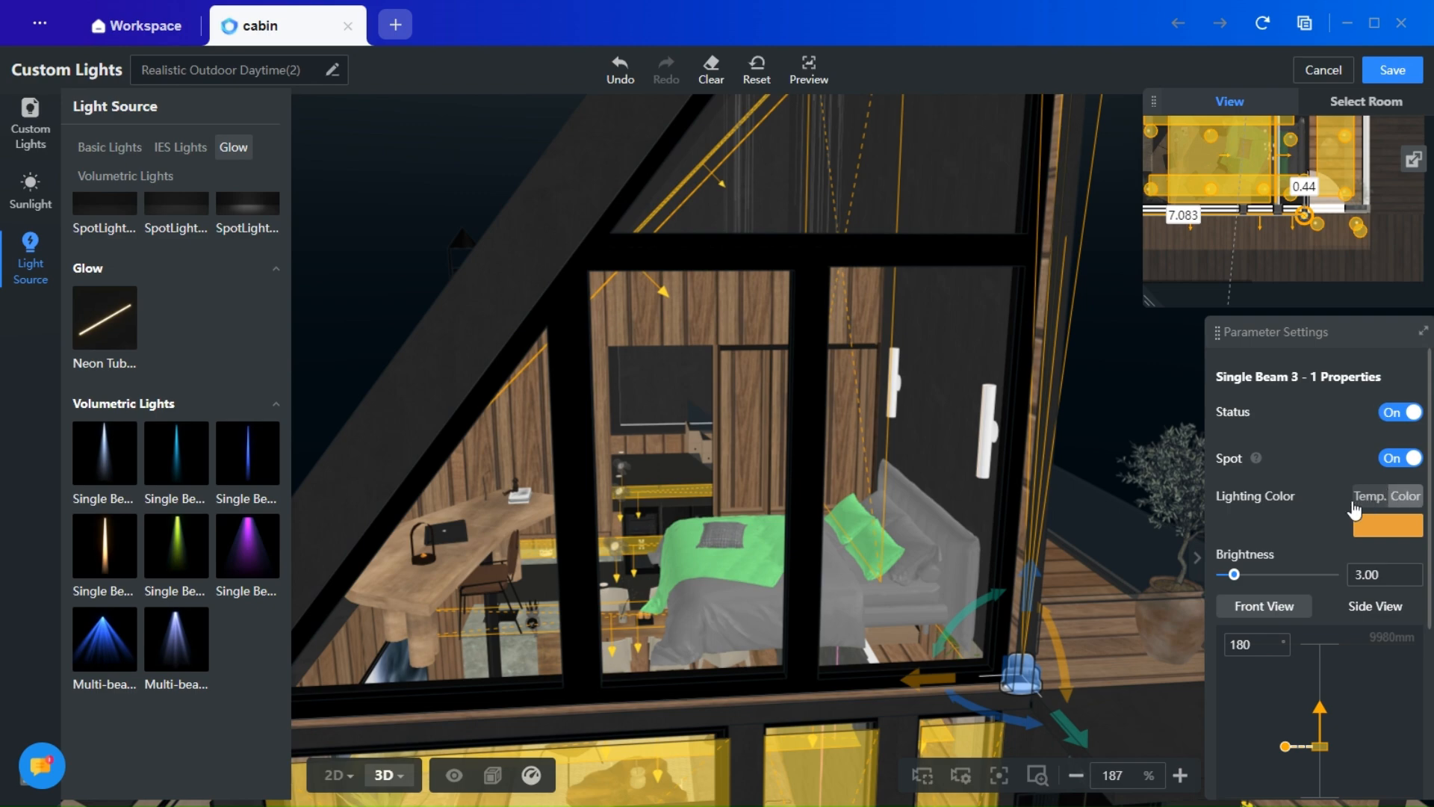
- Shift the beam light along the façade to line up with the outer edge of the upper window
{"action": "scroll", "coordinate": [1283, 723], "scroll_direction": "down", "scroll_amount": 5}
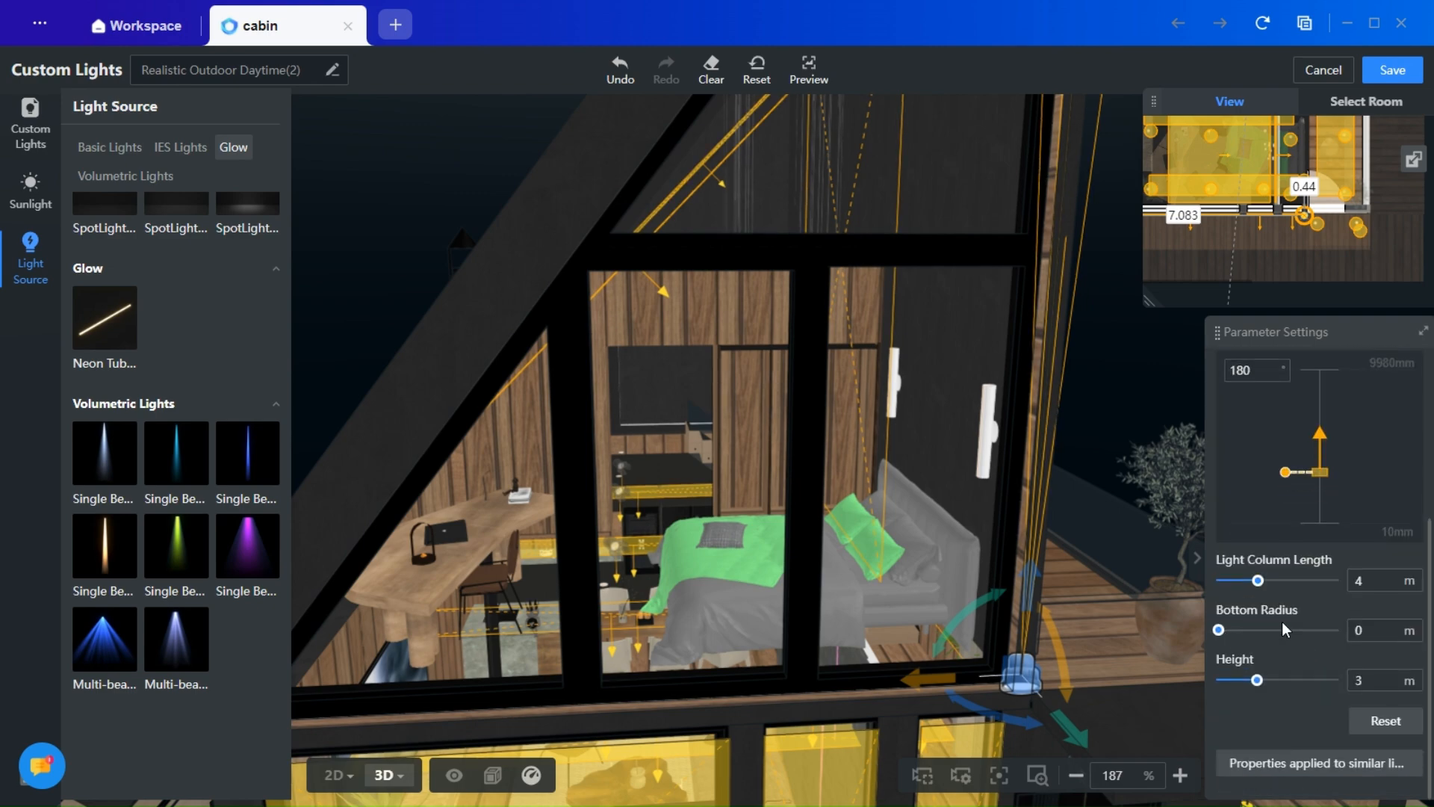
{"action": "left_click_drag", "start_coordinate": [1135, 598], "coordinate": [1089, 595]}
{"action": "right_click_drag", "start_coordinate": [1089, 594], "coordinate": [1095, 446]}
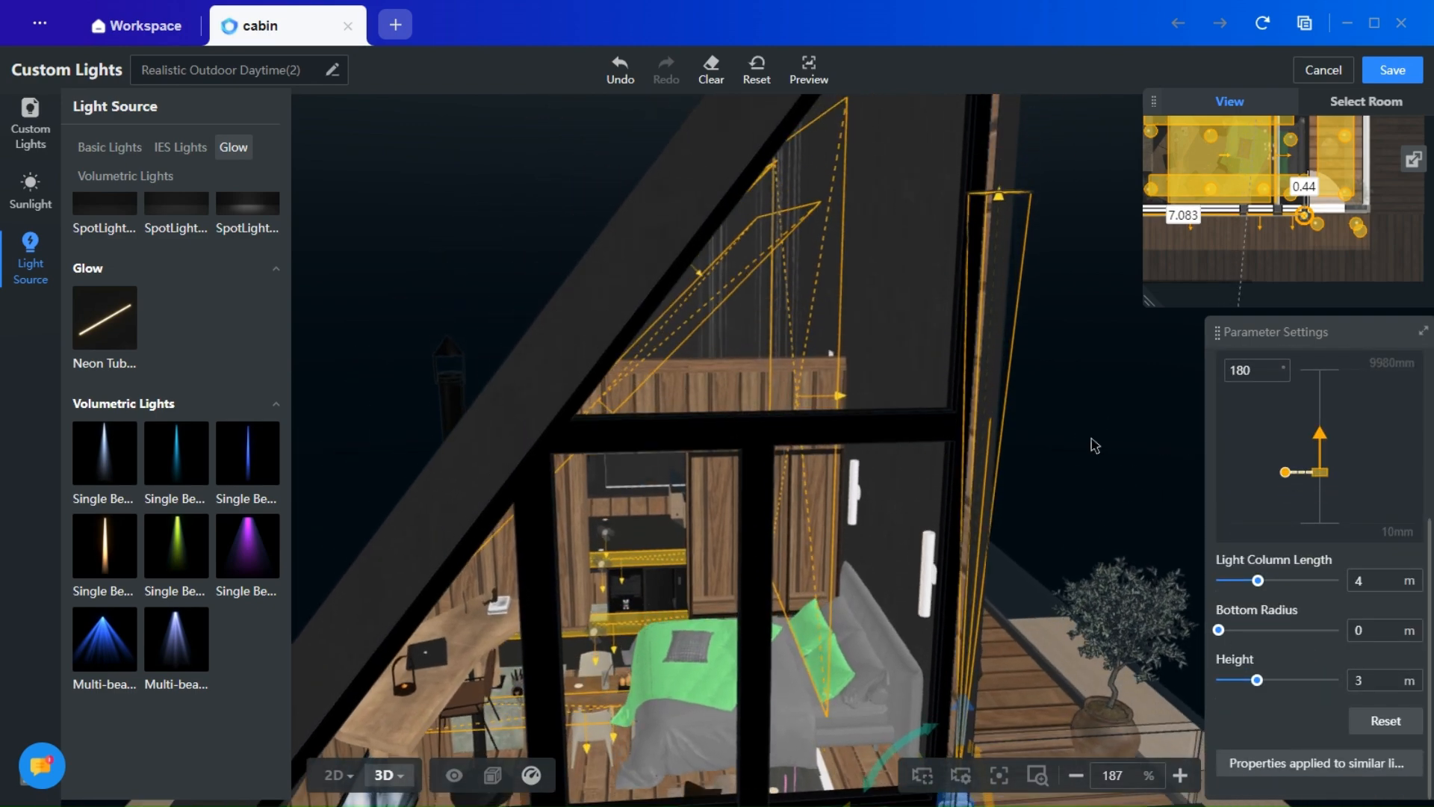
{"action": "scroll", "coordinate": [1068, 478], "scroll_direction": "down", "scroll_amount": 4}
{"action": "left_click_drag", "start_coordinate": [1040, 506], "coordinate": [478, 636]}
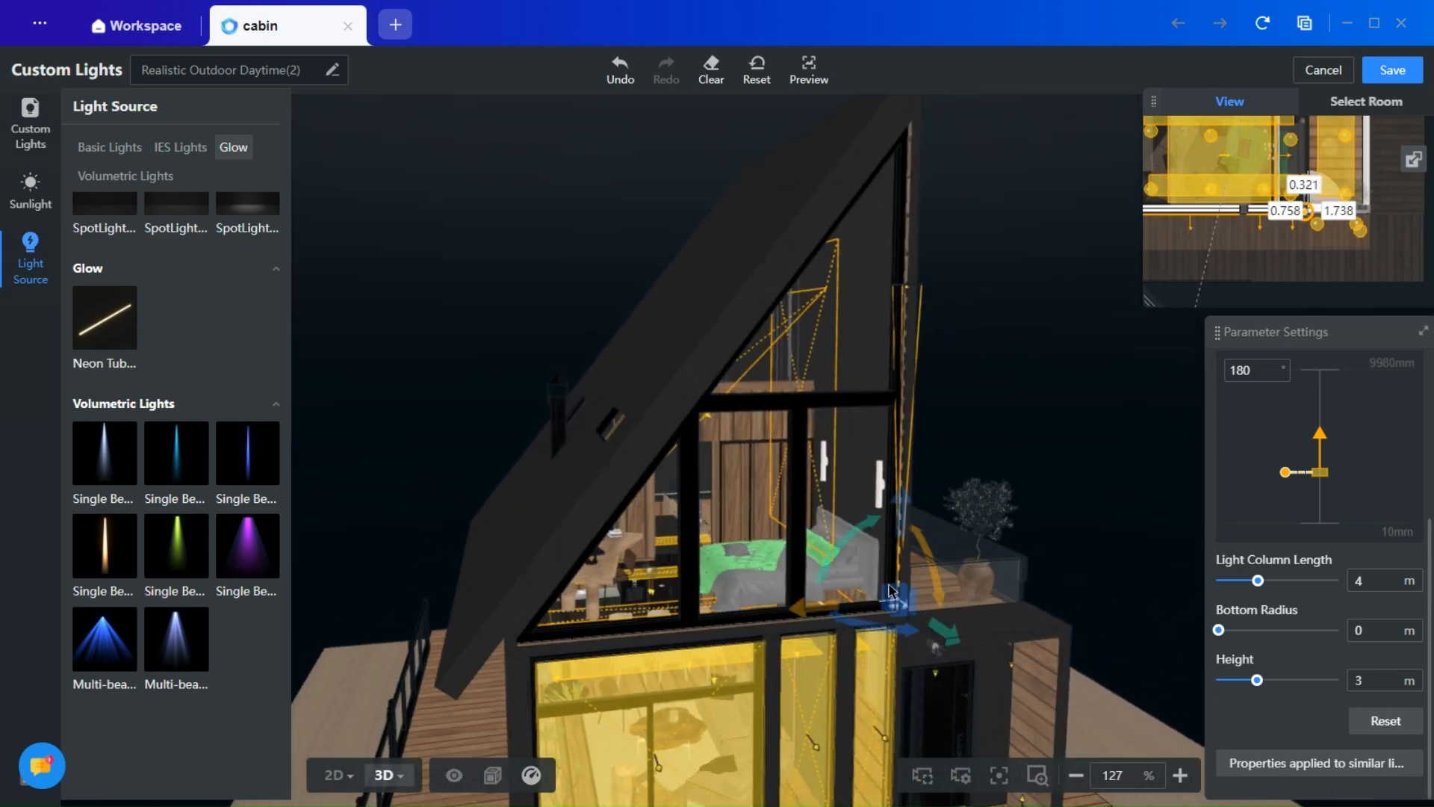
- Place a copy of the upward beam light at the opposite corner of the cabin's front façade
{"action": "left_click", "coordinate": [332, 775]}
{"action": "left_click", "coordinate": [487, 427]}
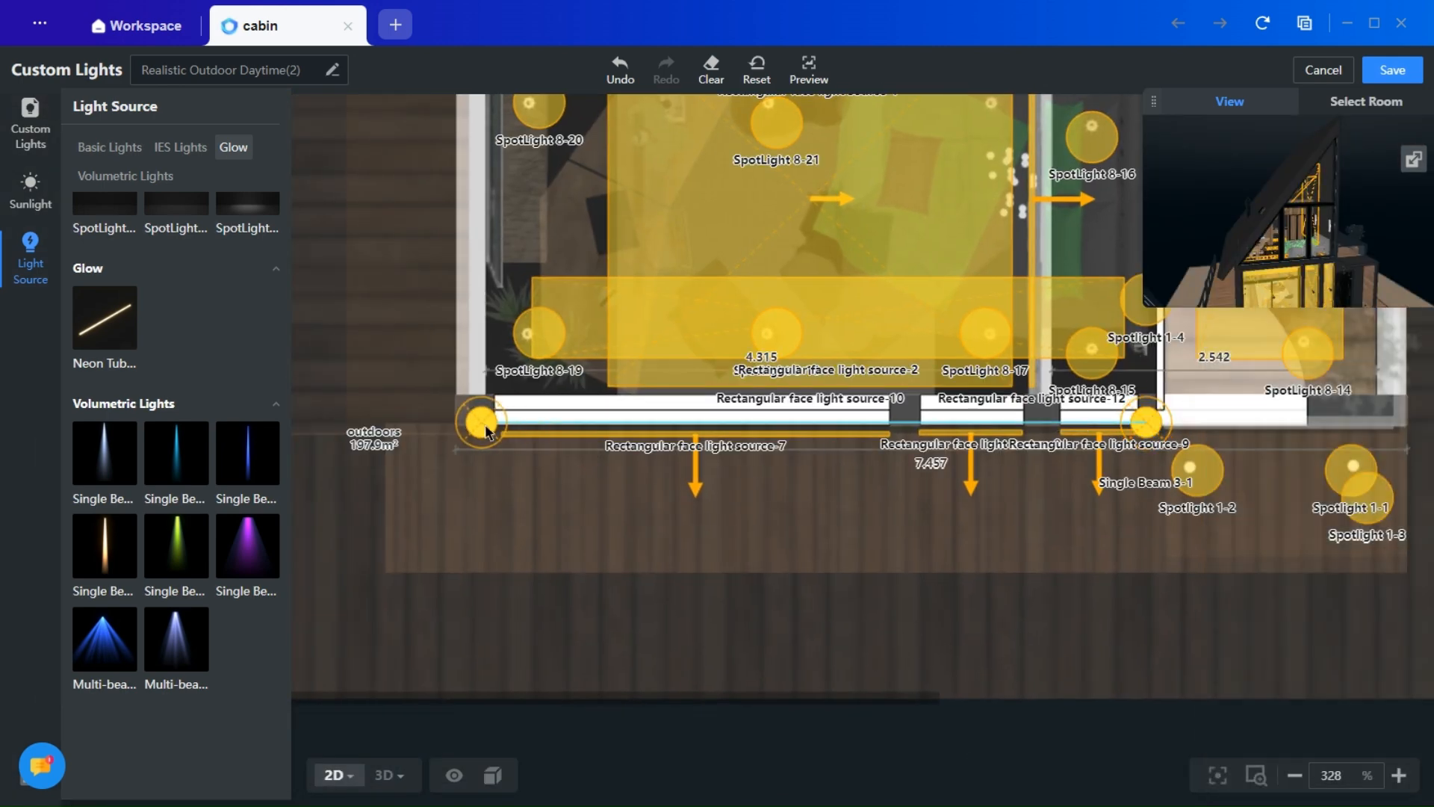
{"action": "left_click", "coordinate": [389, 774]}
- Tilt the copied beam light to 140° so it follows the sloping roof edge
{"action": "left_click_drag", "start_coordinate": [472, 570], "coordinate": [524, 565]}
{"action": "left_click_drag", "start_coordinate": [484, 433], "coordinate": [404, 474]}
{"action": "scroll", "coordinate": [1337, 736], "scroll_direction": "down", "scroll_amount": 2}
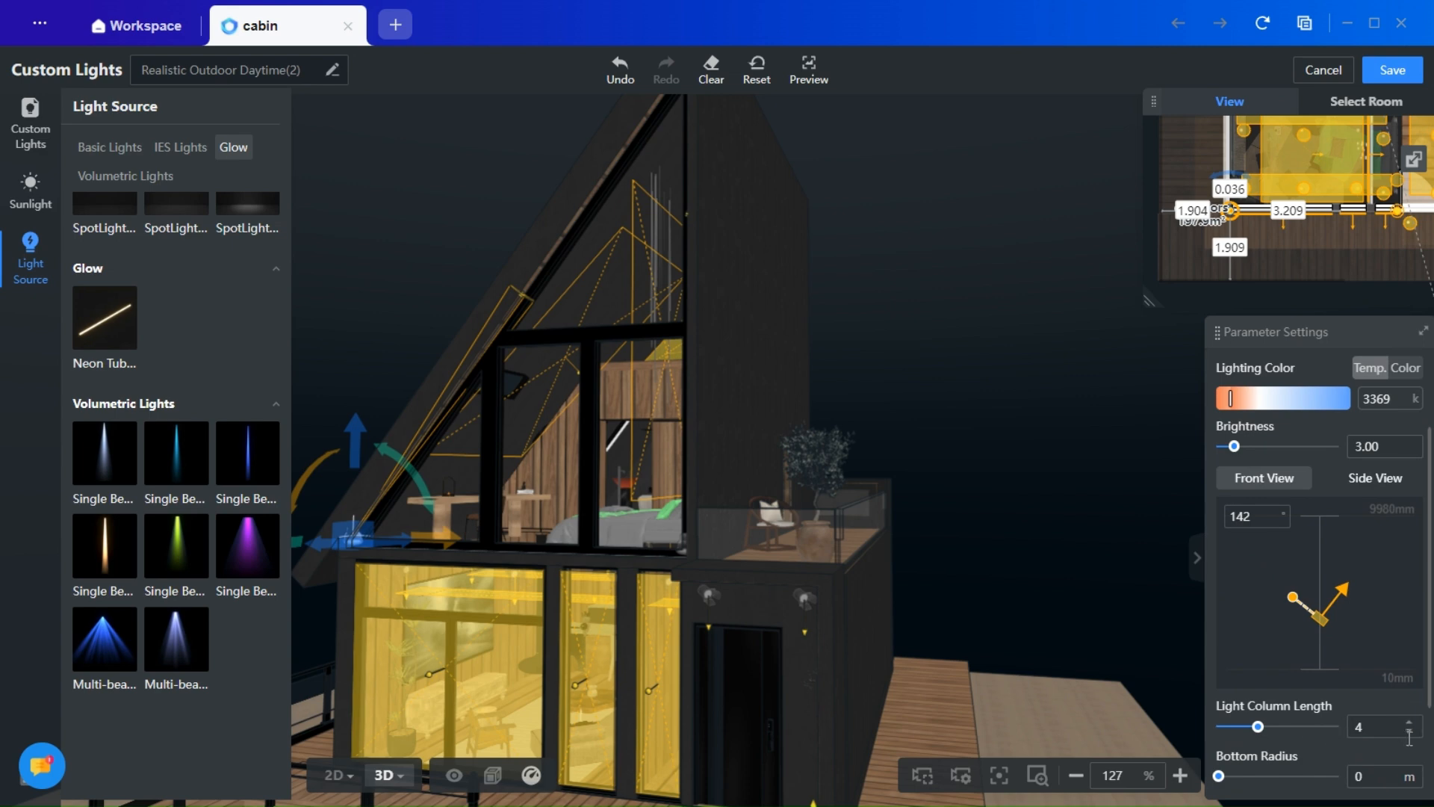
{"action": "left_click", "coordinate": [1279, 529]}
{"action": "left_click", "coordinate": [1279, 529]}
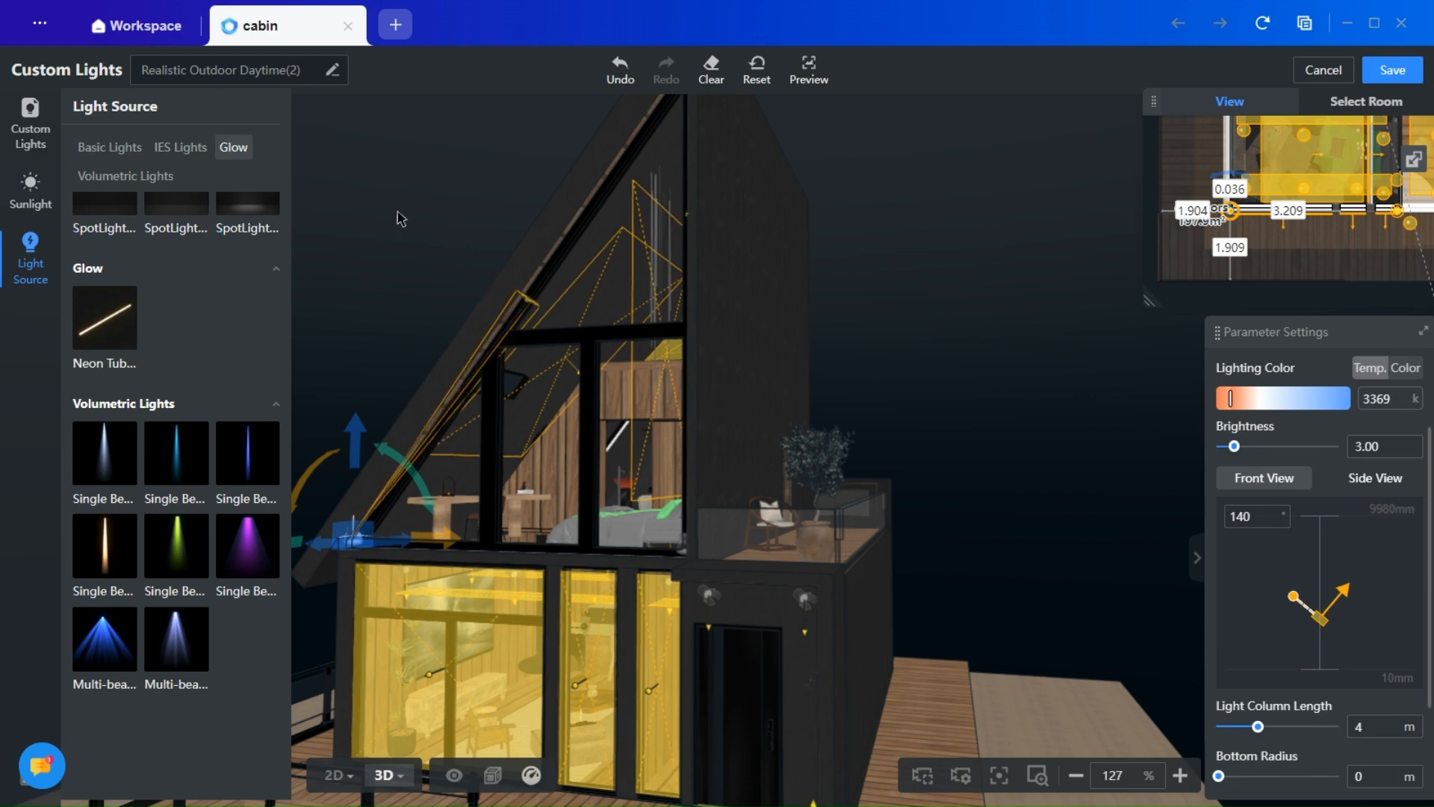
{"action": "scroll", "coordinate": [512, 319], "scroll_direction": "up", "scroll_amount": 3}
{"action": "key", "text": "q"}
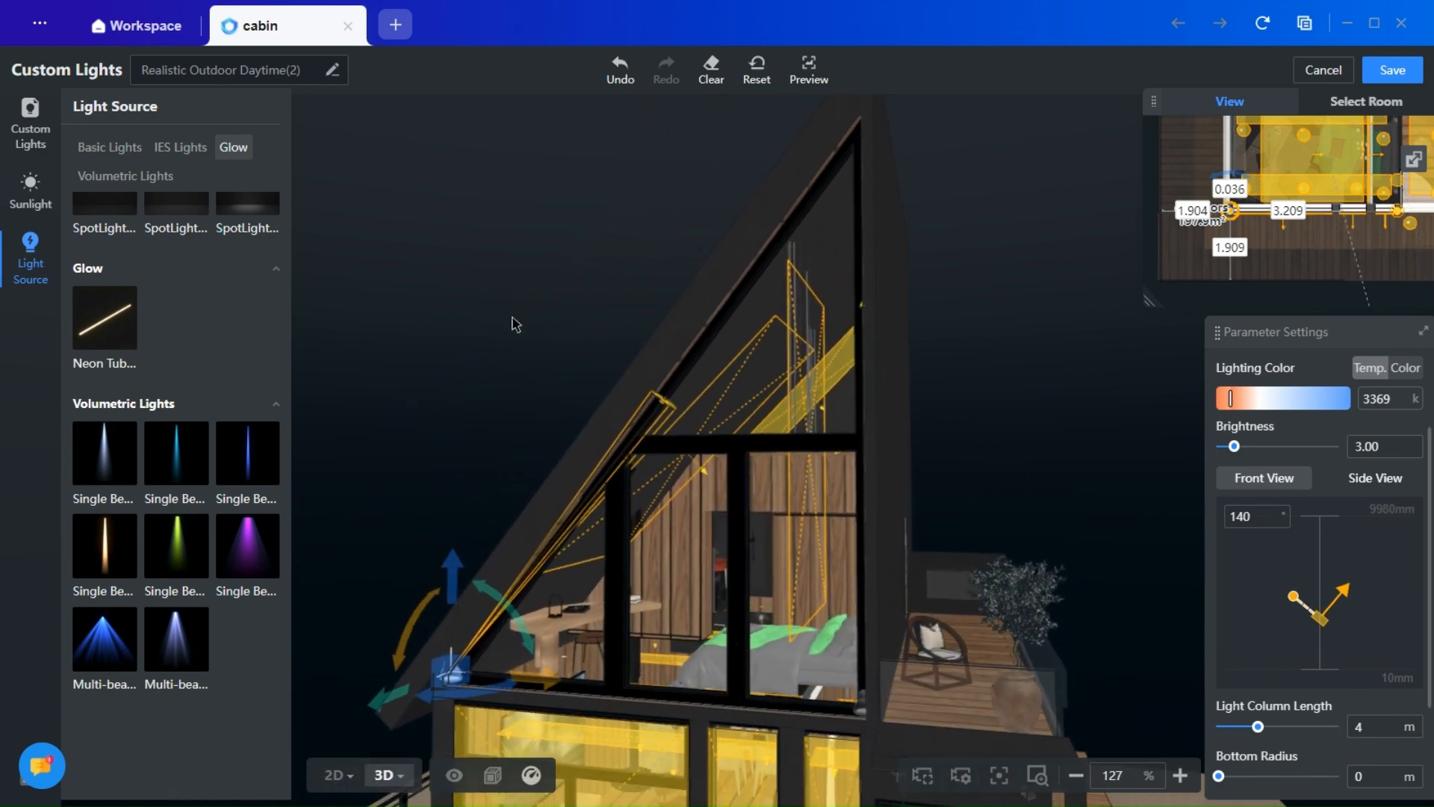
{"action": "left_click", "coordinate": [490, 429]}
{"action": "scroll", "coordinate": [557, 458], "scroll_direction": "down", "scroll_amount": 5}
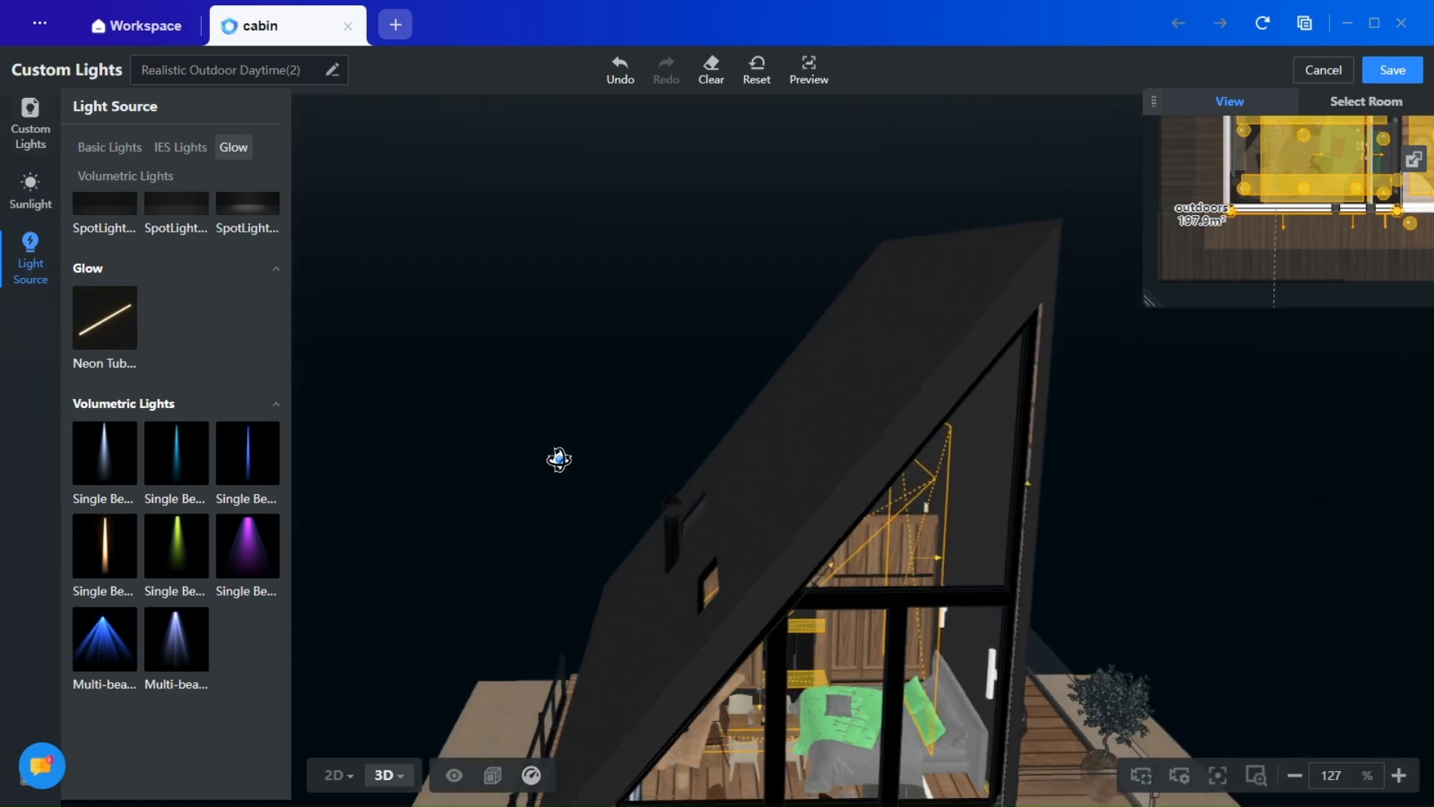
- Duplicate the front rectangular face light along the cabin's side strip and raise the copy to a height of 5 m
{"action": "left_click_drag", "start_coordinate": [992, 570], "coordinate": [739, 590]}
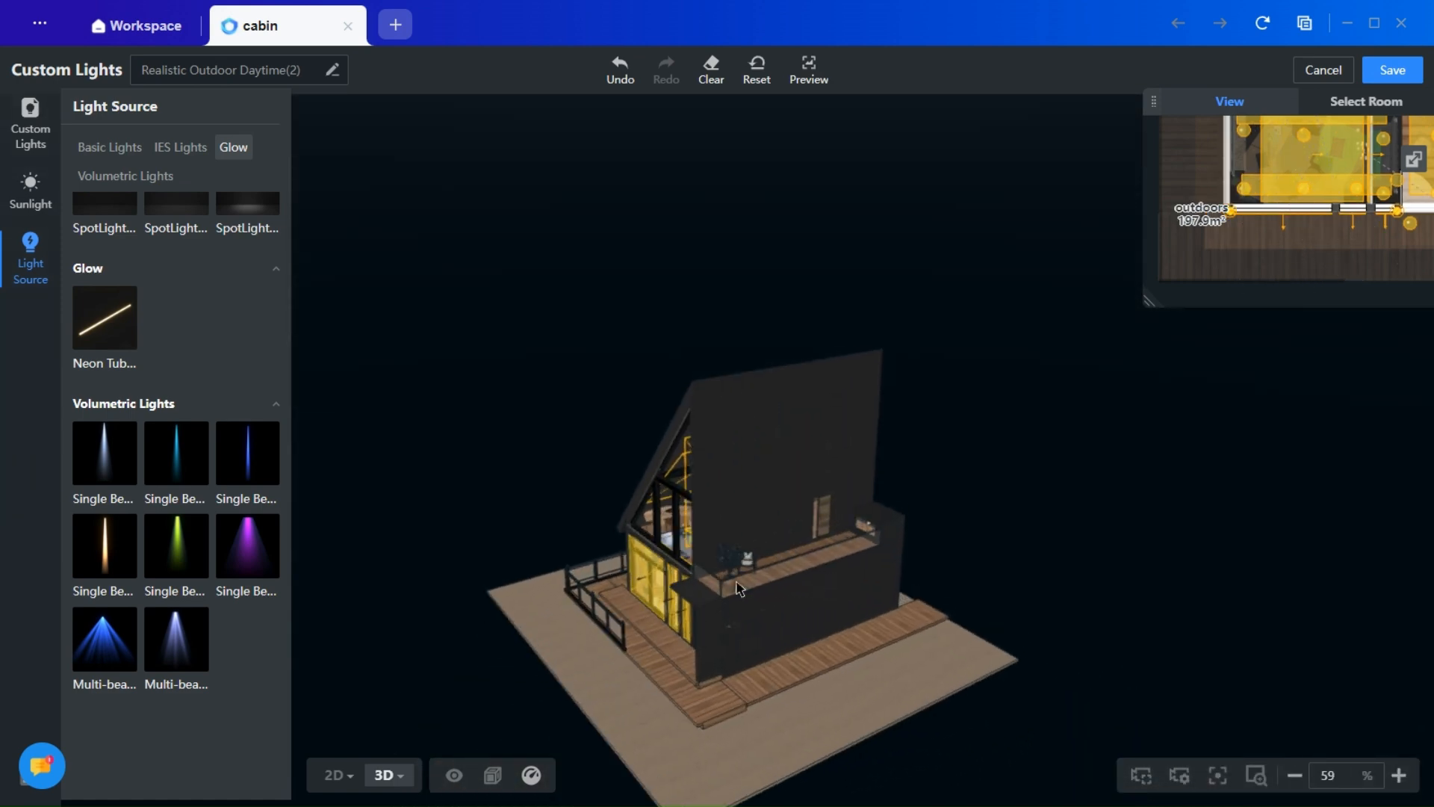
{"action": "left_click", "coordinate": [340, 774]}
{"action": "left_click", "coordinate": [811, 476]}
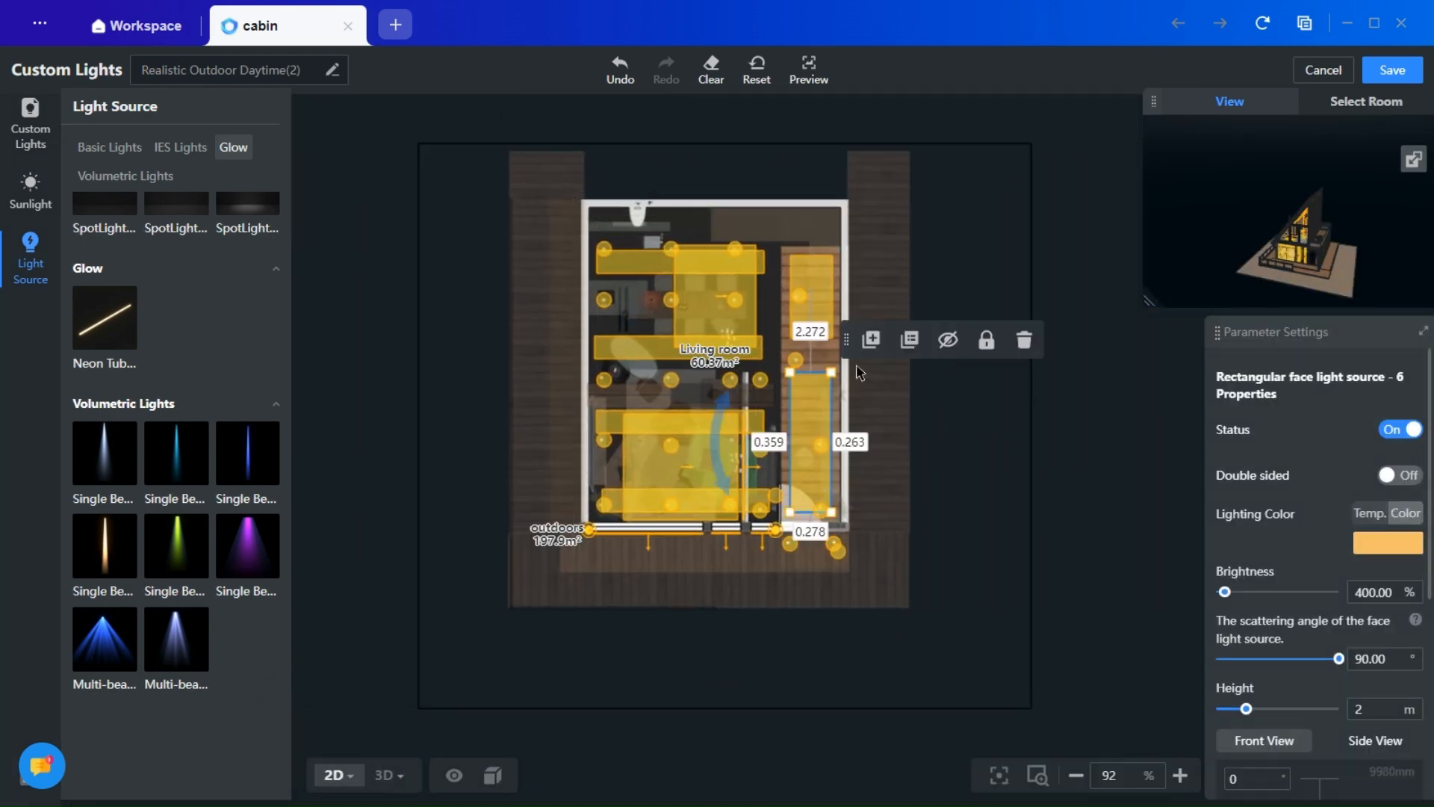
{"action": "left_click", "coordinate": [875, 342]}
{"action": "left_click", "coordinate": [814, 445]}
{"action": "scroll", "coordinate": [1307, 639], "scroll_direction": "down", "scroll_amount": 3}
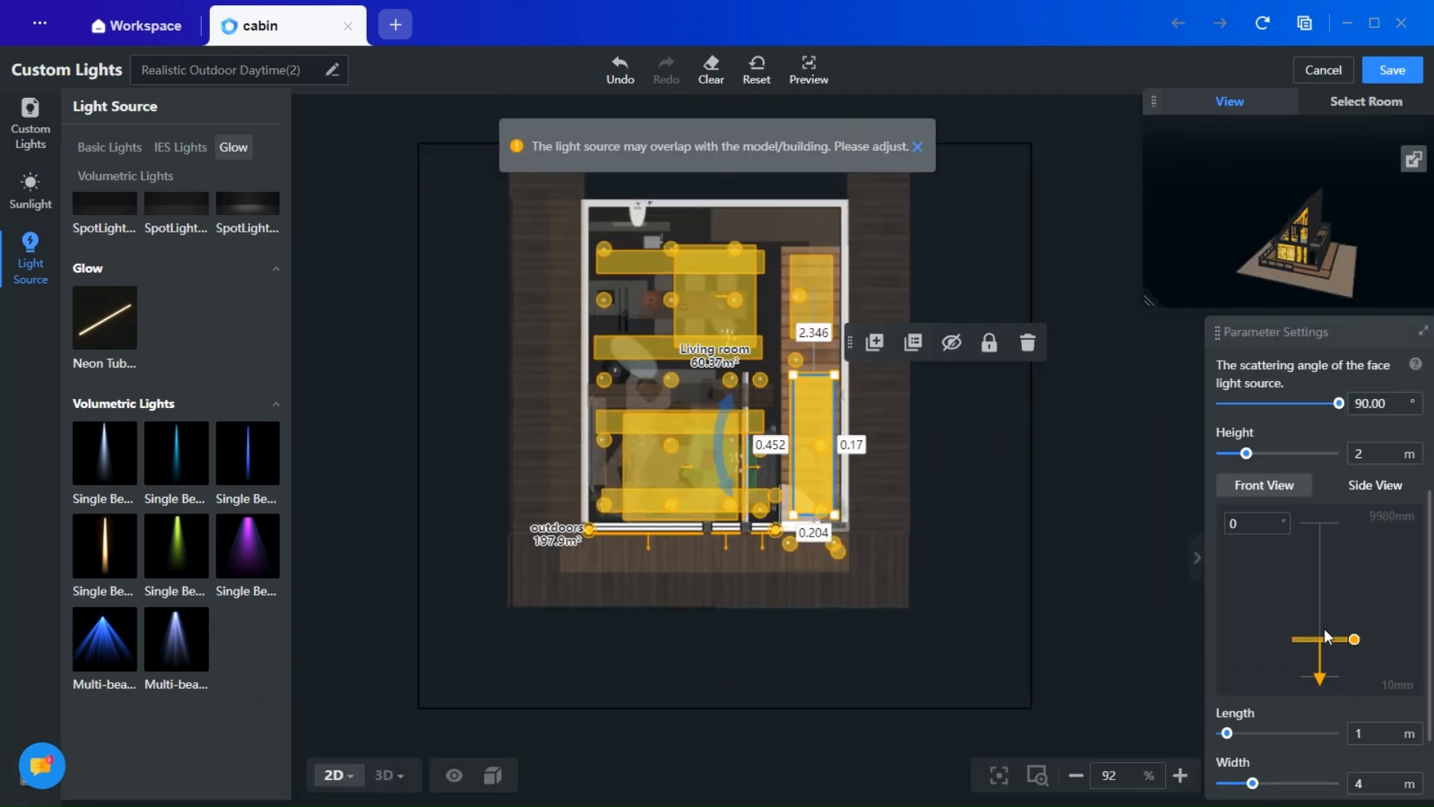
{"action": "left_click_drag", "start_coordinate": [1322, 621], "coordinate": [1293, 594]}
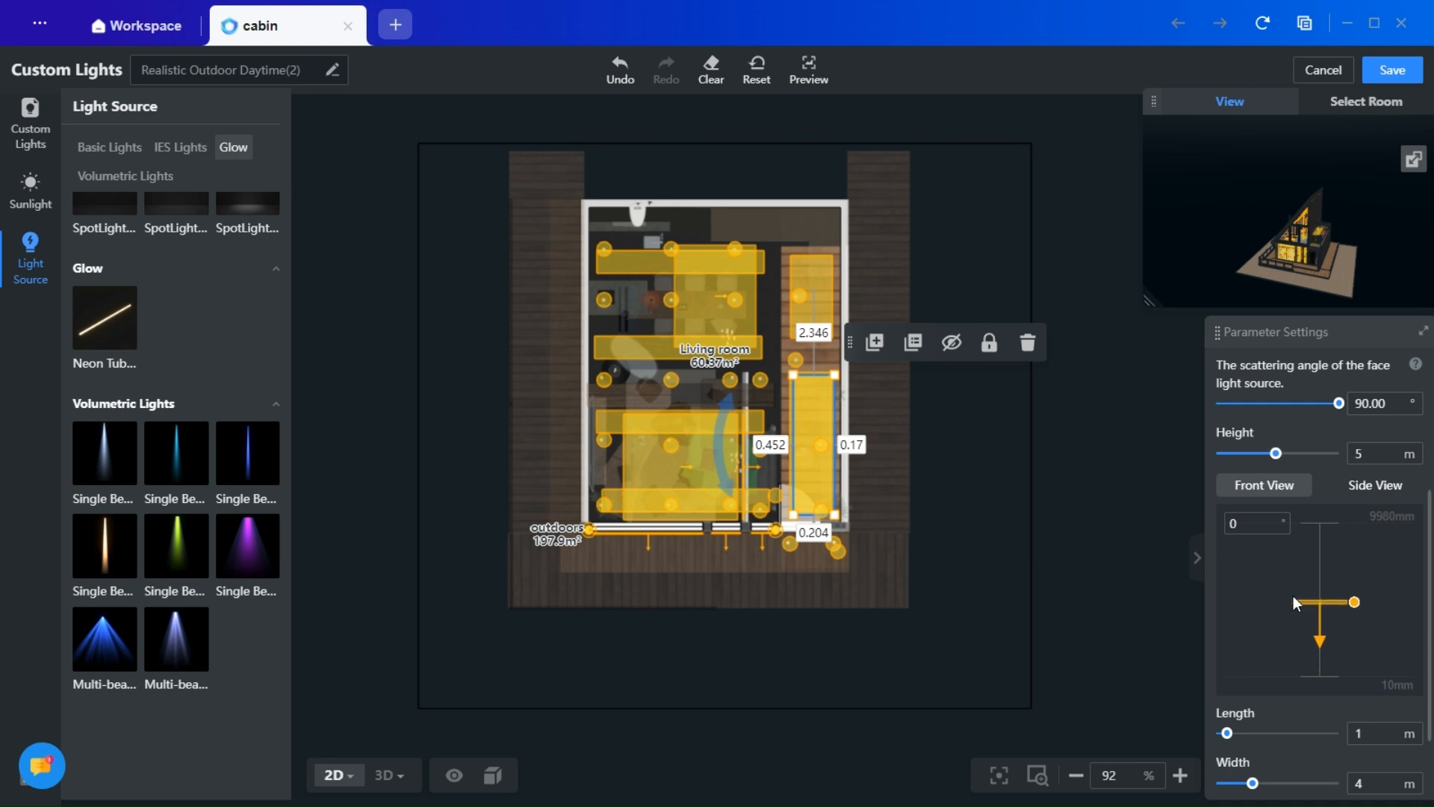
- Stretch the raised face light along the terrace to 7 m long and 2 m wide
{"action": "left_click", "coordinate": [386, 777]}
{"action": "left_click_drag", "start_coordinate": [948, 650], "coordinate": [865, 526]}
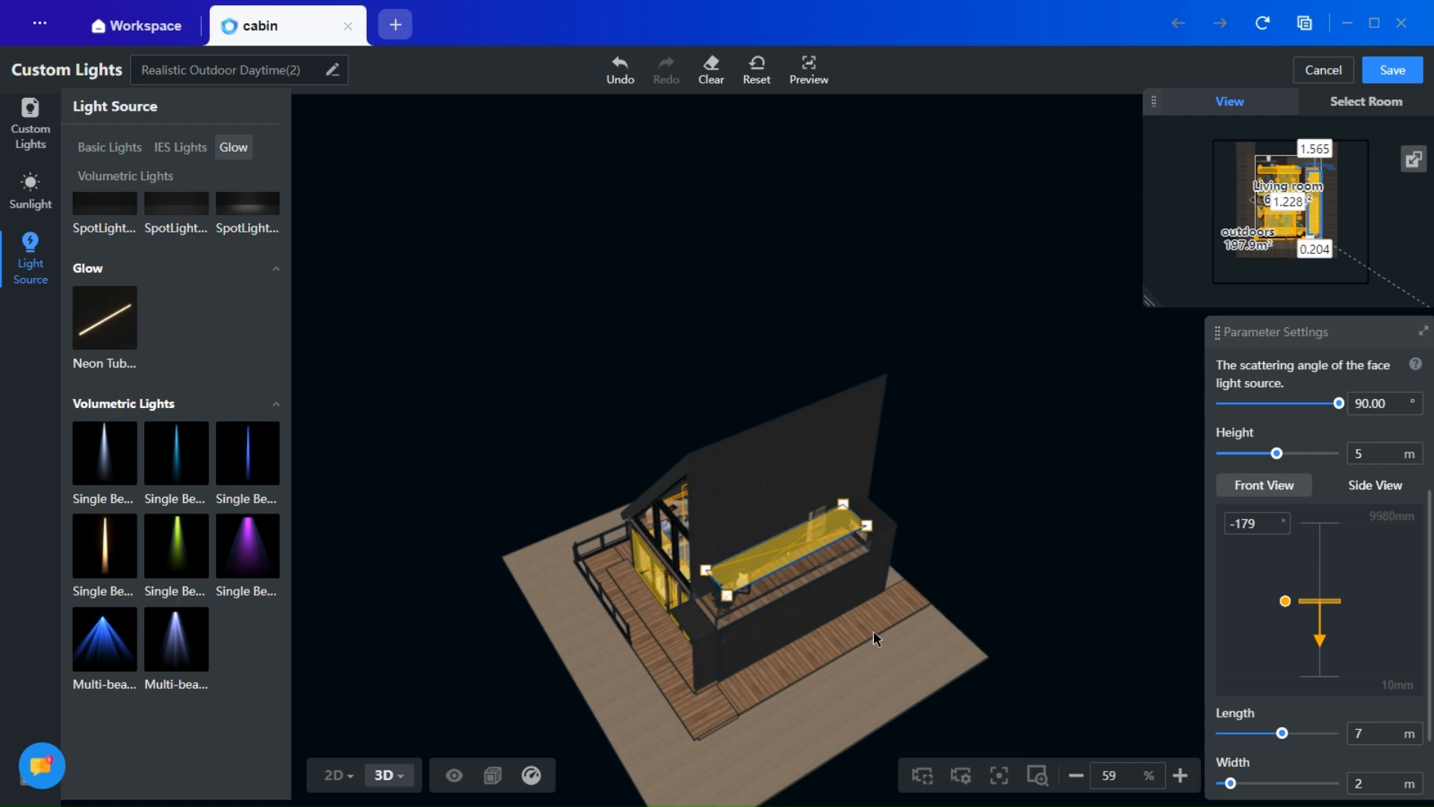
{"action": "left_click_drag", "start_coordinate": [882, 657], "coordinate": [971, 630]}
{"action": "scroll", "coordinate": [909, 662], "scroll_direction": "up", "scroll_amount": 3}
{"action": "left_click", "coordinate": [909, 662]}
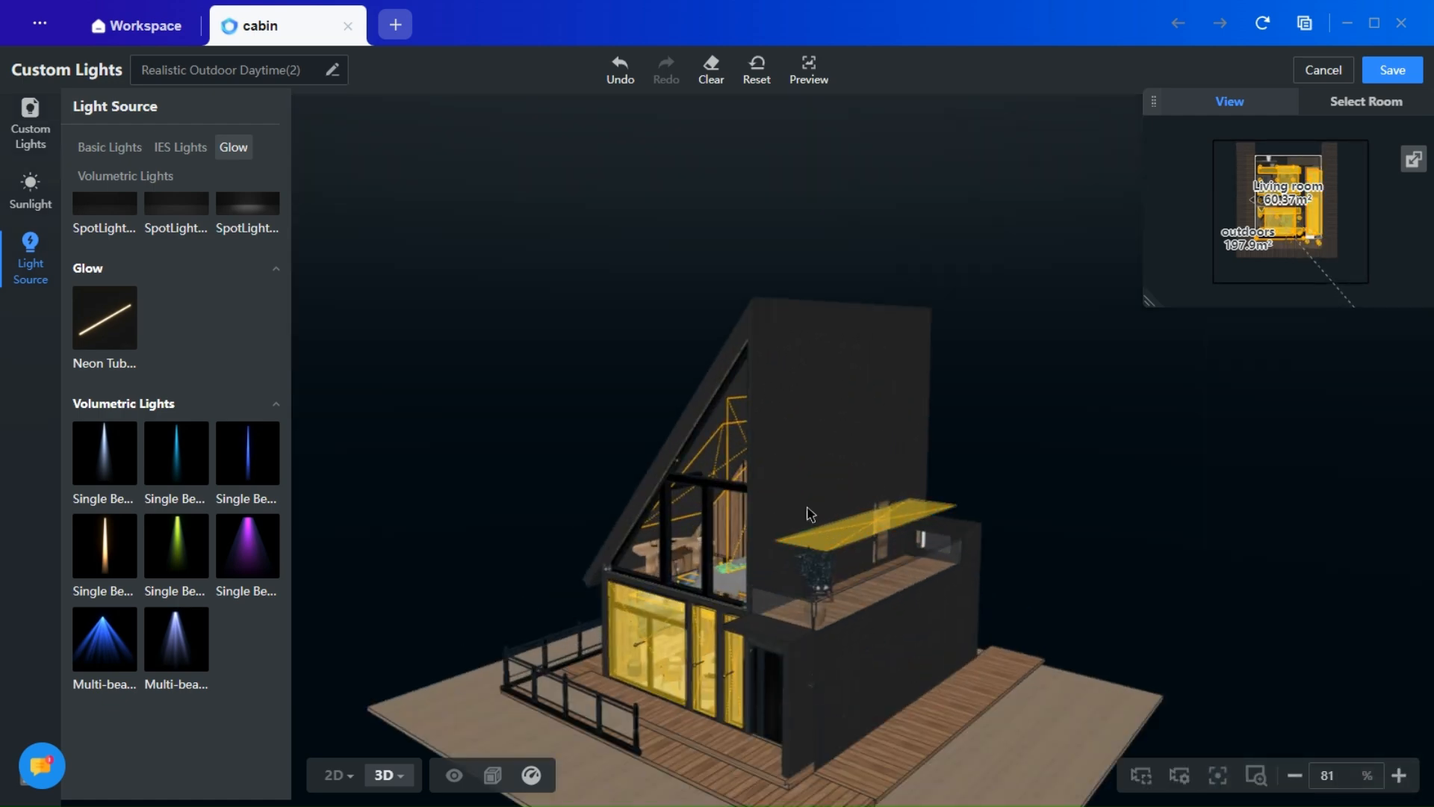
- Copy the 180° Single Beam 3 light from the façade to the front end of the terrace wall
{"action": "left_click", "coordinate": [334, 775]}
{"action": "scroll", "coordinate": [777, 493], "scroll_direction": "up", "scroll_amount": 5}
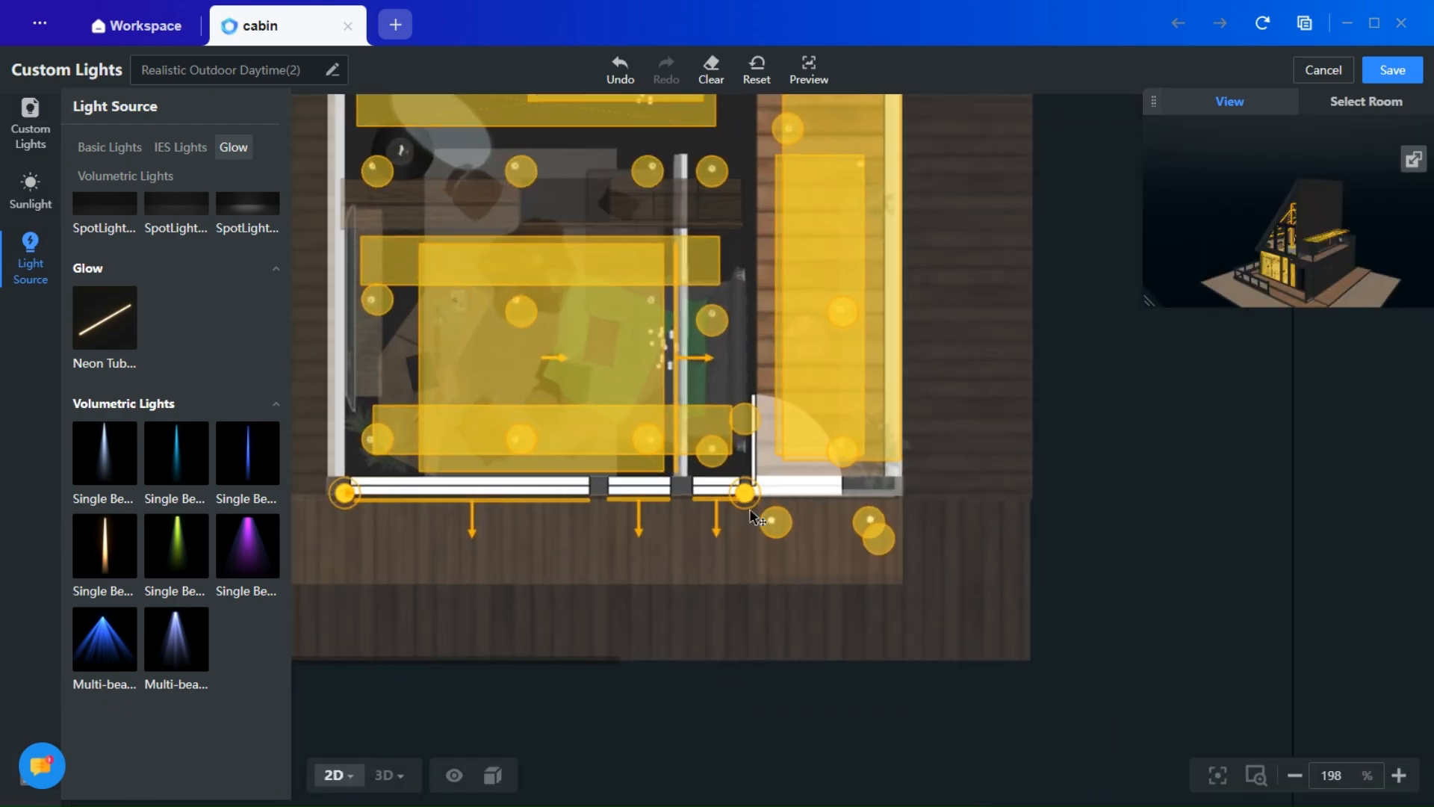
{"action": "left_click", "coordinate": [777, 491]}
{"action": "left_click", "coordinate": [785, 460]}
{"action": "left_click", "coordinate": [767, 434]}
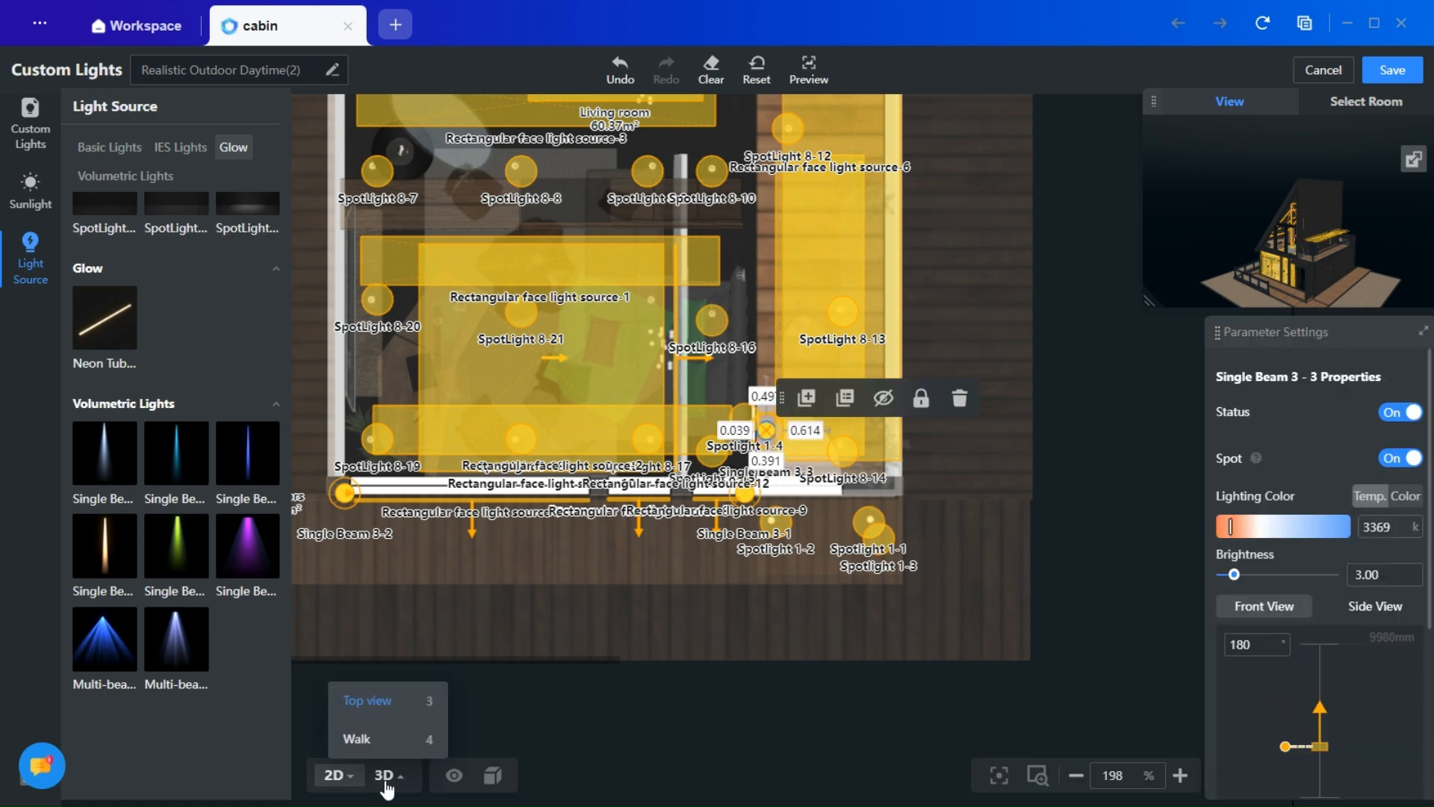
{"action": "left_click", "coordinate": [388, 777]}
{"action": "left_click_drag", "start_coordinate": [849, 622], "coordinate": [851, 622]}
{"action": "left_click", "coordinate": [800, 468]}
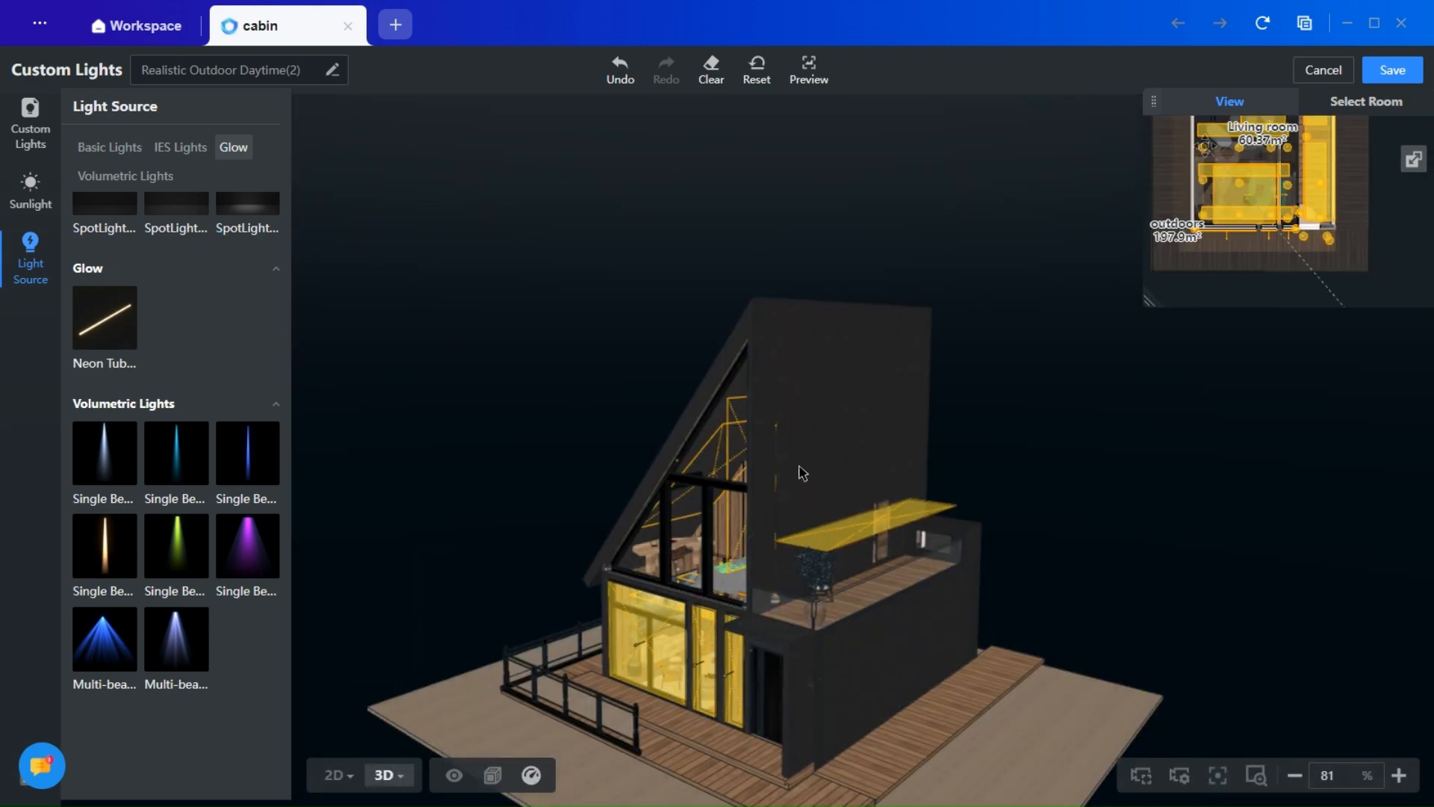
- Place two more copies of the beam light along the terrace wall, one midway and one near the rear end
{"action": "left_click", "coordinate": [330, 777]}
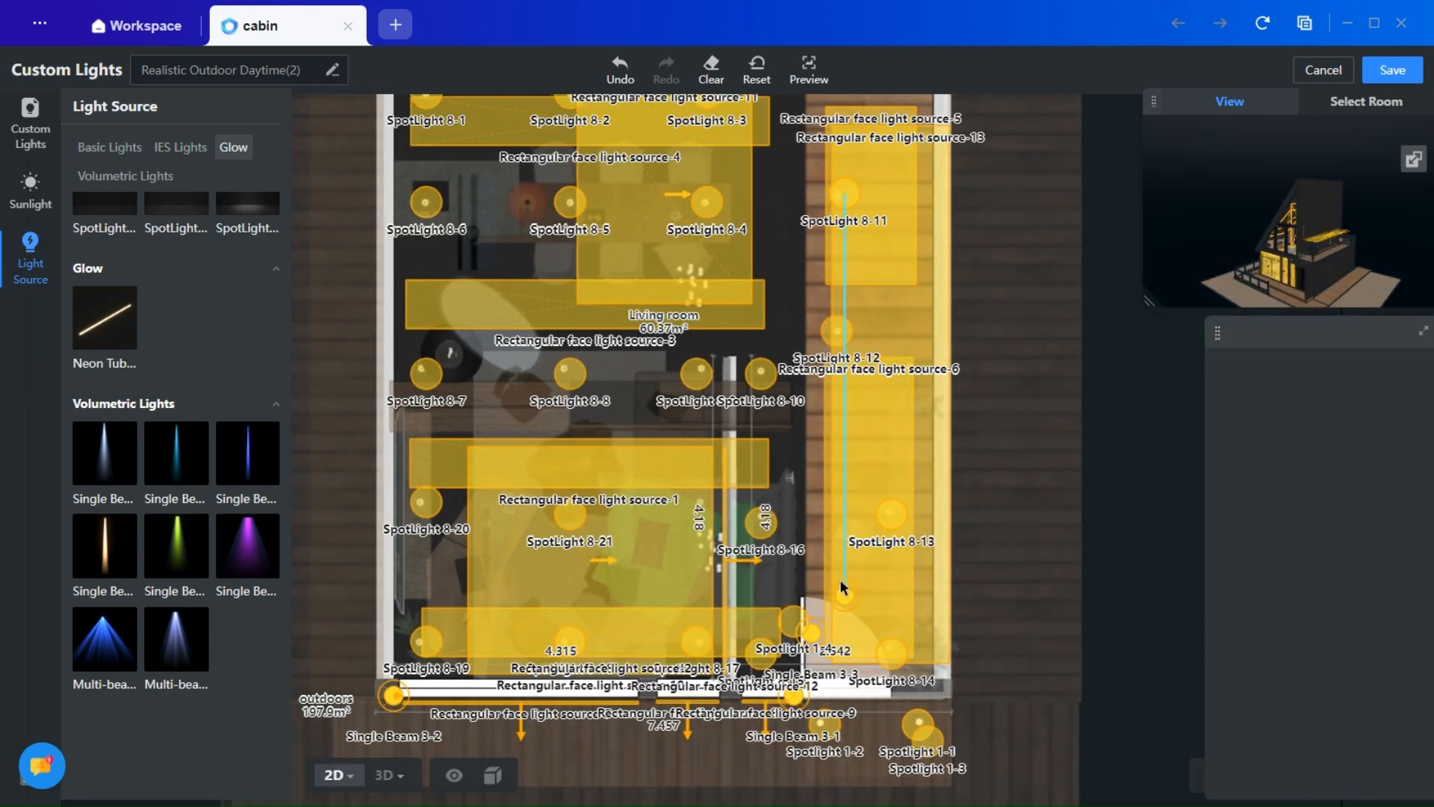
{"action": "left_click", "coordinate": [812, 407]}
{"action": "left_click", "coordinate": [812, 177]}
{"action": "left_click", "coordinate": [387, 776]}
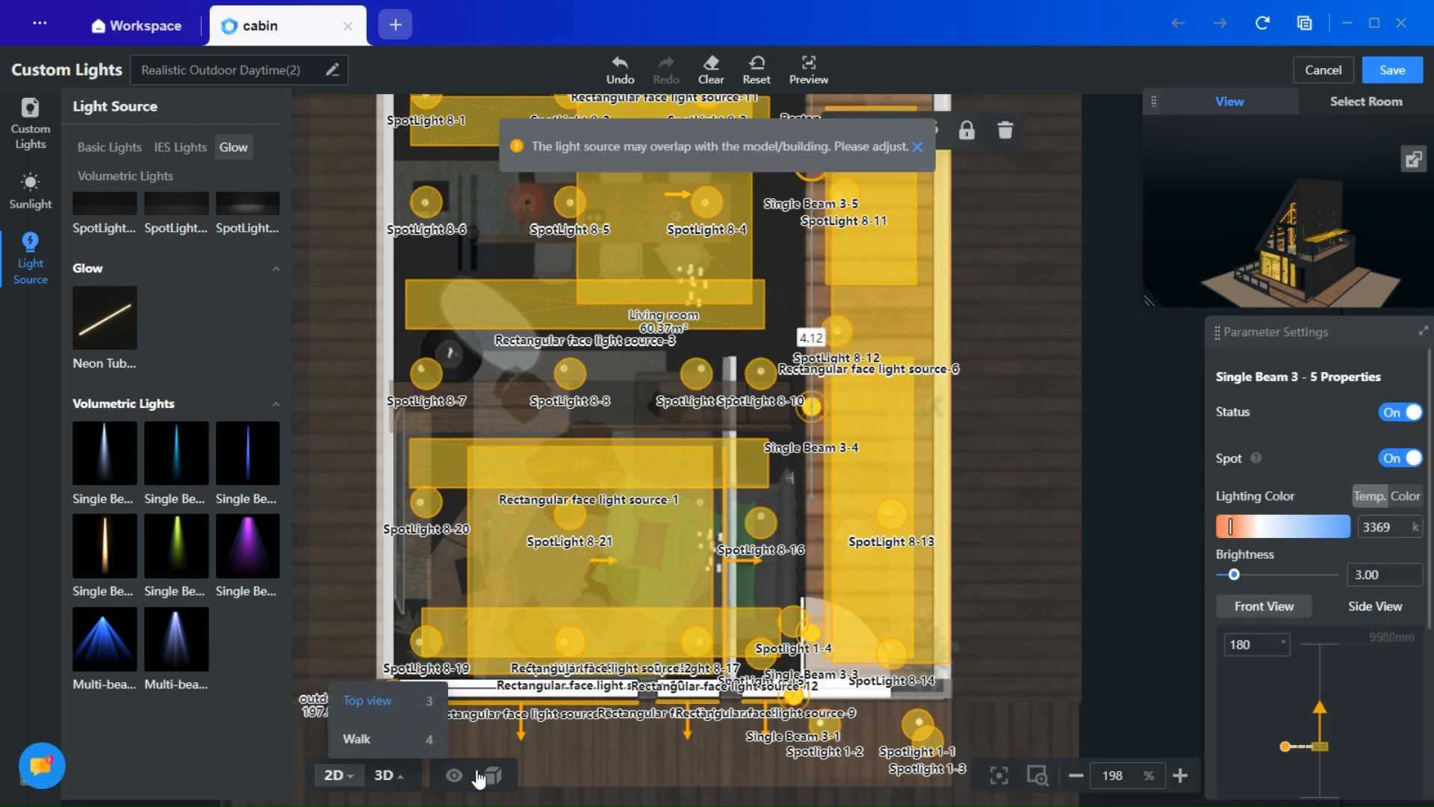
{"action": "left_click_drag", "start_coordinate": [864, 733], "coordinate": [762, 739]}
{"action": "left_click_drag", "start_coordinate": [731, 610], "coordinate": [756, 610]}
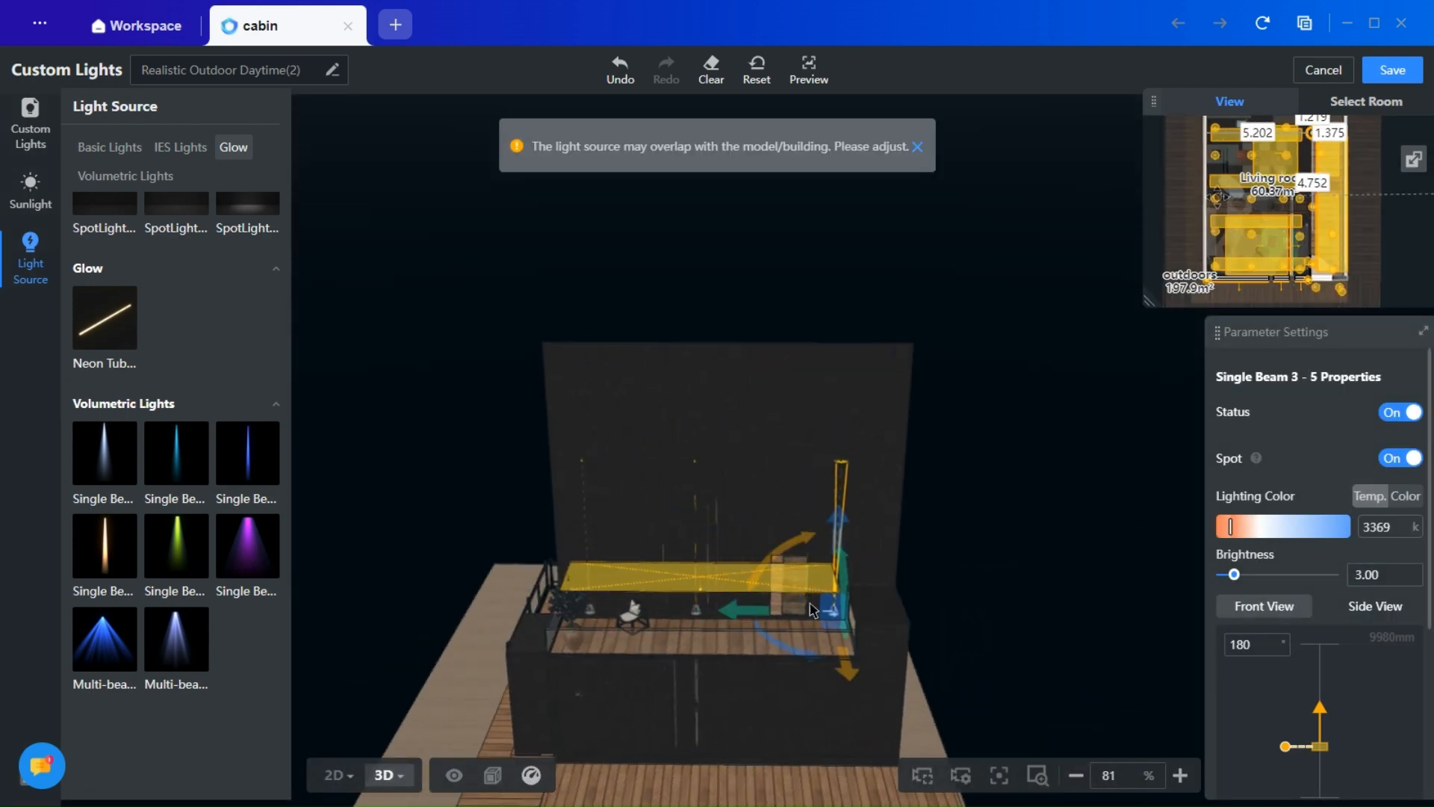
- Lower the three beam lights along the terrace wall slightly so they sit at matching heights
{"action": "left_click_drag", "start_coordinate": [837, 534], "coordinate": [835, 532]}
{"action": "left_click", "coordinate": [694, 538]}
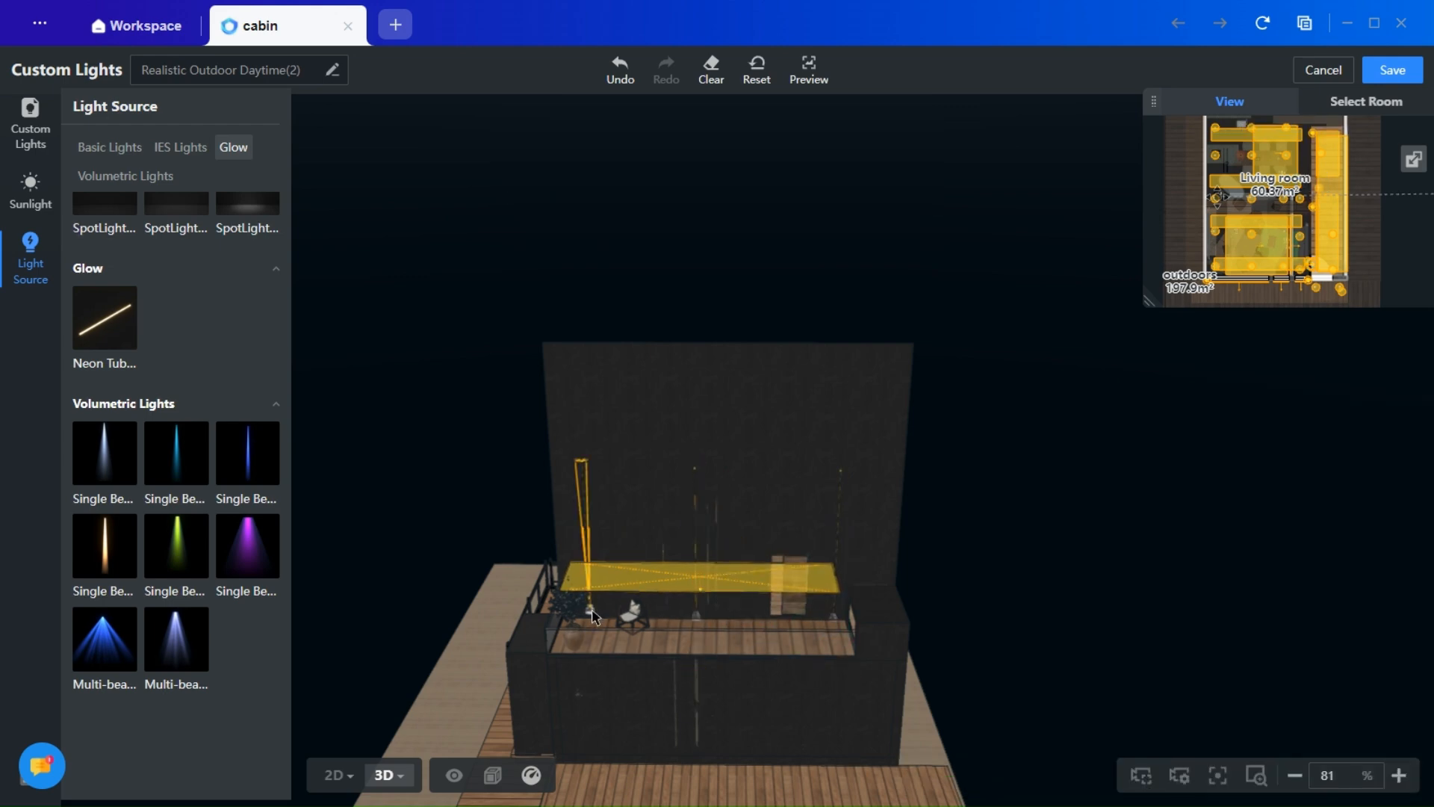
{"action": "left_click", "coordinate": [584, 534]}
{"action": "left_click", "coordinate": [838, 528]}
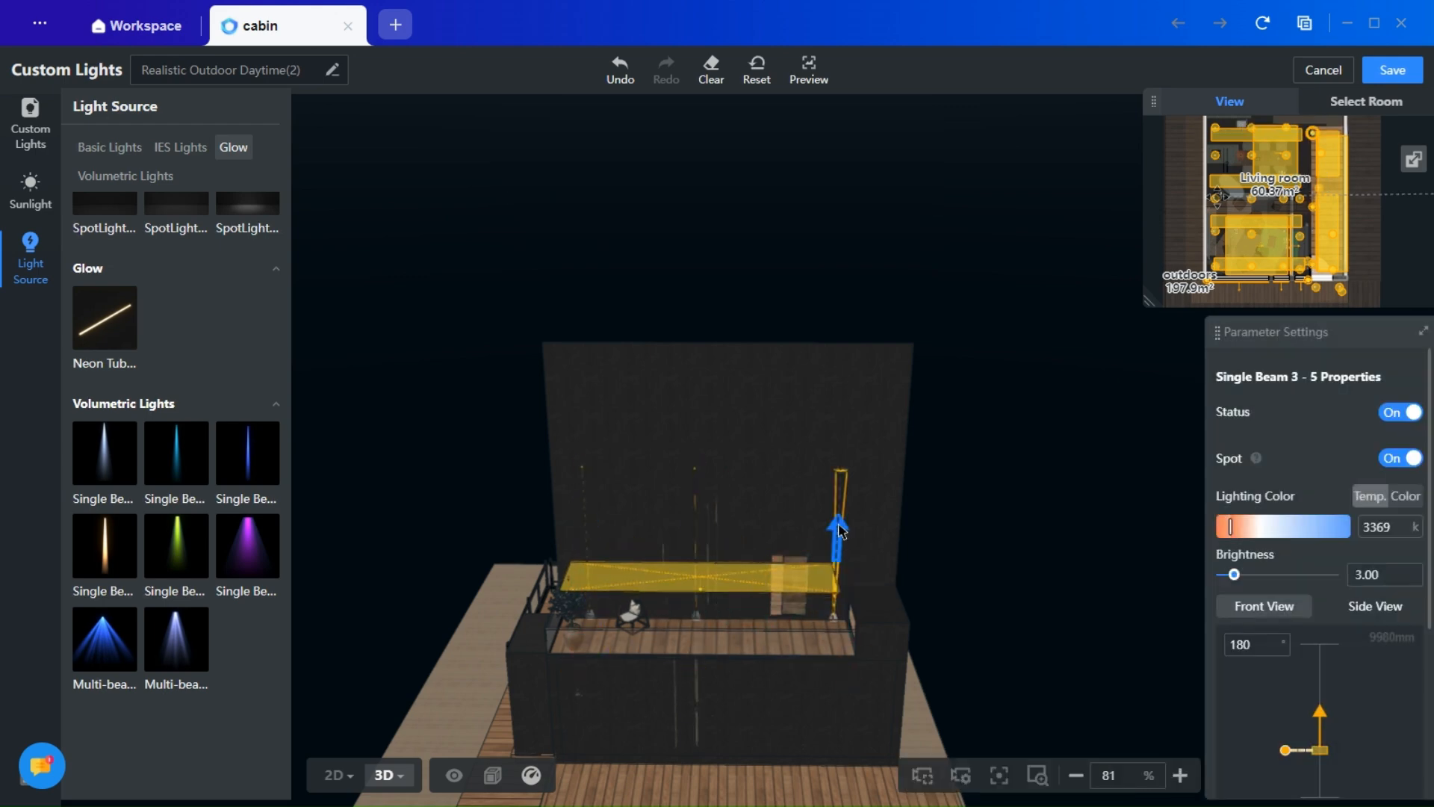
{"action": "left_click", "coordinate": [979, 678]}
- Check the lit cabin from several sides and save the custom lighting scheme
{"action": "left_click_drag", "start_coordinate": [525, 502], "coordinate": [858, 496]}
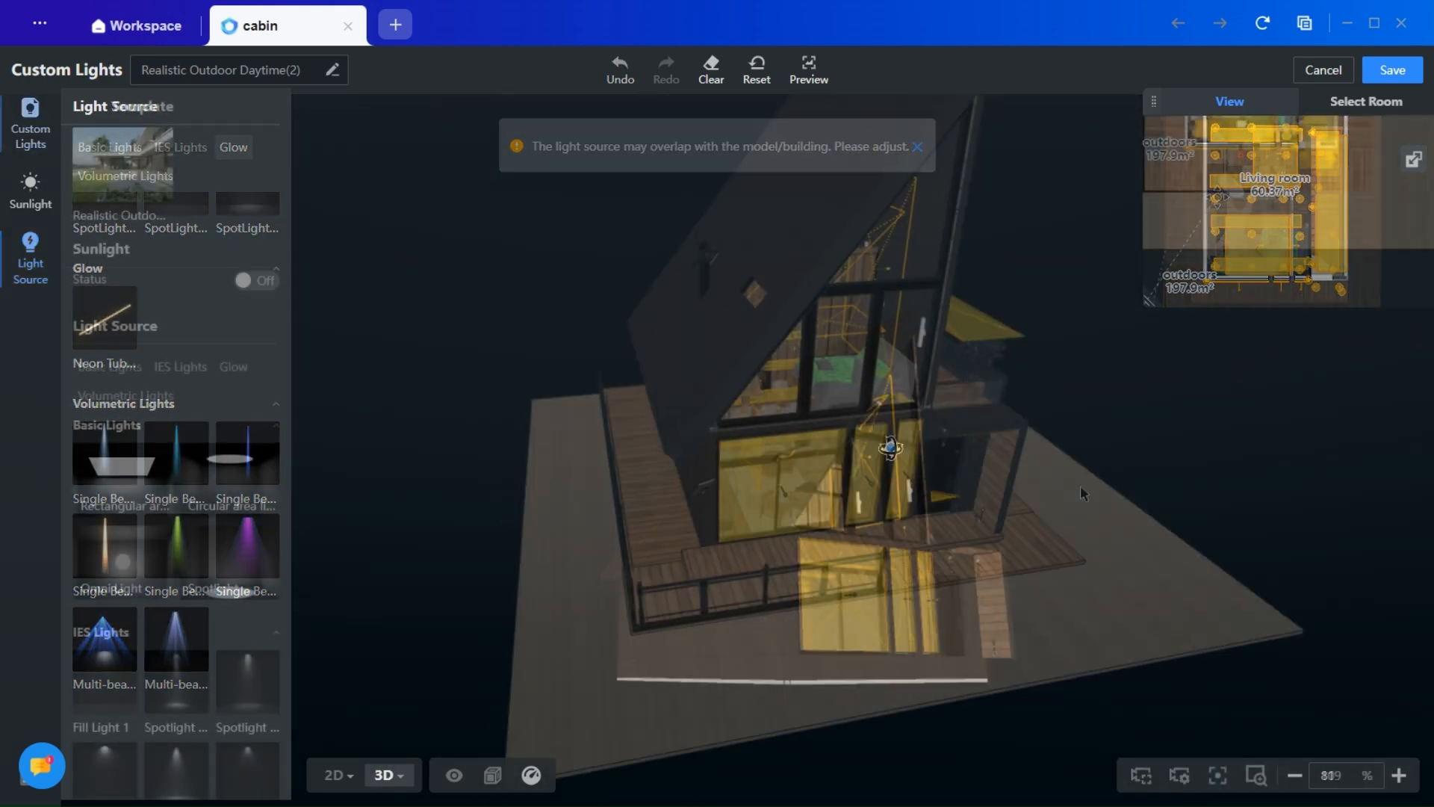
{"action": "left_click_drag", "start_coordinate": [1083, 489], "coordinate": [980, 489]}
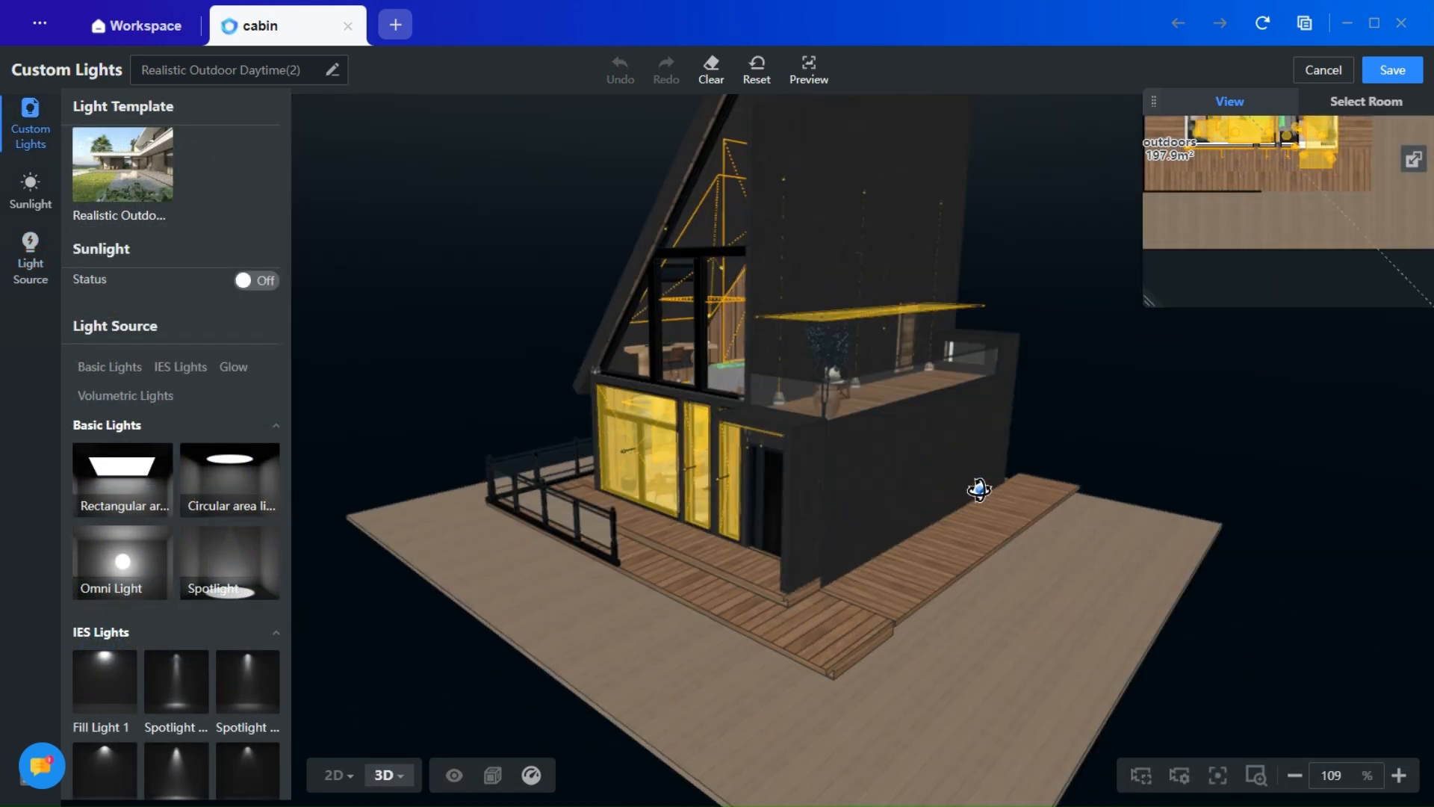
{"action": "scroll", "coordinate": [800, 560], "scroll_direction": "down", "scroll_amount": 5}
{"action": "left_click_drag", "start_coordinate": [800, 560], "coordinate": [952, 576]}
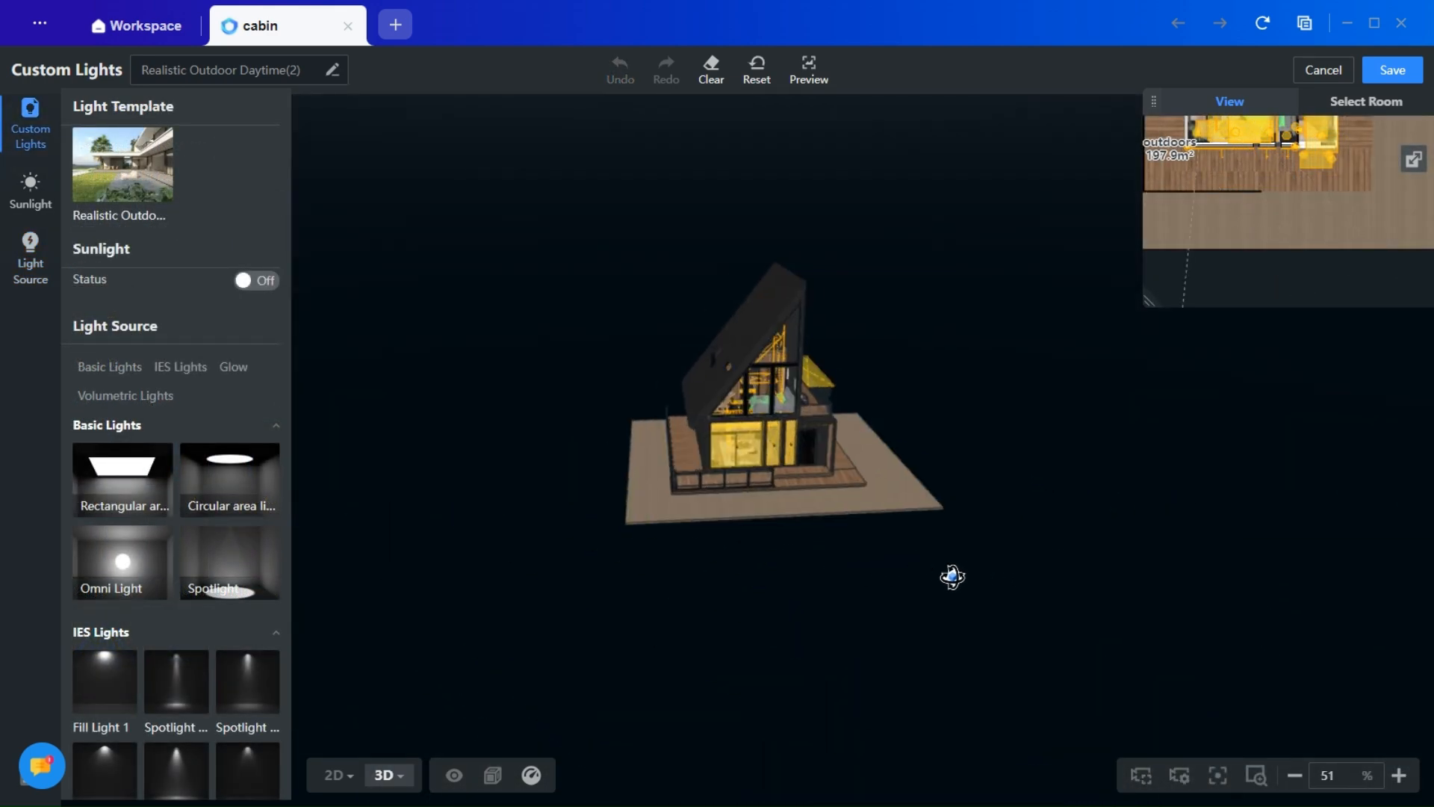
{"action": "left_click", "coordinate": [1394, 69]}
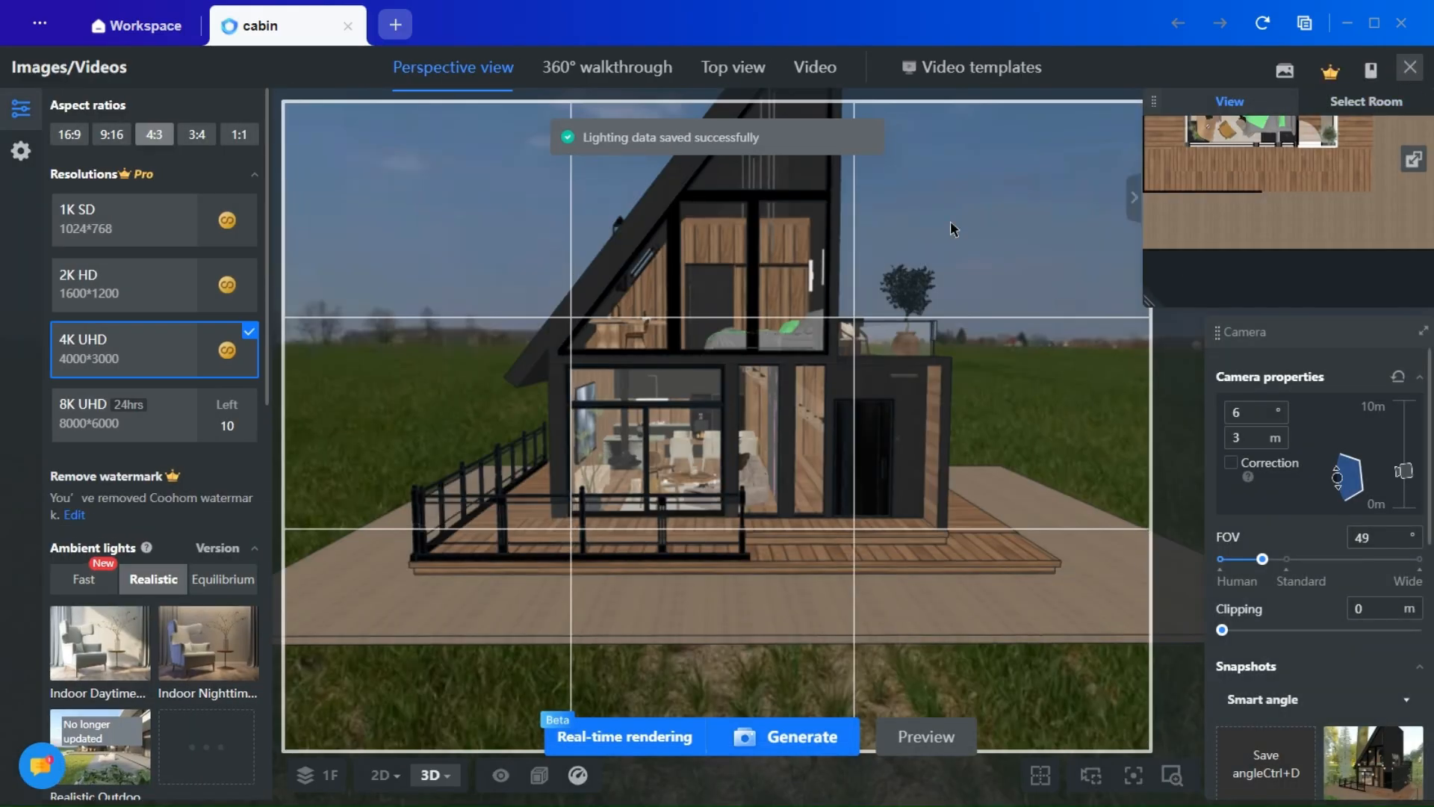
- Set the perspective render resolution to 2K HD and go through the custom light and environment settings
{"action": "left_click", "coordinate": [209, 282]}
{"action": "scroll", "coordinate": [172, 650], "scroll_direction": "down", "scroll_amount": 12}
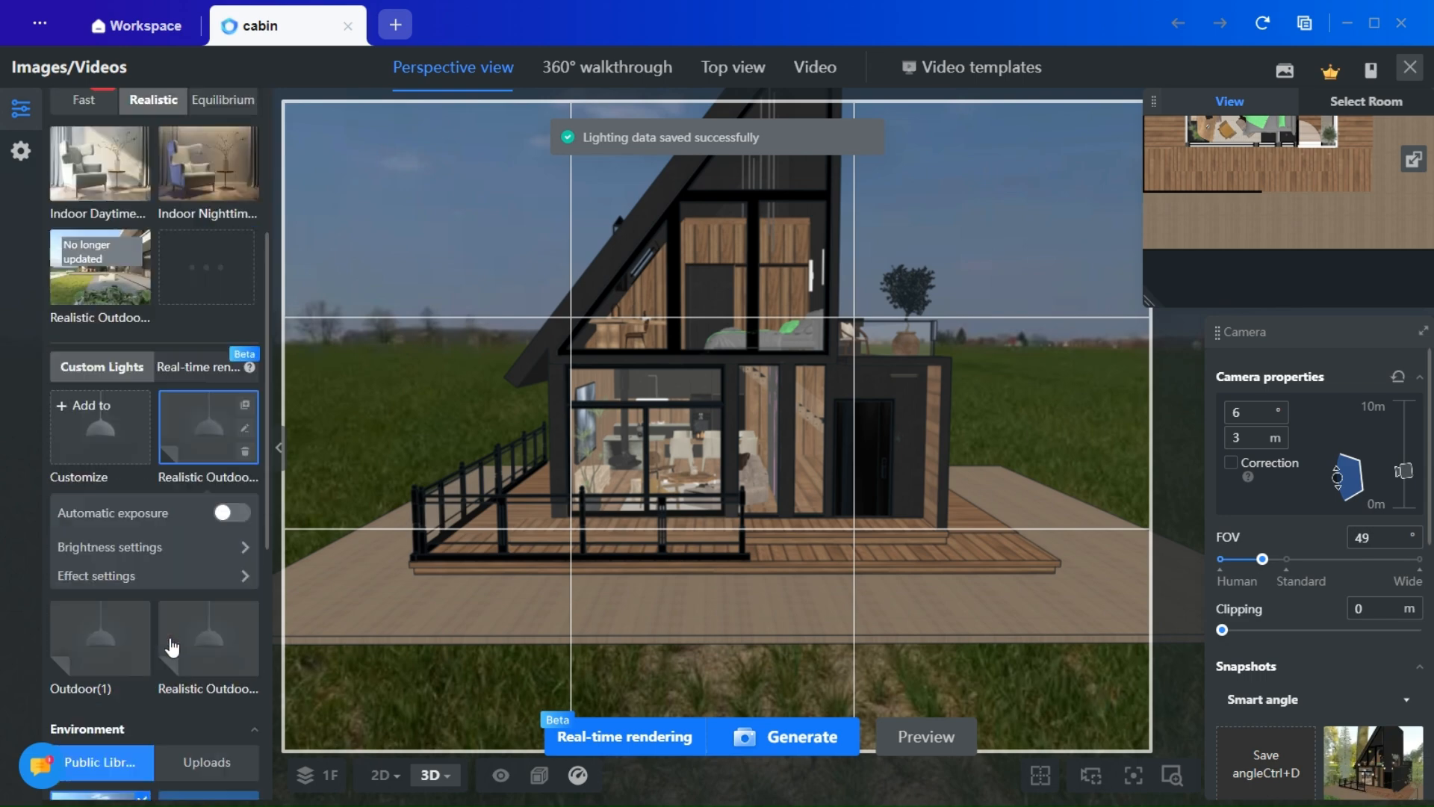
{"action": "scroll", "coordinate": [670, 492], "scroll_direction": "up", "scroll_amount": 1}
{"action": "scroll", "coordinate": [670, 493], "scroll_direction": "down", "scroll_amount": 2}
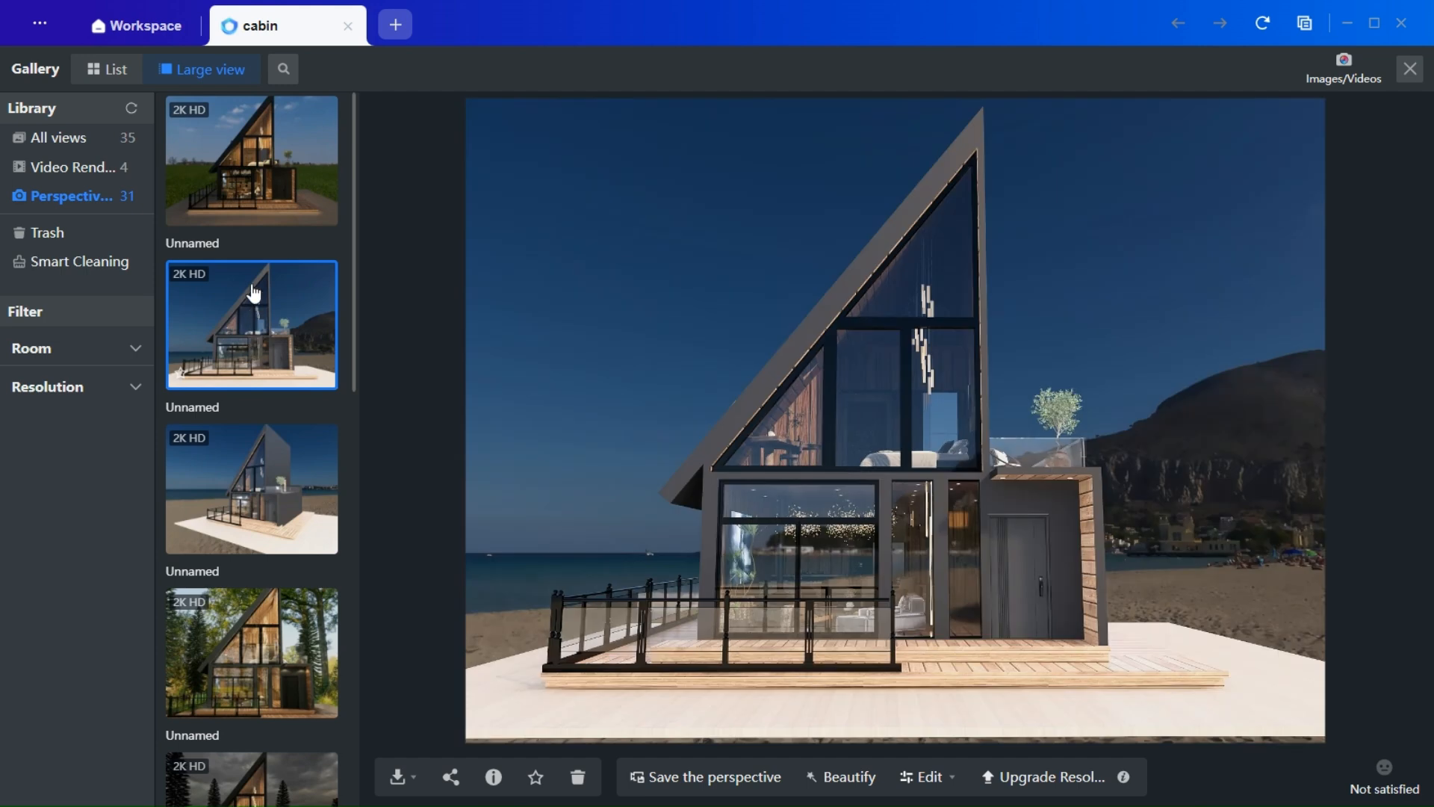
- Open the newest cabin render in the gallery and examine its façade, interior and deck lighting up close
{"action": "left_click", "coordinate": [264, 168]}
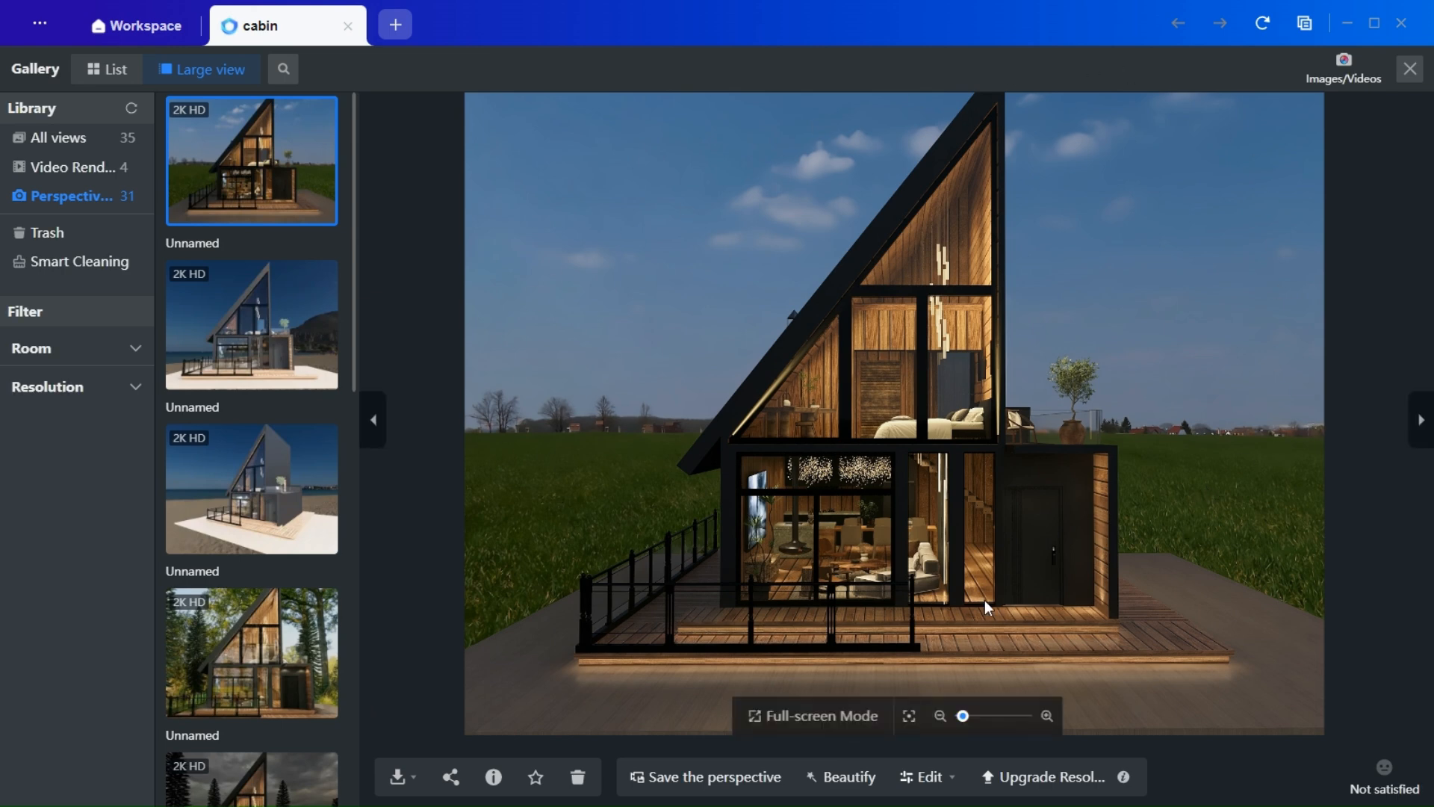
{"action": "scroll", "coordinate": [984, 599], "scroll_direction": "up", "scroll_amount": 2}
{"action": "left_click_drag", "start_coordinate": [988, 604], "coordinate": [1017, 671]}
{"action": "scroll", "coordinate": [953, 423], "scroll_direction": "down", "scroll_amount": 3}
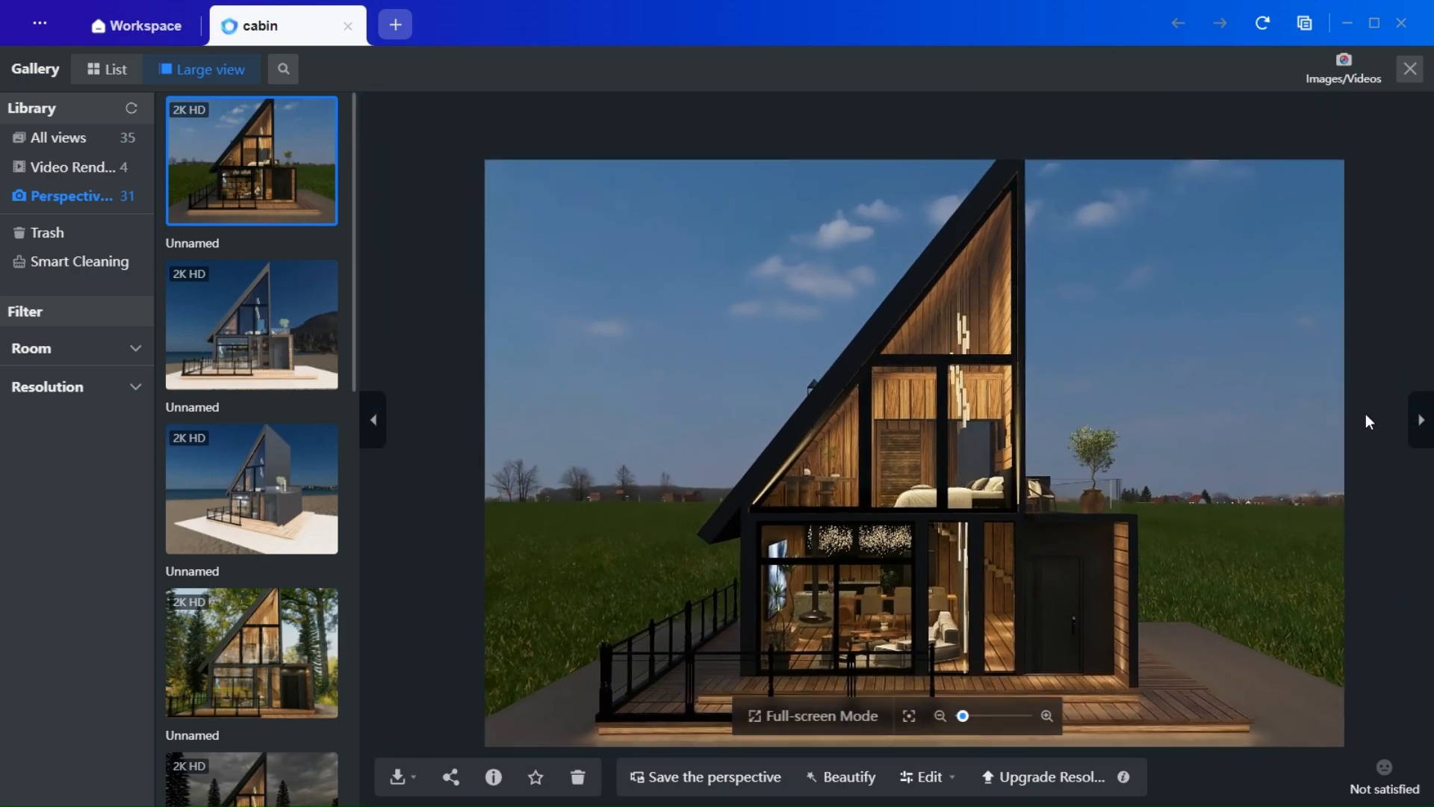
{"action": "left_click_drag", "start_coordinate": [1264, 630], "coordinate": [1269, 551]}
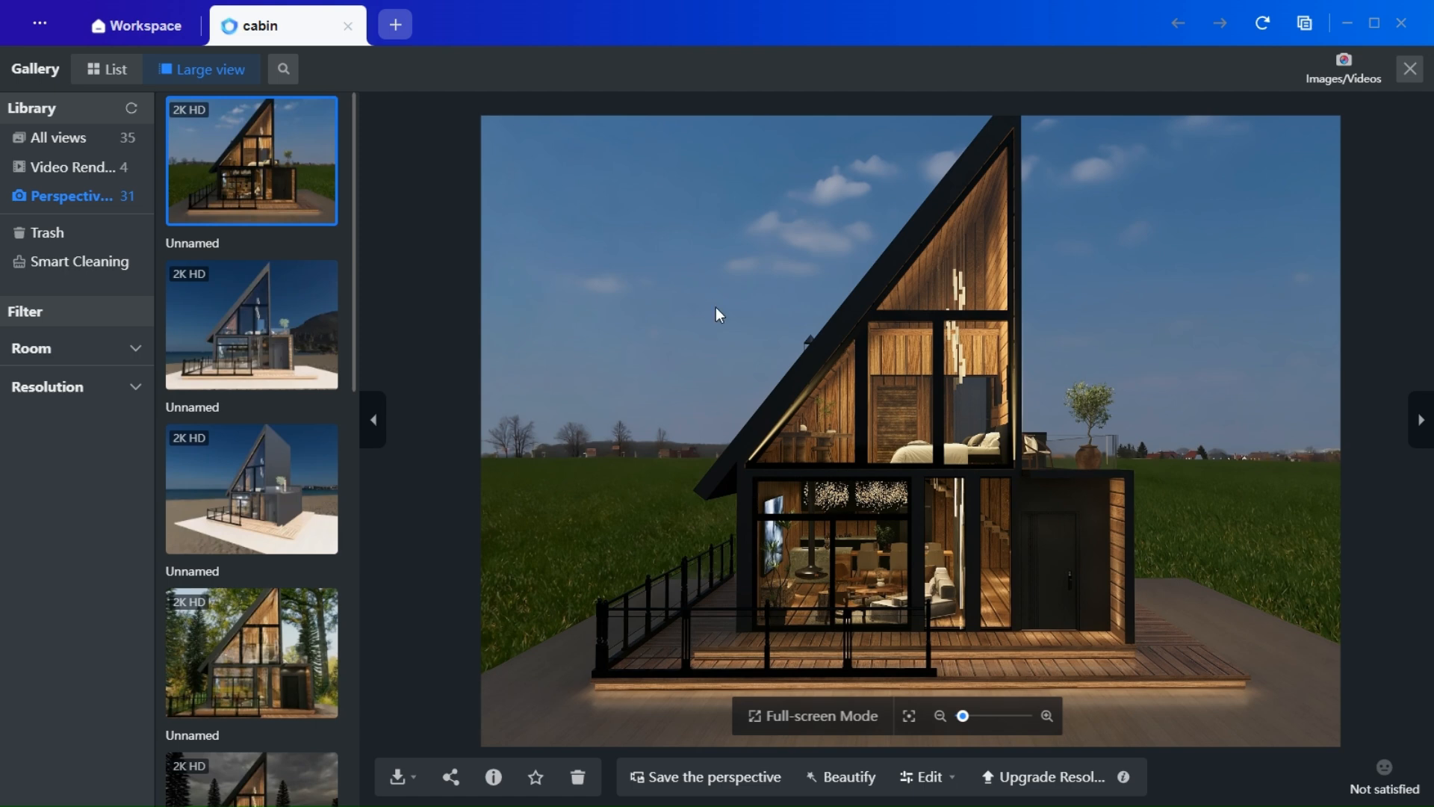
- Compare the two earlier beach renders with the newest night-lit render, and return to the render settings
{"action": "left_click", "coordinate": [271, 484]}
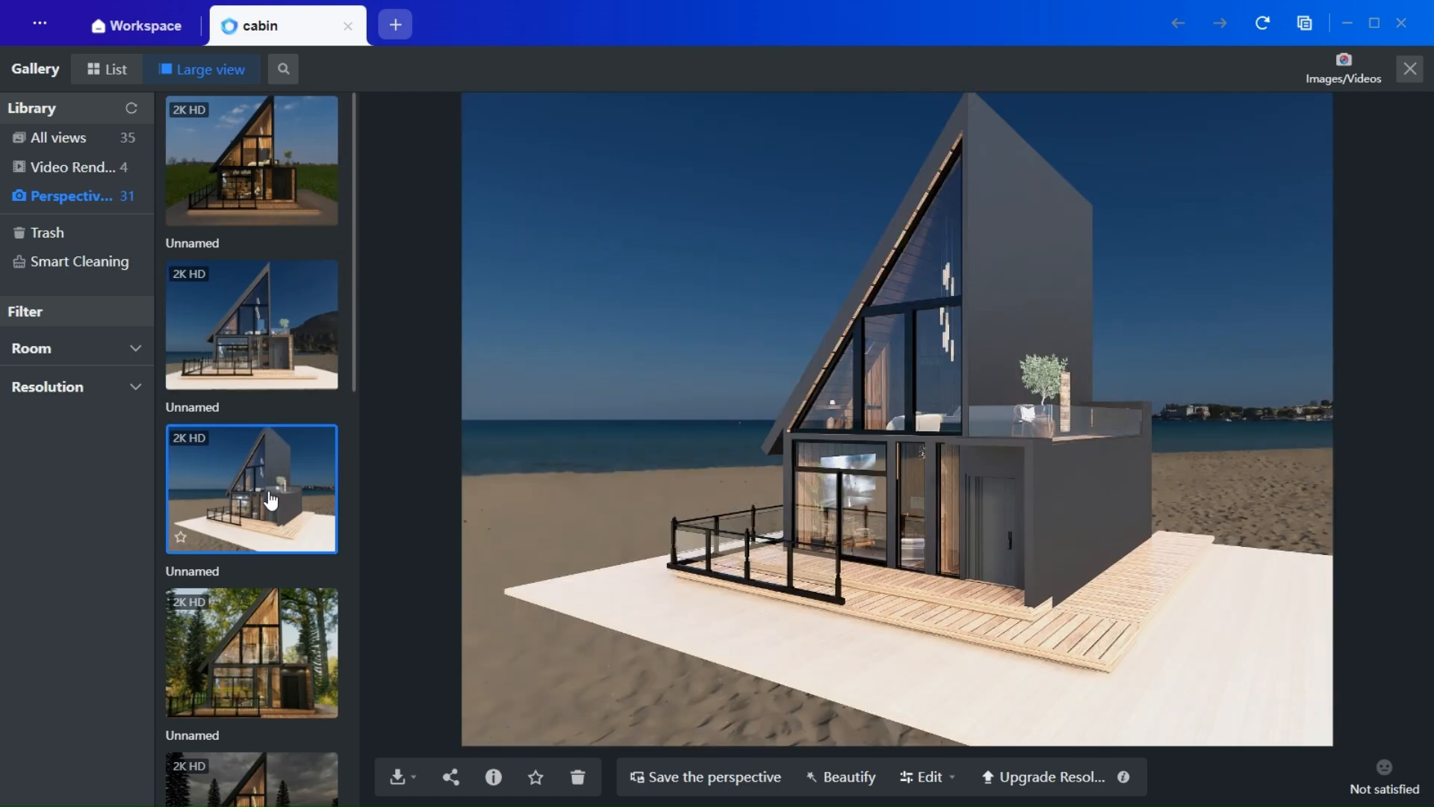
{"action": "left_click", "coordinate": [278, 338]}
{"action": "left_click", "coordinate": [238, 179]}
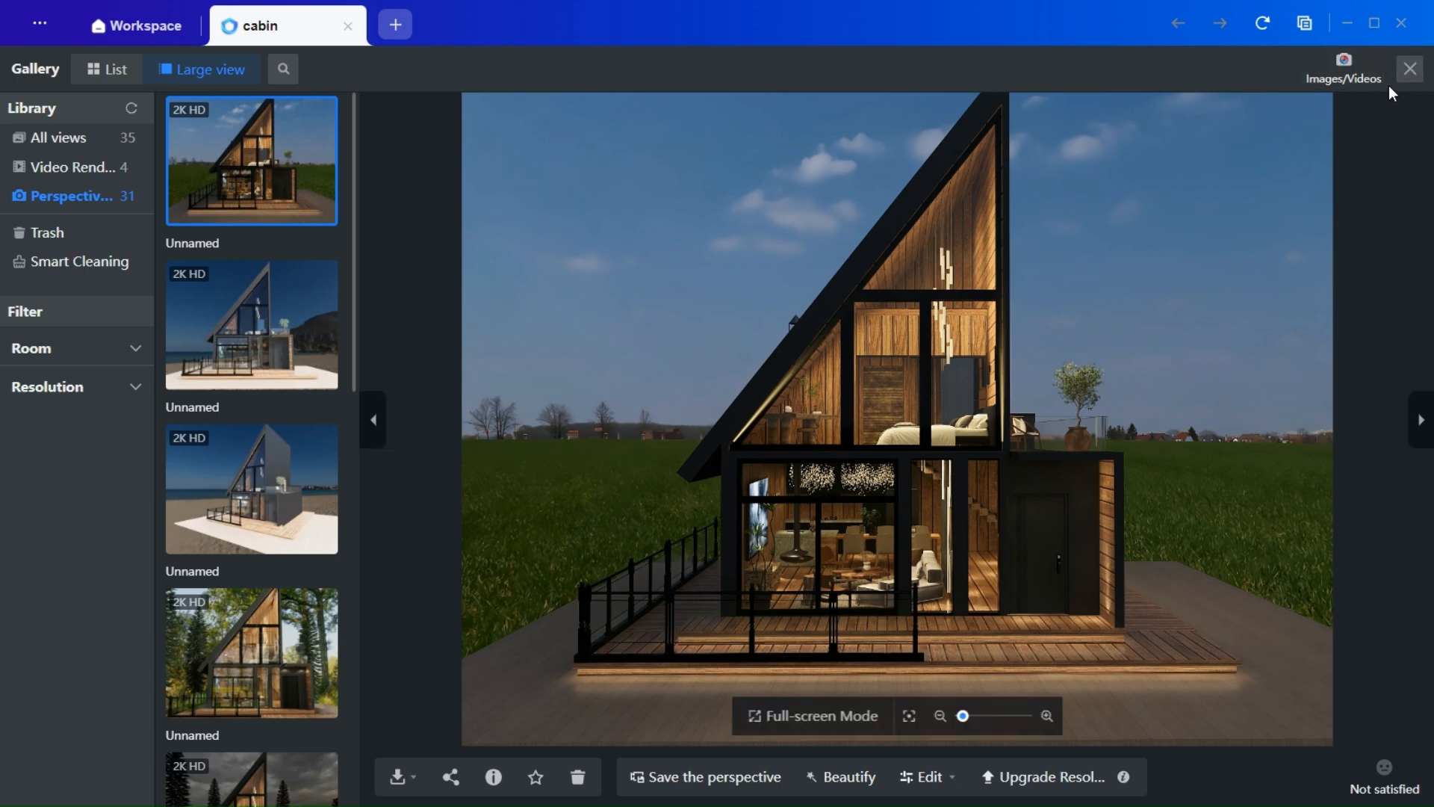
{"action": "left_click", "coordinate": [1410, 69]}
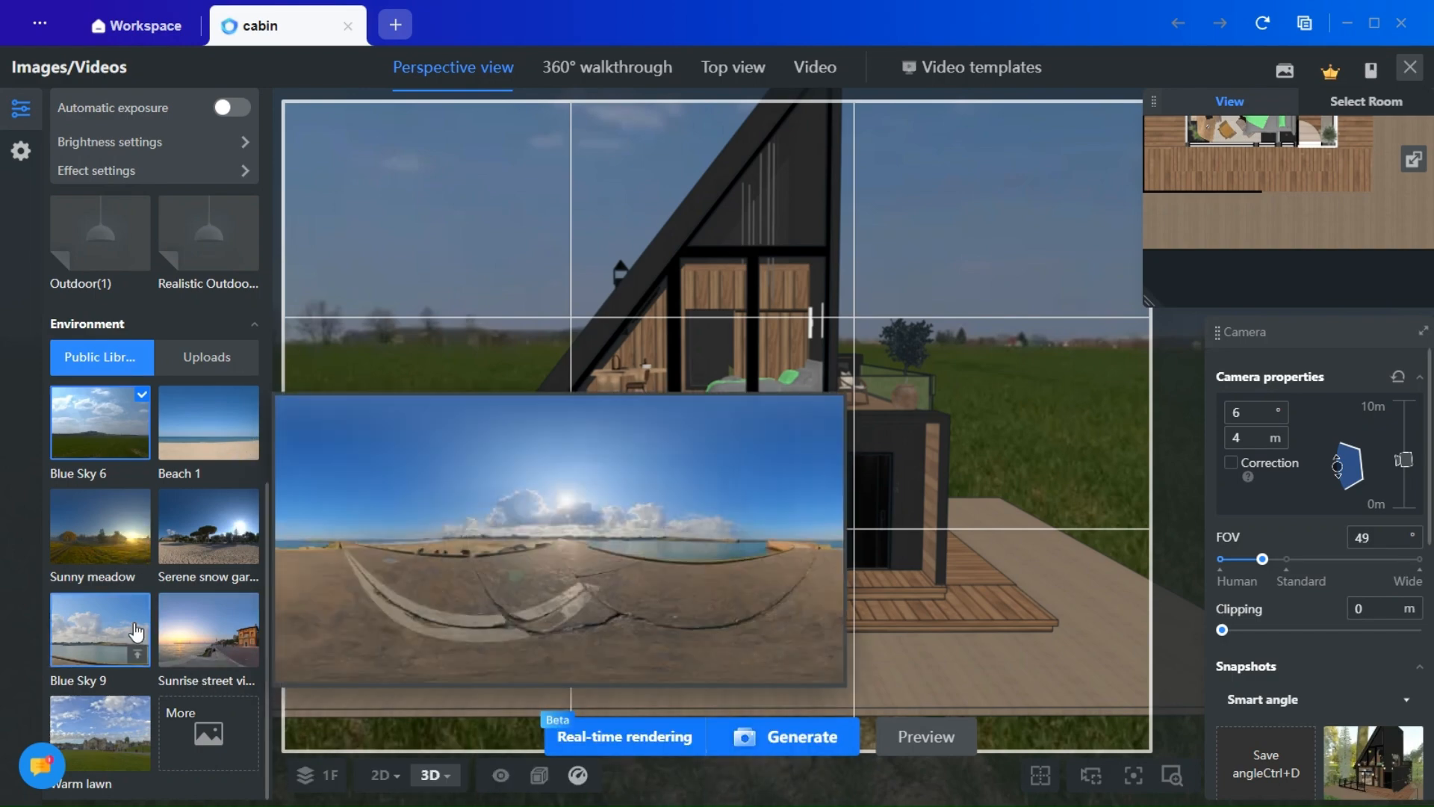
- Browse the public library's outdoor scenes and the uploaded environments for a background that suits the night-lit cabin
{"action": "mouse_move", "coordinate": [125, 428]}
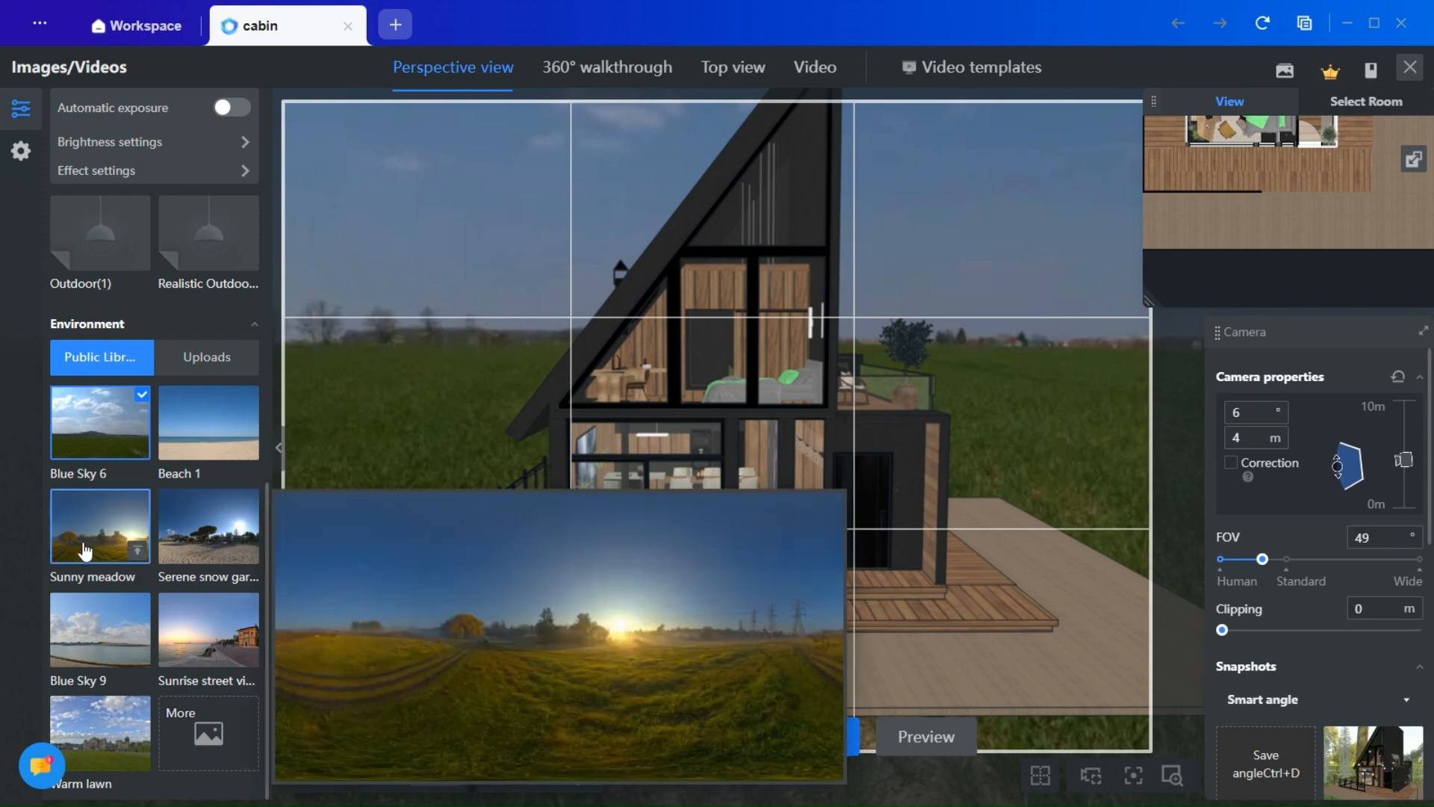
{"action": "left_click", "coordinate": [193, 747]}
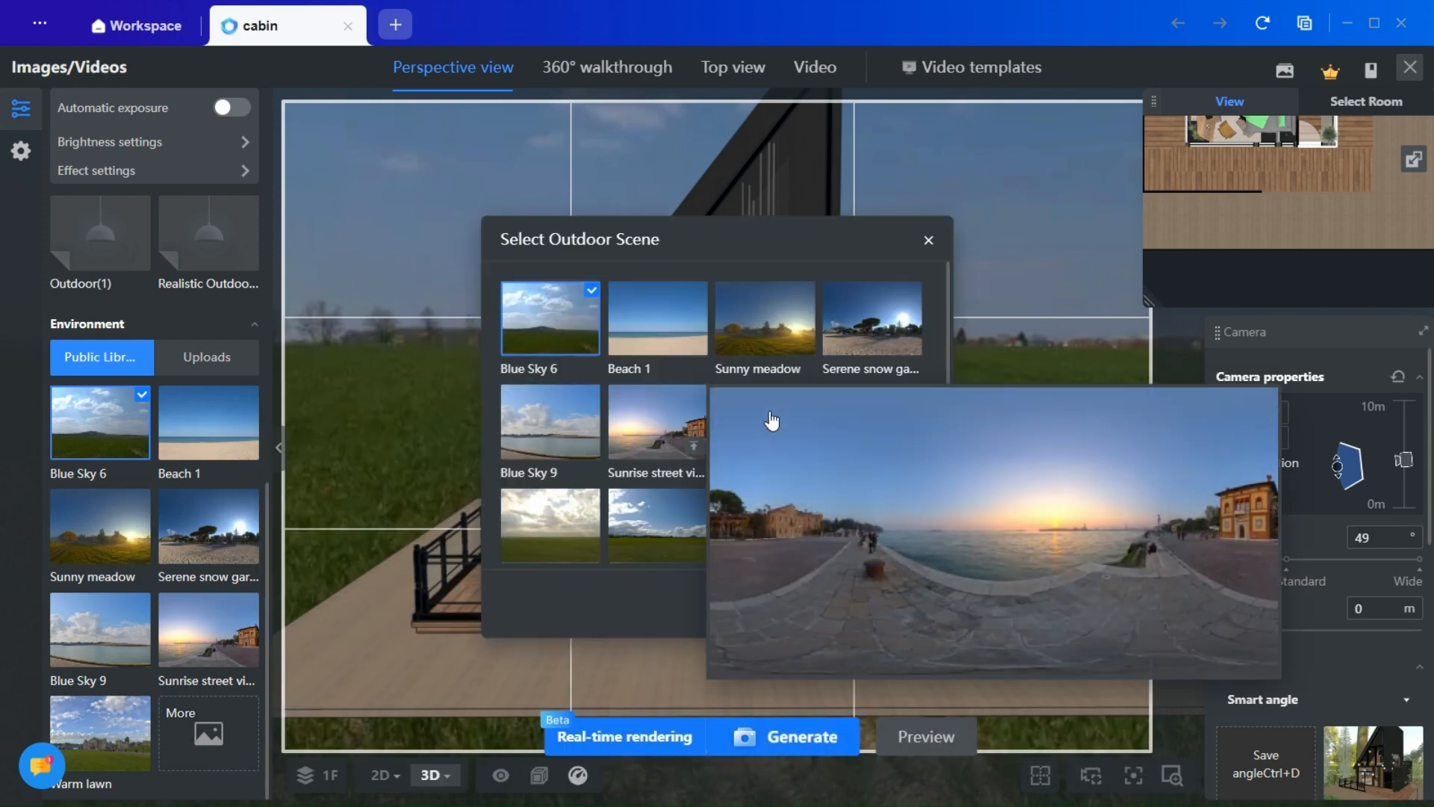
{"action": "scroll", "coordinate": [717, 418], "scroll_direction": "down", "scroll_amount": 5}
{"action": "mouse_move", "coordinate": [767, 407]}
{"action": "scroll", "coordinate": [747, 429], "scroll_direction": "up", "scroll_amount": 3}
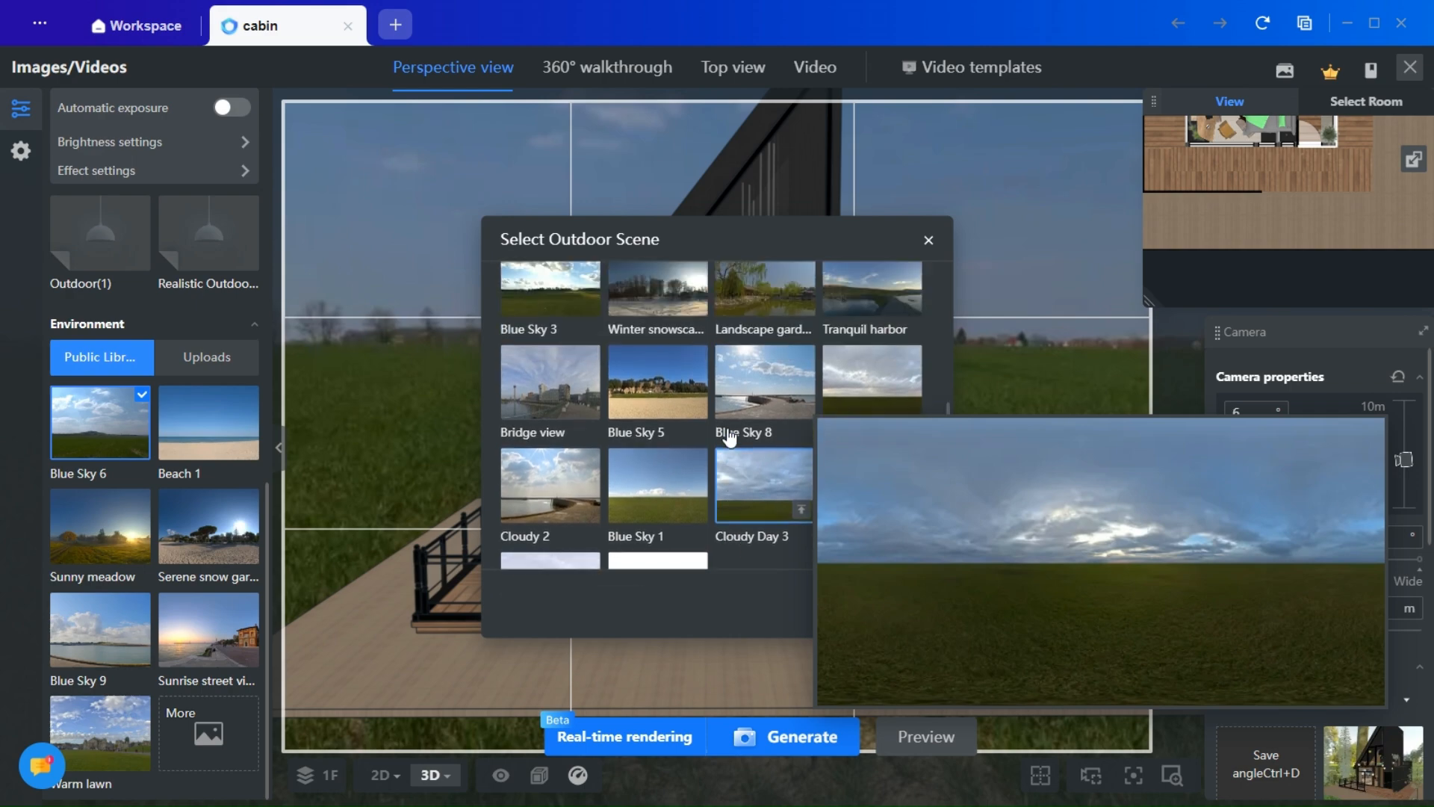
{"action": "scroll", "coordinate": [785, 440], "scroll_direction": "up", "scroll_amount": 2}
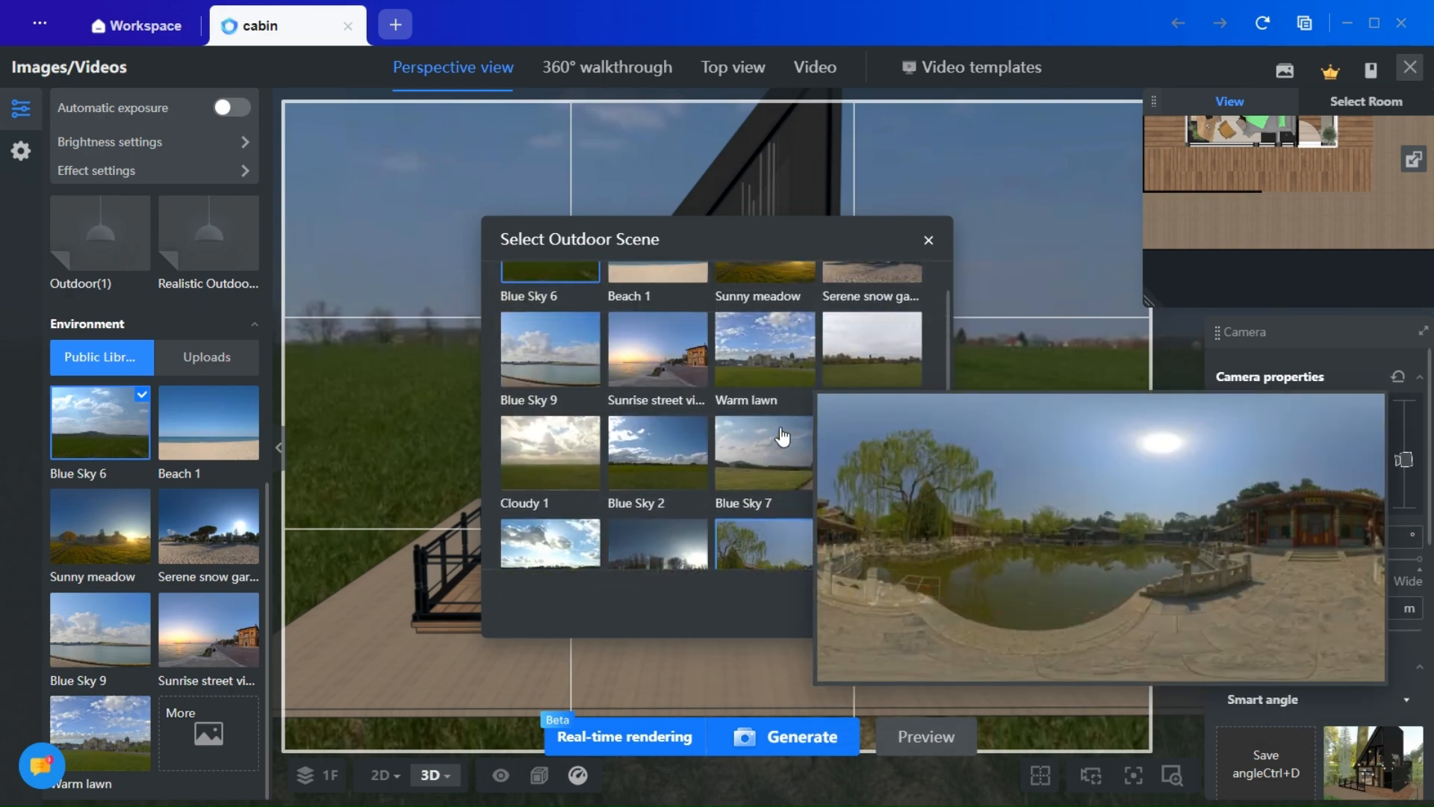
{"action": "scroll", "coordinate": [777, 433], "scroll_direction": "down", "scroll_amount": 5}
{"action": "left_click", "coordinate": [219, 355]}
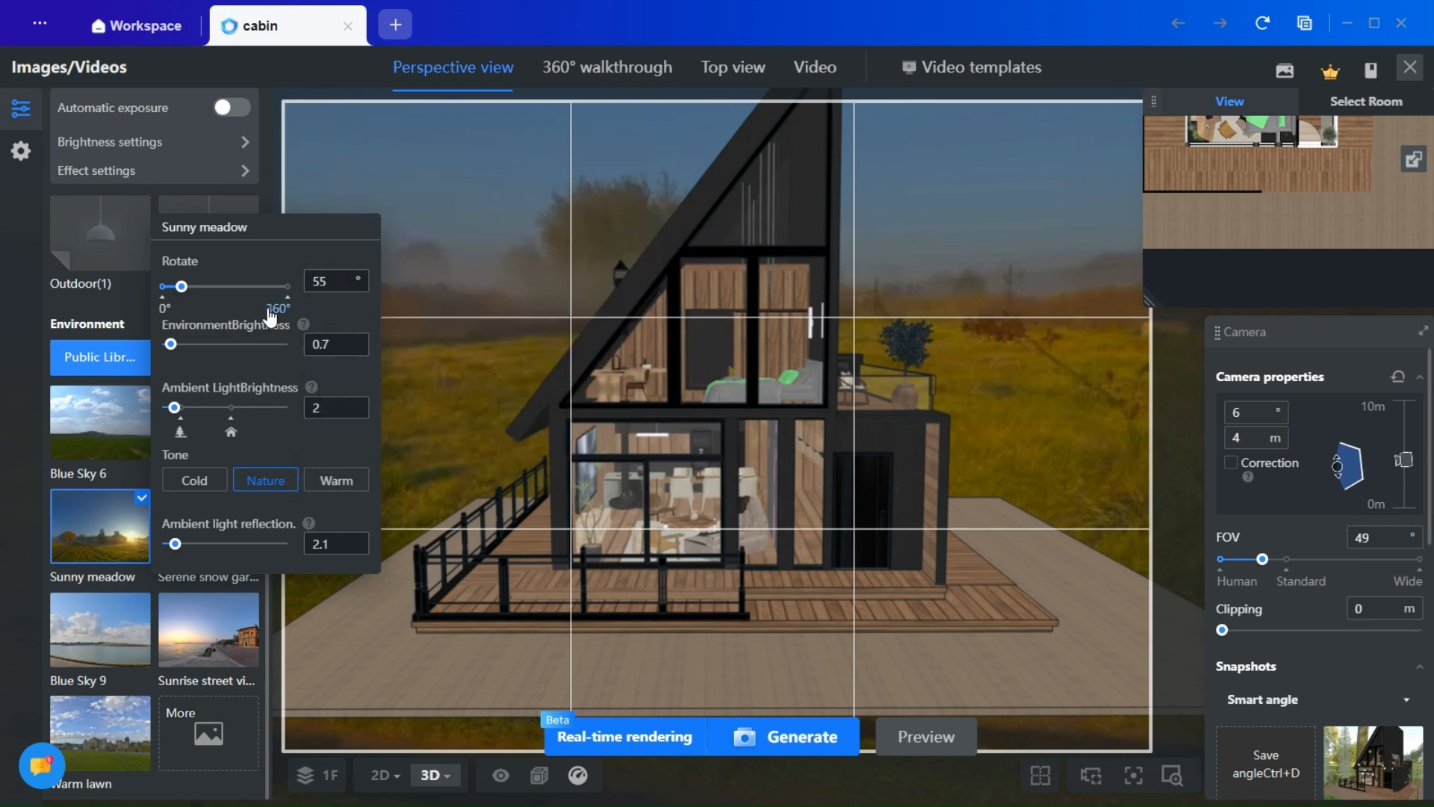
- Use the Sunny meadow environment with its rotation set to 0° and environment brightness set to 0.5
{"action": "left_click_drag", "start_coordinate": [197, 294], "coordinate": [313, 327]}
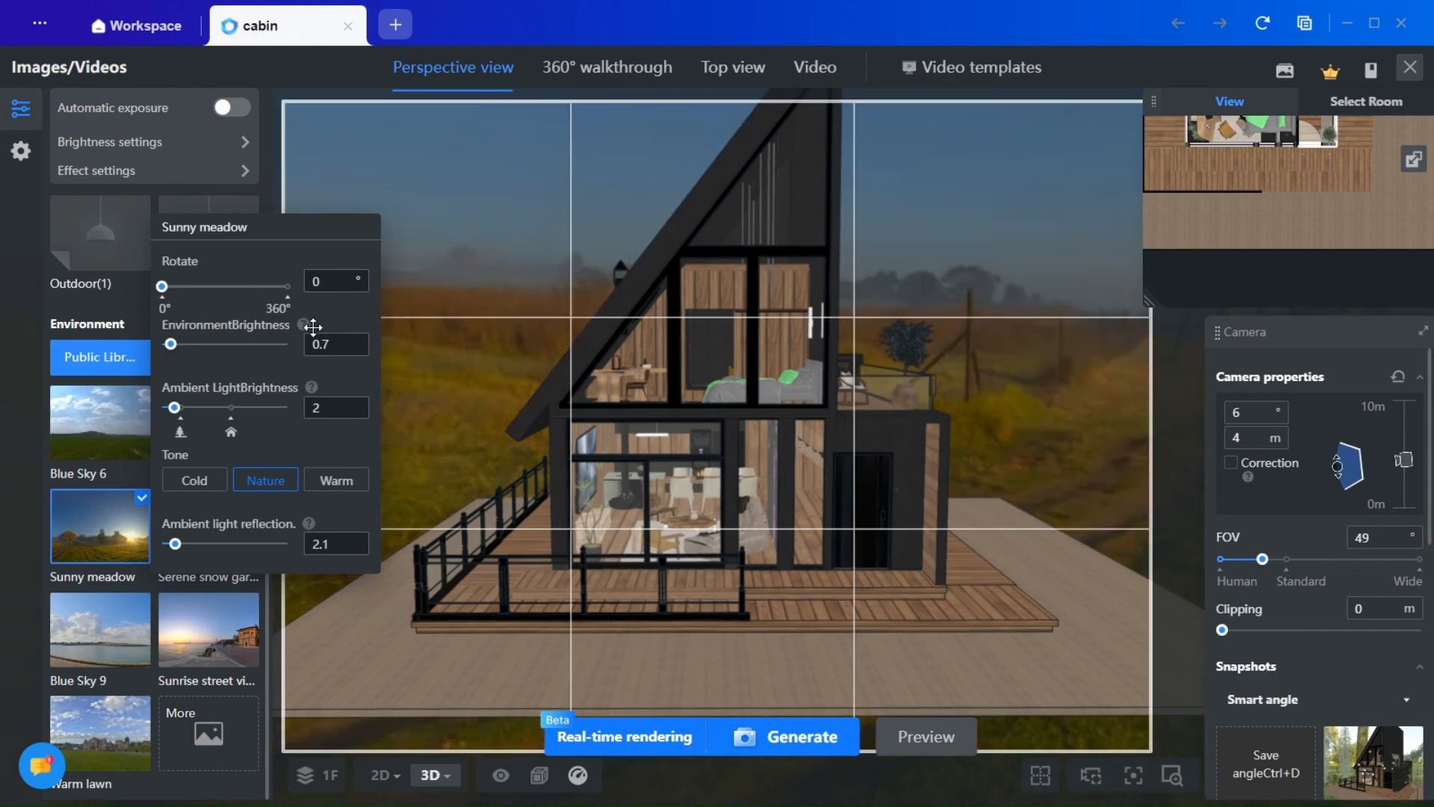
{"action": "mouse_move", "coordinate": [305, 326]}
{"action": "left_click", "coordinate": [356, 350]}
{"action": "left_click", "coordinate": [355, 350]}
{"action": "left_click", "coordinate": [356, 349]}
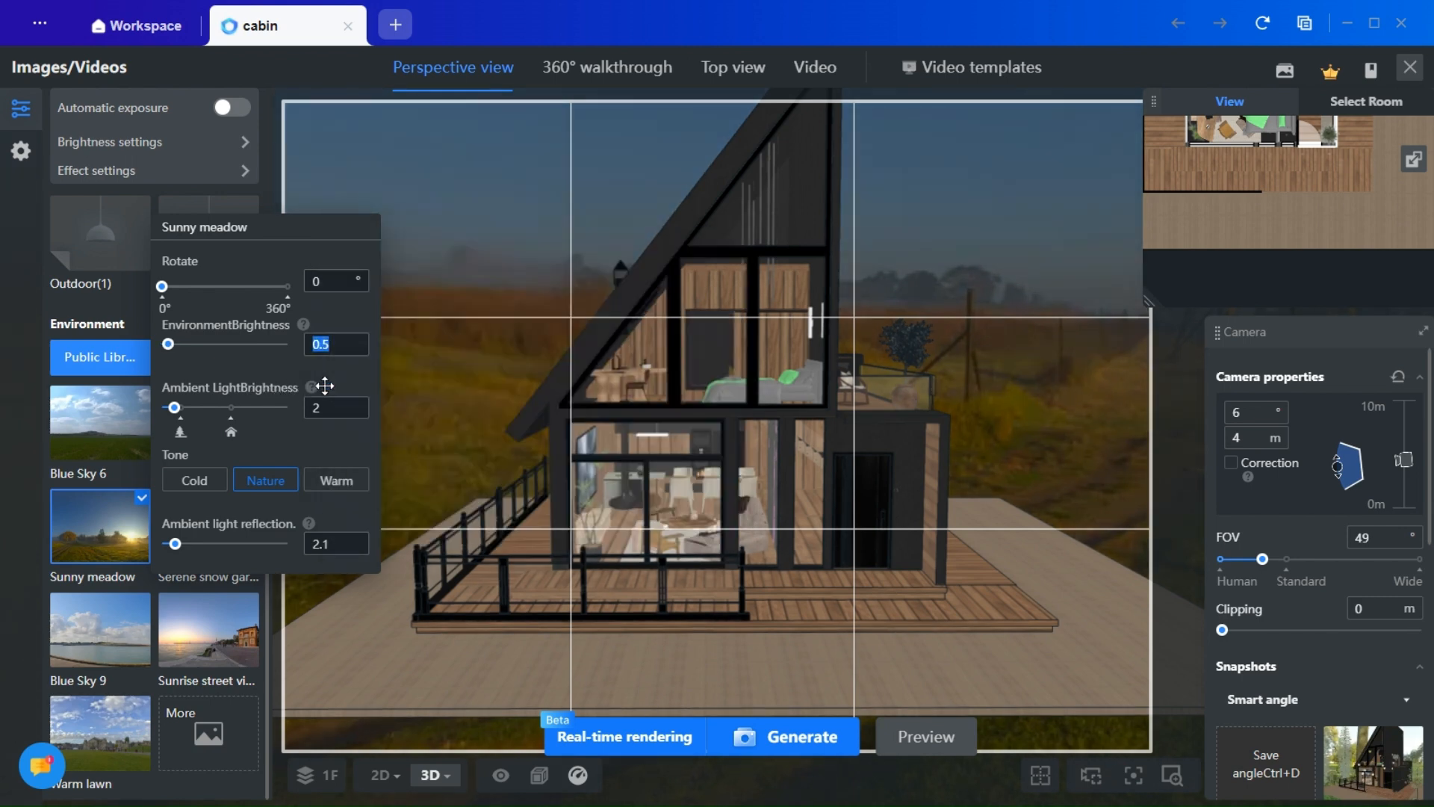
- Lower the Sunny meadow ambient light brightness to 0.3, try the Warm tone and return it to Nature
{"action": "mouse_move", "coordinate": [316, 385]}
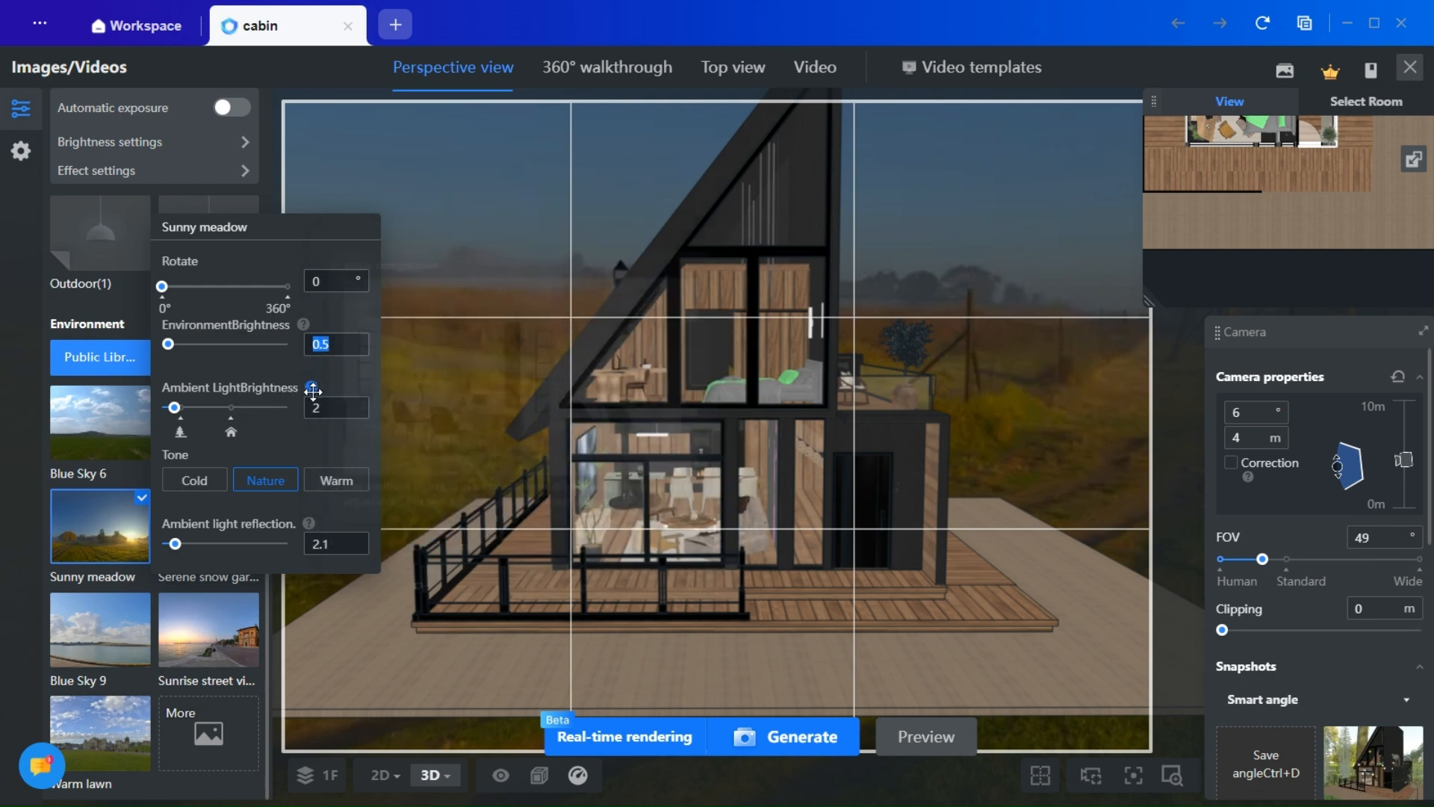
{"action": "left_click_drag", "start_coordinate": [174, 408], "coordinate": [161, 408]}
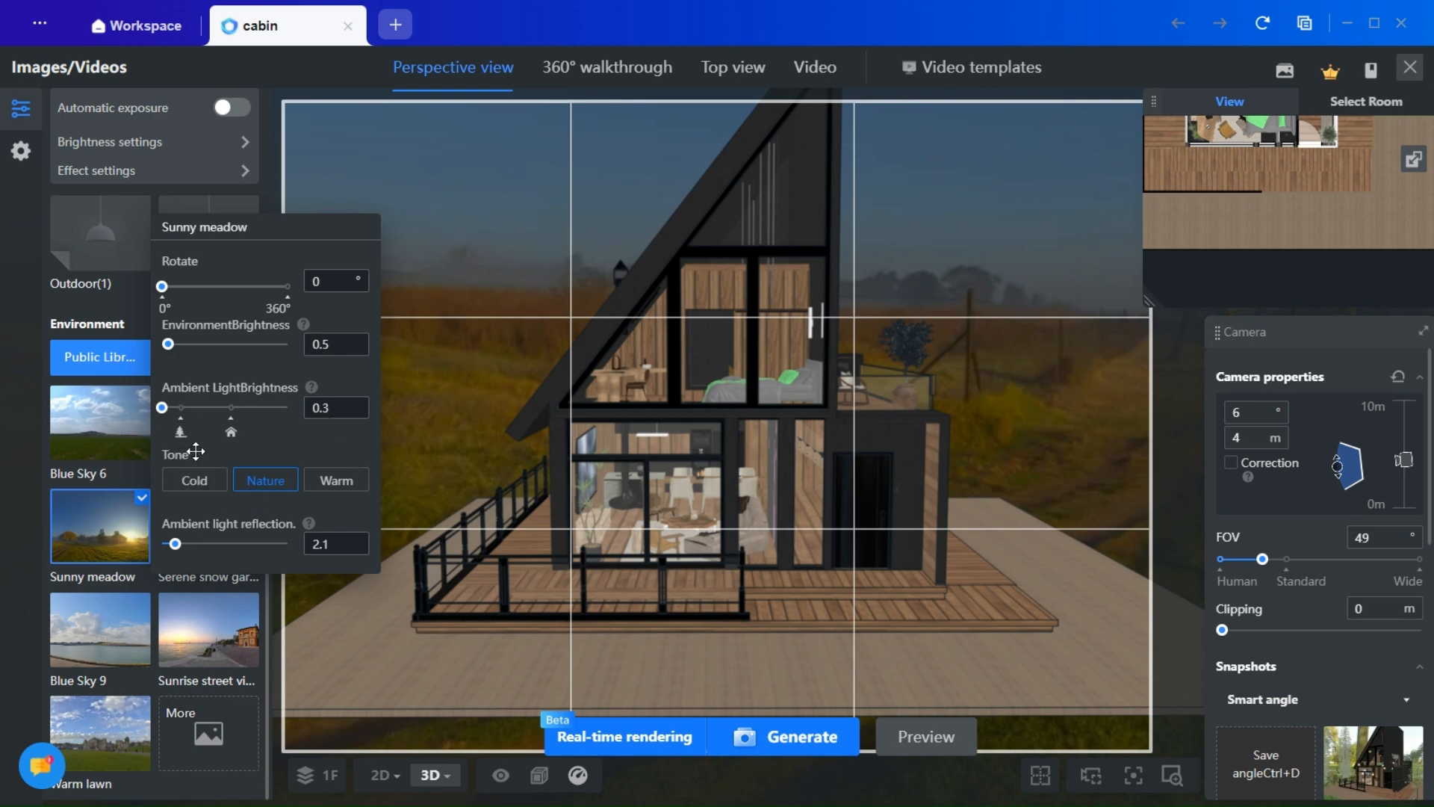
{"action": "left_click", "coordinate": [336, 482]}
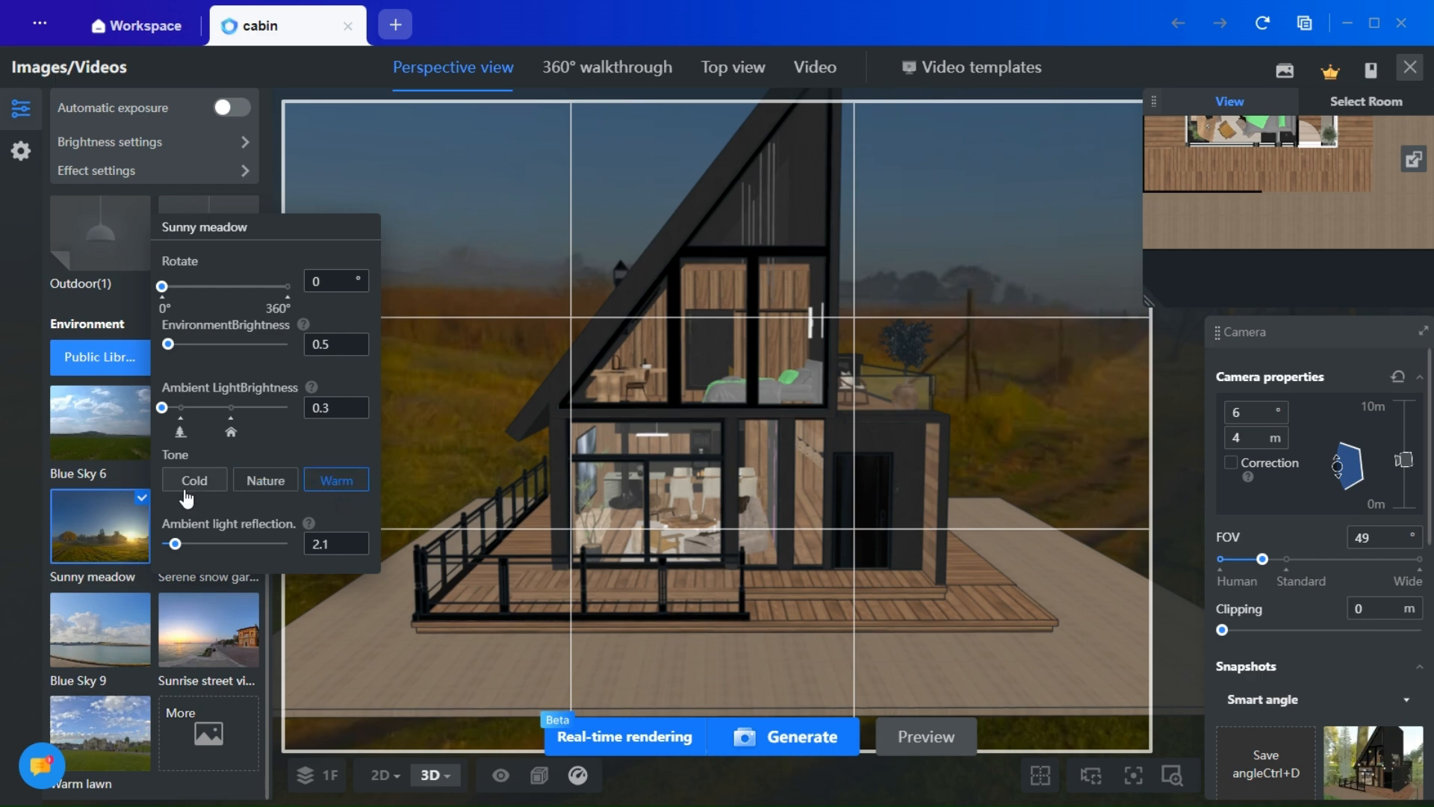
{"action": "left_click", "coordinate": [267, 478]}
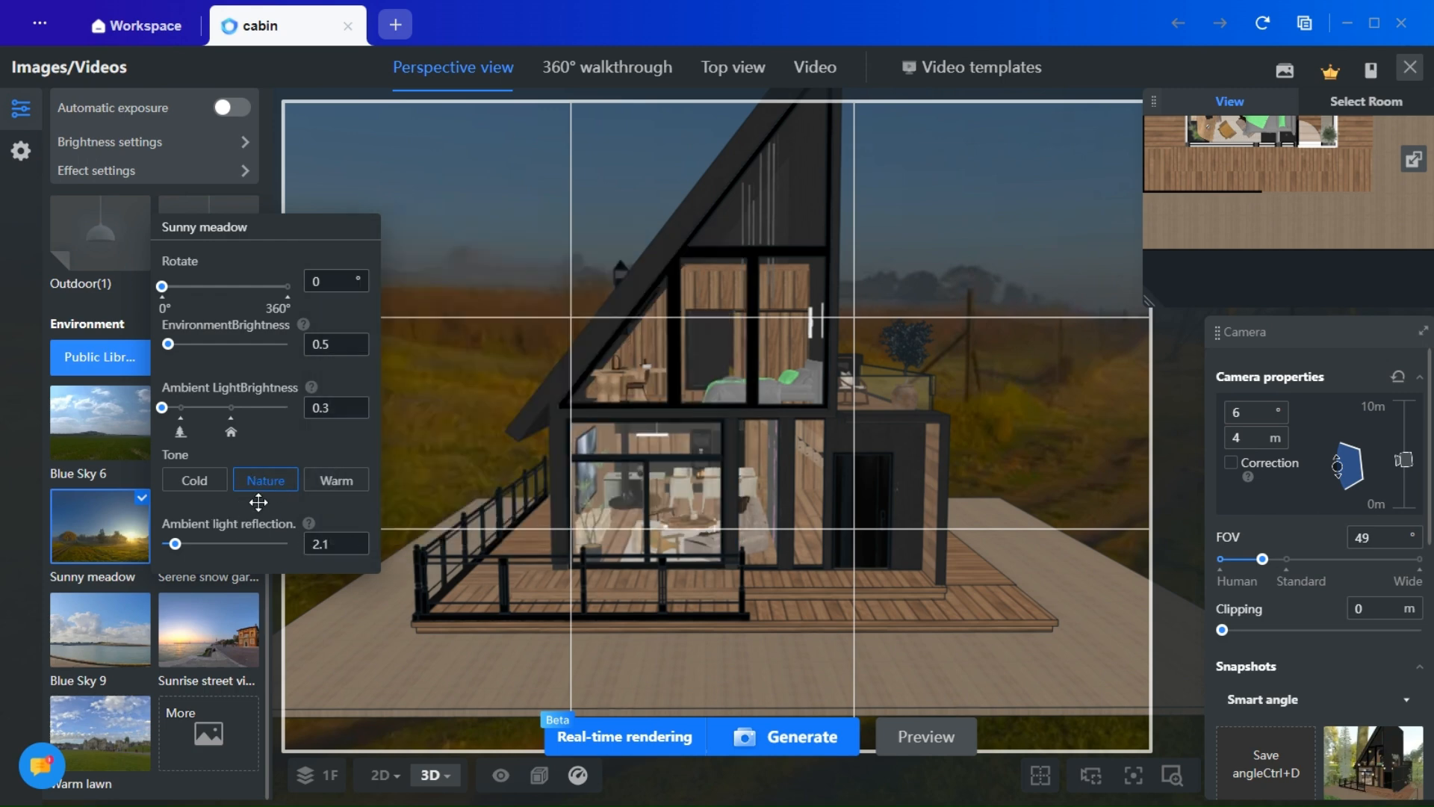
{"action": "mouse_move", "coordinate": [310, 524]}
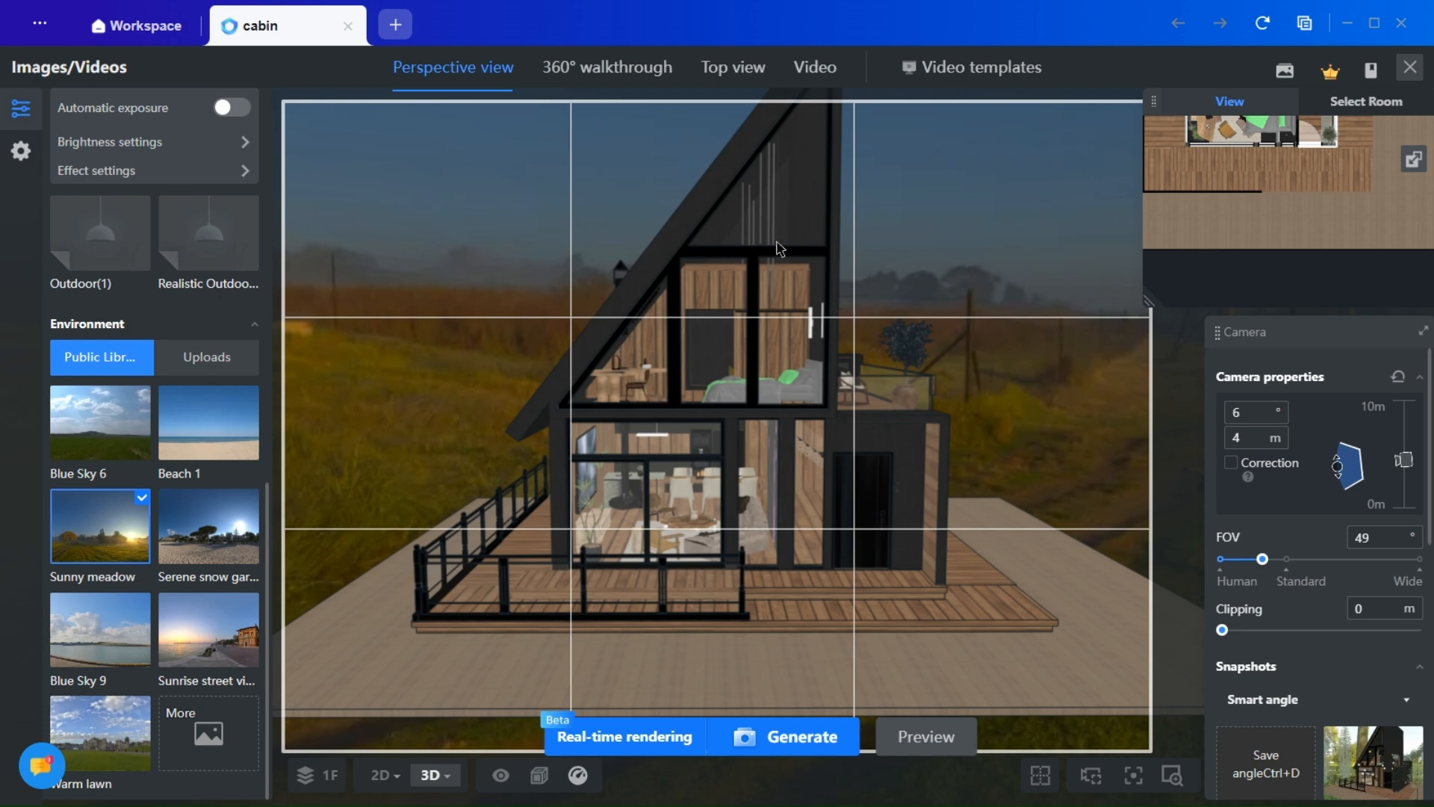
- Review the selected custom light's indoor brightness and colour enhancement options, then return to the environment choices
{"action": "scroll", "coordinate": [122, 407], "scroll_direction": "up", "scroll_amount": 4}
{"action": "mouse_move", "coordinate": [122, 407]}
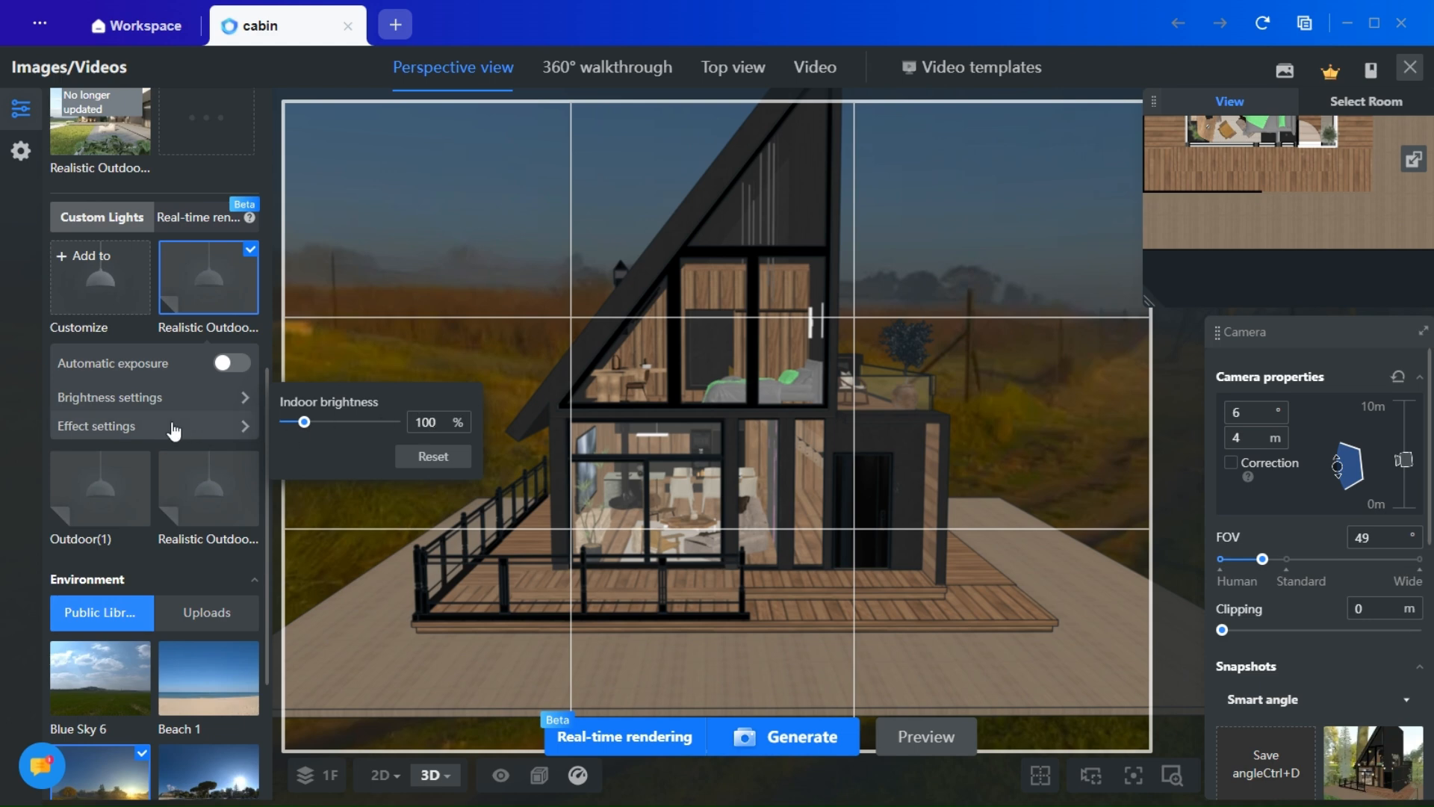
{"action": "left_click", "coordinate": [89, 431]}
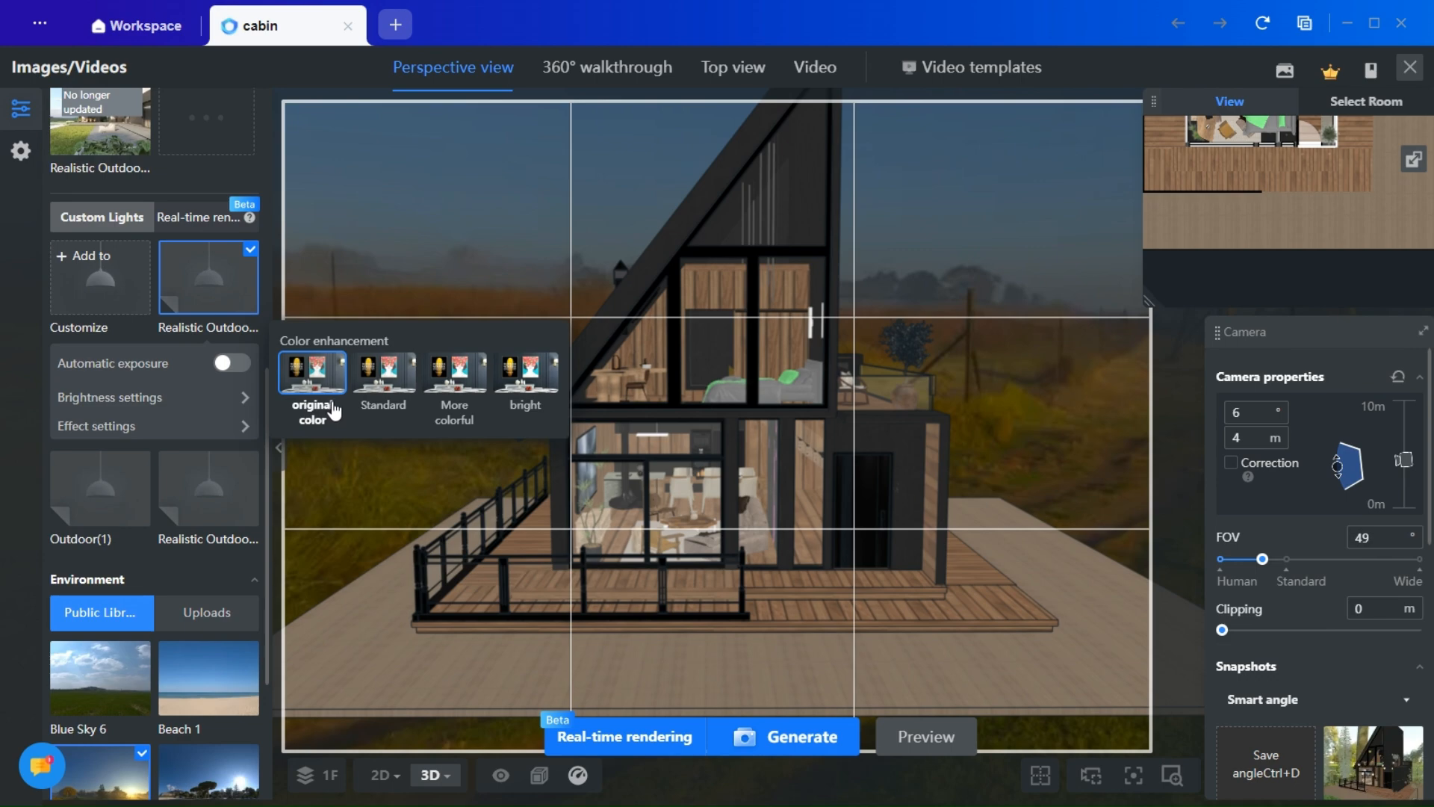
{"action": "scroll", "coordinate": [147, 310], "scroll_direction": "up", "scroll_amount": 7}
{"action": "scroll", "coordinate": [174, 569], "scroll_direction": "down", "scroll_amount": 7}
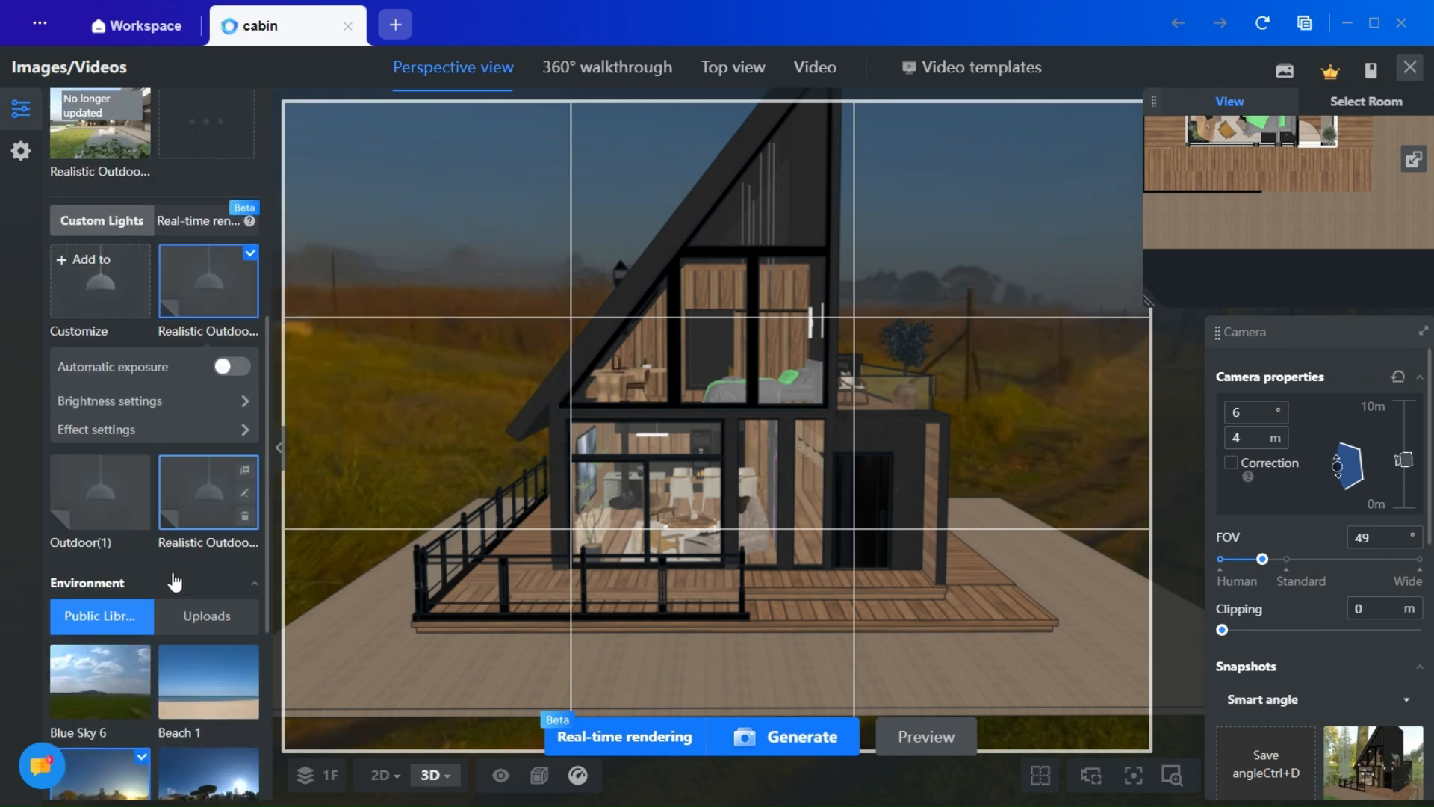
{"action": "scroll", "coordinate": [173, 582], "scroll_direction": "down", "scroll_amount": 5}
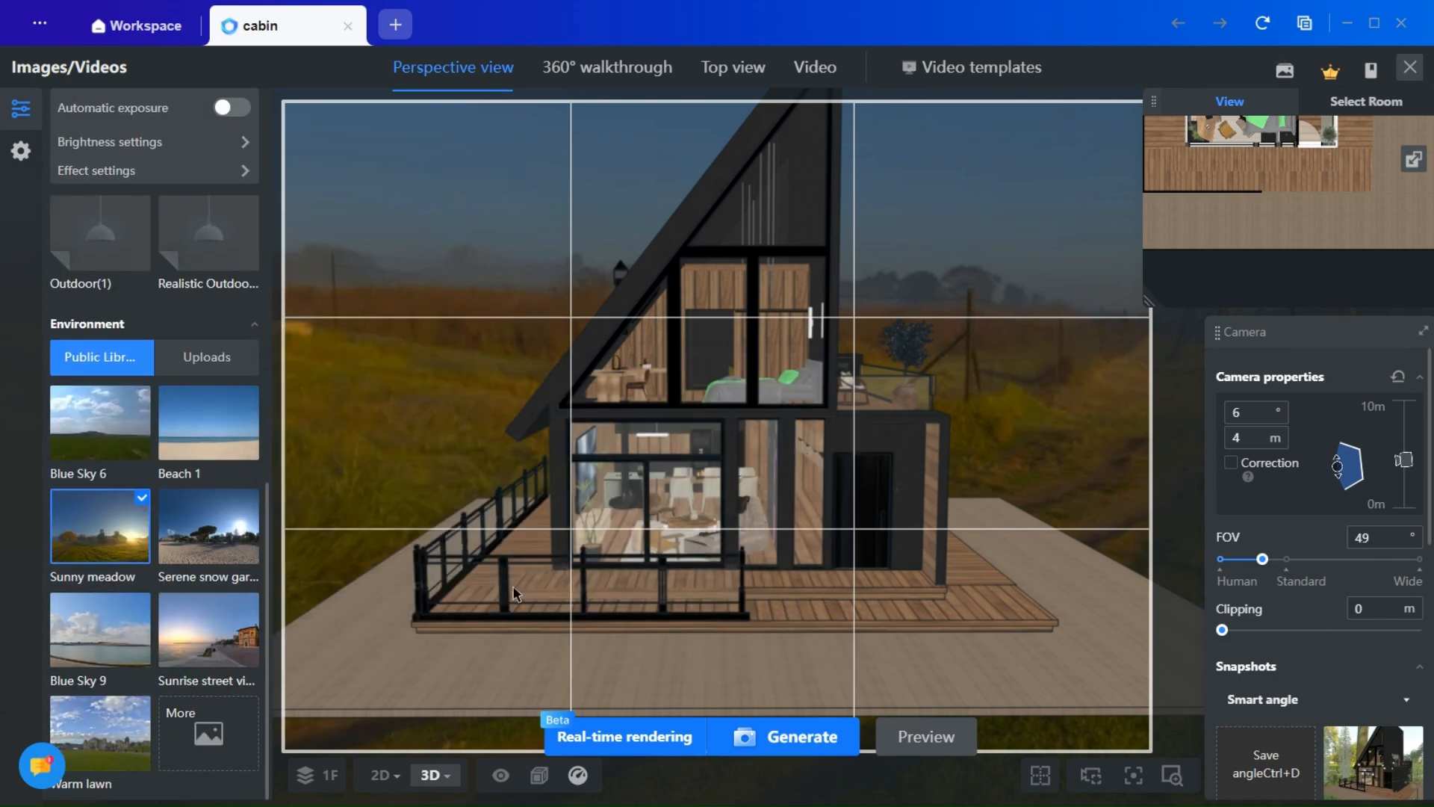
- Generate the perspective render and view the newest night-lit cabin image full screen in the gallery
{"action": "left_click", "coordinate": [785, 749]}
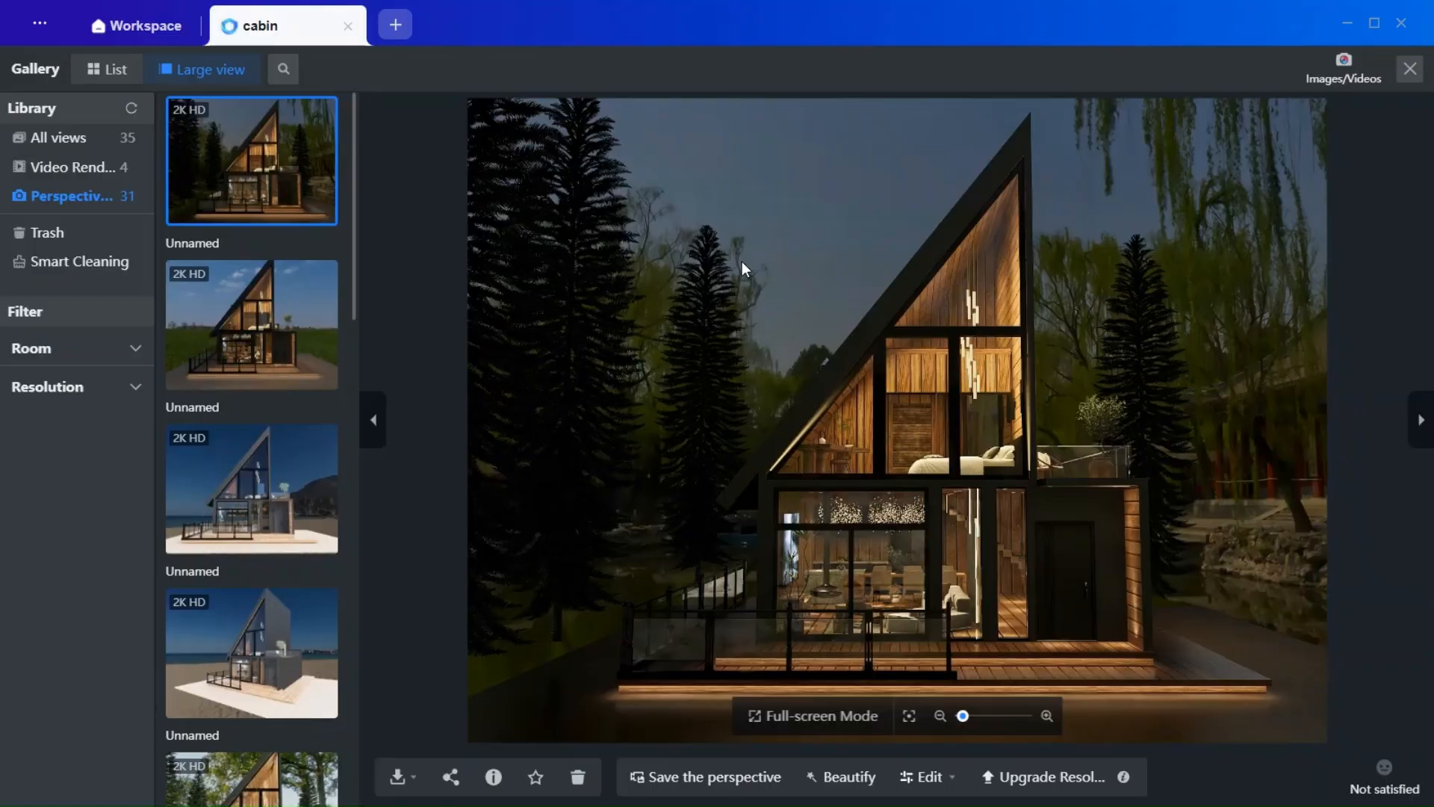
{"action": "scroll", "coordinate": [647, 440], "scroll_direction": "down", "scroll_amount": 2}
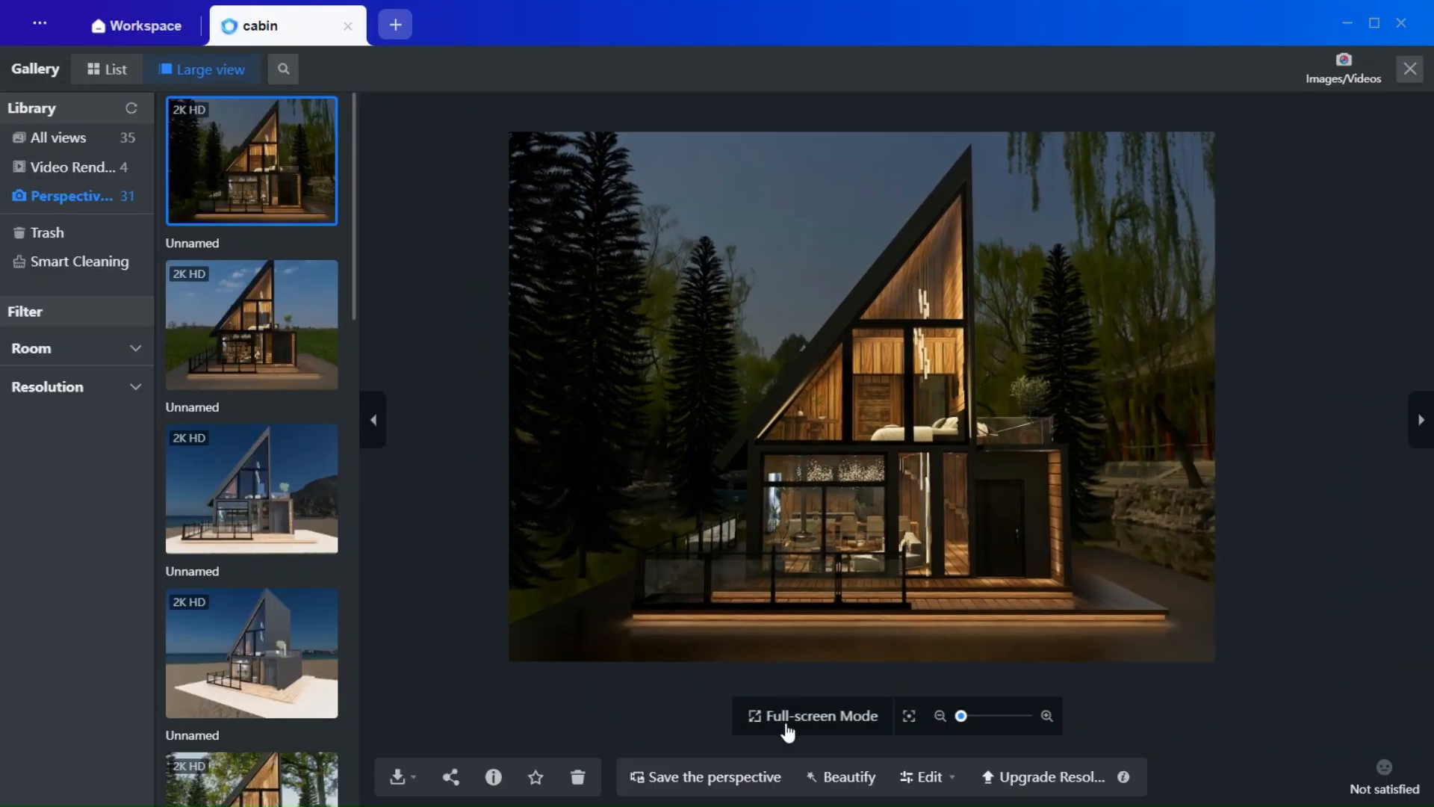
{"action": "left_click", "coordinate": [796, 715]}
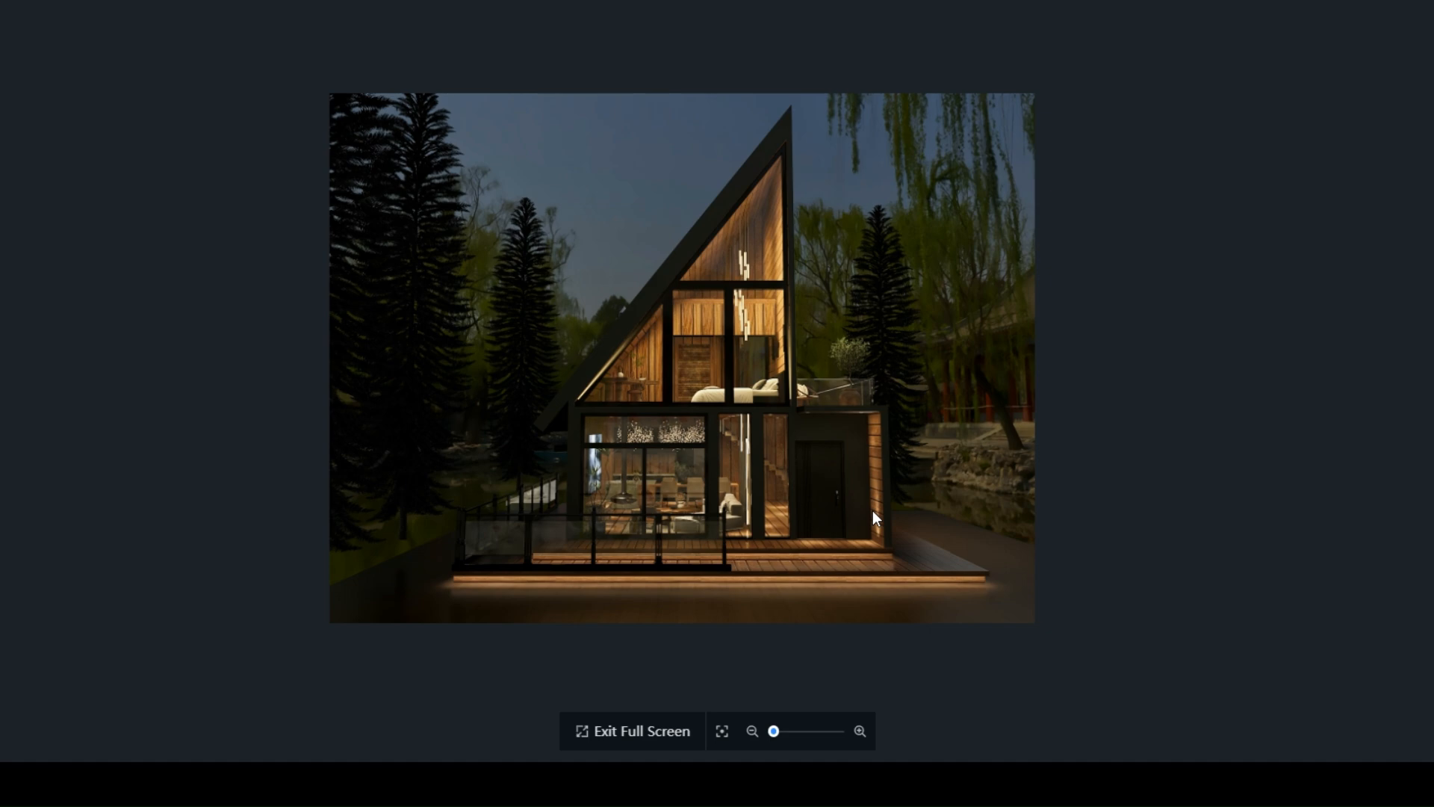
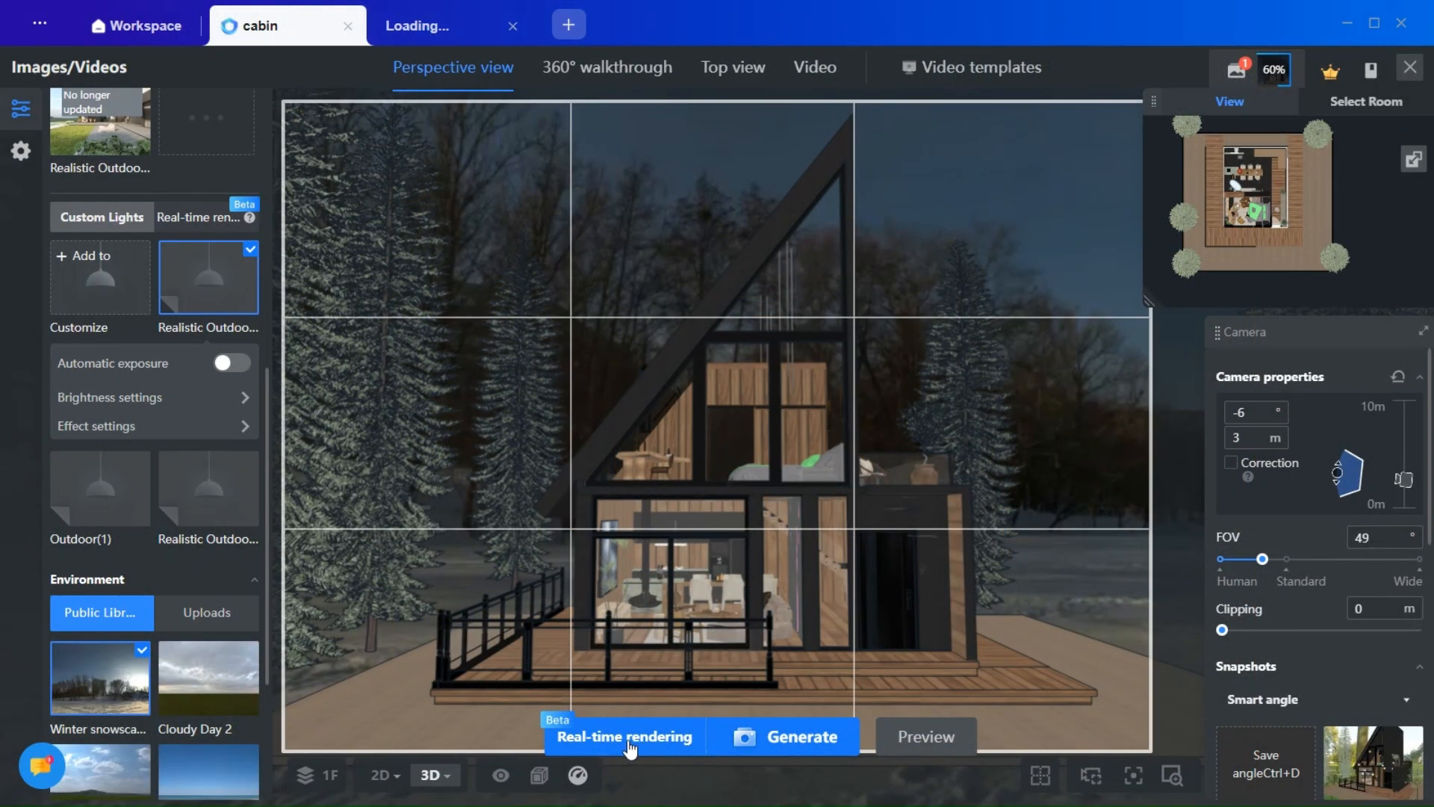
- Create a new real-time rendering light scheme based on the Daytime template
{"action": "left_click", "coordinate": [630, 747]}
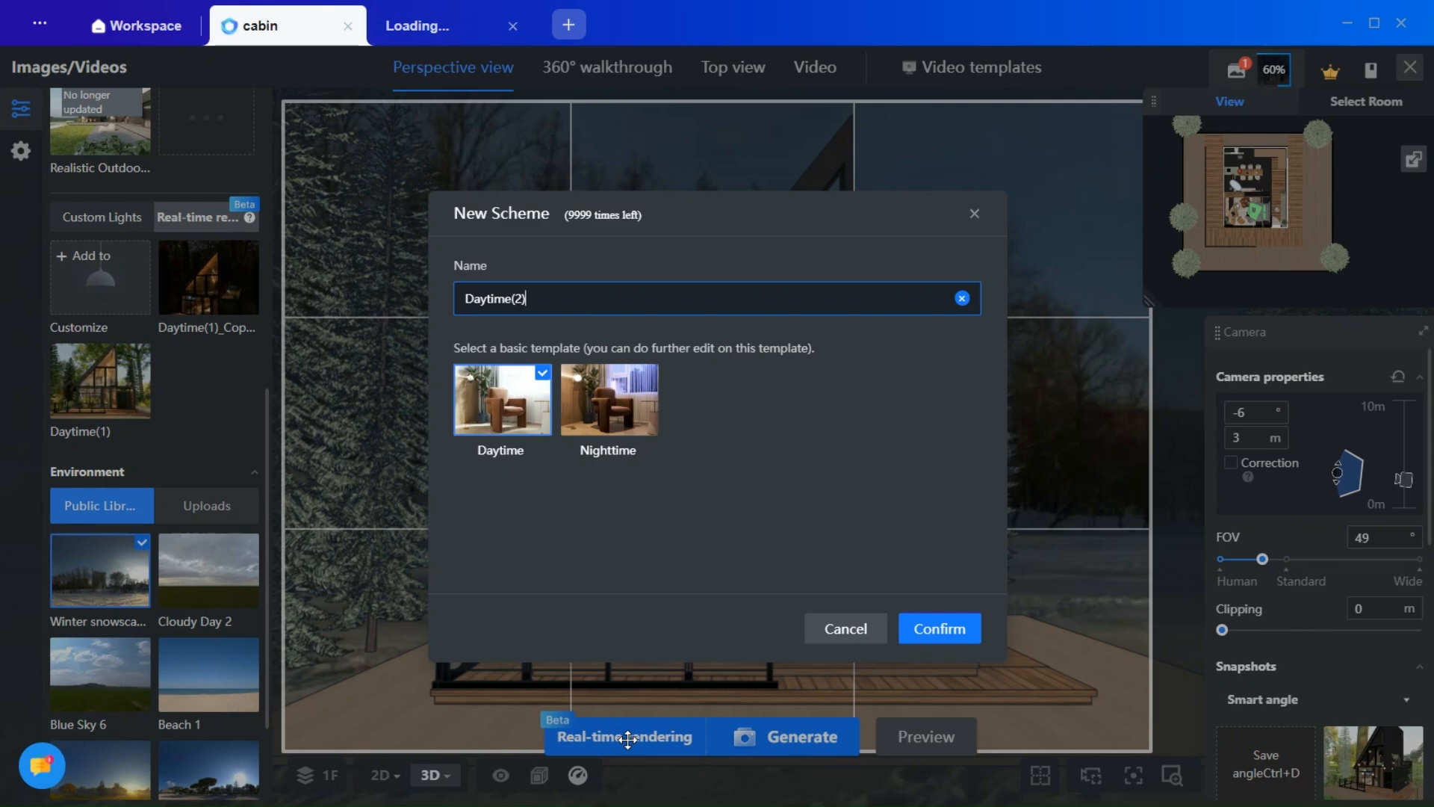
{"action": "left_click", "coordinate": [534, 441]}
{"action": "left_click", "coordinate": [951, 631]}
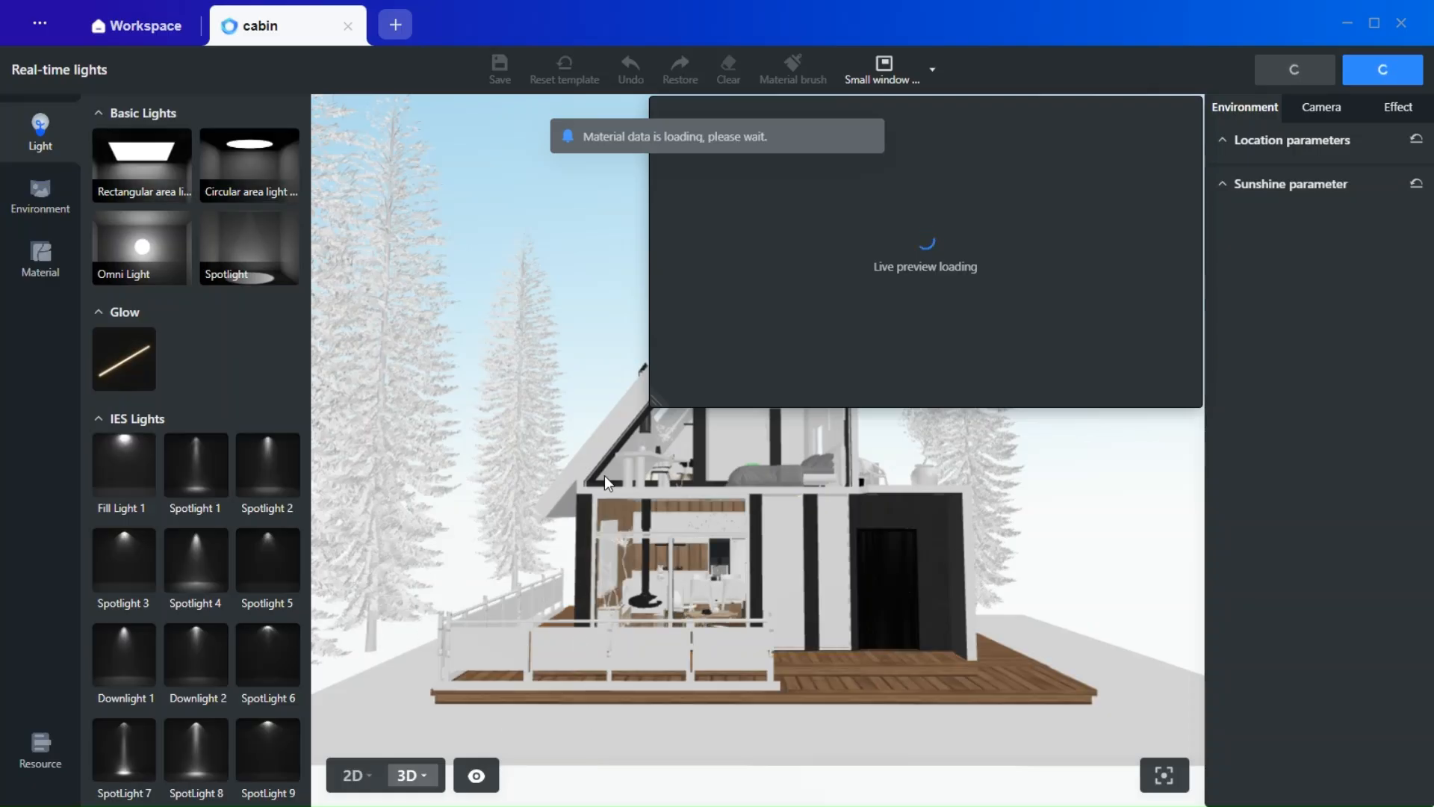
- Shrink the live preview window and show the cabin as a 2D plan in the real-time light editor
{"action": "left_click_drag", "start_coordinate": [677, 391], "coordinate": [1001, 307]}
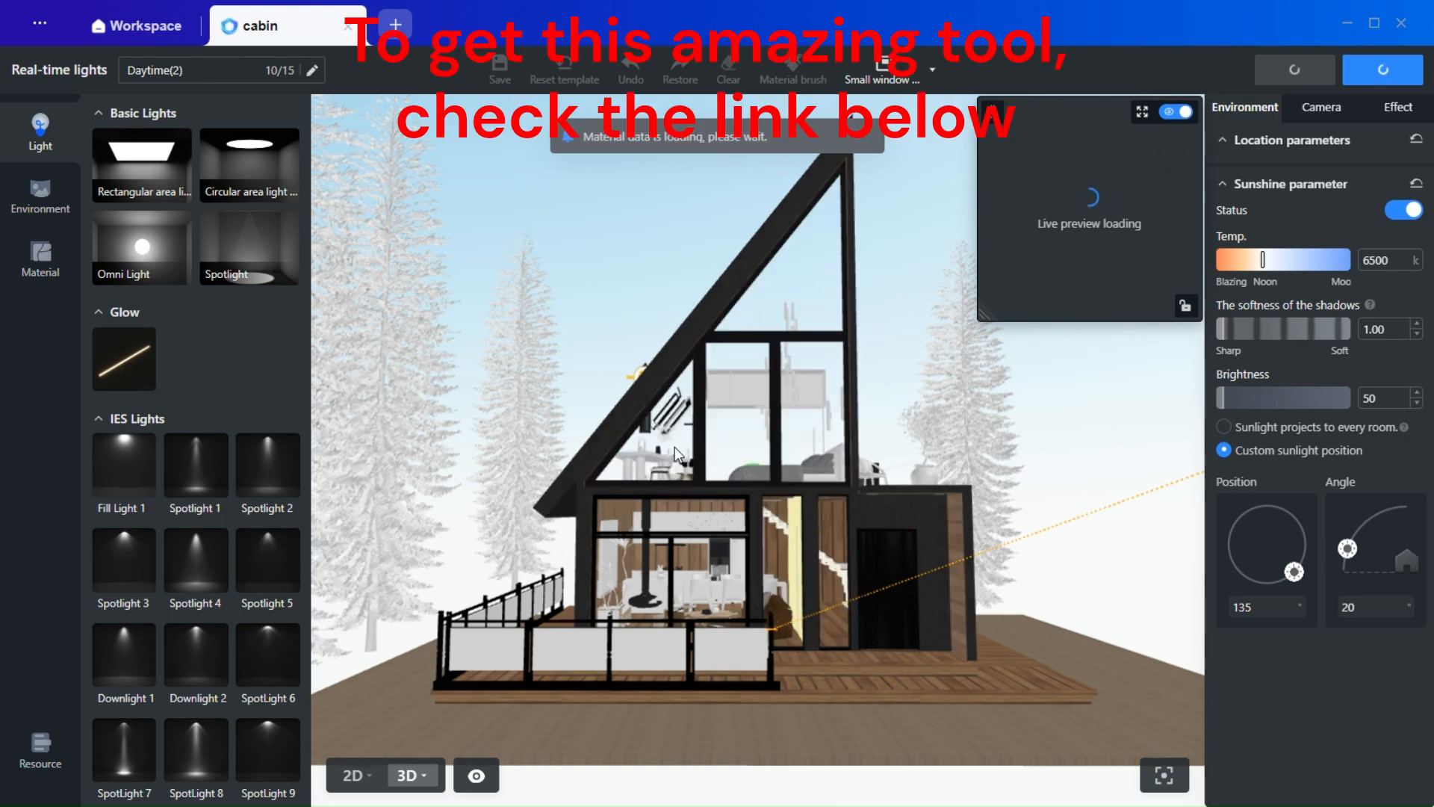
{"action": "left_click", "coordinate": [357, 775]}
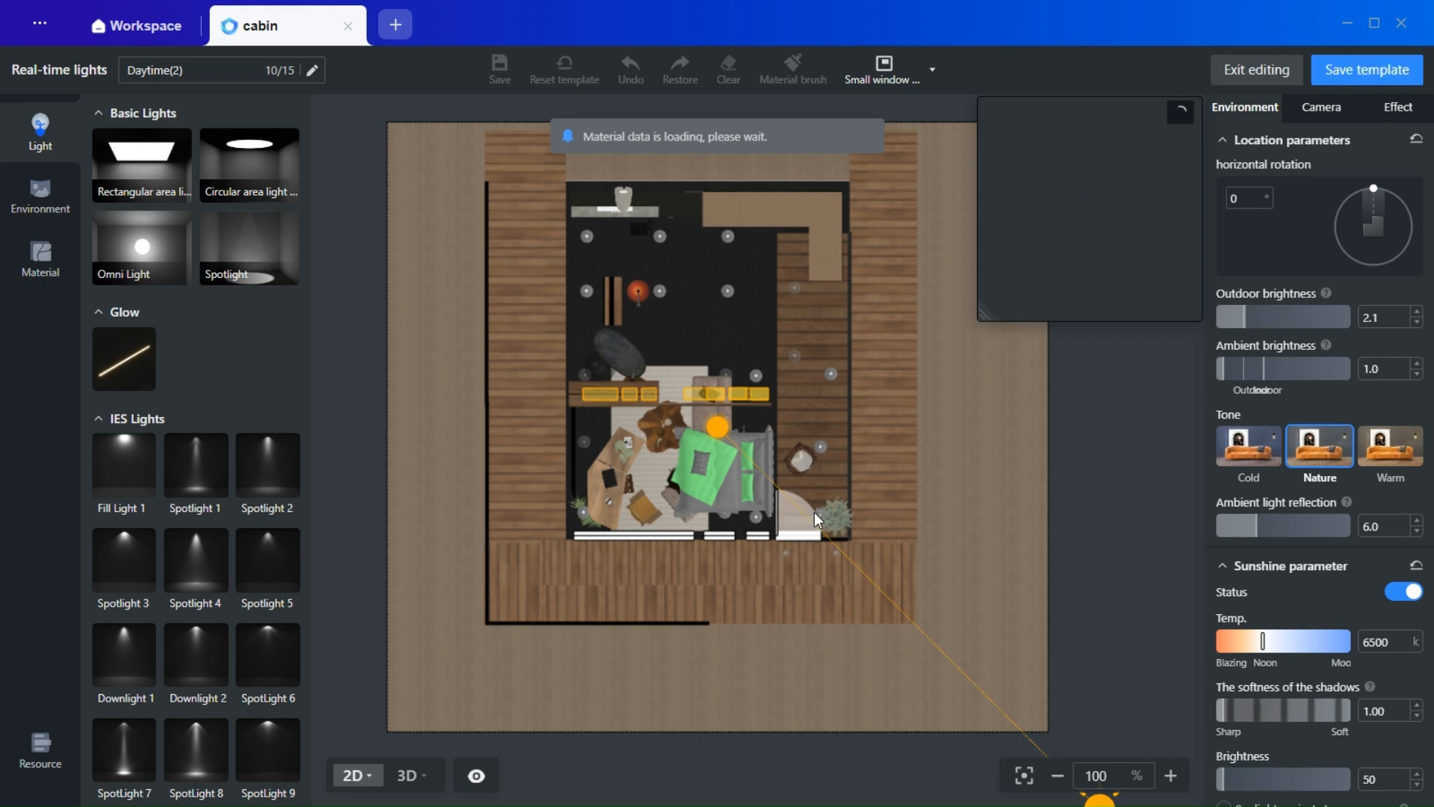
{"action": "scroll", "coordinate": [814, 512], "scroll_direction": "down", "scroll_amount": 1}
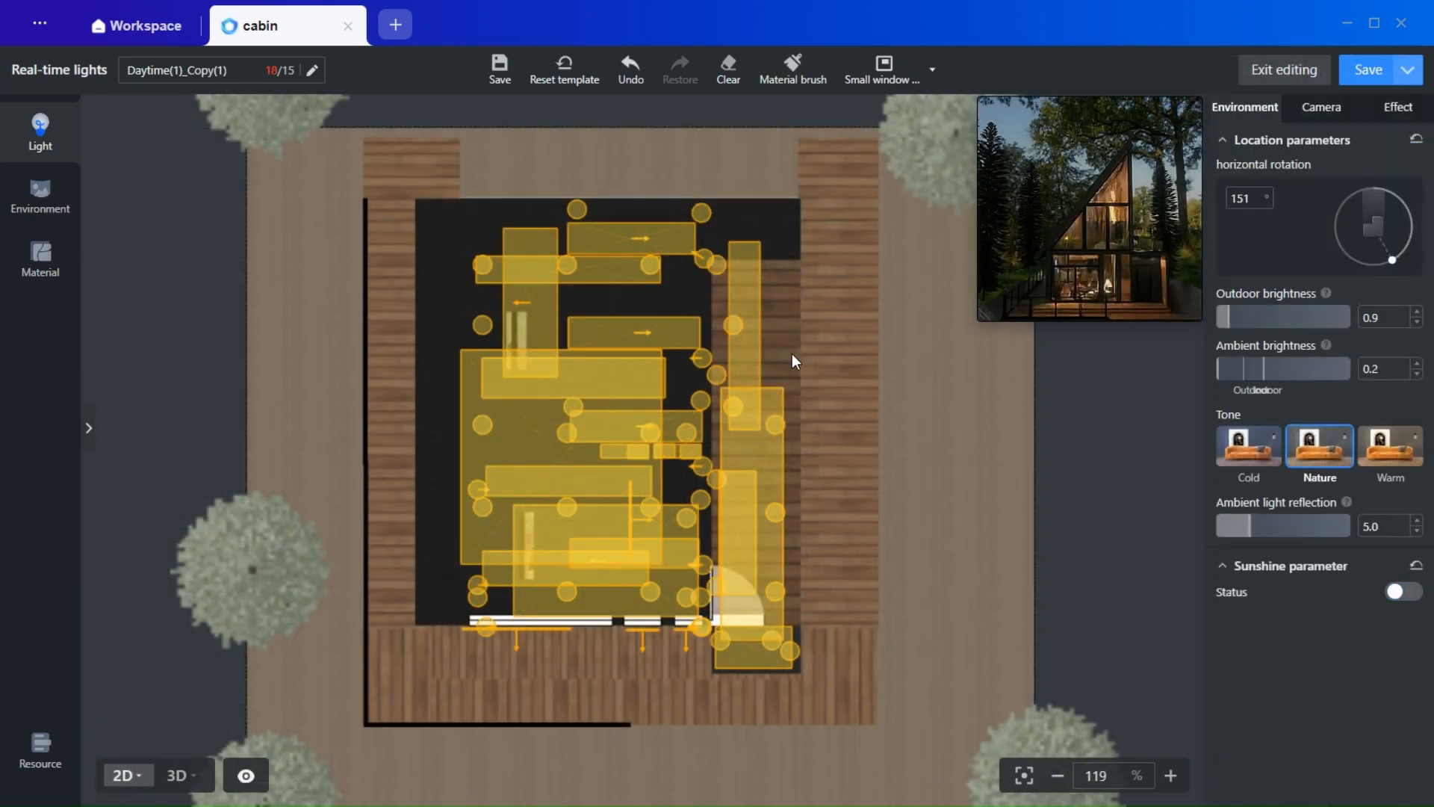
- Set the real-time scheme's outdoor brightness to 0.5 and its ambient brightness to 1.0
{"action": "mouse_move", "coordinate": [1051, 117]}
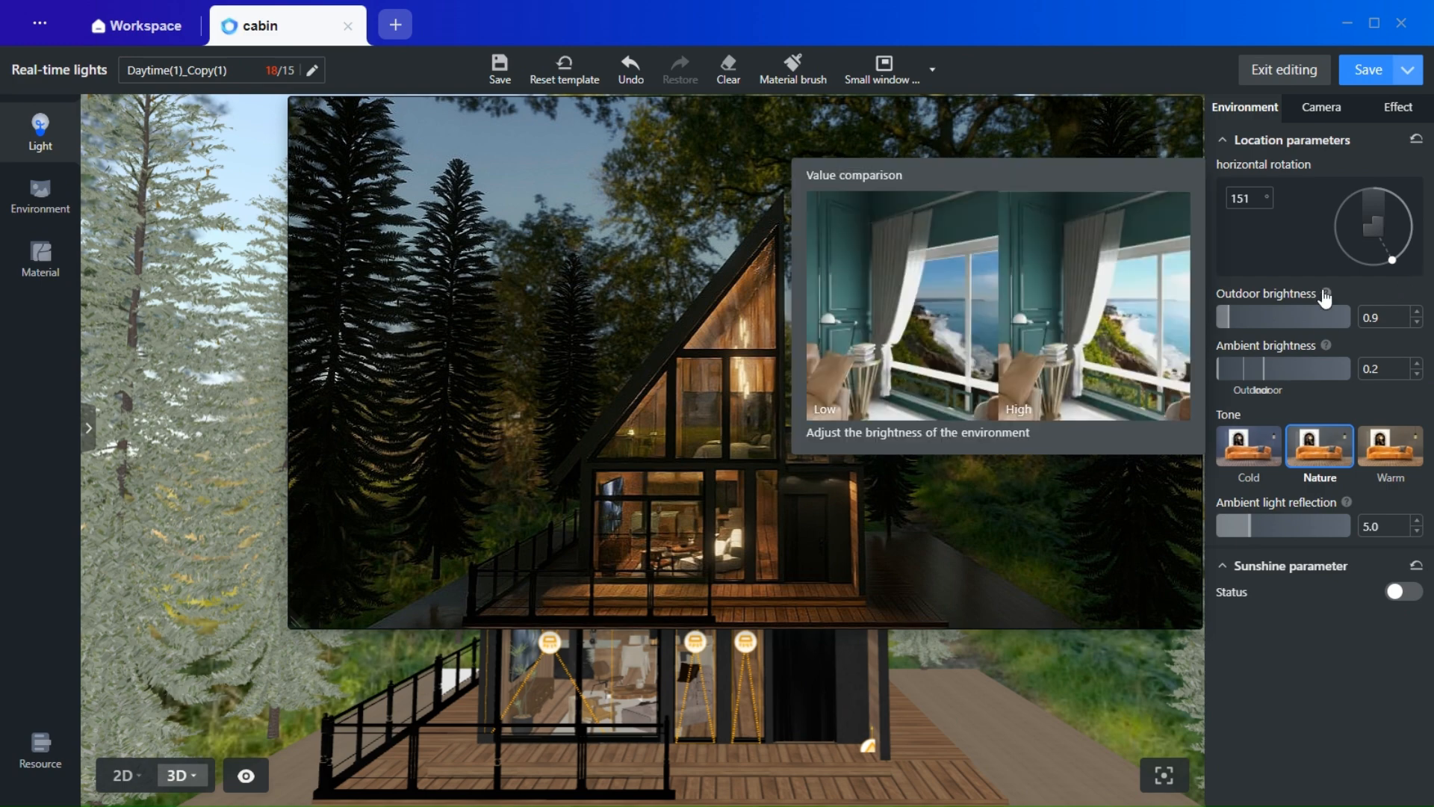
{"action": "mouse_move", "coordinate": [1241, 329]}
{"action": "left_mouse_down"}
{"action": "mouse_move", "coordinate": [1259, 329]}
{"action": "mouse_move", "coordinate": [1222, 328]}
{"action": "left_mouse_up"}
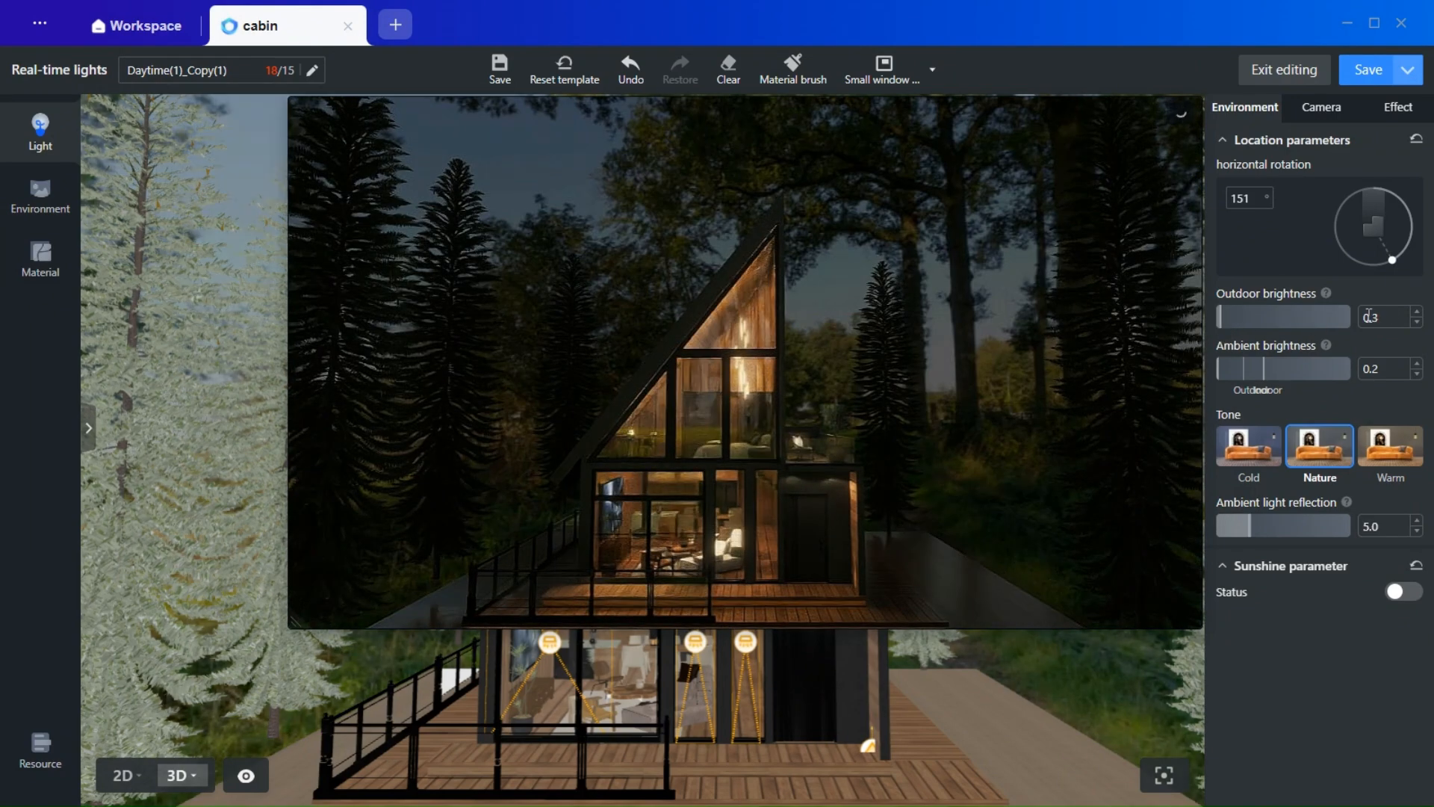
{"action": "left_click", "coordinate": [1415, 313]}
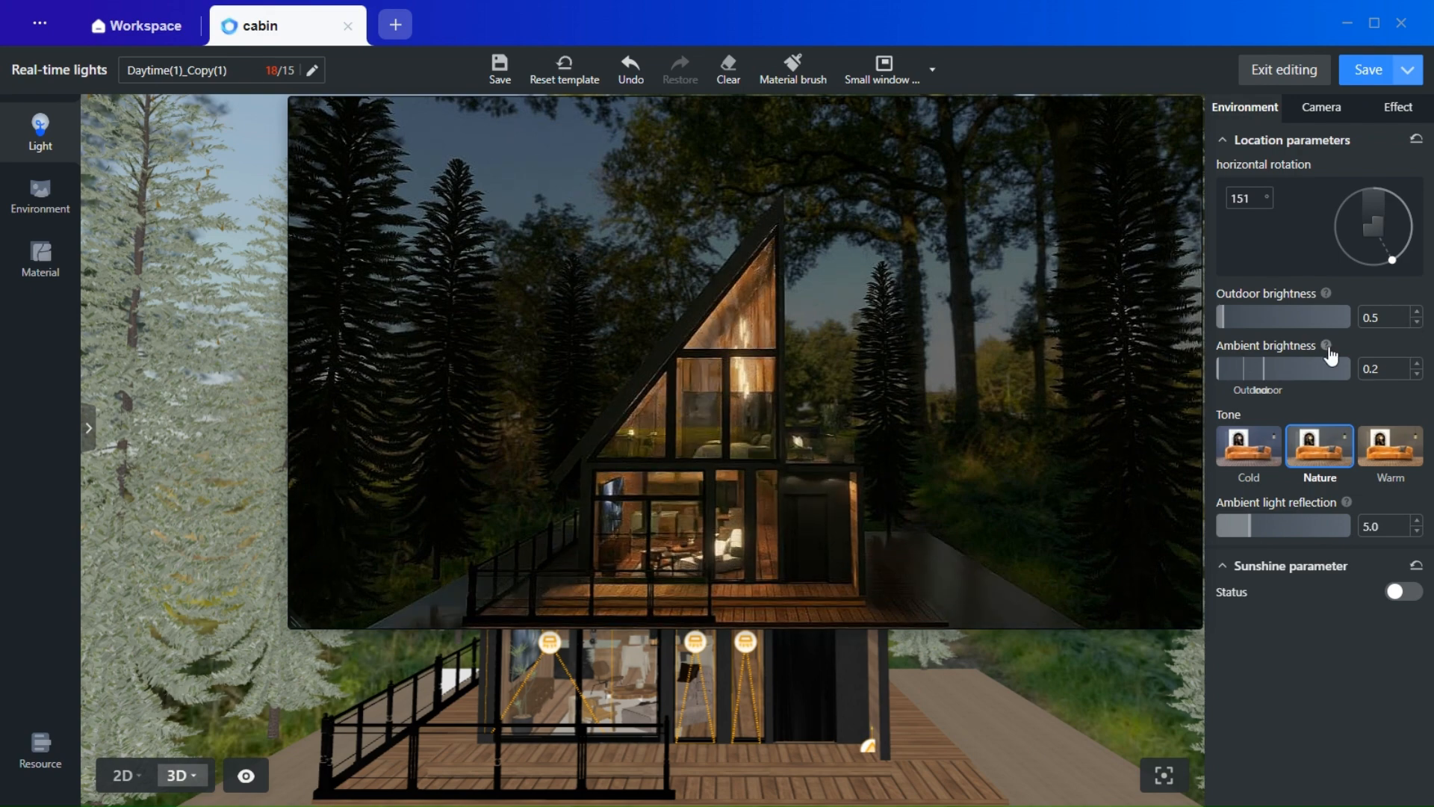
{"action": "left_click", "coordinate": [1325, 371]}
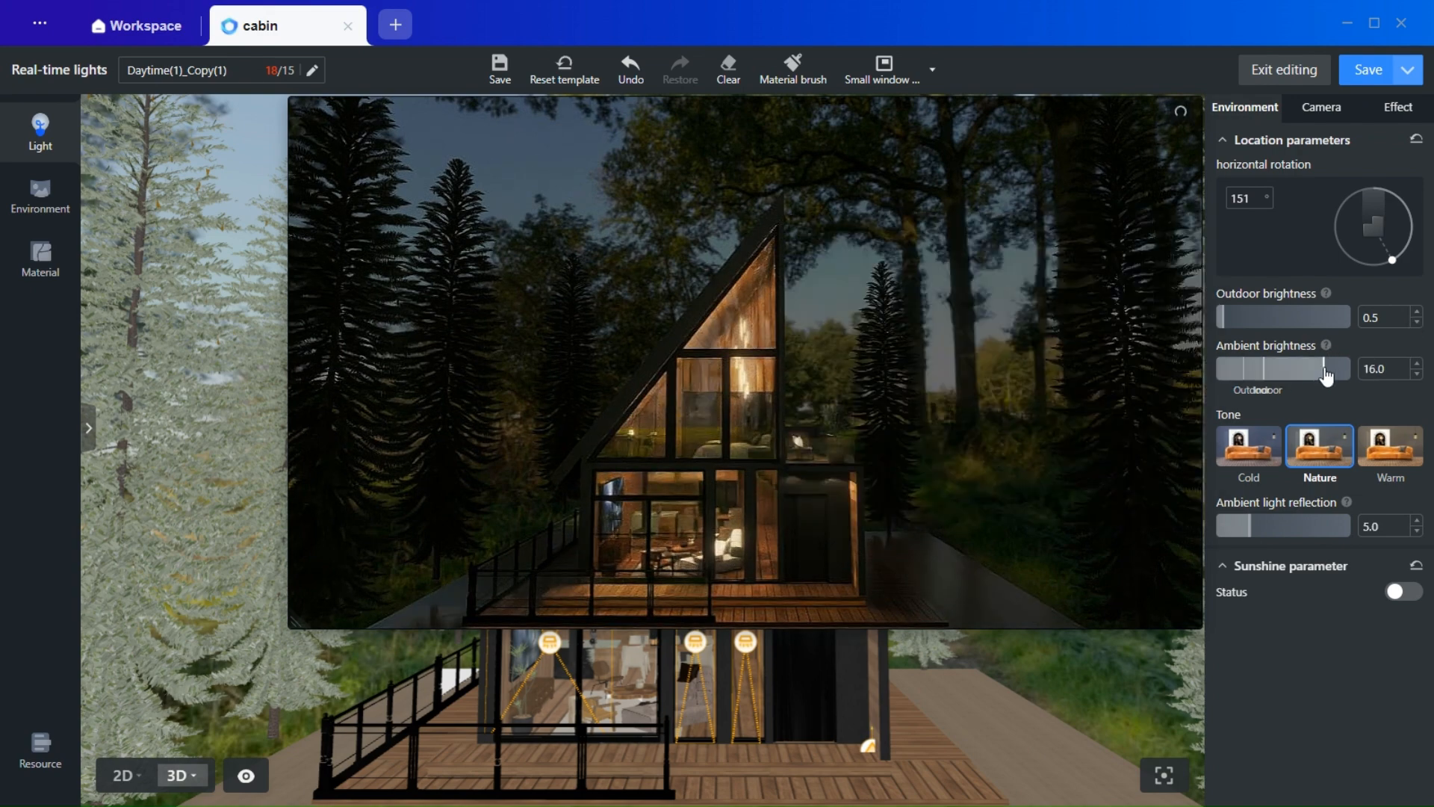
{"action": "left_click", "coordinate": [1224, 376]}
{"action": "left_click", "coordinate": [1382, 367]}
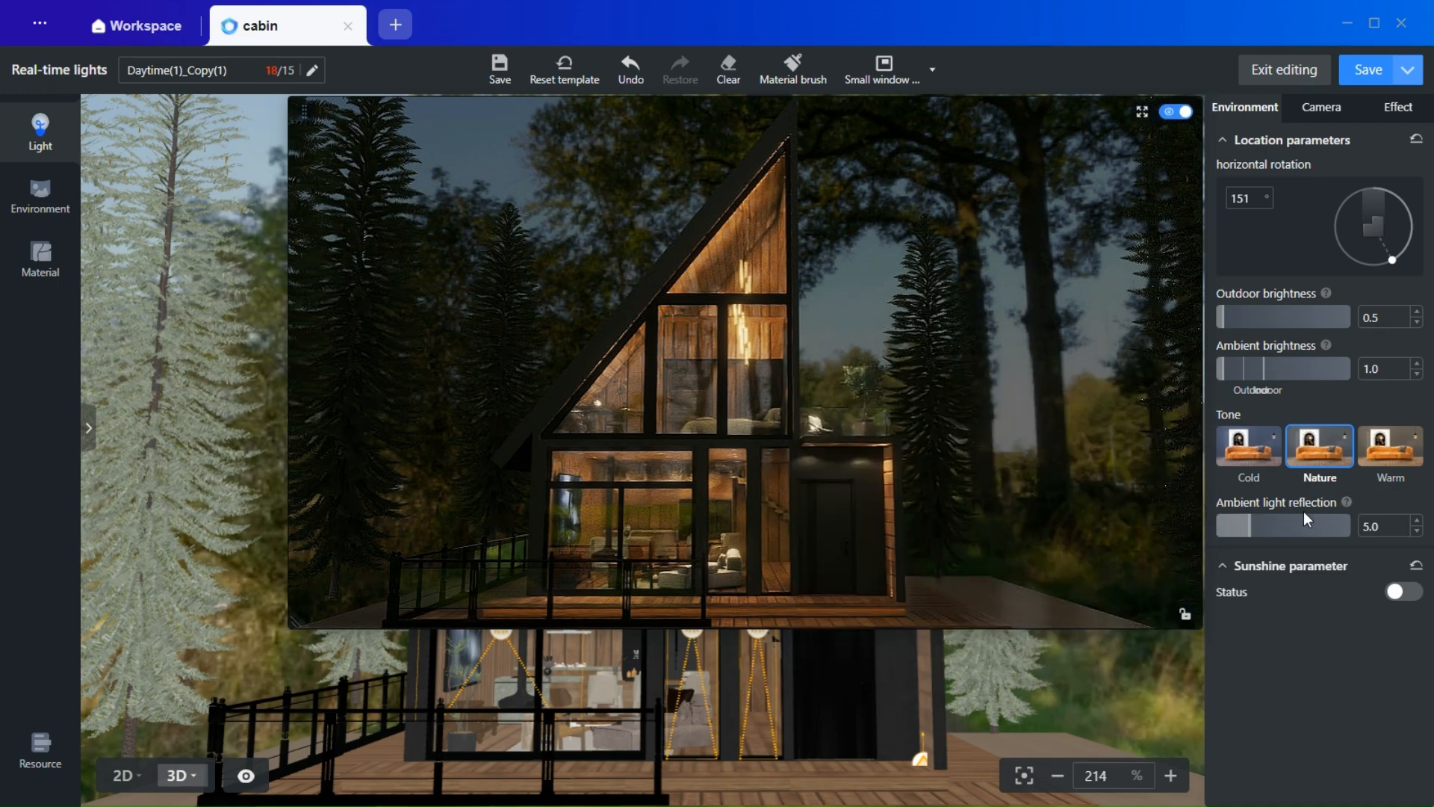
- Try the sunshine on the cabin in the live preview and switch it off again
{"action": "left_click", "coordinate": [1401, 598]}
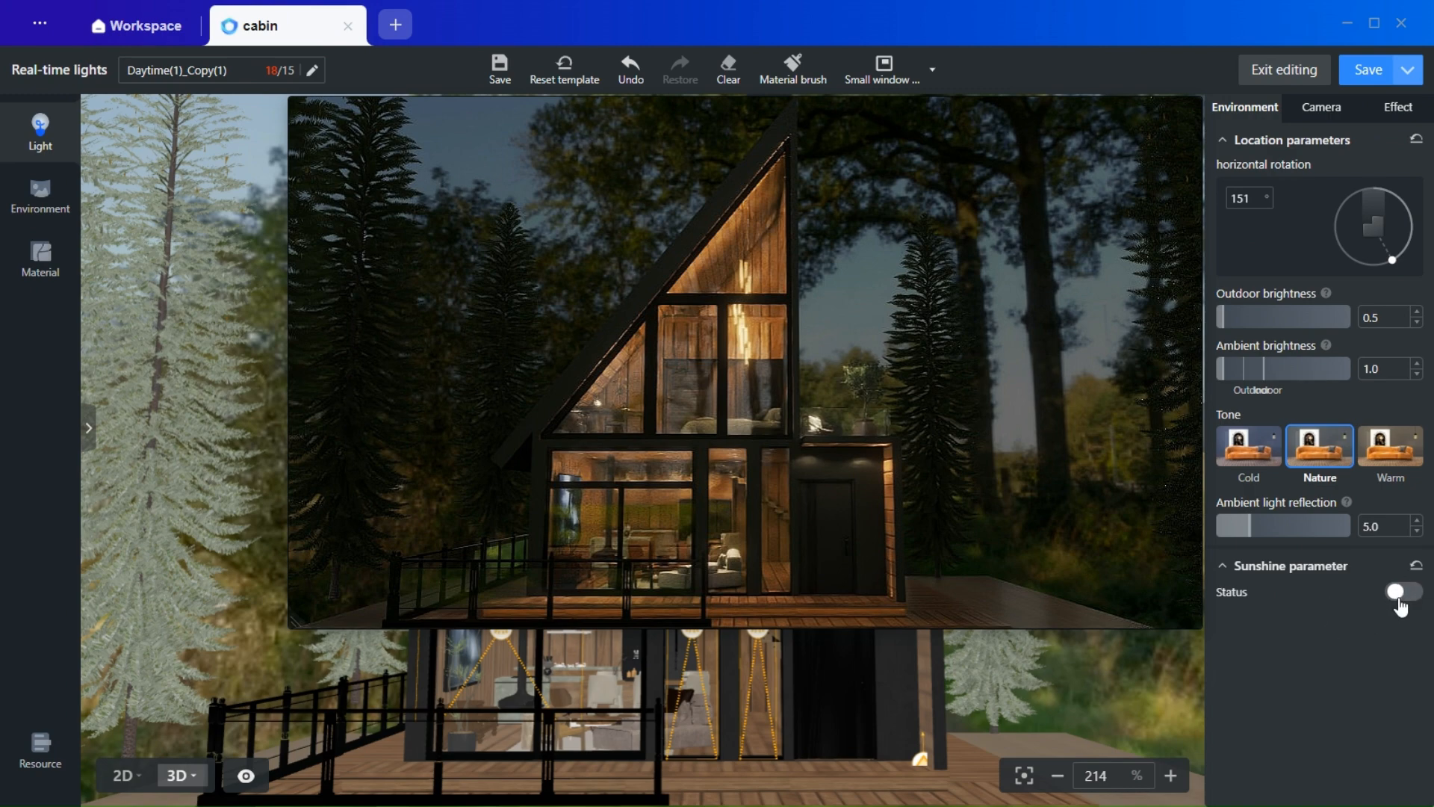
{"action": "left_click", "coordinate": [1407, 596]}
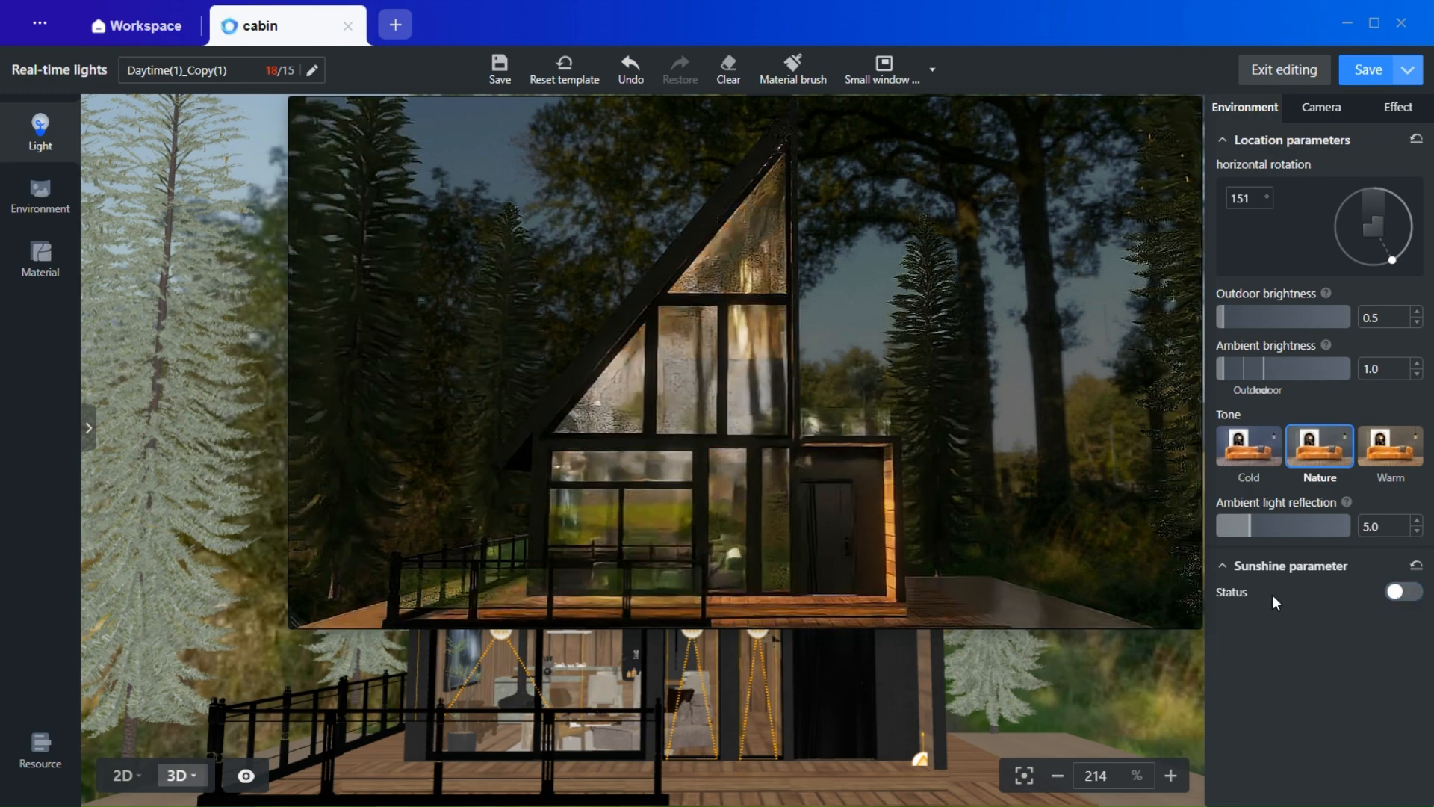
- Widen the camera's field of view to about 49° and turn on depth of field
{"action": "left_click", "coordinate": [1320, 109]}
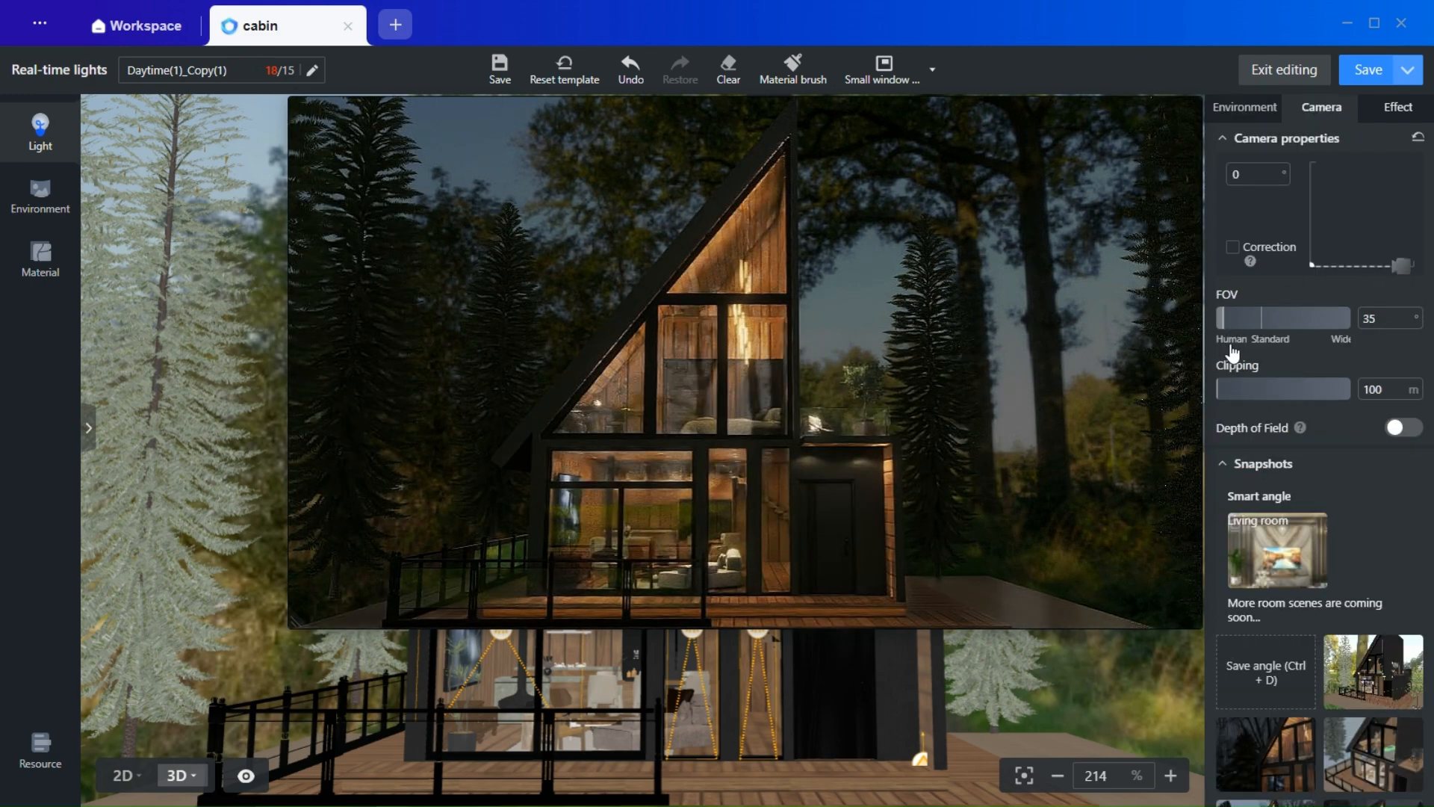
{"action": "left_click_drag", "start_coordinate": [1225, 319], "coordinate": [1247, 318]}
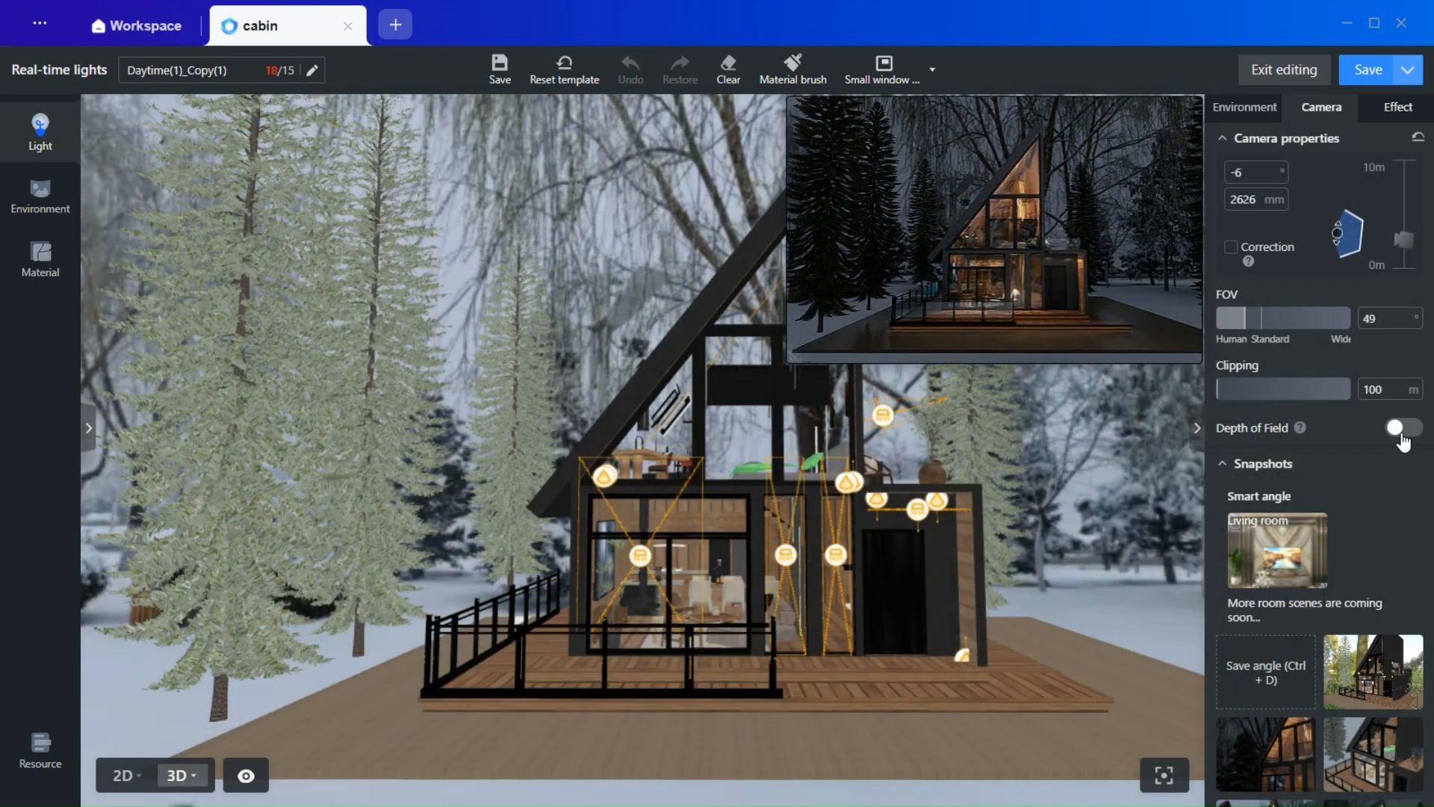
{"action": "left_click", "coordinate": [1402, 427]}
{"action": "mouse_move", "coordinate": [1300, 428]}
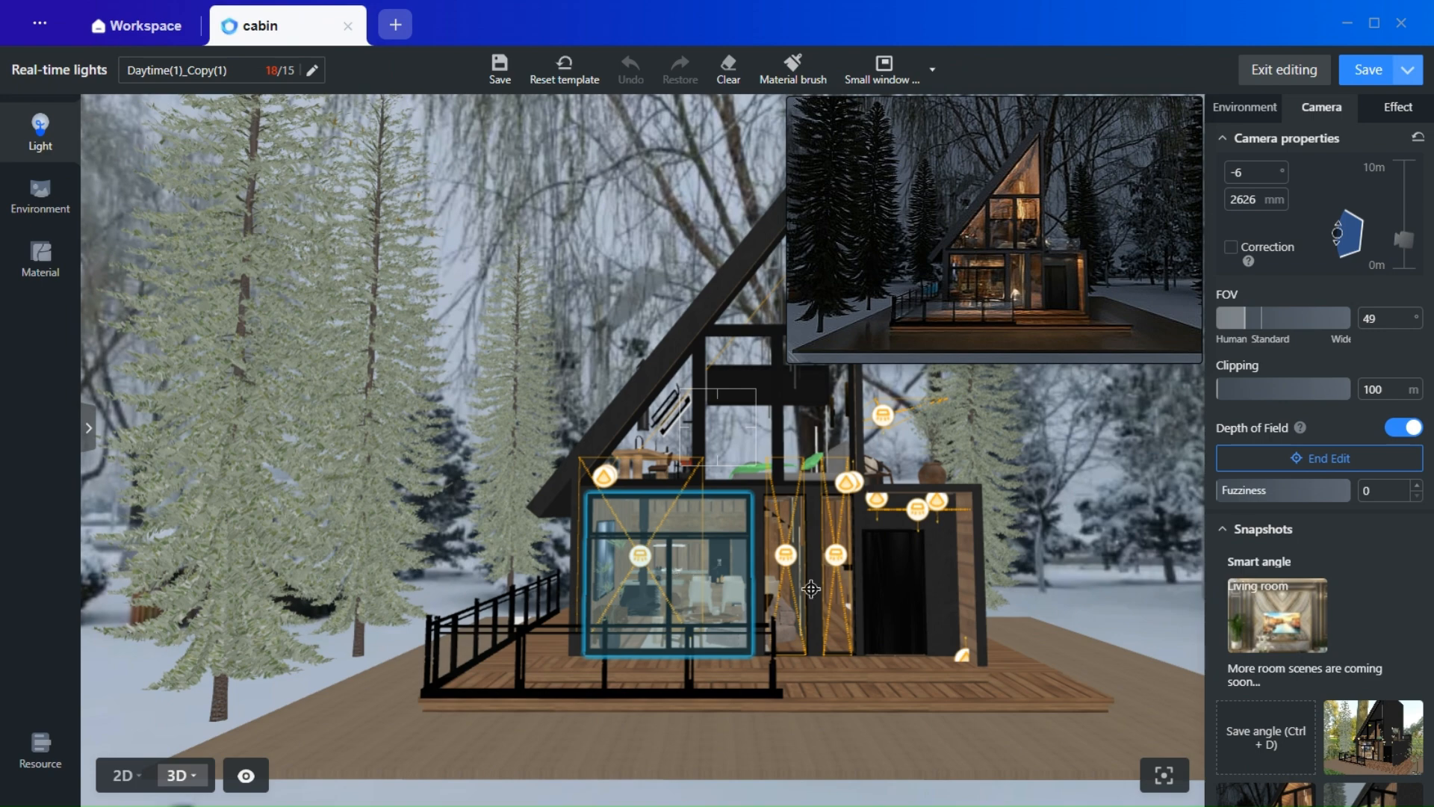
- Finish the focus point edit and set the depth-of-field fuzziness to about 27
{"action": "left_click", "coordinate": [1319, 460]}
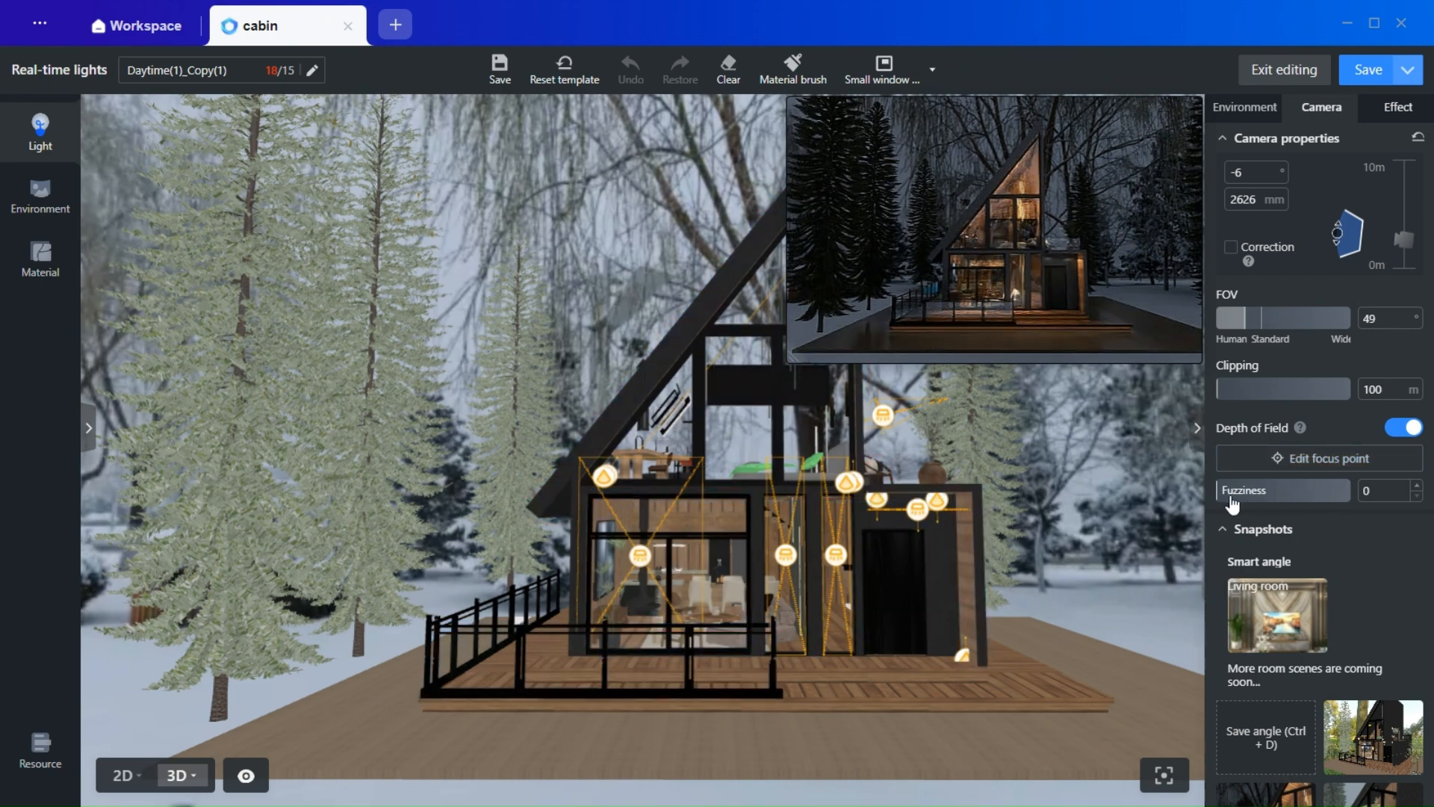
{"action": "left_click_drag", "start_coordinate": [1231, 496], "coordinate": [1299, 505]}
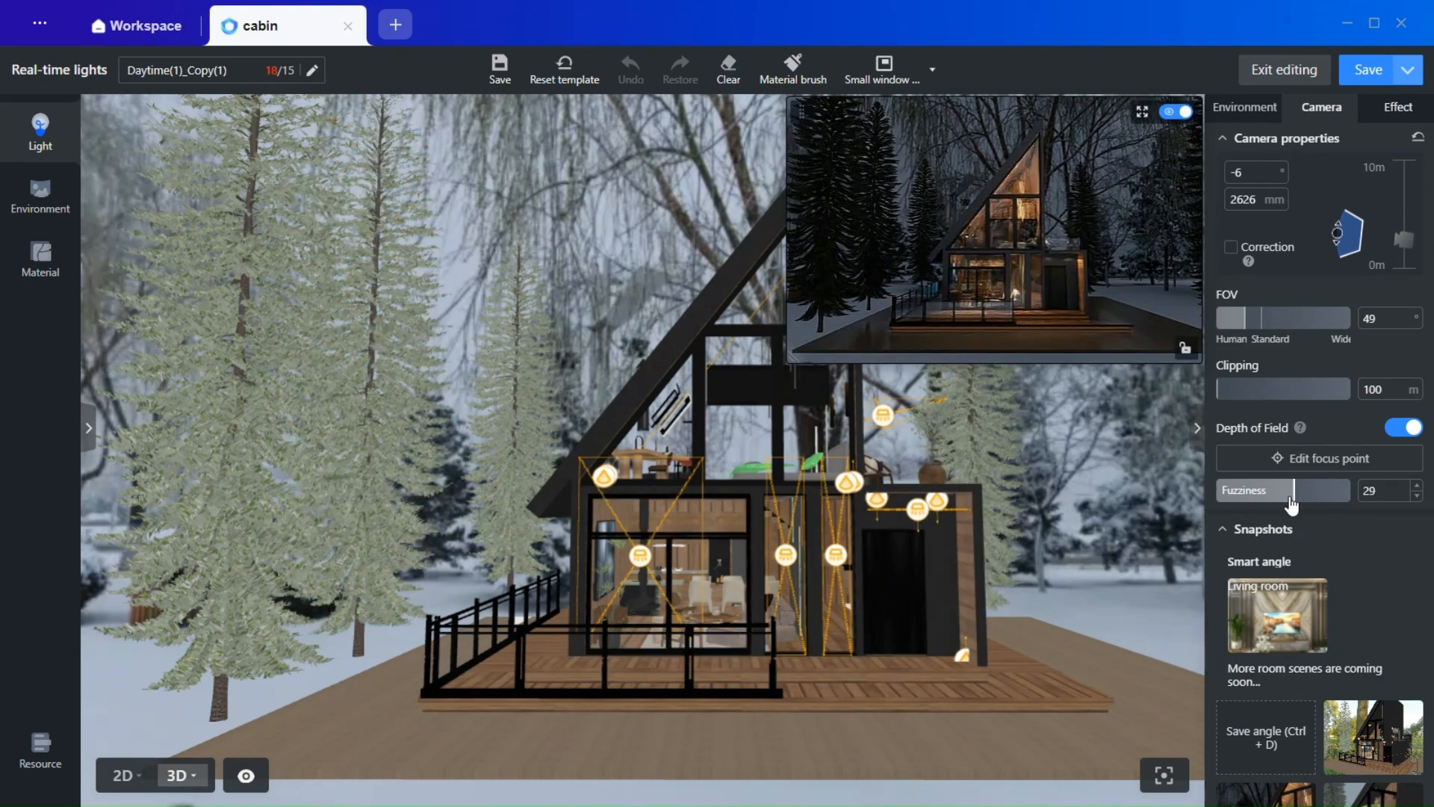
{"action": "mouse_move", "coordinate": [1290, 502]}
{"action": "left_mouse_down"}
{"action": "mouse_move", "coordinate": [1261, 502]}
{"action": "mouse_move", "coordinate": [1290, 499]}
{"action": "left_mouse_up"}
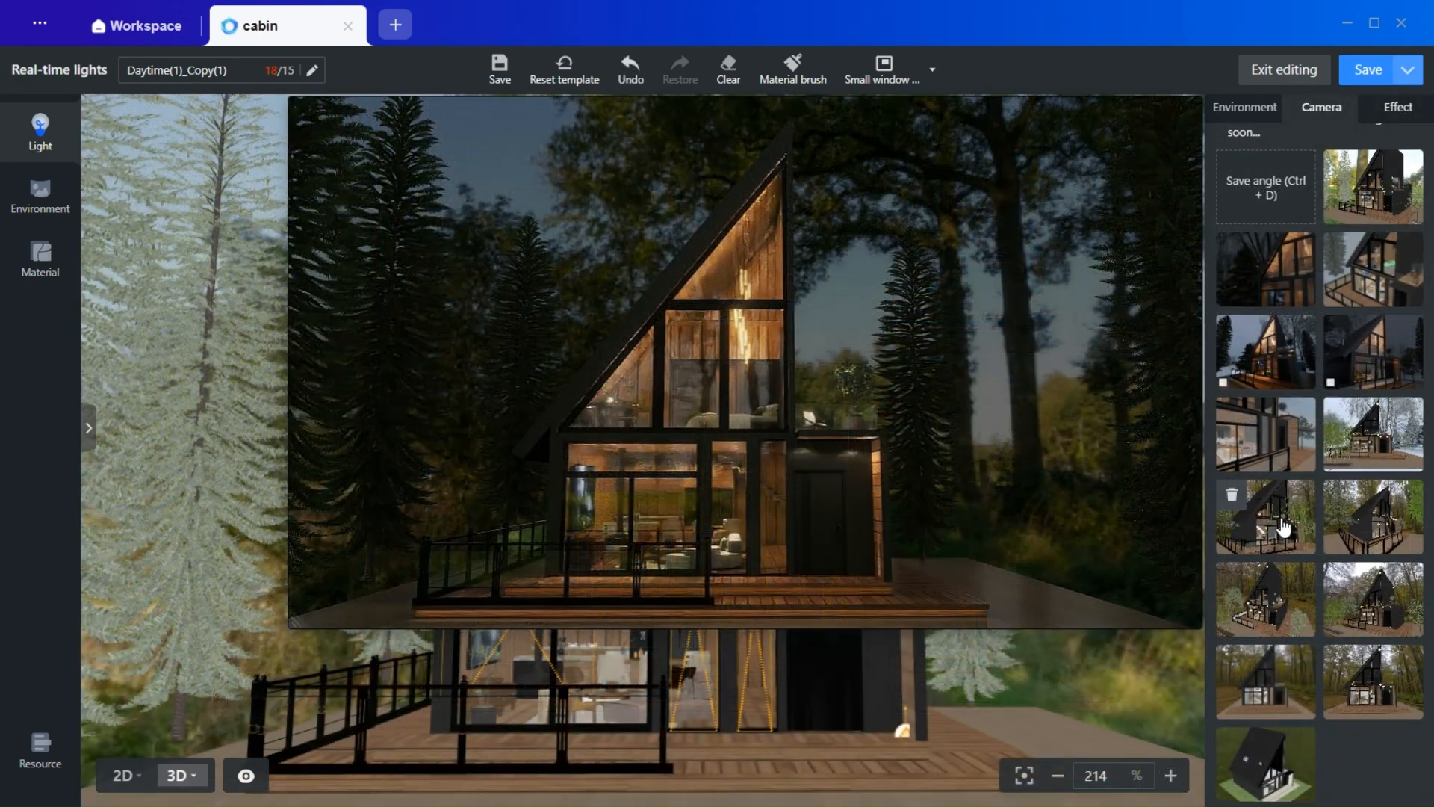
- Set the manual exposure strength to -1.73 and the indoor brightness to 149%
{"action": "left_click", "coordinate": [1400, 113]}
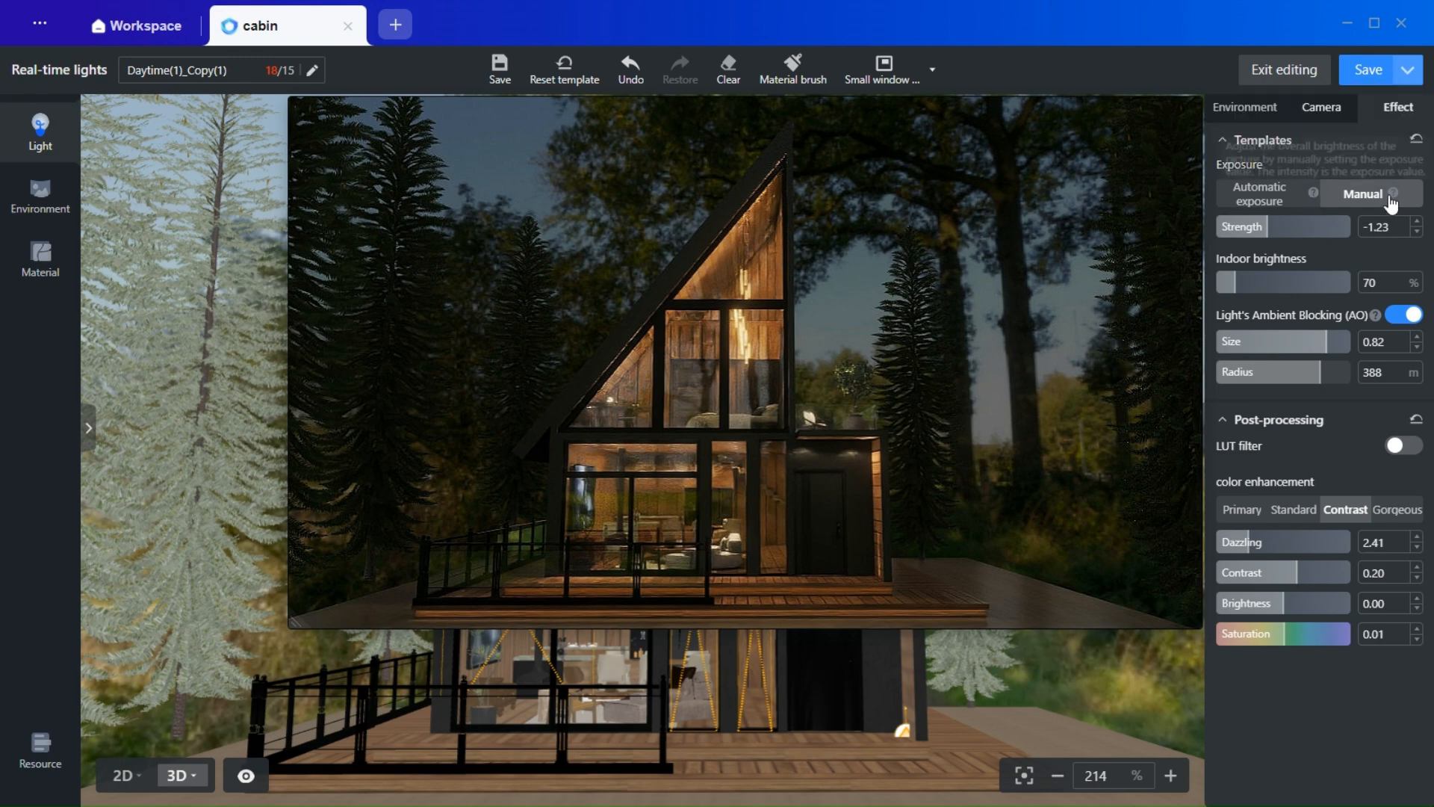
{"action": "left_click", "coordinate": [1308, 233]}
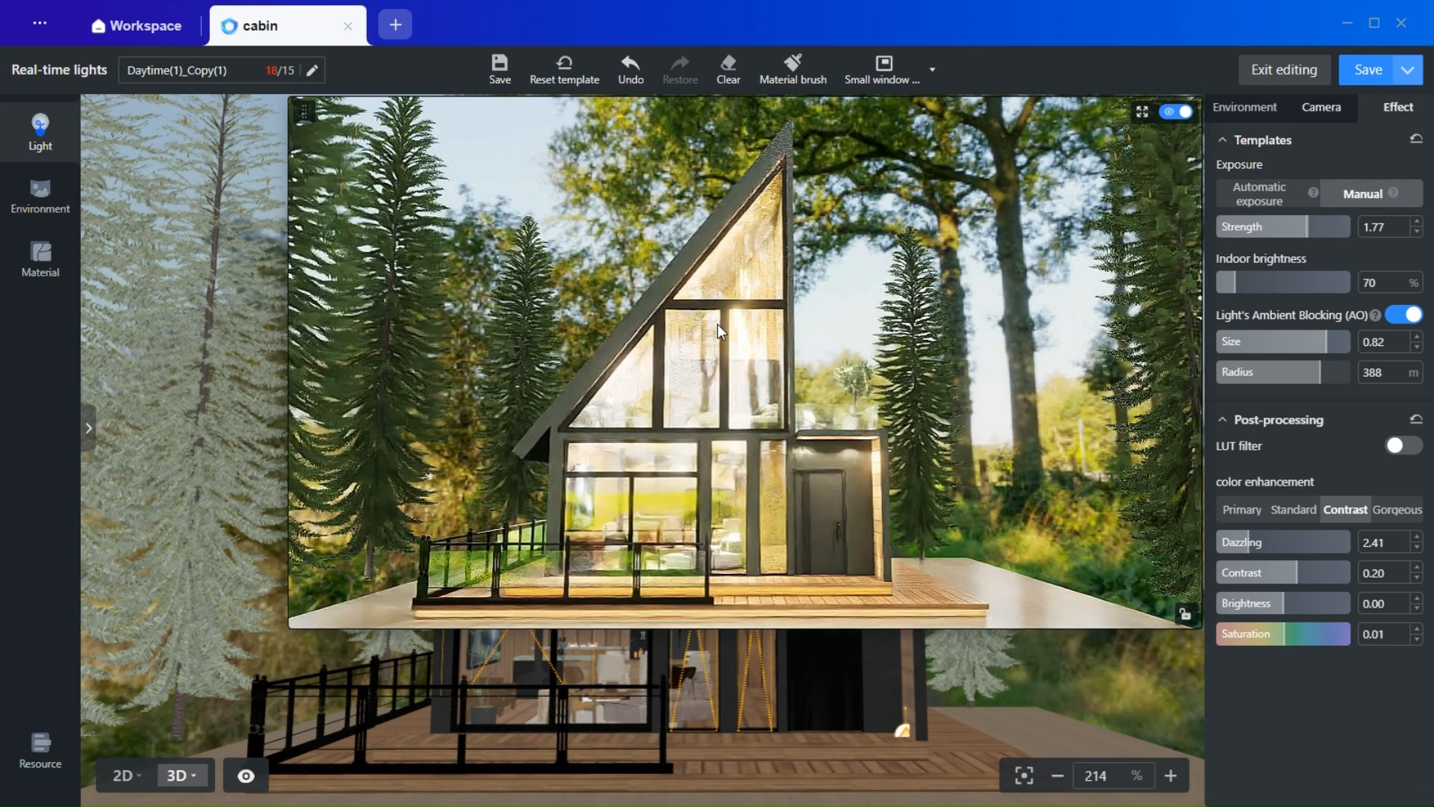
{"action": "left_click", "coordinate": [1247, 232]}
{"action": "left_click", "coordinate": [1258, 231]}
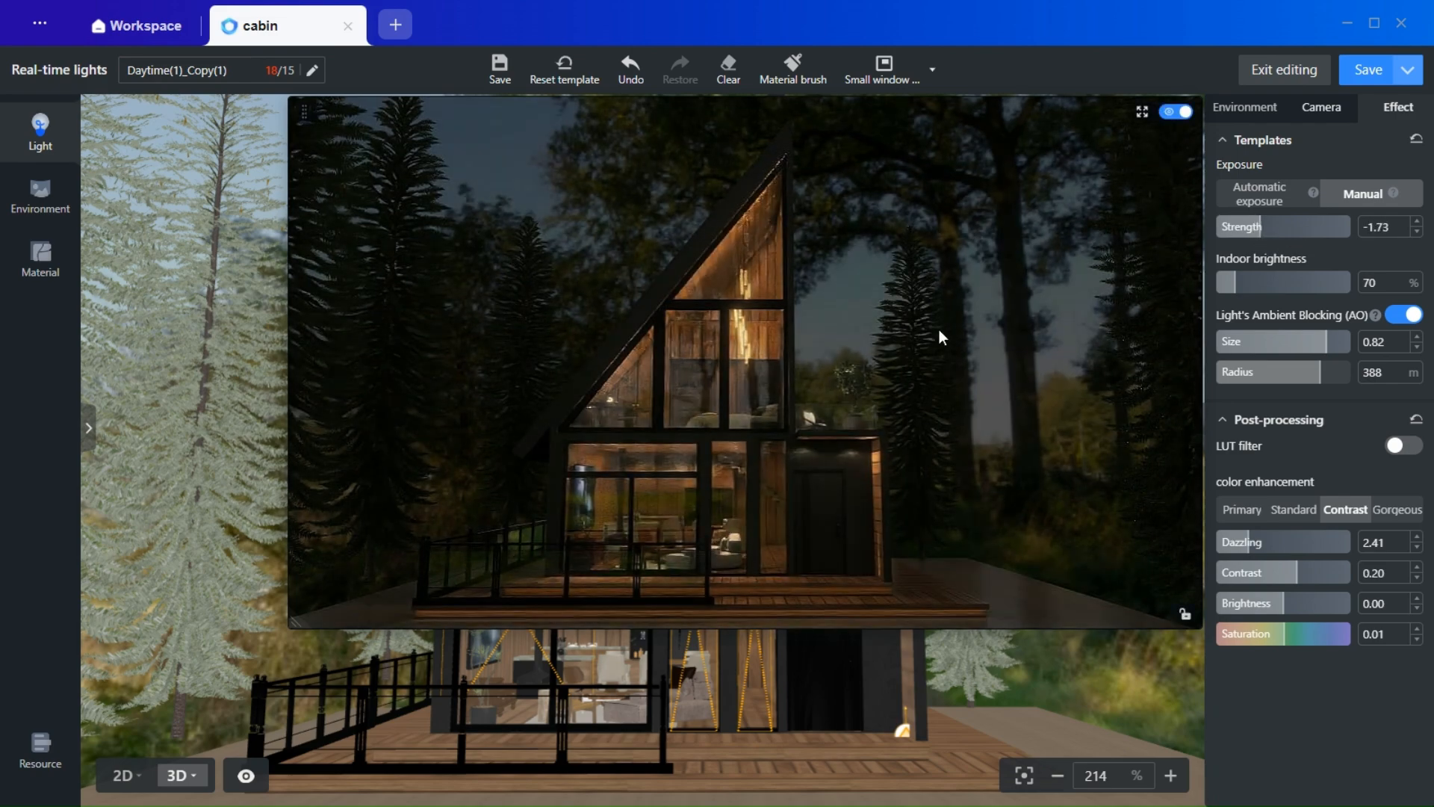
{"action": "left_click", "coordinate": [1242, 282]}
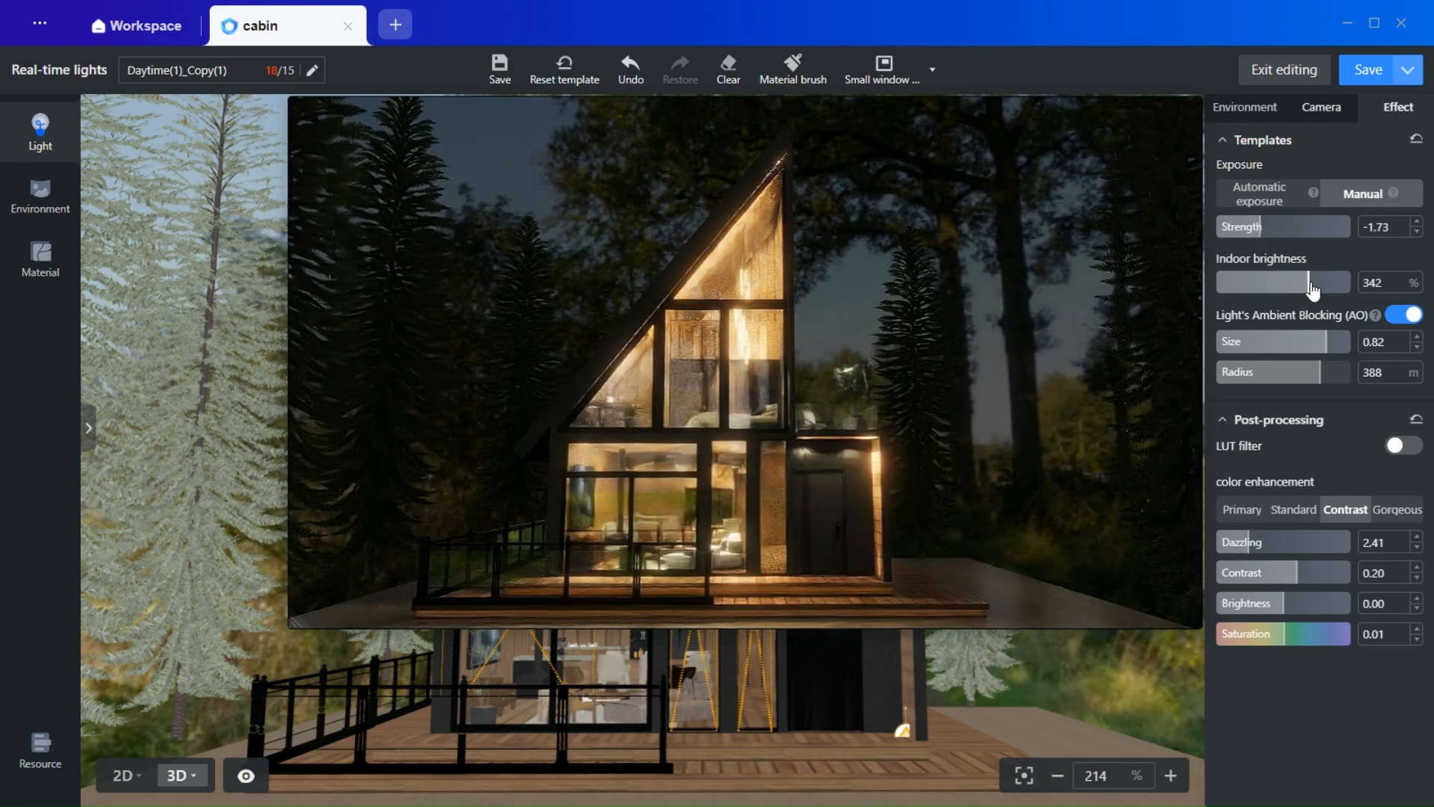
{"action": "left_click", "coordinate": [1257, 284]}
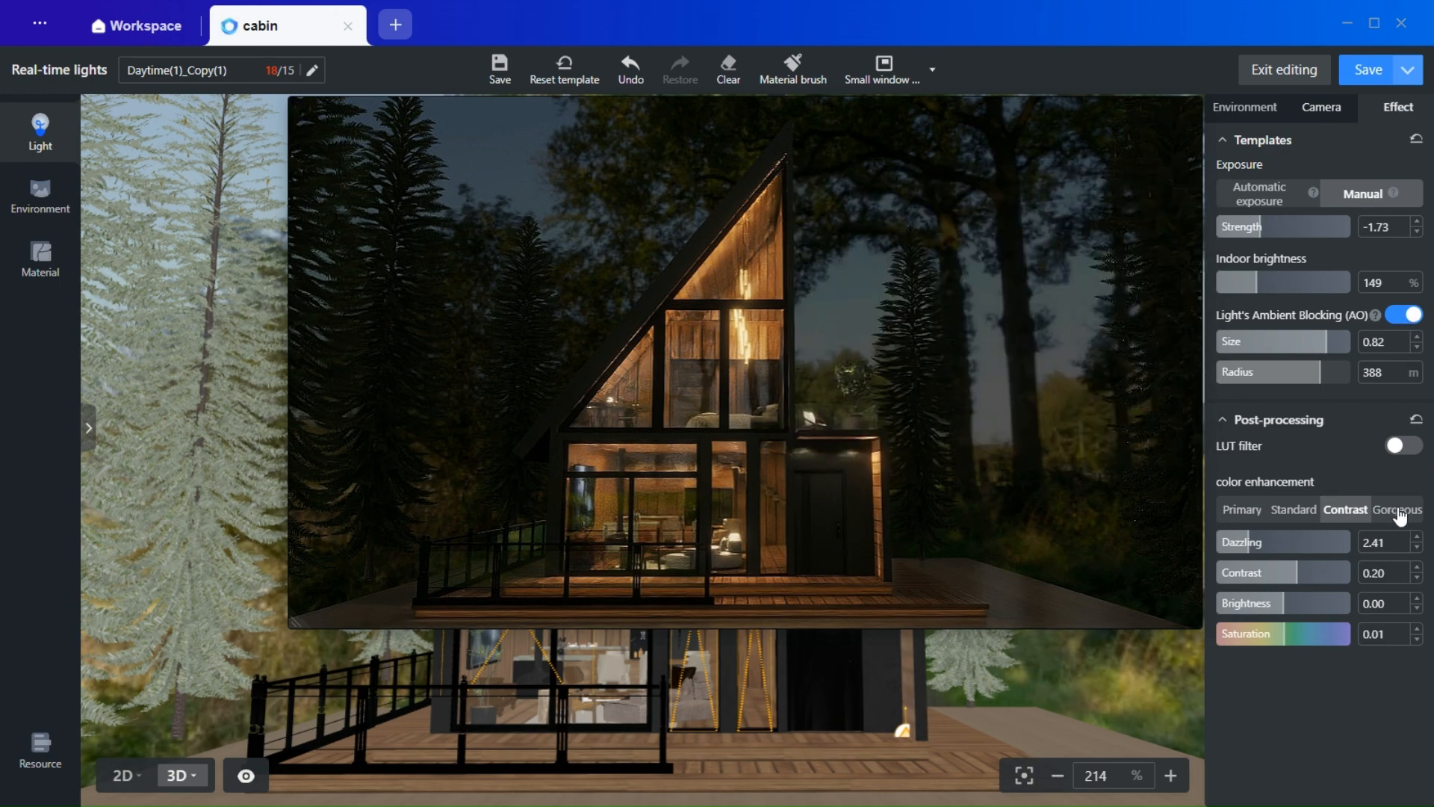
- Try the Warm LUT filter and the Primary, Standard and Gorgeous color enhancement presets, and return to Contrast without the filter
{"action": "left_click", "coordinate": [1402, 446]}
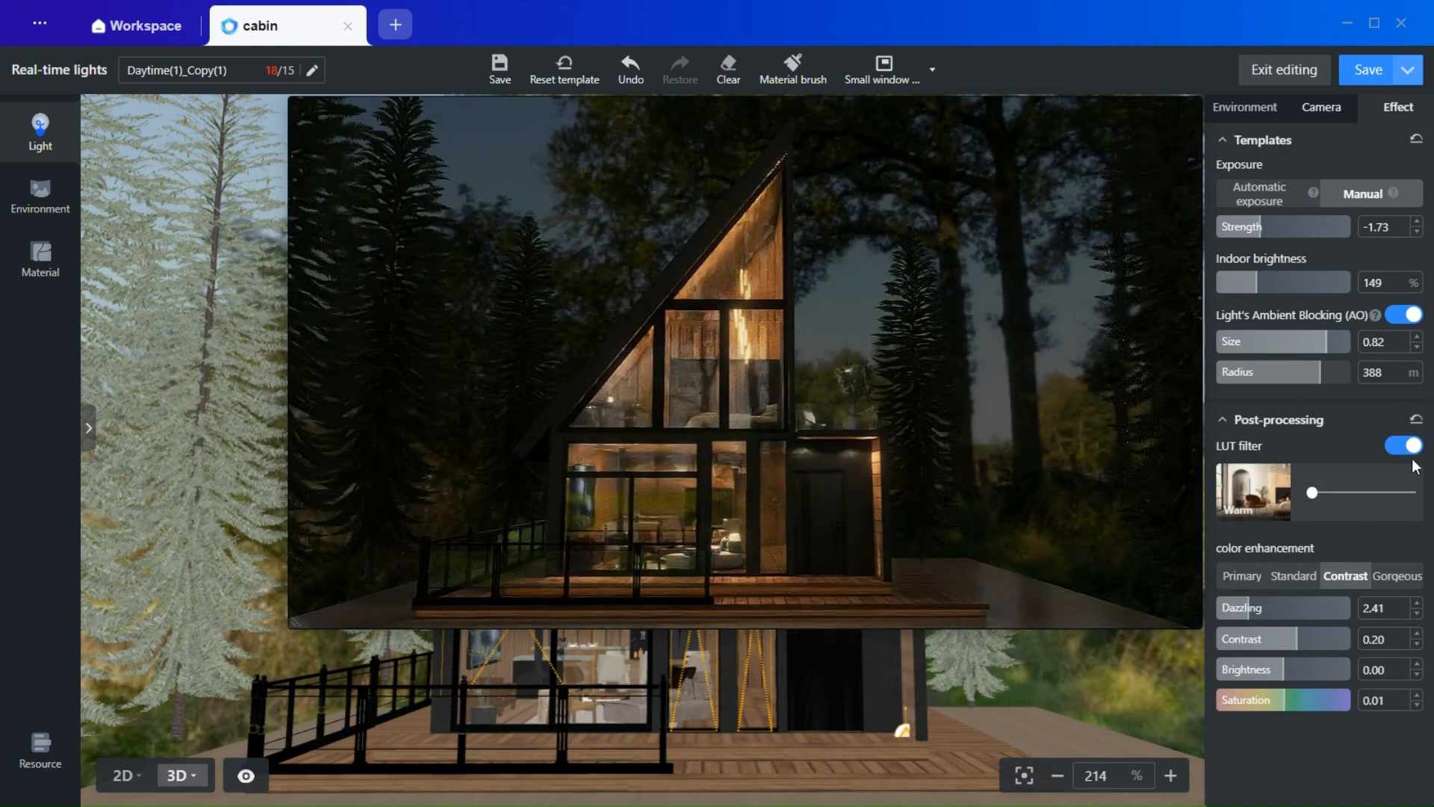
{"action": "left_click", "coordinate": [1408, 448]}
{"action": "left_click", "coordinate": [1291, 513]}
{"action": "left_click", "coordinate": [1241, 514]}
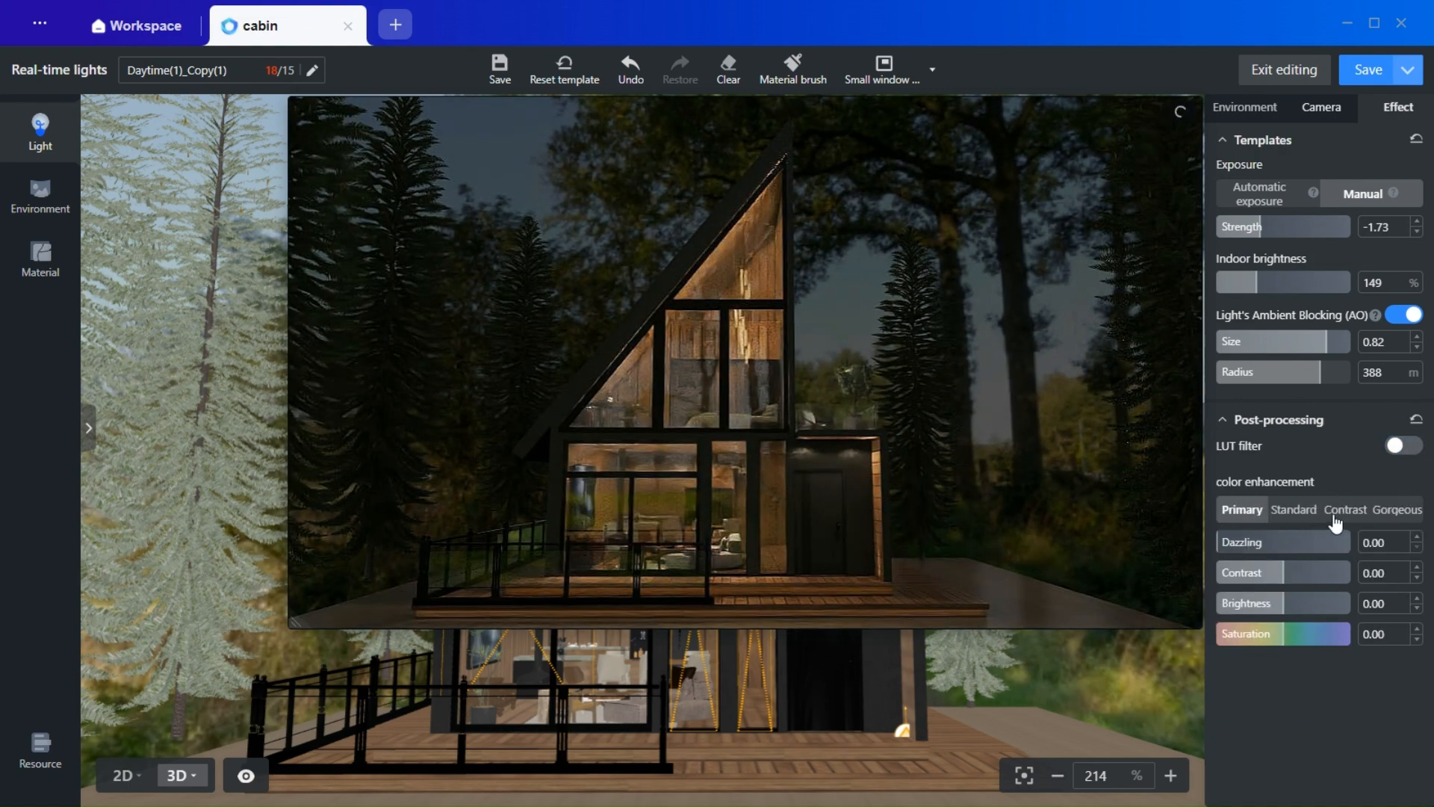
{"action": "left_click", "coordinate": [1345, 510]}
{"action": "left_click", "coordinate": [1397, 511]}
{"action": "left_click", "coordinate": [1342, 513]}
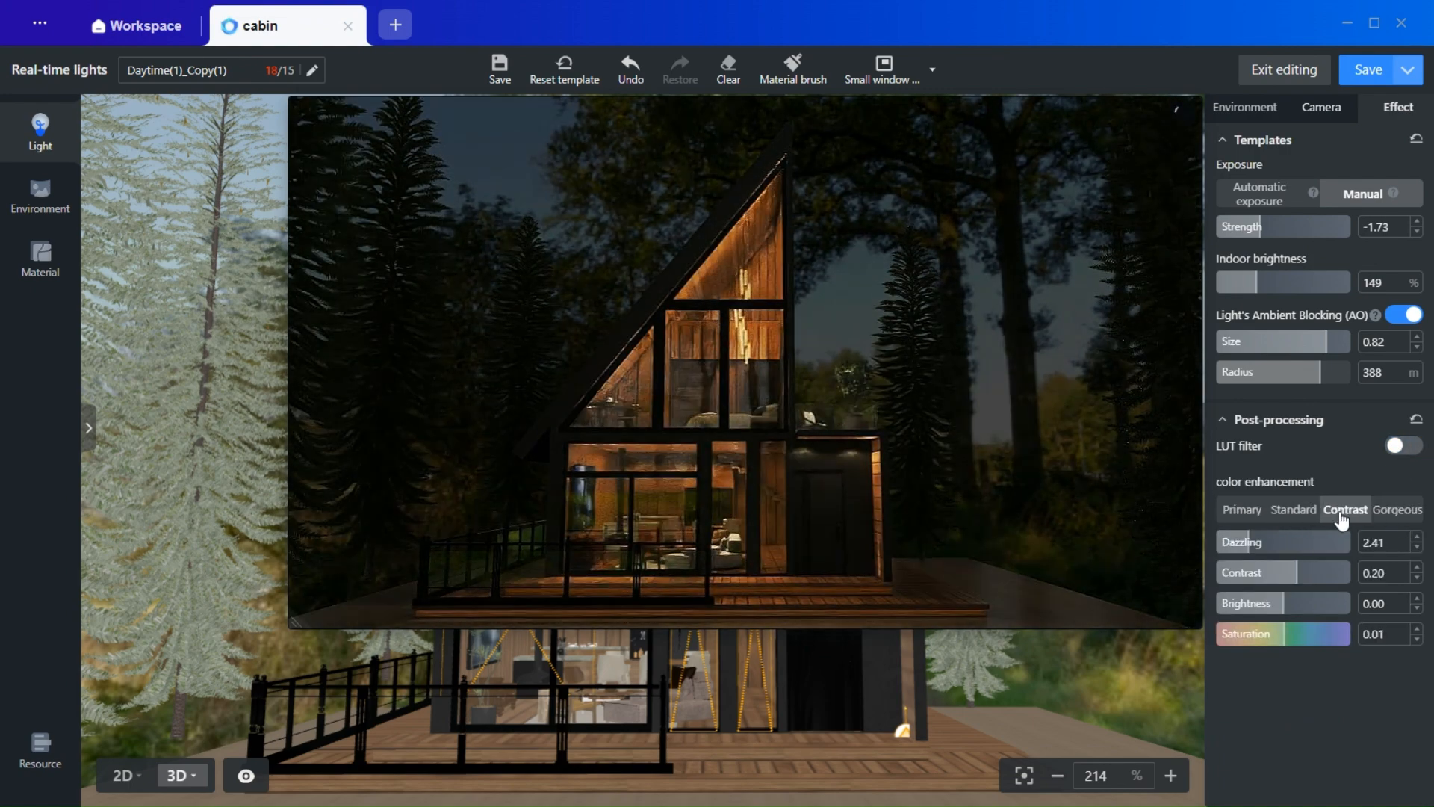
{"action": "left_click", "coordinate": [1399, 512]}
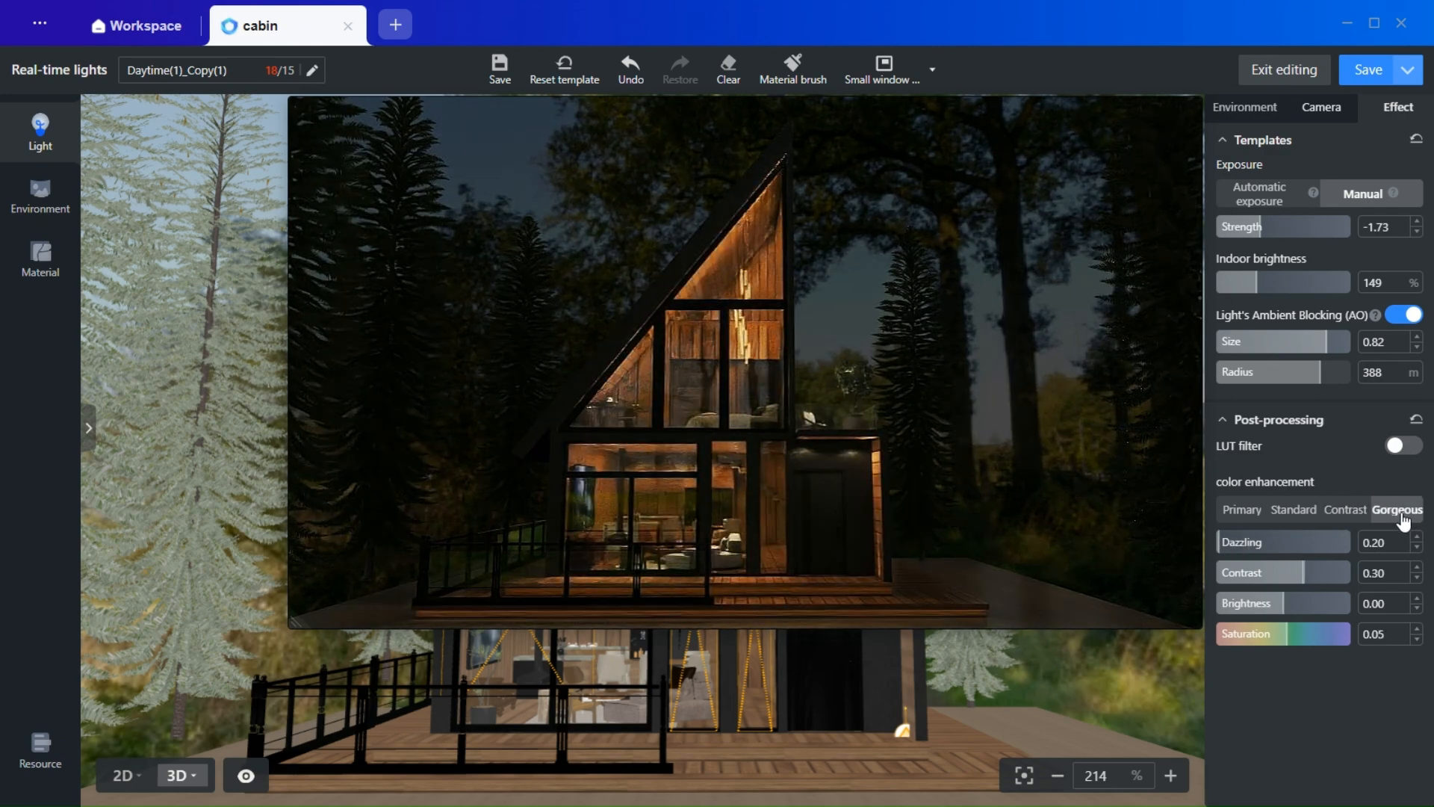
{"action": "left_click", "coordinate": [1344, 511]}
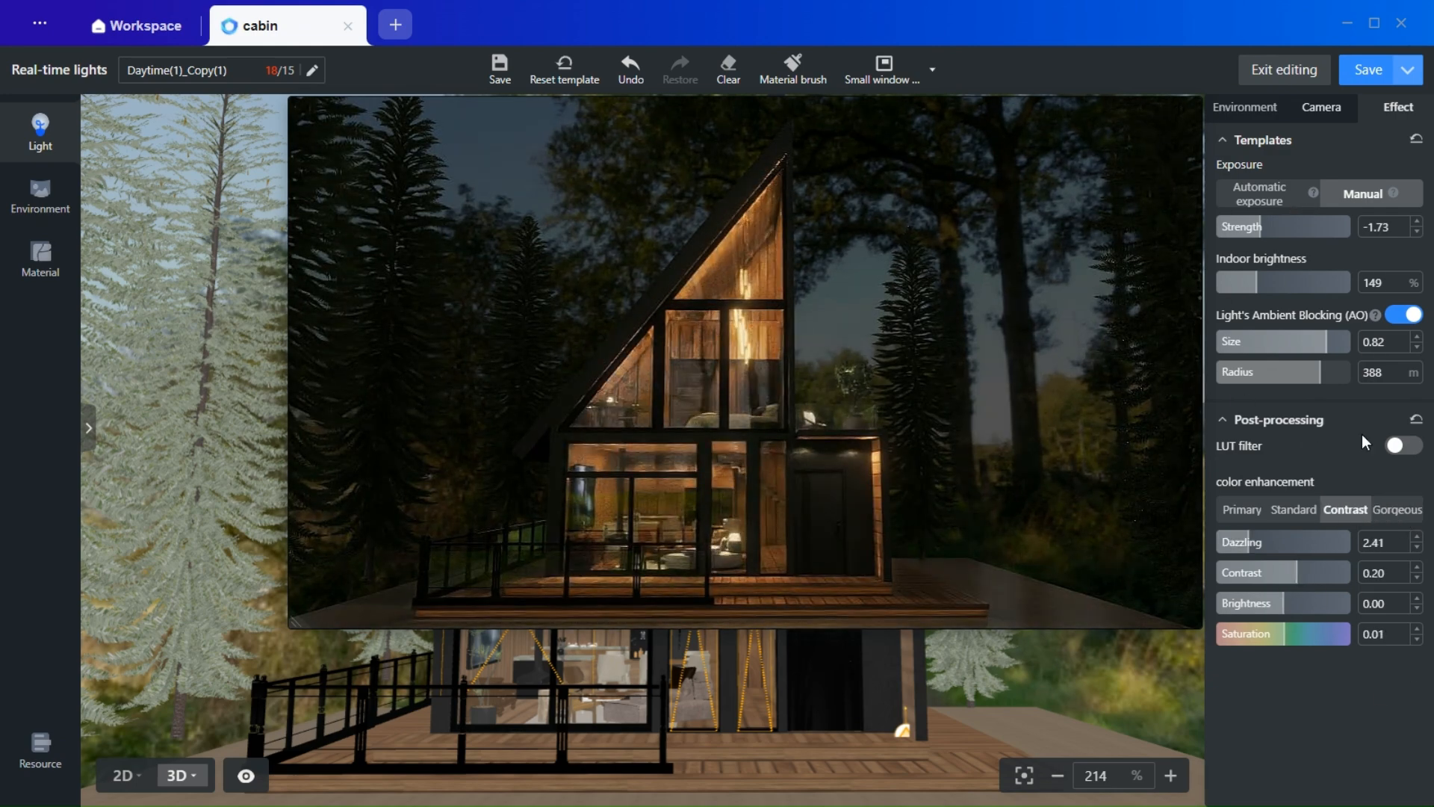
- Replace the glass of the cabin's ground-floor front window with the Cloud Mist pattern glass material and enlarge the live preview
{"action": "left_click", "coordinate": [88, 427]}
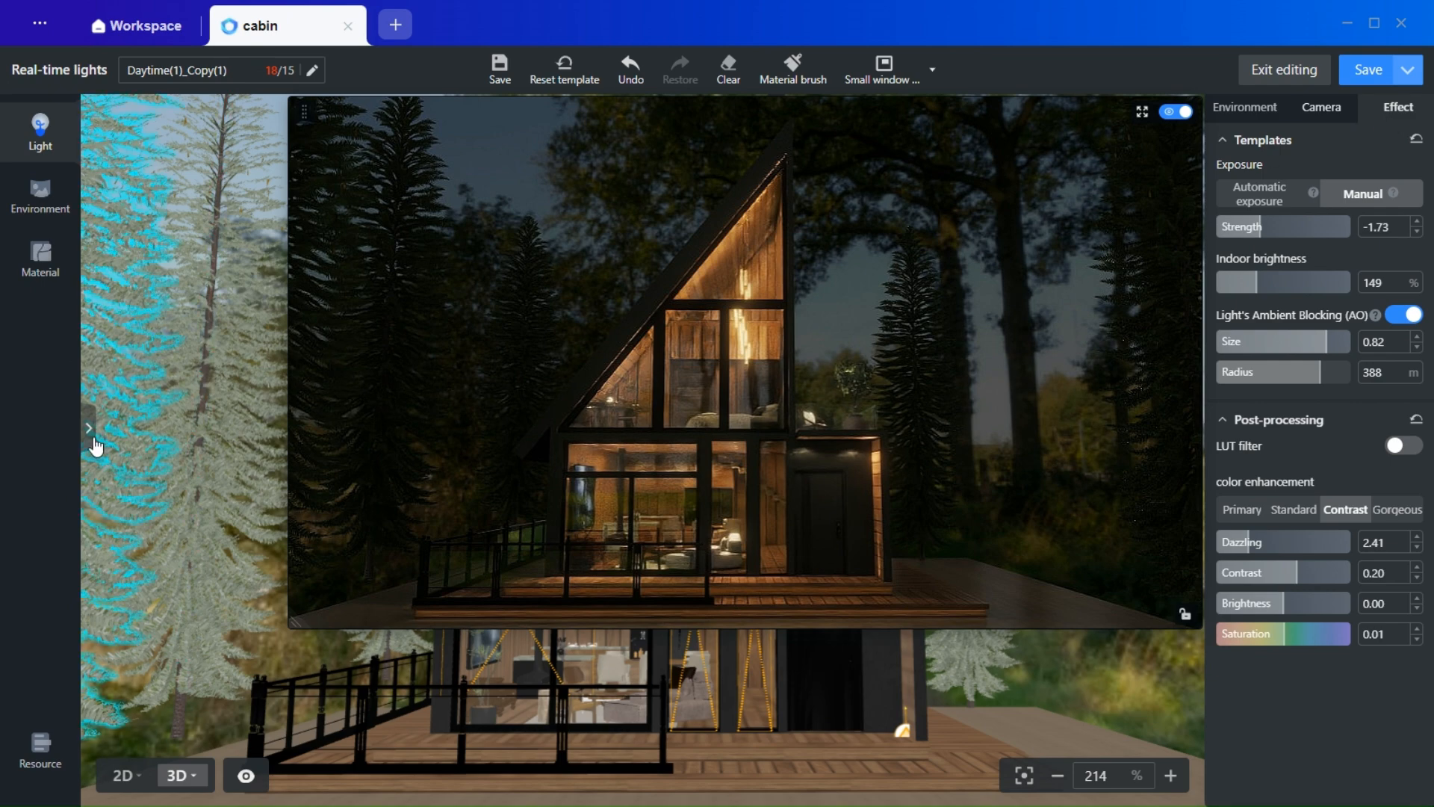
{"action": "left_click", "coordinate": [41, 258]}
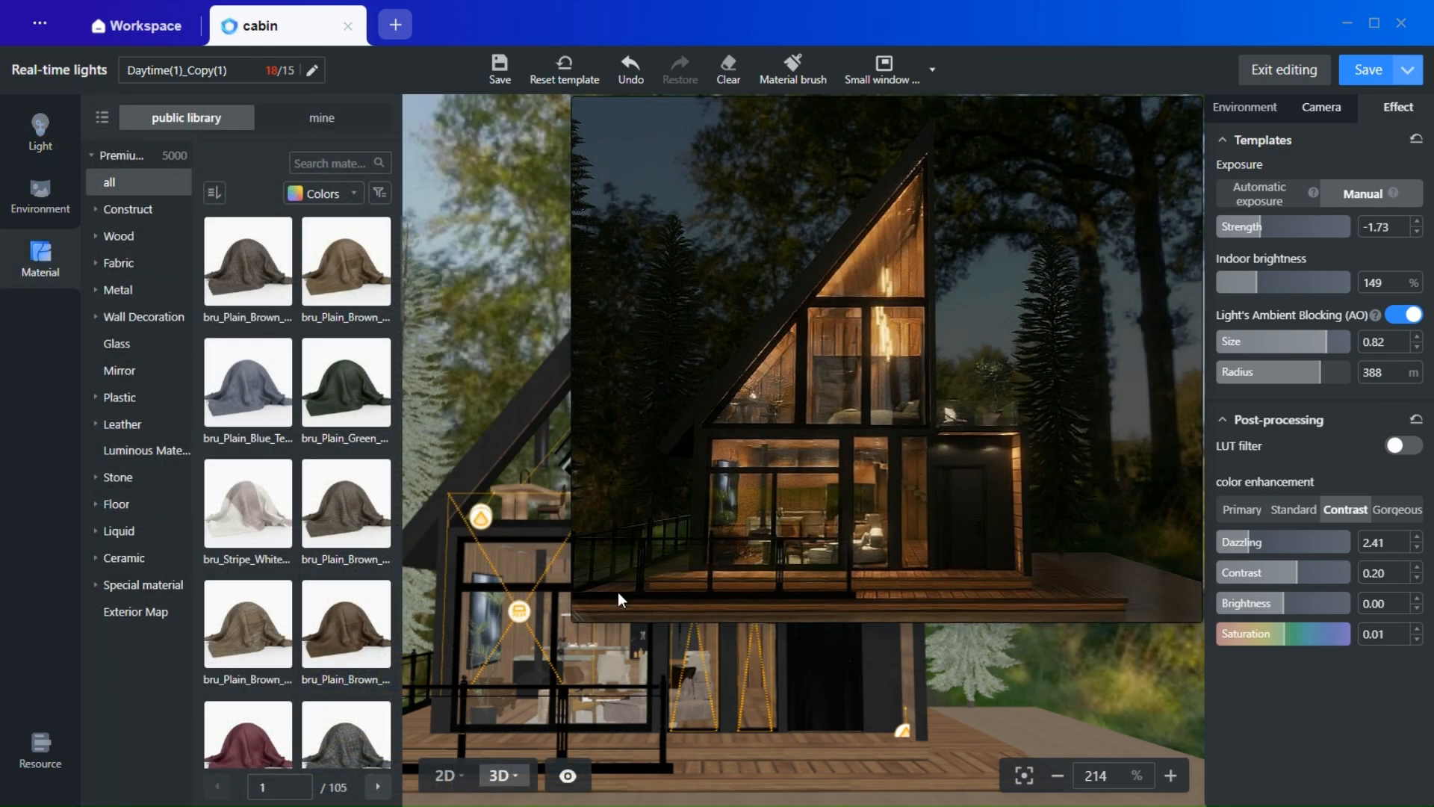
{"action": "left_click", "coordinate": [655, 624]}
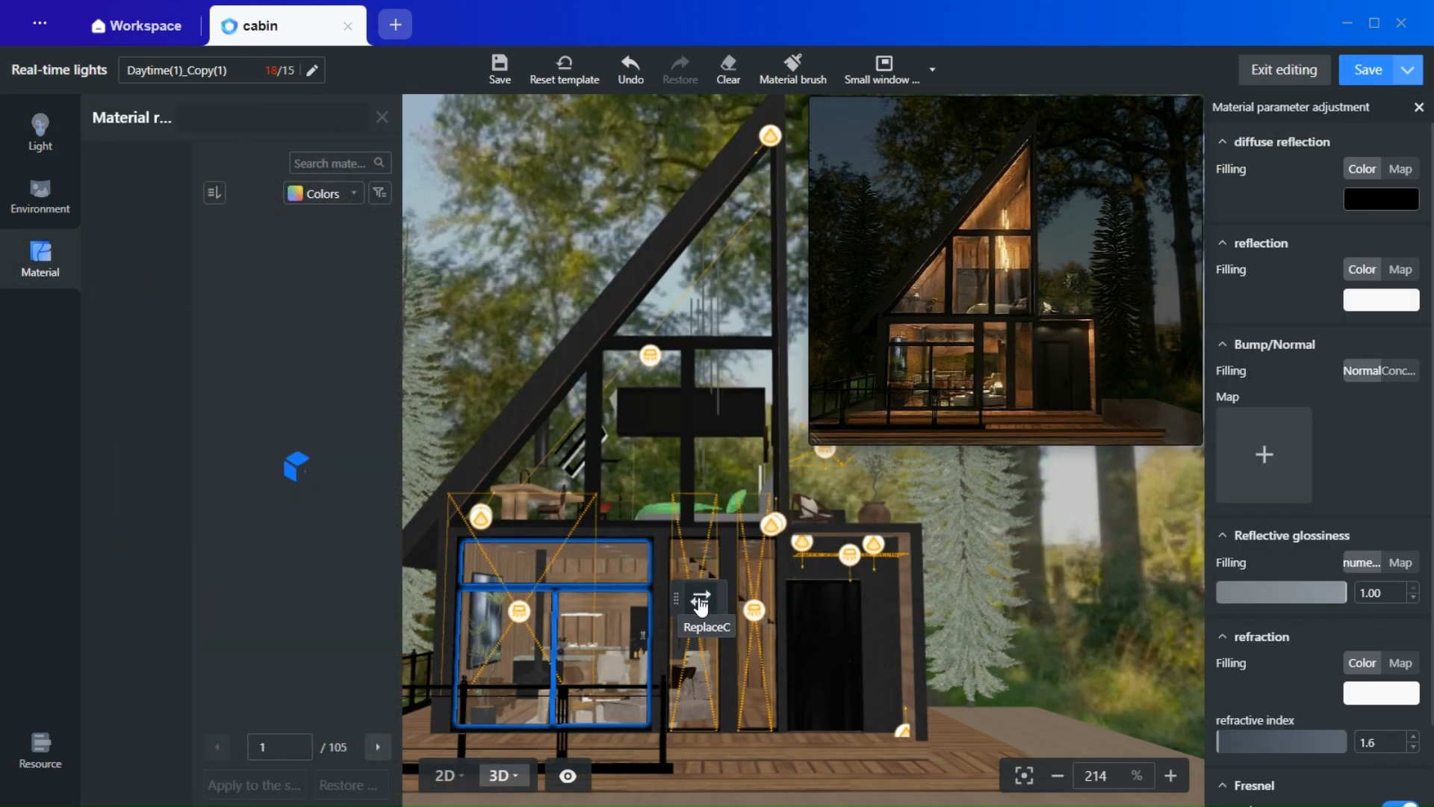
{"action": "left_click", "coordinate": [117, 344]}
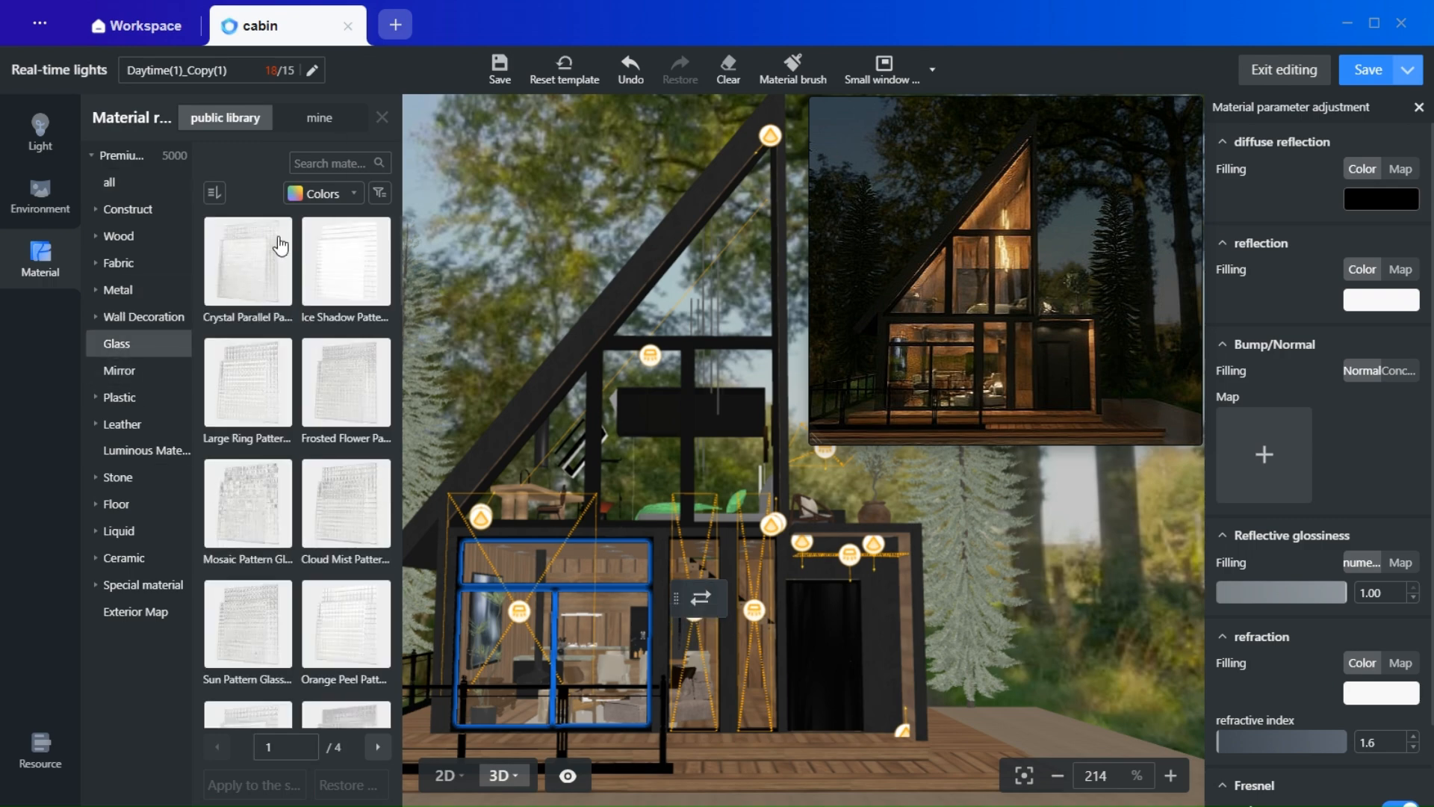
{"action": "scroll", "coordinate": [594, 526], "scroll_direction": "up", "scroll_amount": 5}
{"action": "scroll", "coordinate": [595, 526], "scroll_direction": "up", "scroll_amount": 6}
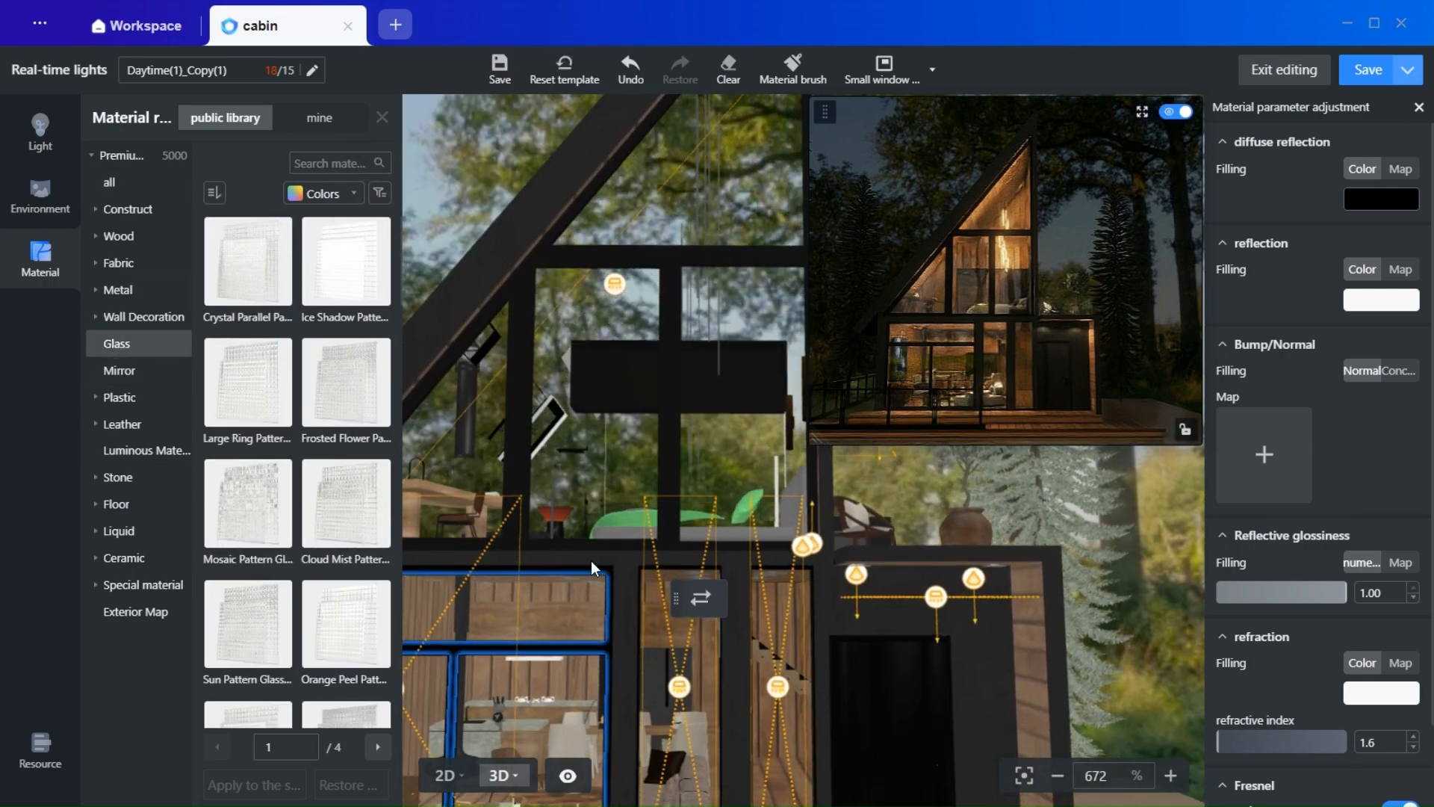
{"action": "key", "text": "a"}
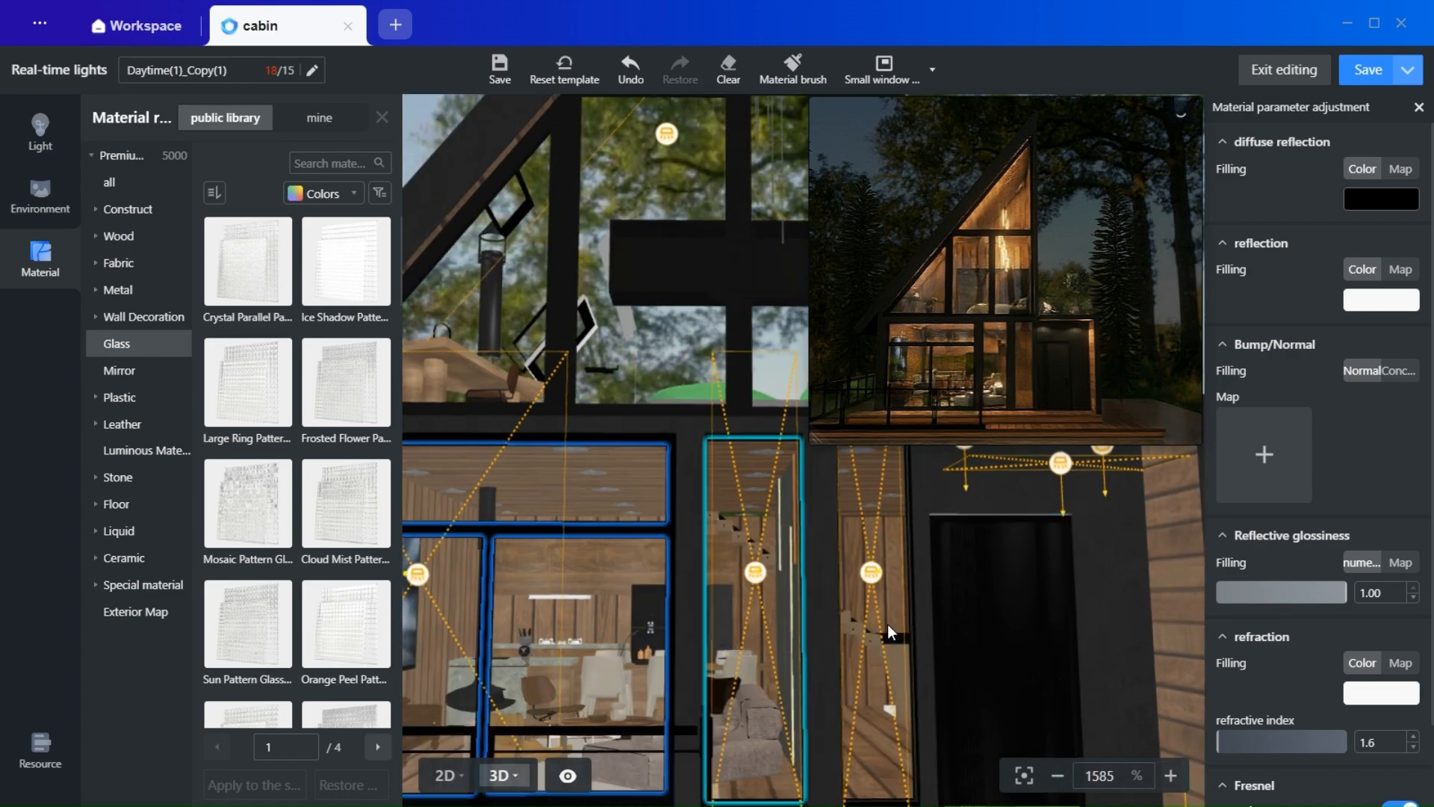
{"action": "left_click_drag", "start_coordinate": [821, 442], "coordinate": [575, 694]}
{"action": "left_click", "coordinate": [346, 502]}
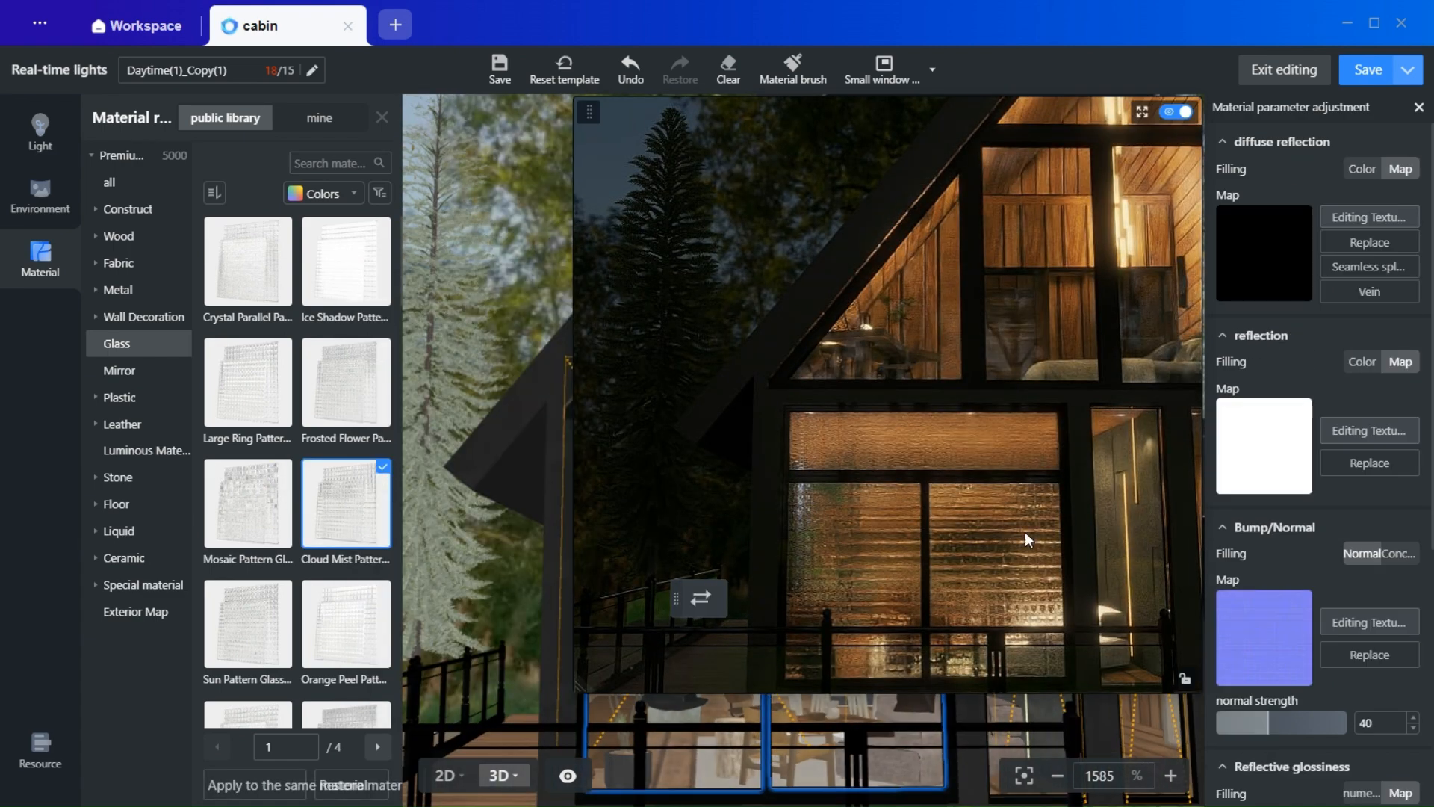
- Try the Sun, Gemstone and Vertical Line pattern glass materials on the ground-floor front window
{"action": "left_click", "coordinate": [217, 590]}
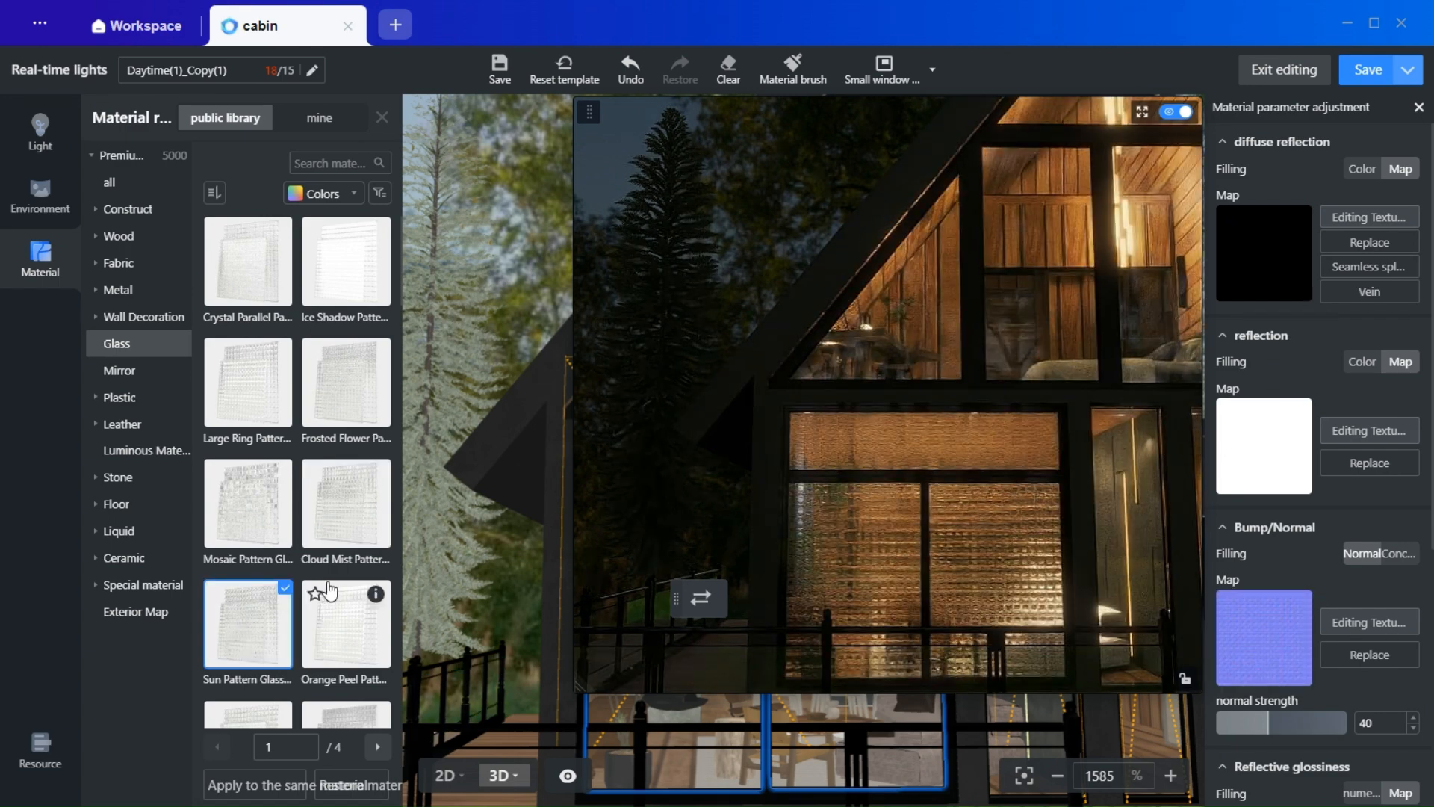
{"action": "scroll", "coordinate": [337, 522], "scroll_direction": "down", "scroll_amount": 3}
{"action": "left_click", "coordinate": [338, 529]}
{"action": "scroll", "coordinate": [338, 523], "scroll_direction": "down", "scroll_amount": 2}
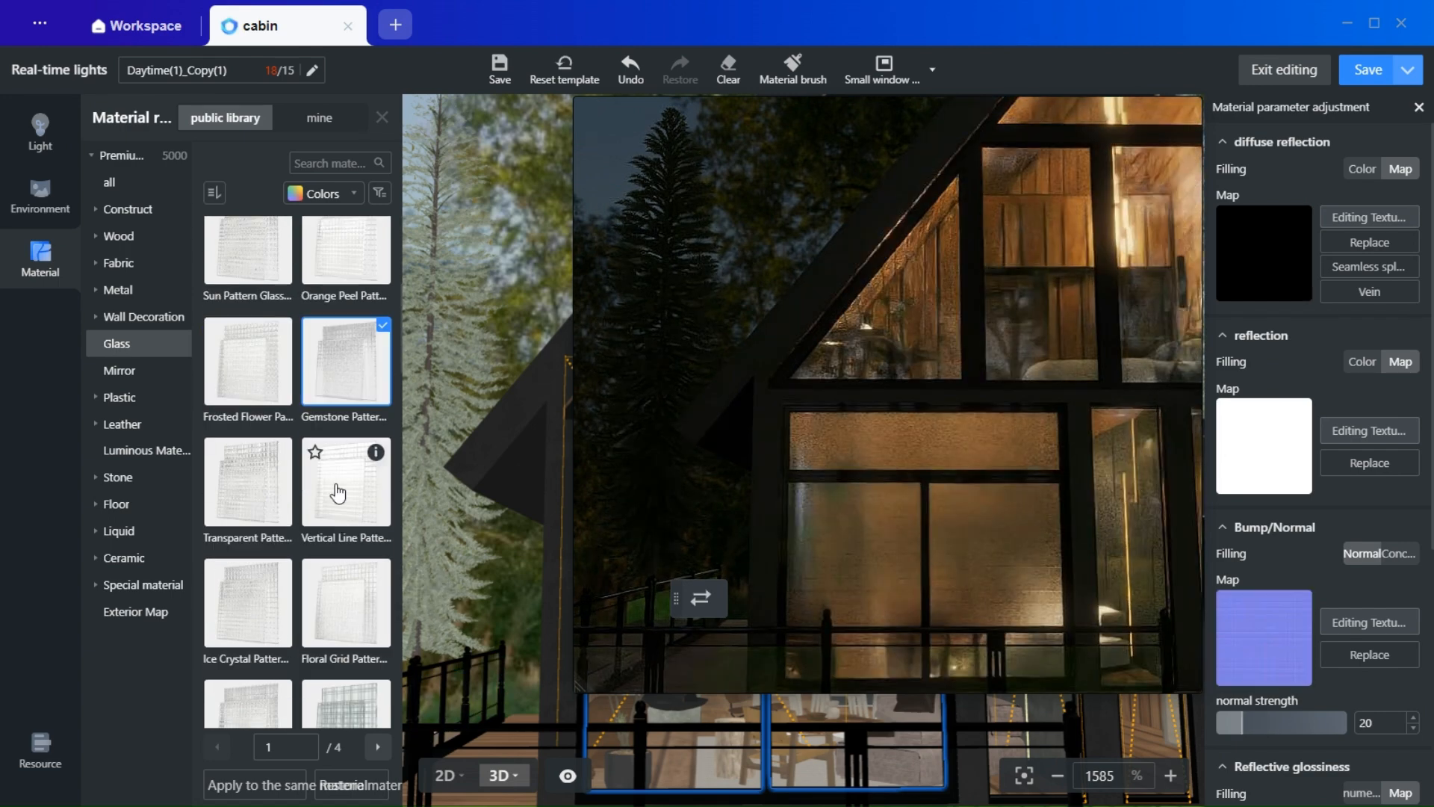
{"action": "left_click", "coordinate": [340, 493]}
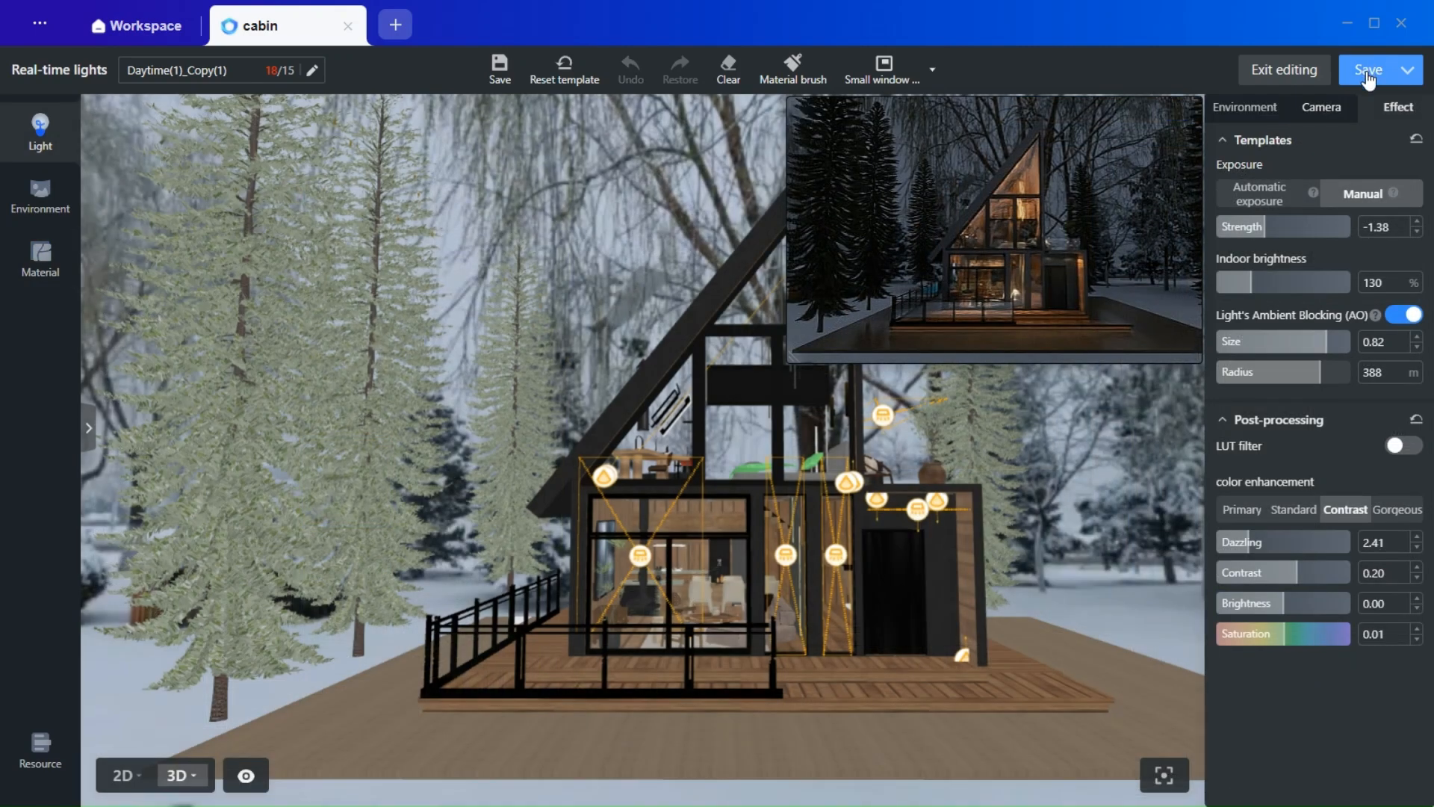
- Save the real-time light scheme and generate a perspective render of the cabin in the snow scene
{"action": "left_click", "coordinate": [1367, 71]}
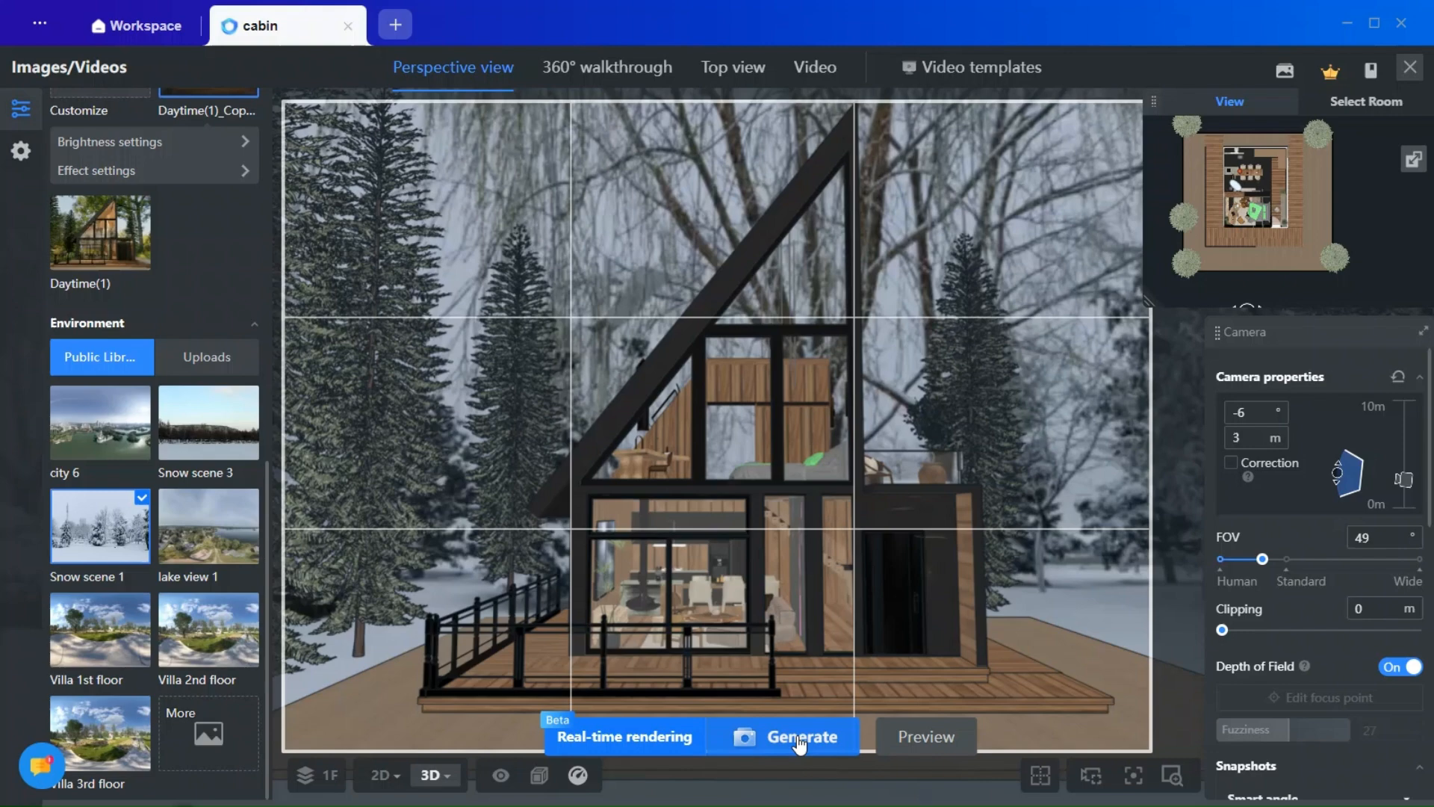
{"action": "left_click", "coordinate": [800, 745]}
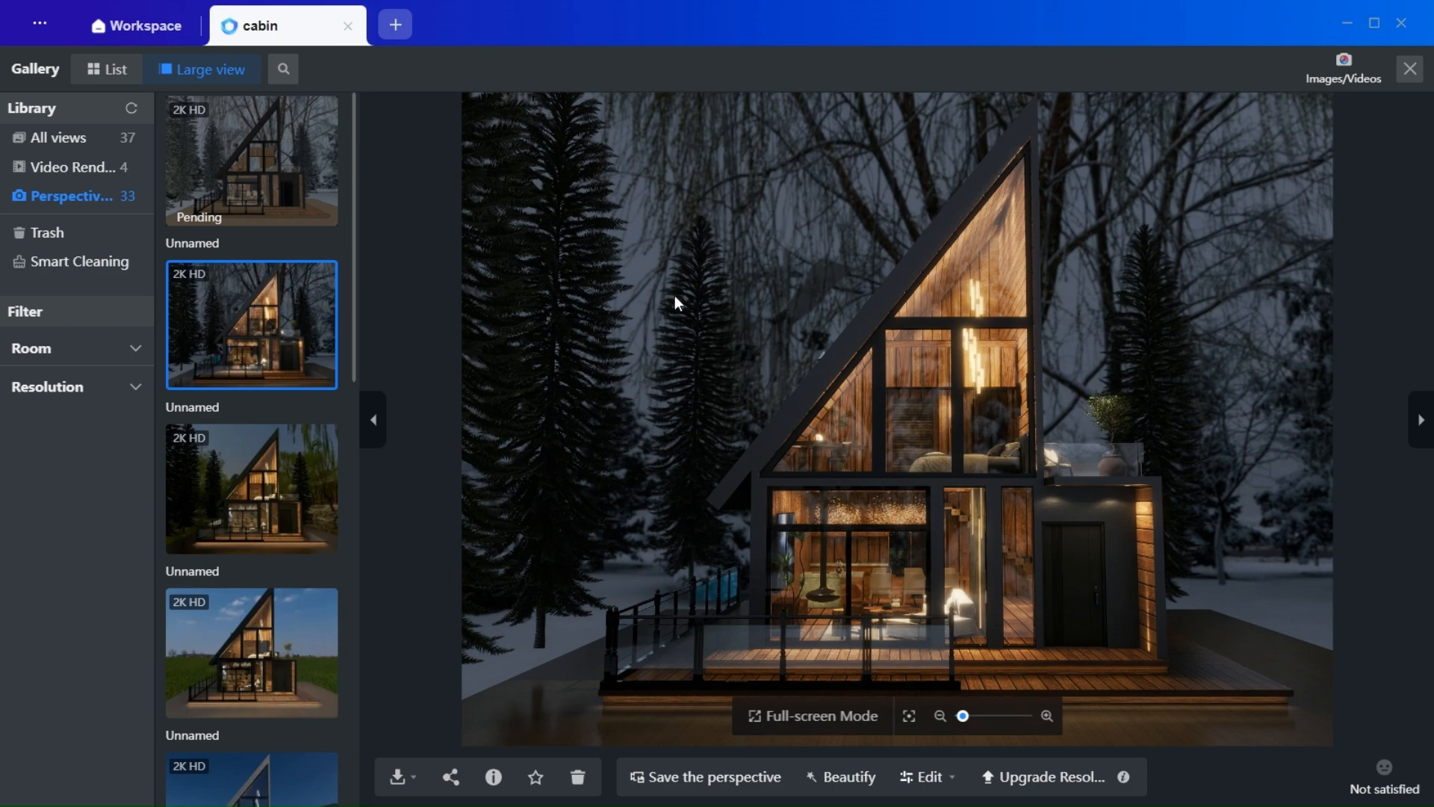
- Examine the finished night renders of the cabin one after another in full-screen mode
{"action": "left_click", "coordinate": [784, 717]}
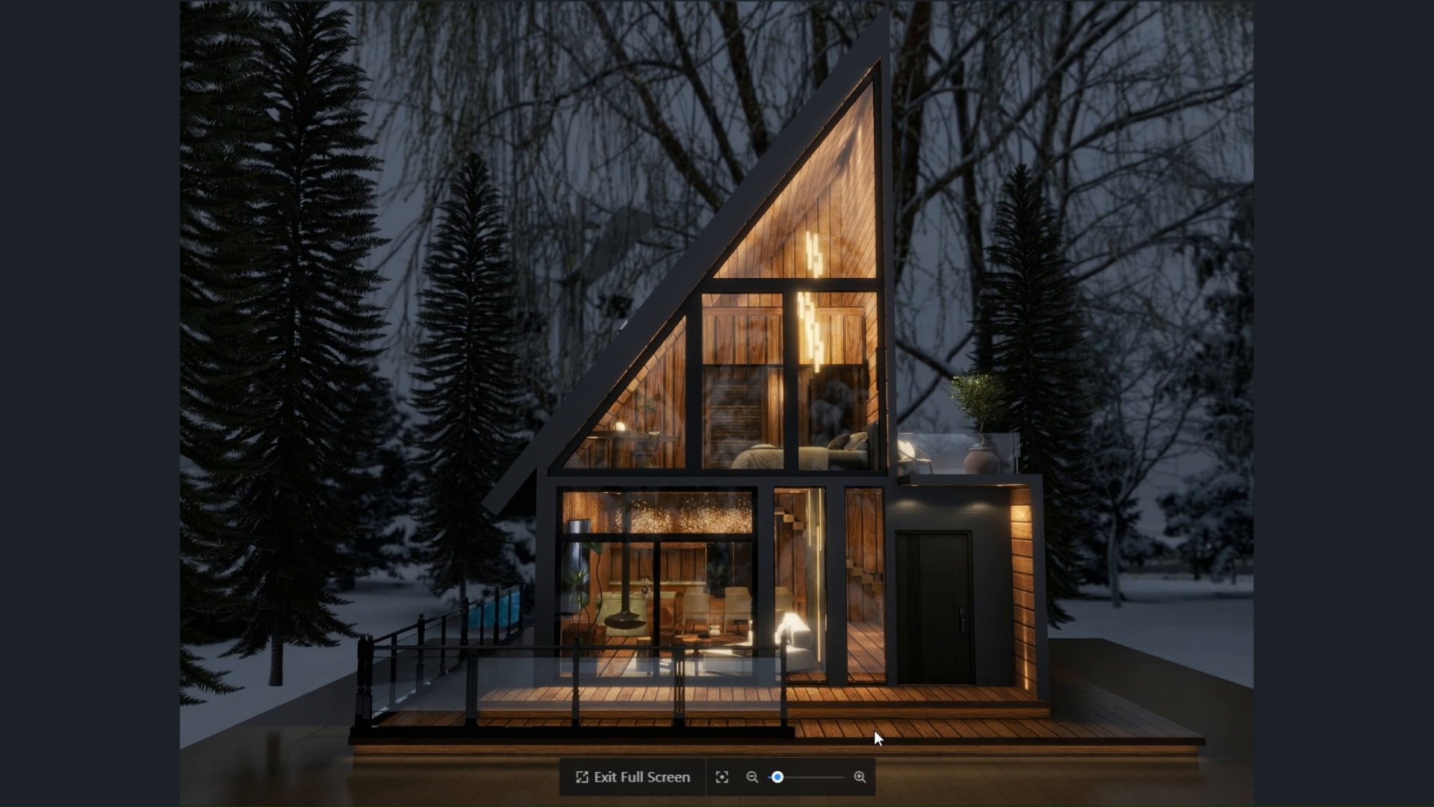
{"action": "left_click", "coordinate": [671, 789]}
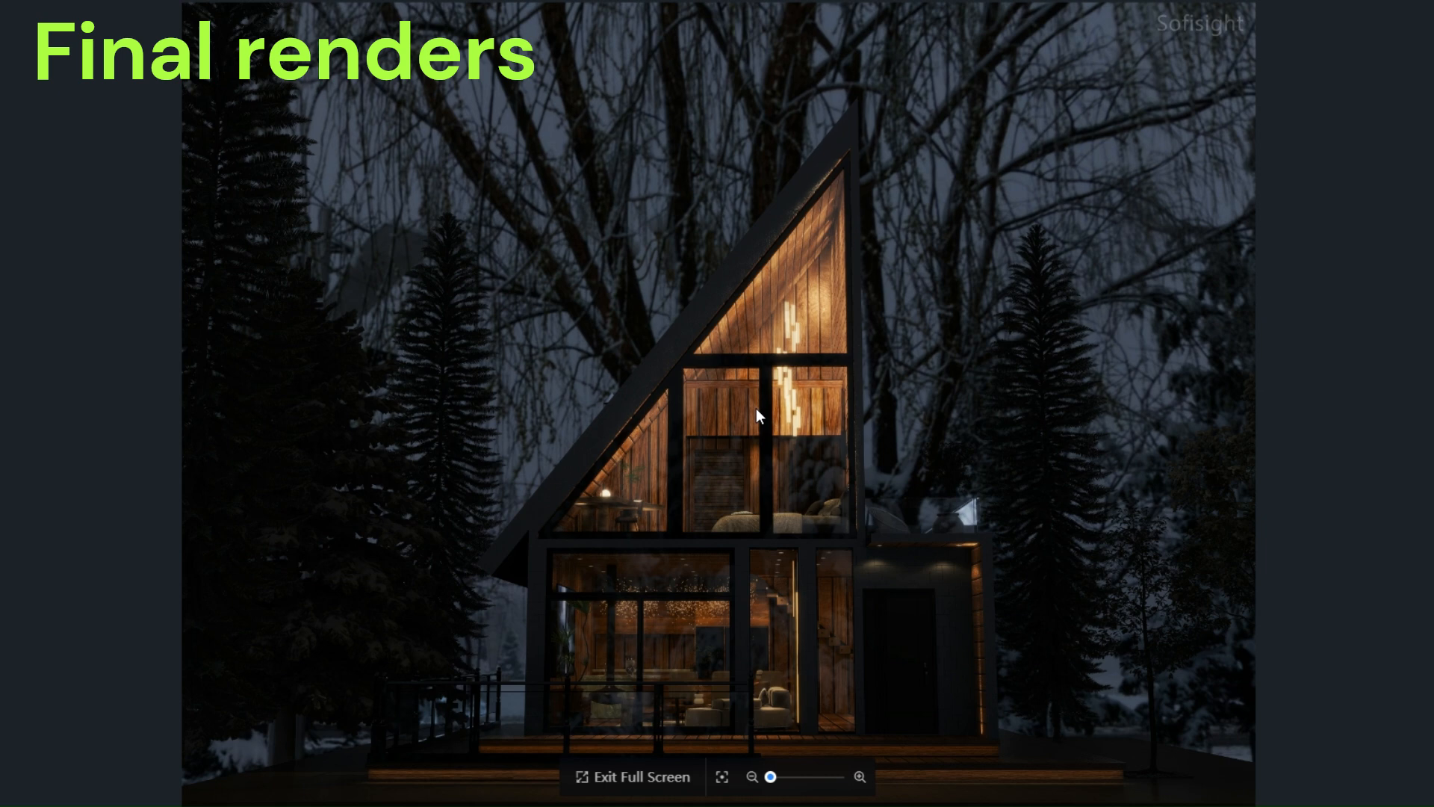
{"action": "key", "text": "Right"}
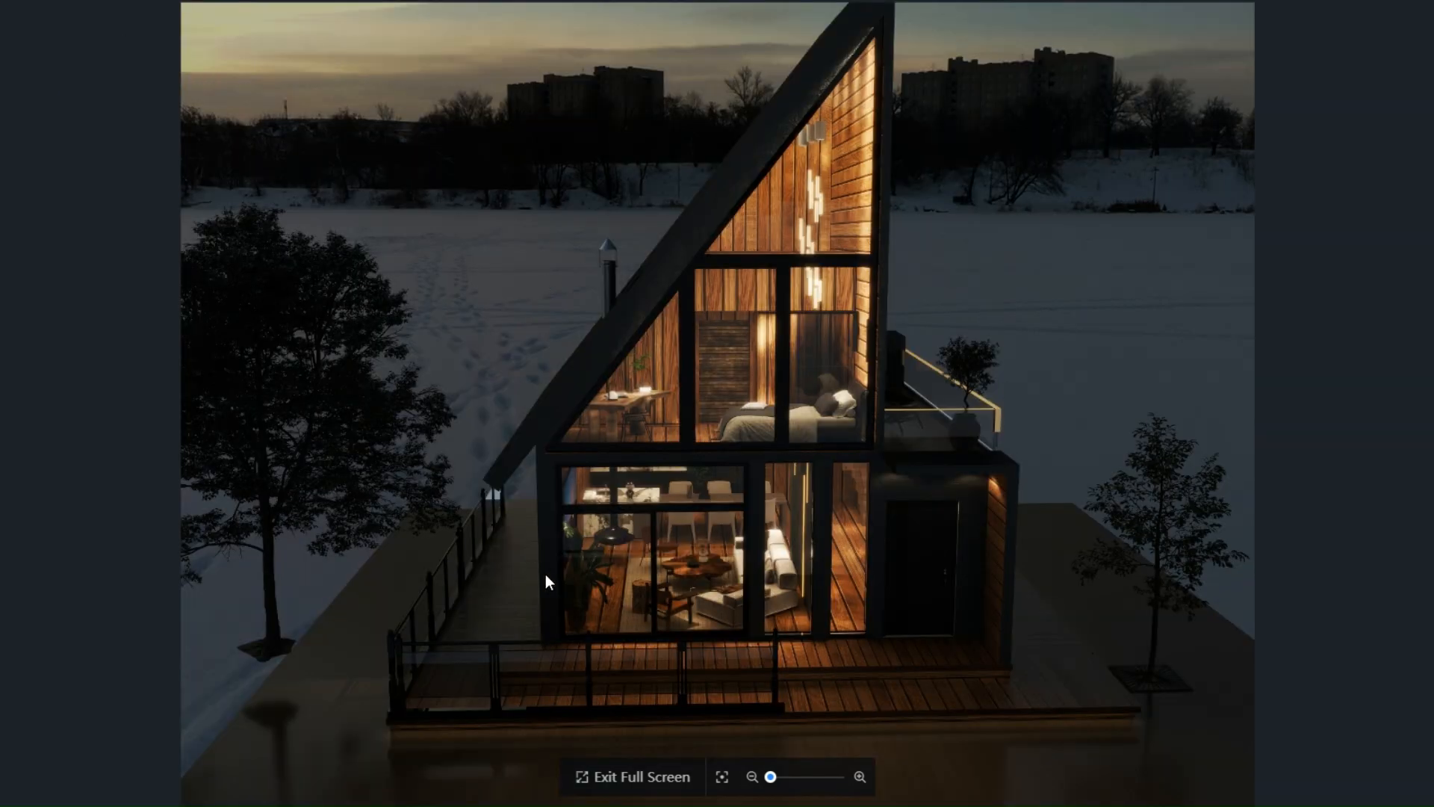
{"action": "key", "text": "Right"}
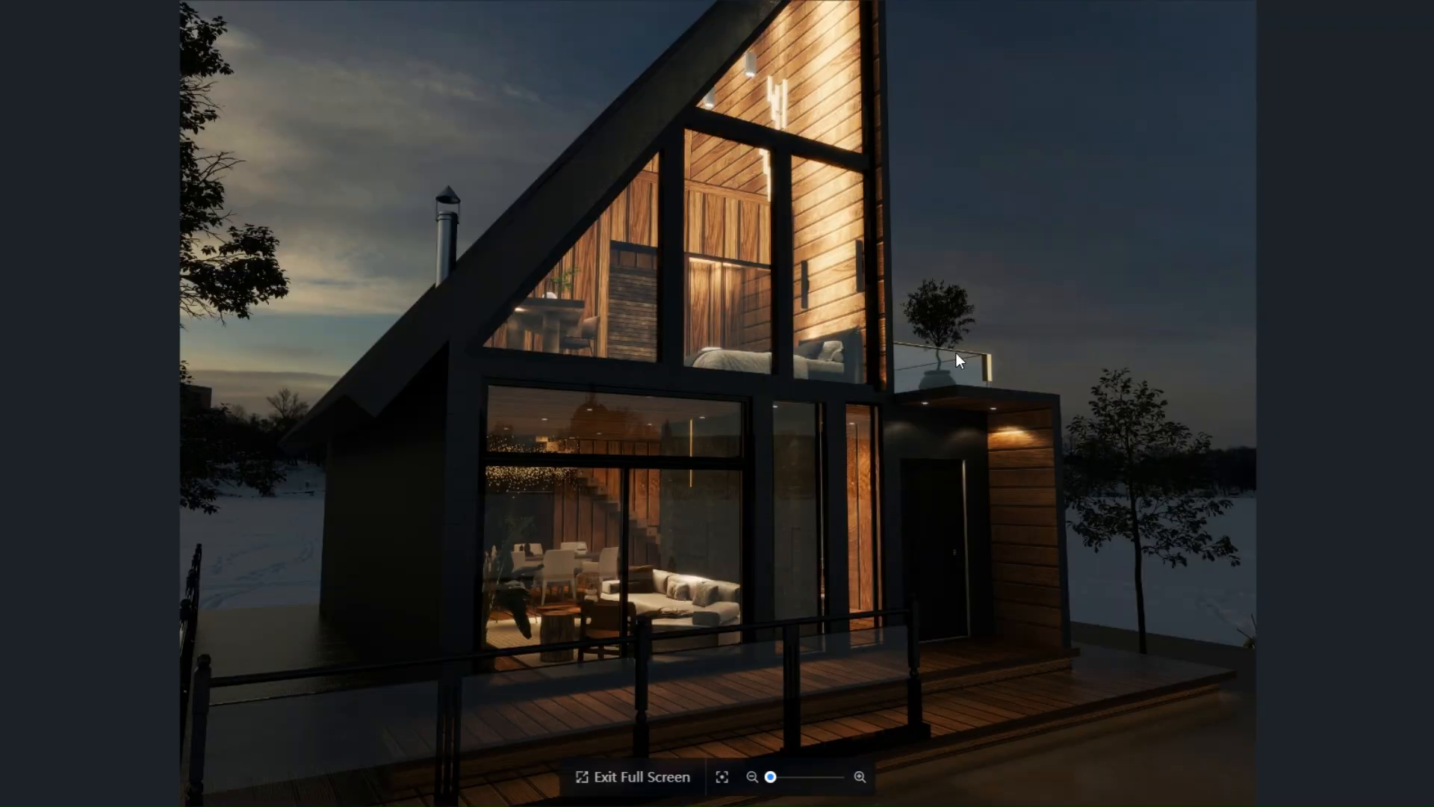
{"action": "key", "text": "Right"}
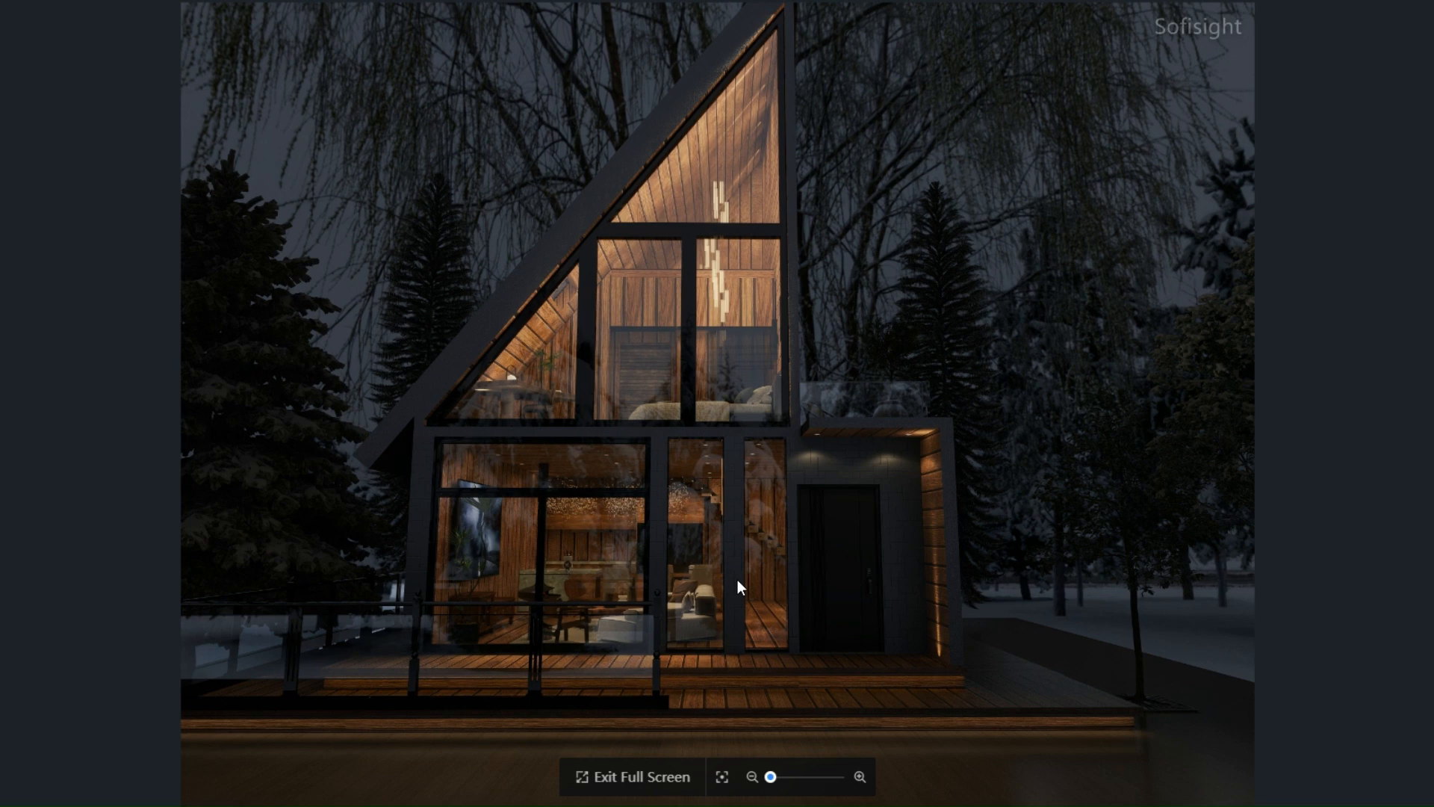
{"action": "key", "text": "Right"}
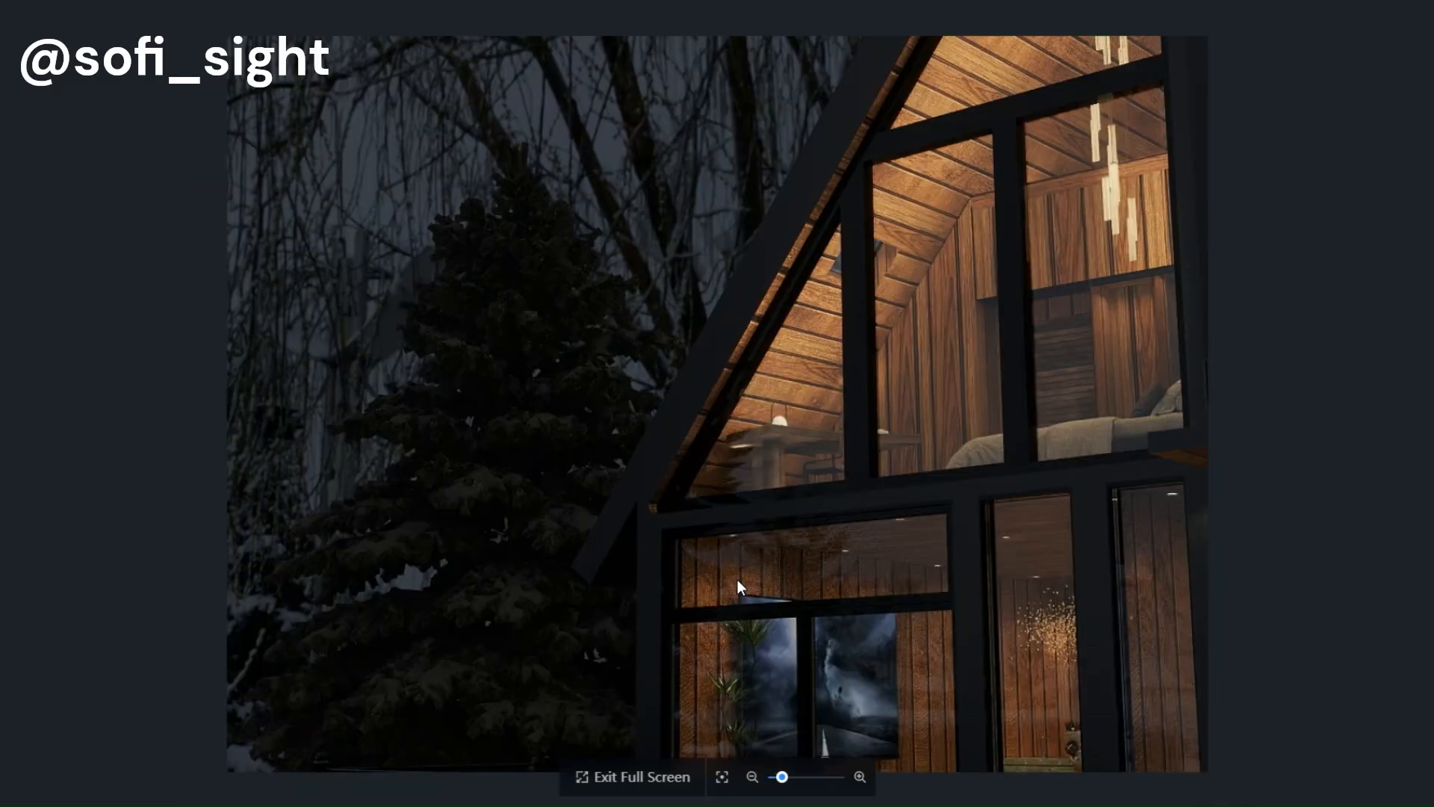
{"action": "key", "text": "Right"}
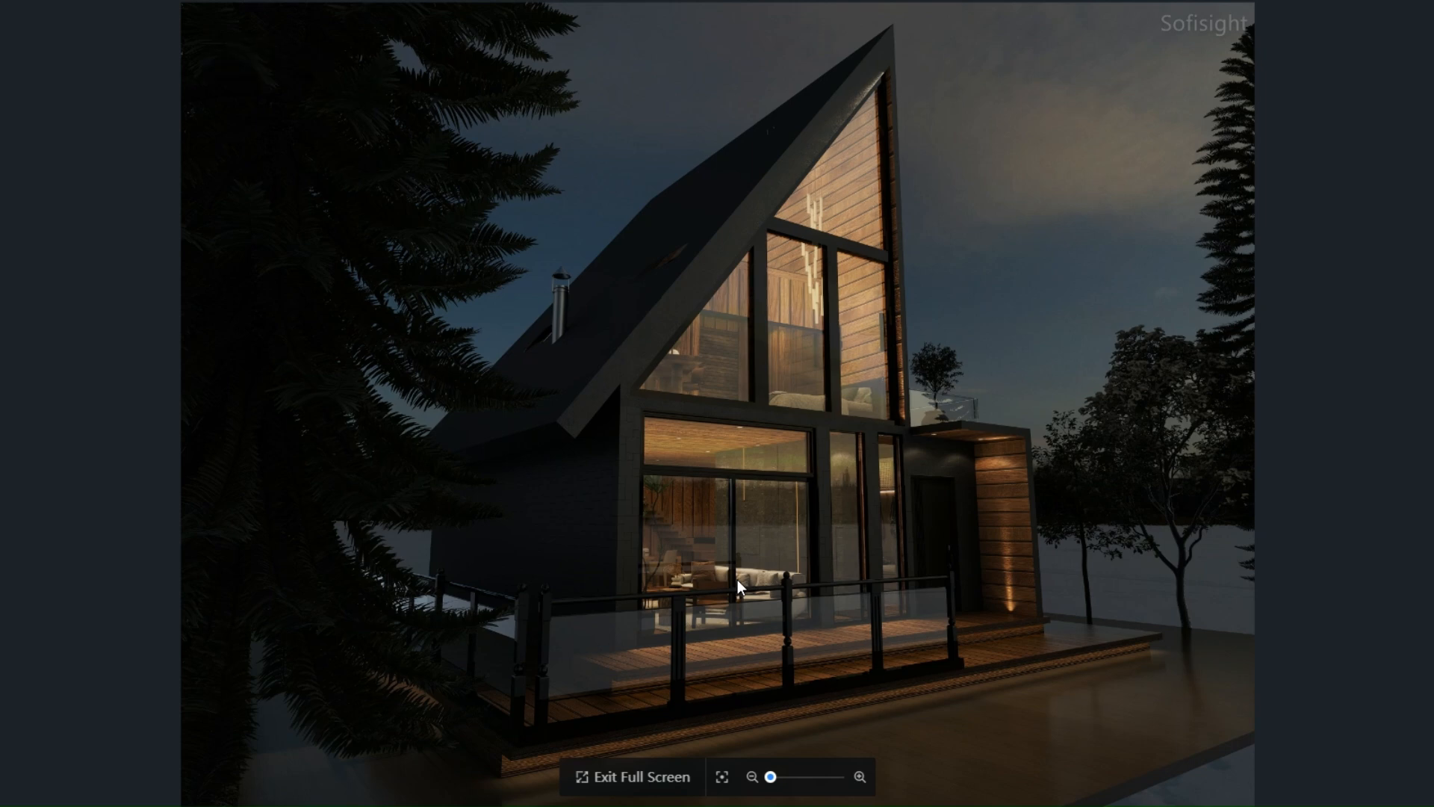
{"action": "key", "text": "Right"}
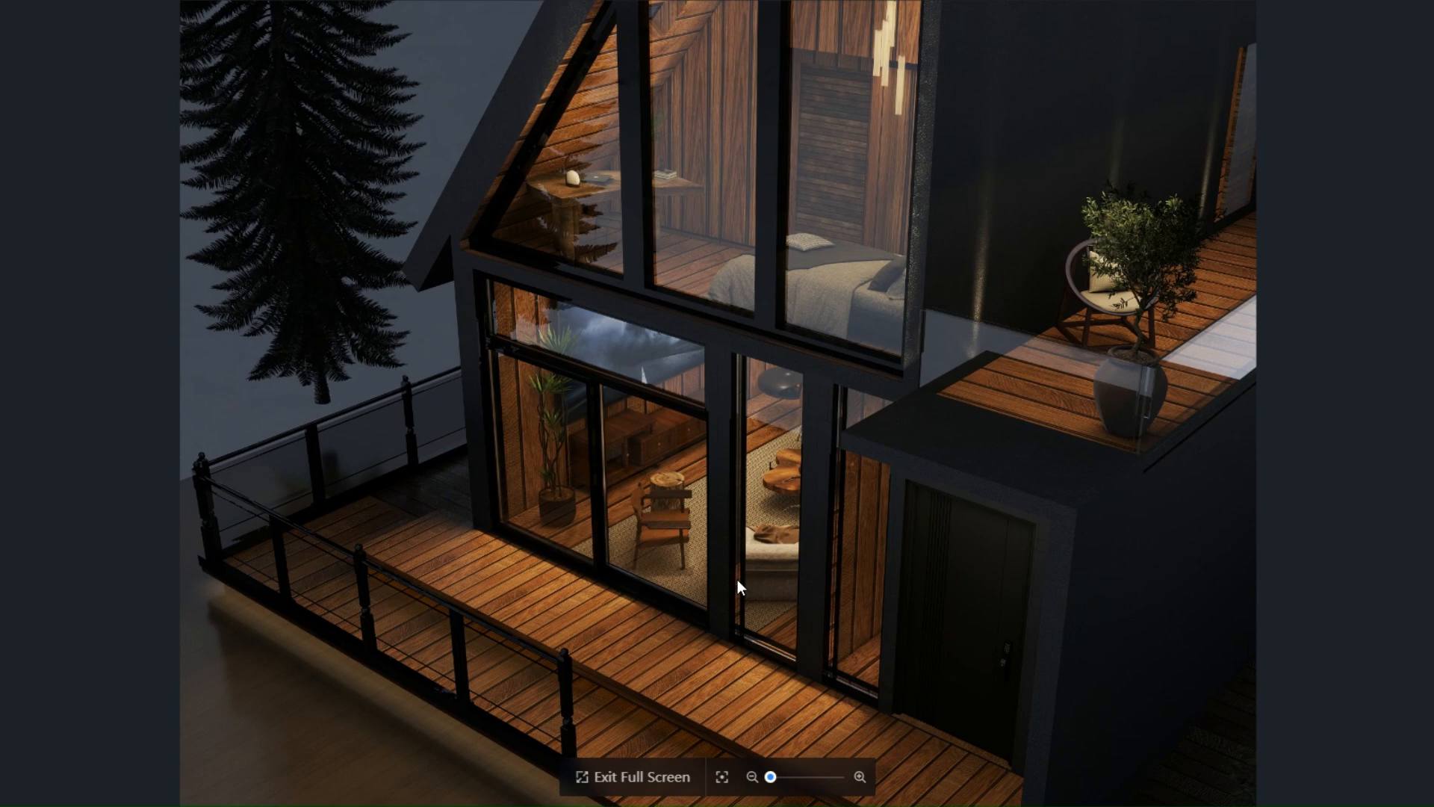
{"action": "key", "text": "Right"}
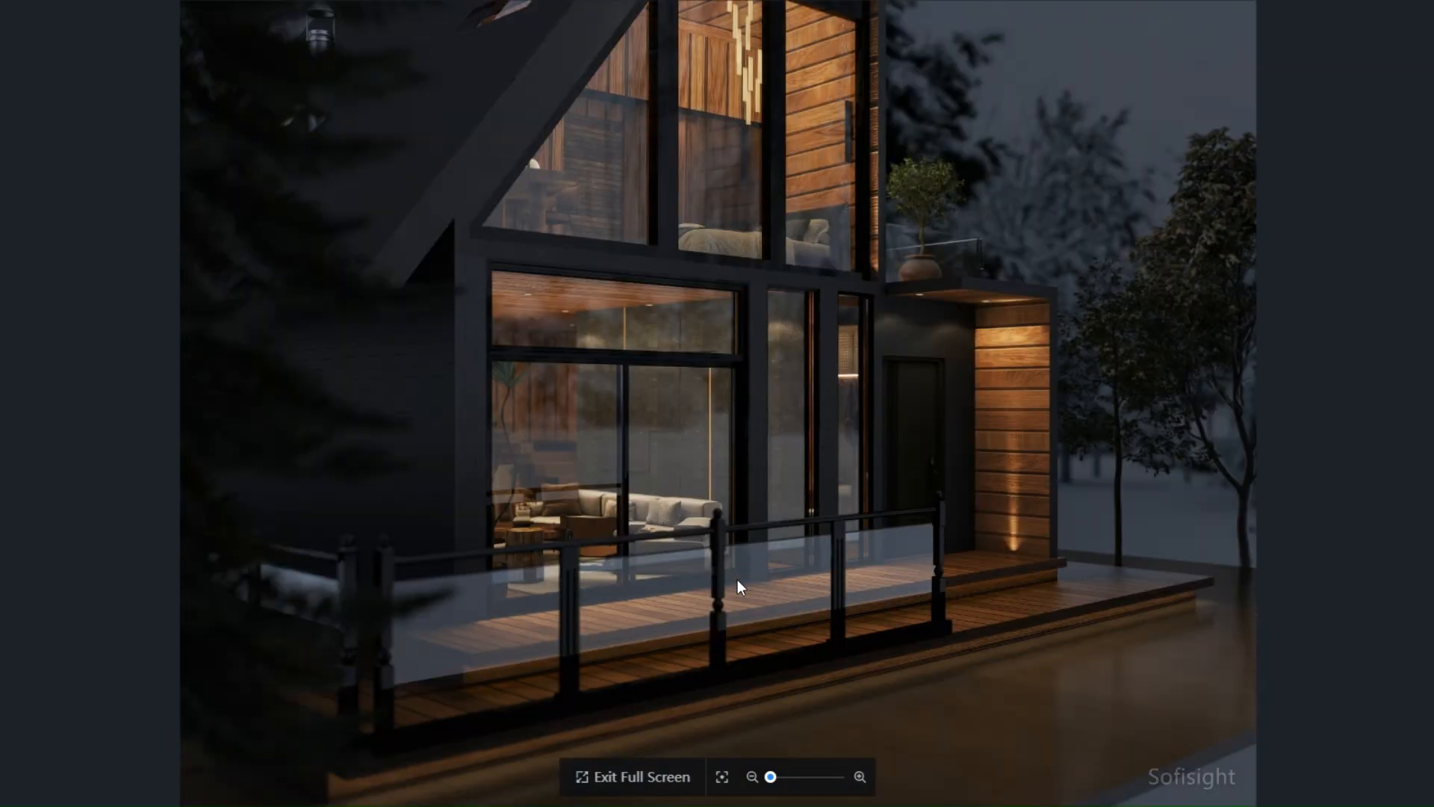
{"action": "key", "text": "Right"}
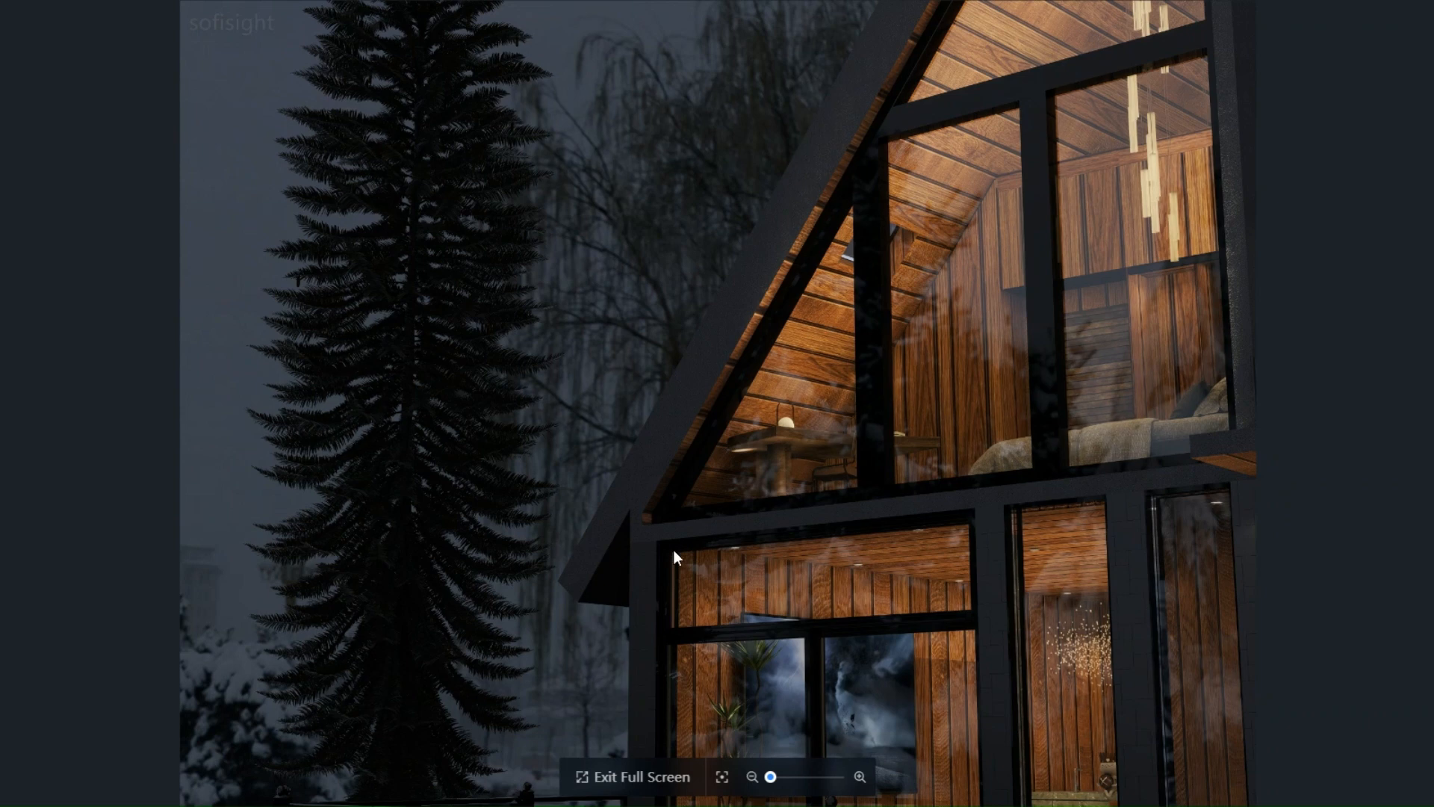
{"action": "key", "text": "Right"}
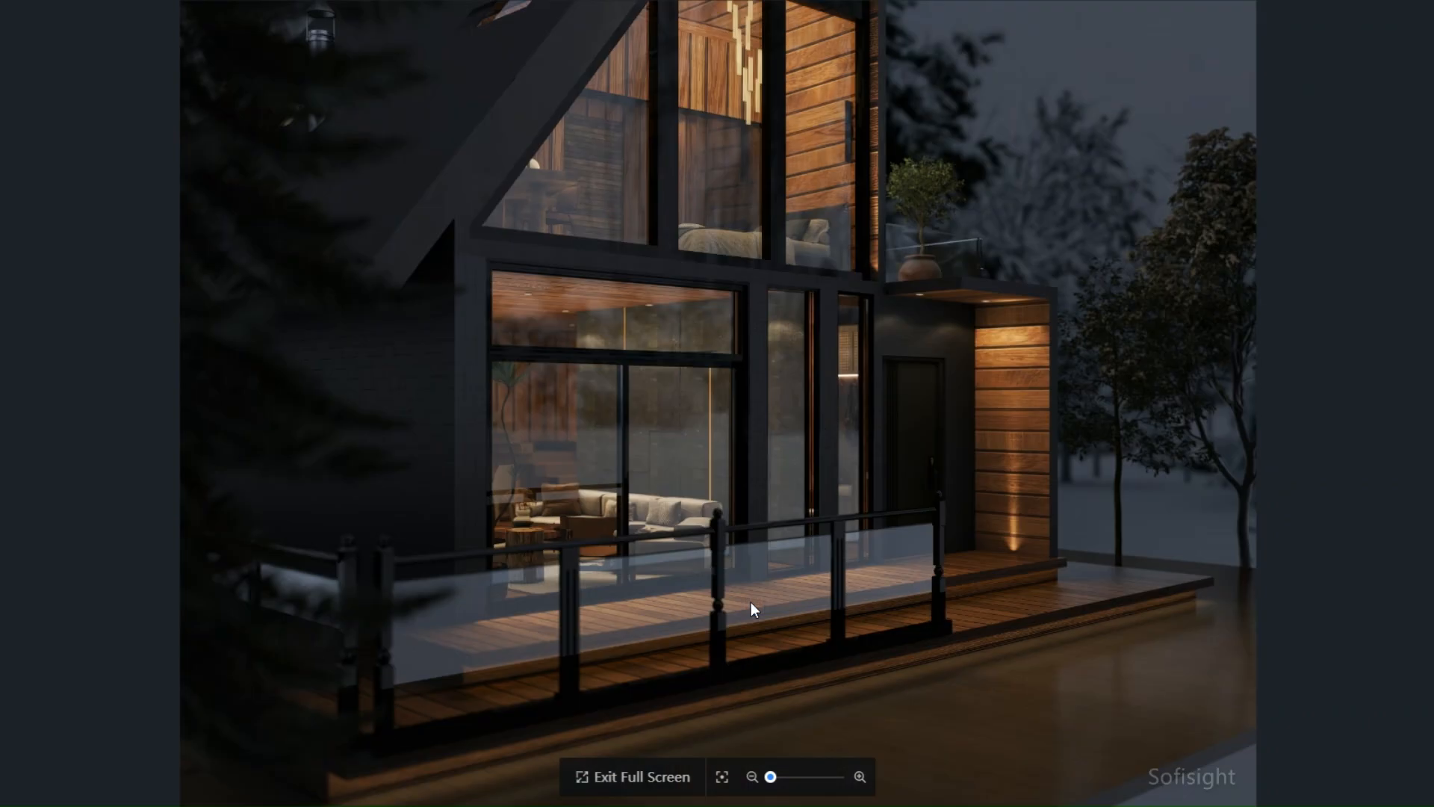
{"action": "key", "text": "Right"}
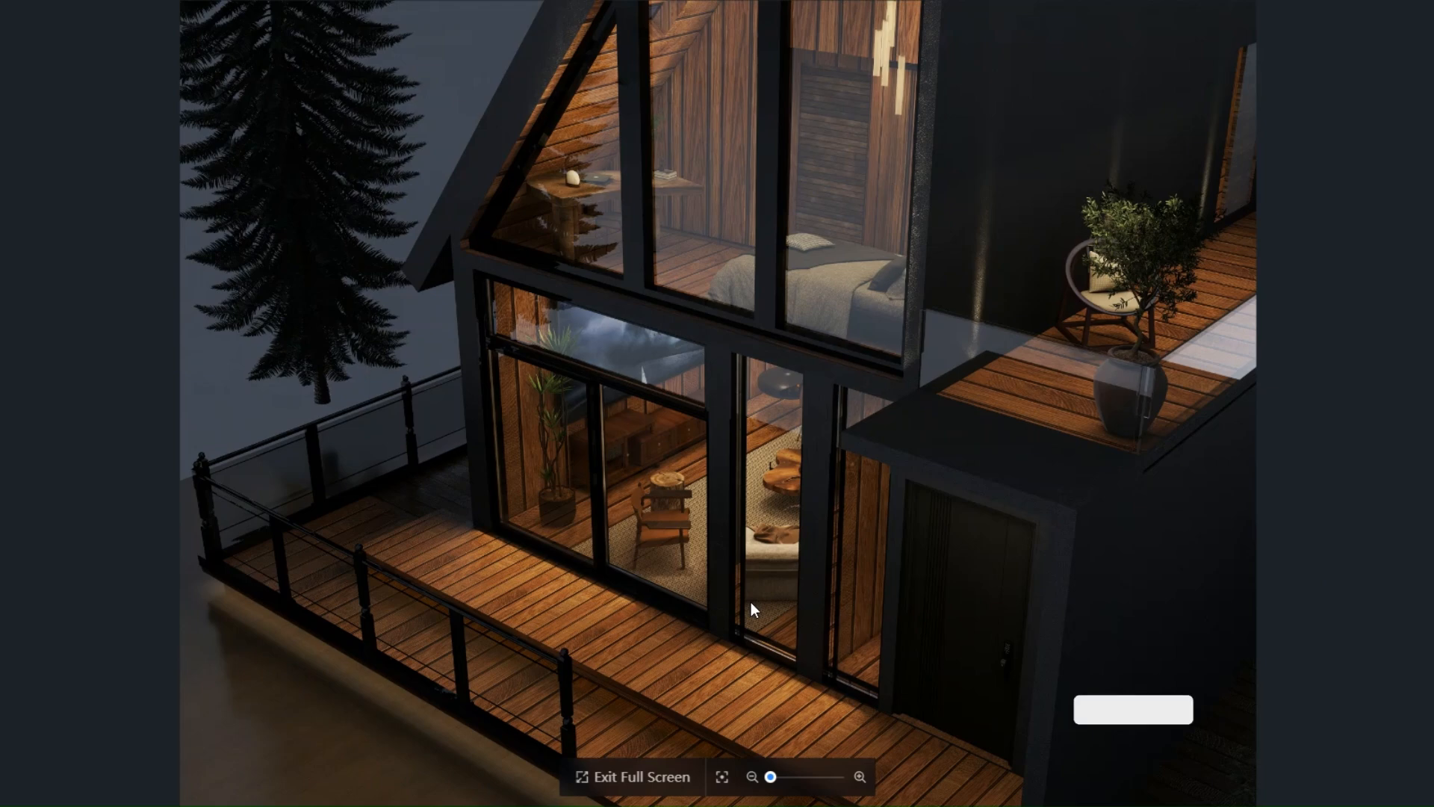
{"action": "key", "text": "Right"}
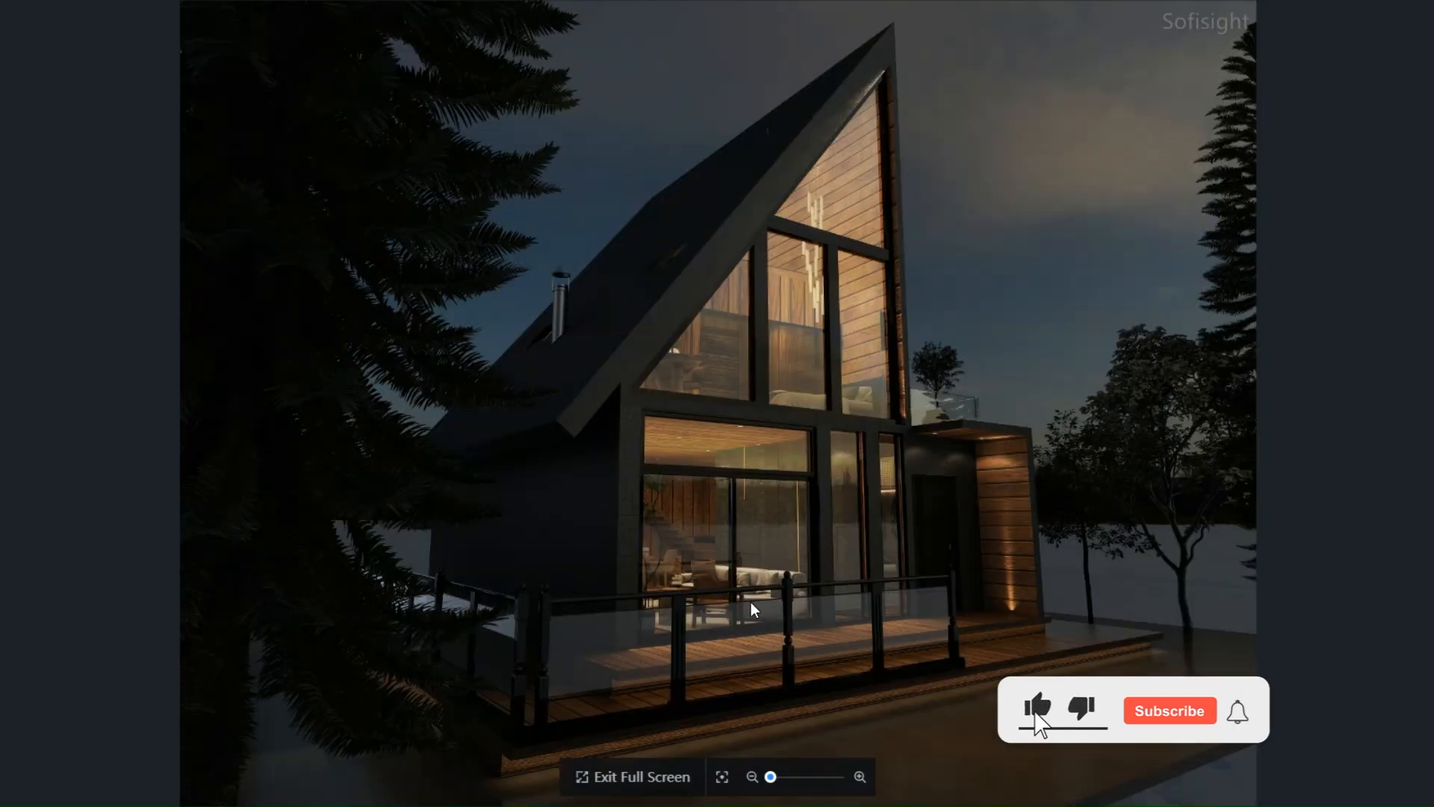